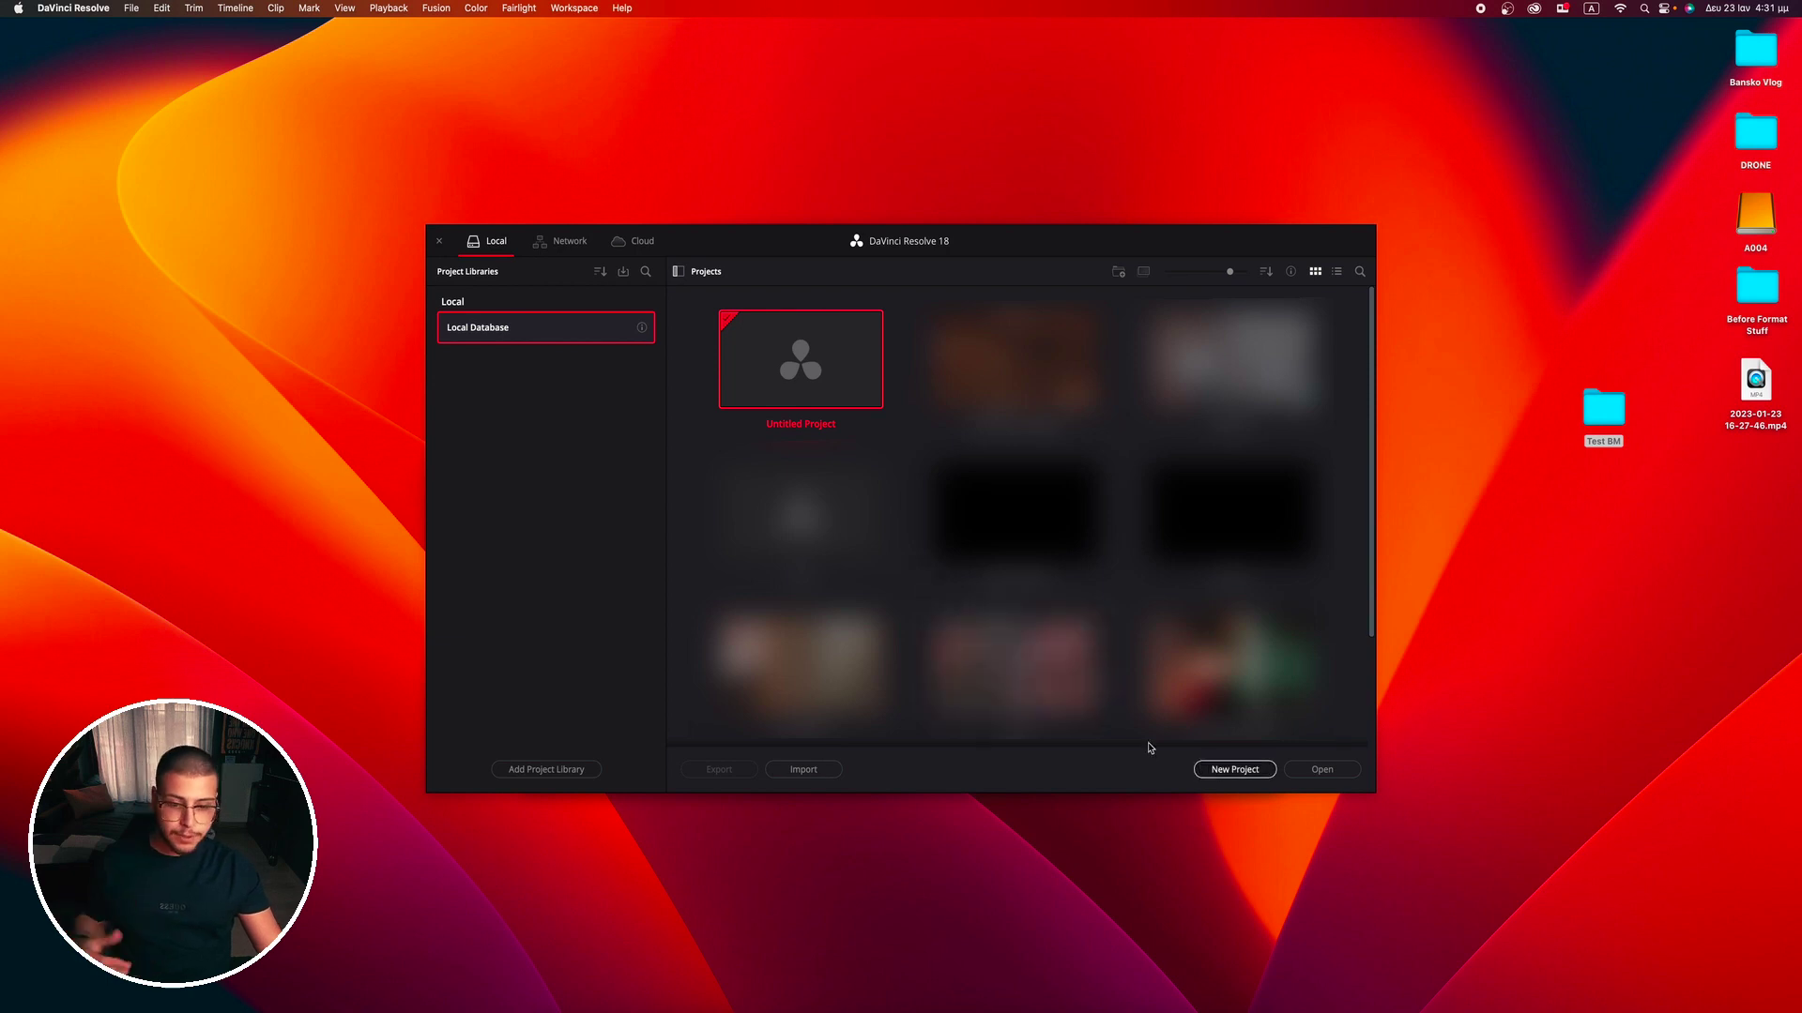
Step: Create a new project named 'Test' and open it on the Media page
left_click(1231, 769)
type("Test")
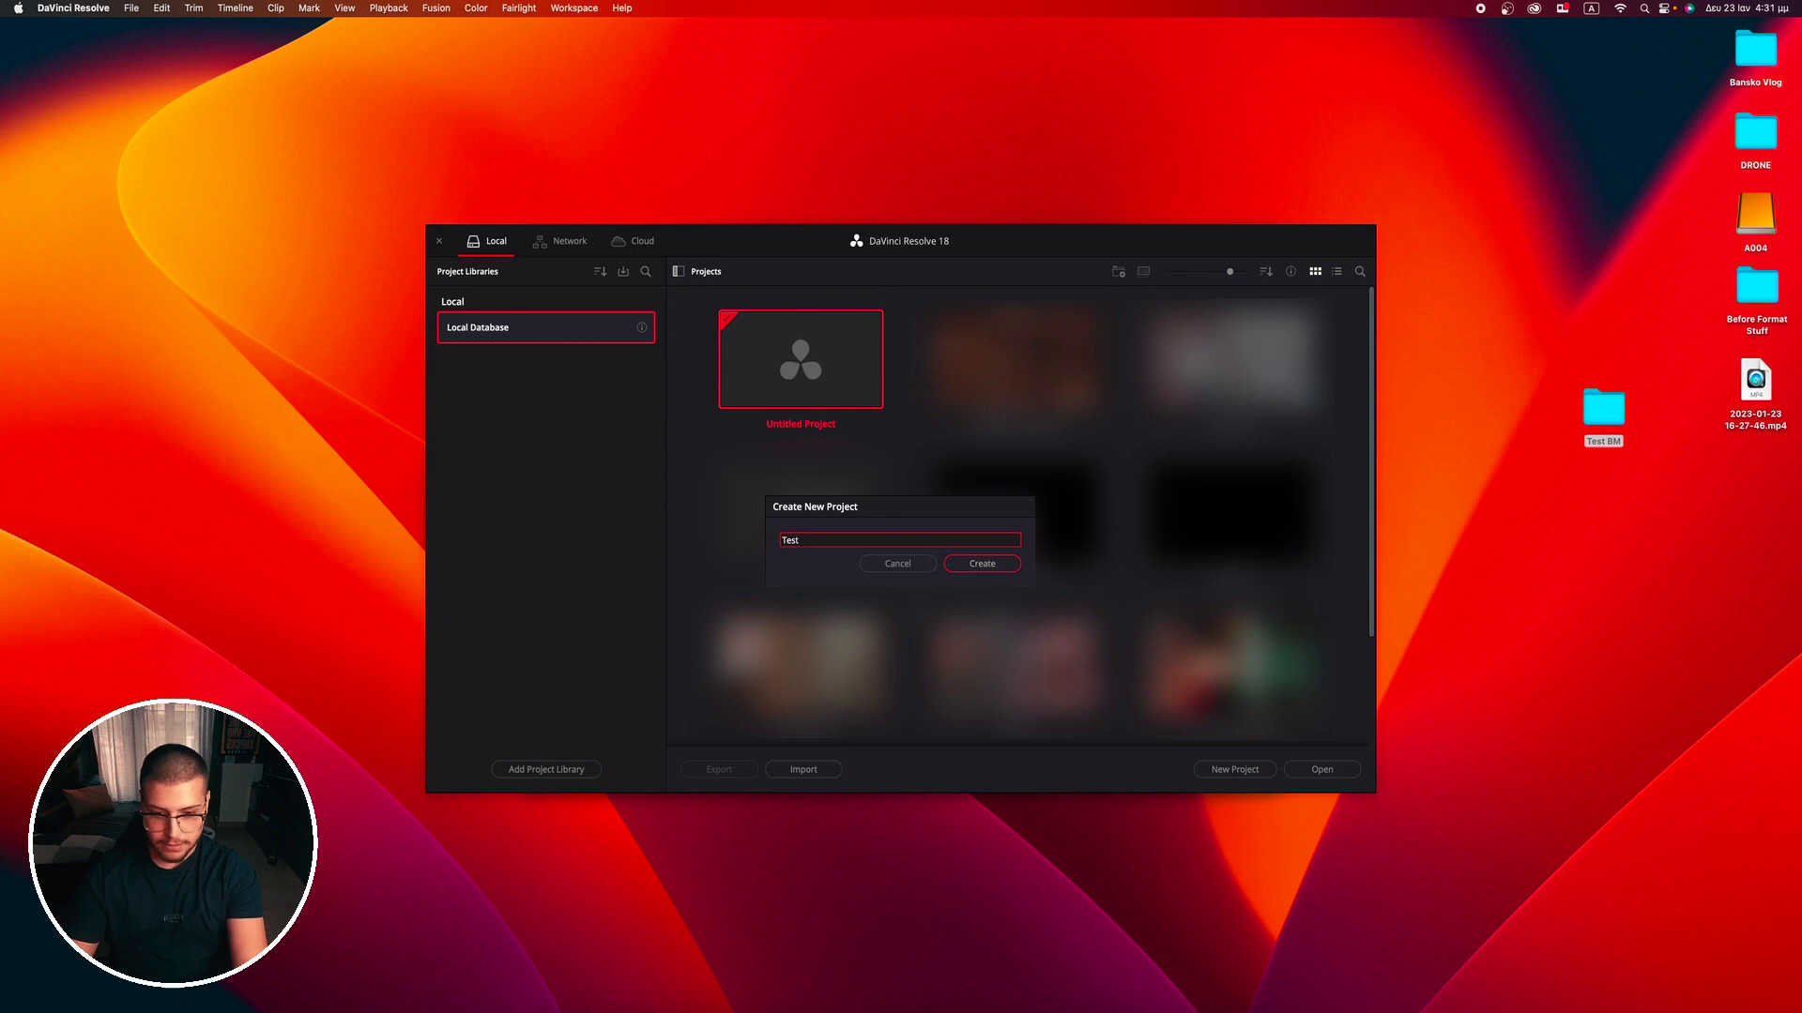
key("Return")
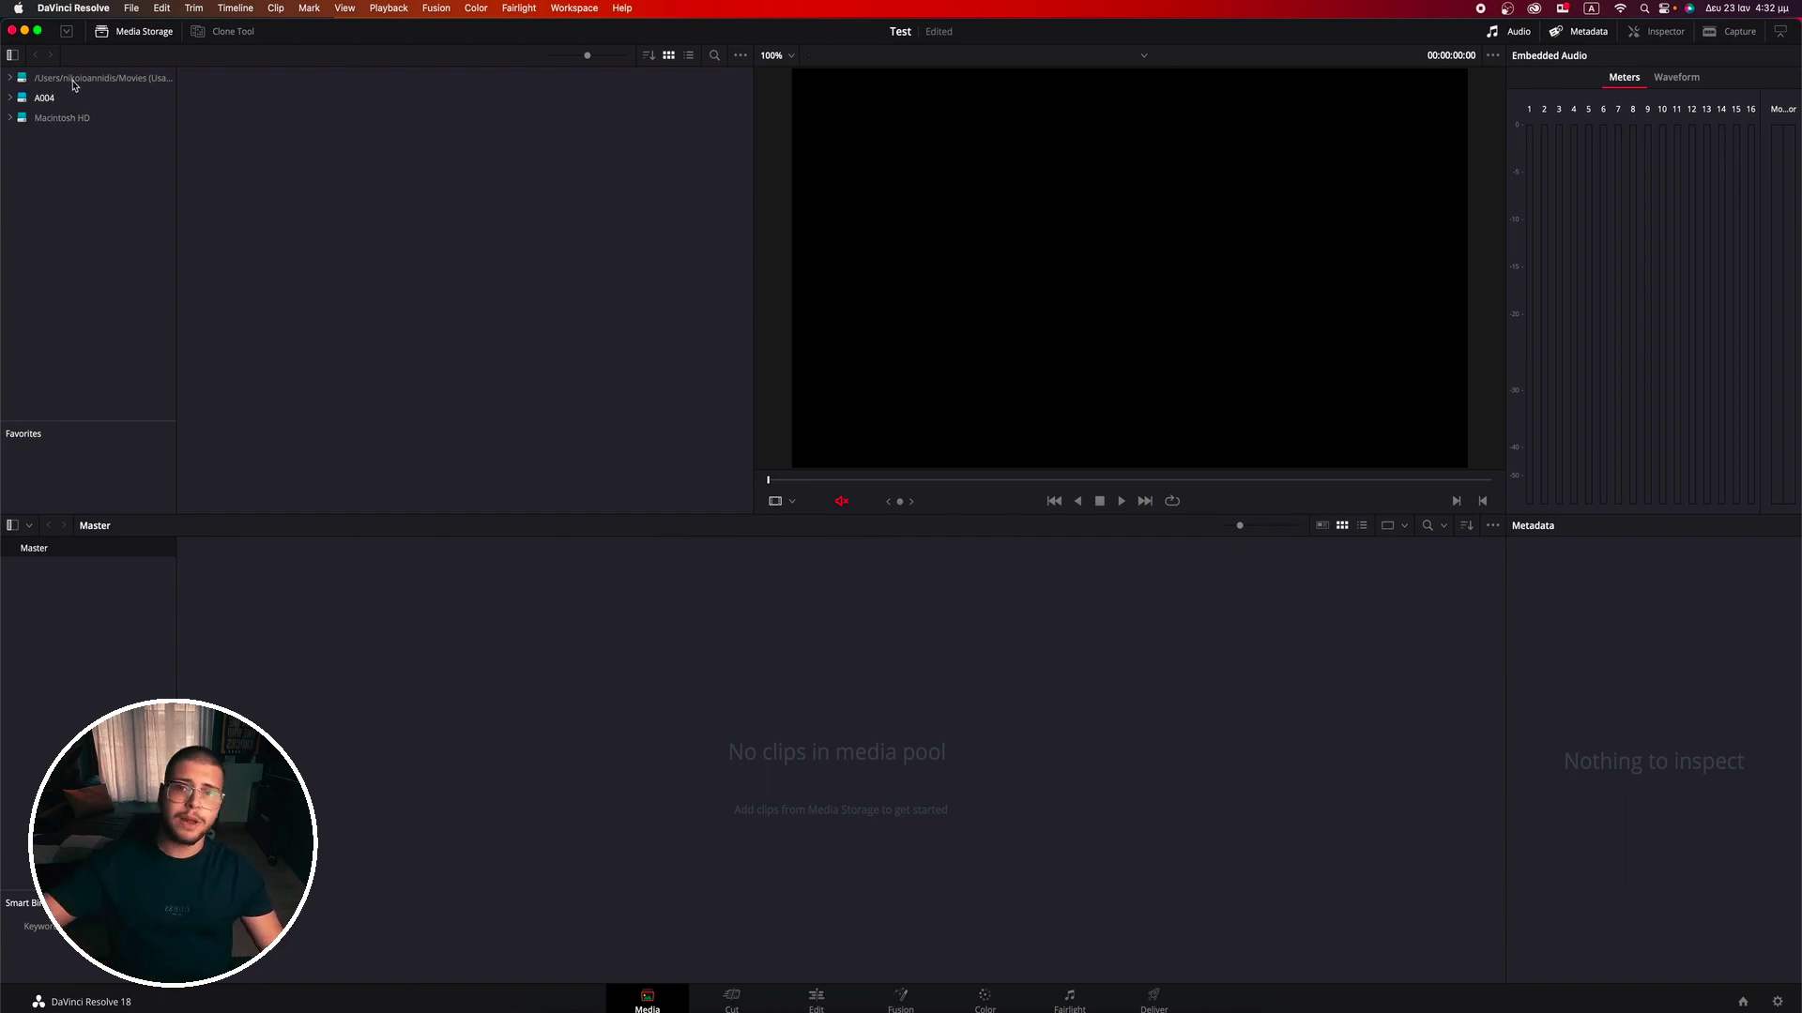
Step: Import all four clips from the Desktop's Test BM folder into the media pool
left_click(62, 343)
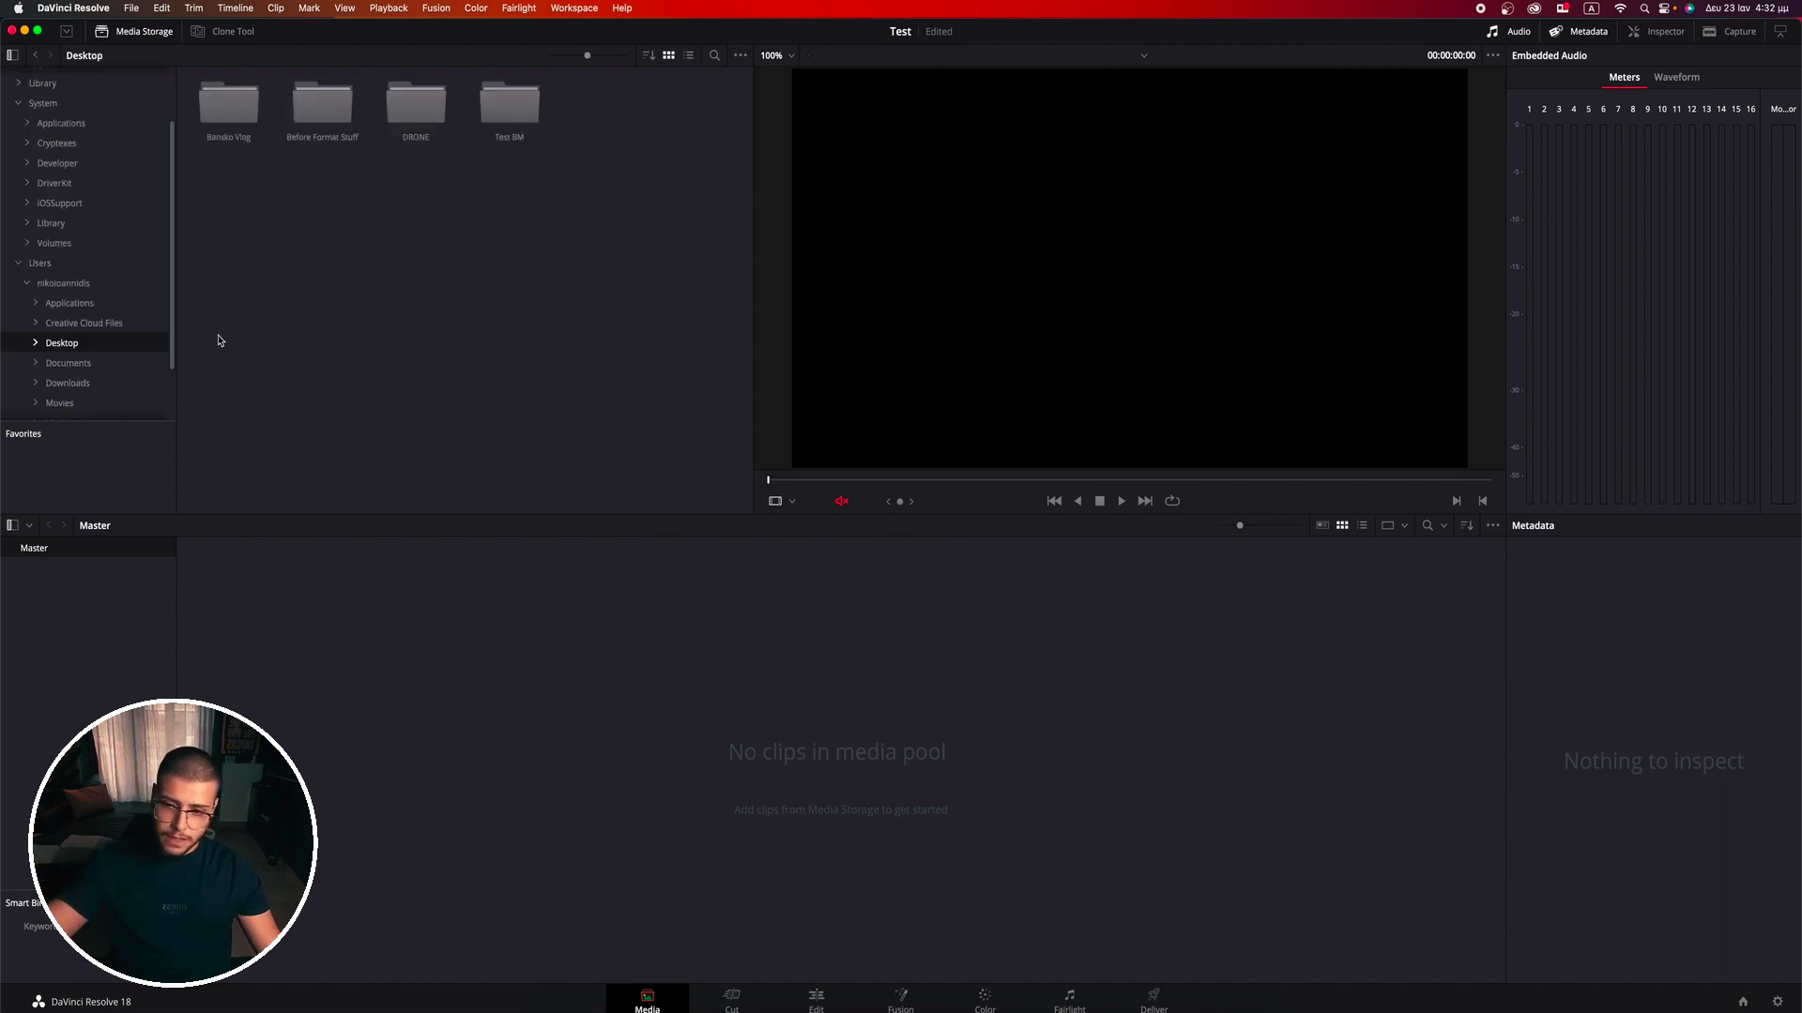
double_click(508, 105)
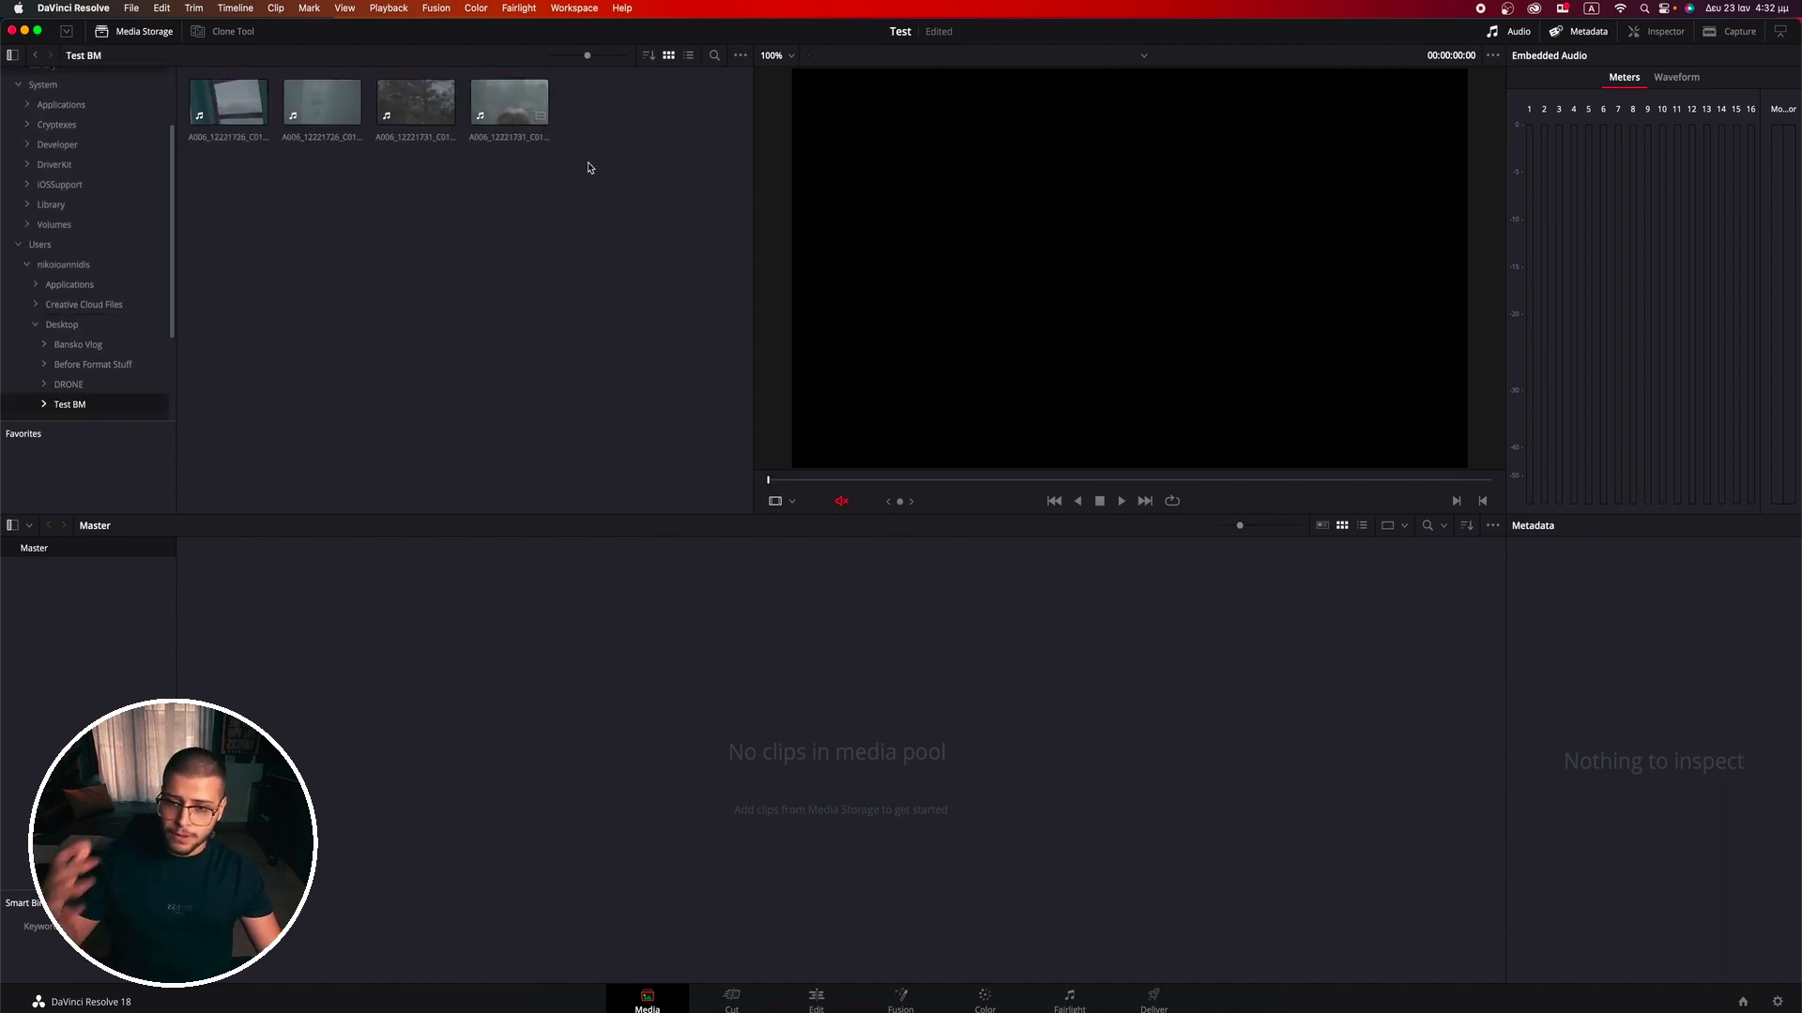
left_click_drag(594, 163, 201, 94)
mouse_move(591, 229)
left_mouse_down()
mouse_move(191, 54)
mouse_move(516, 665)
left_mouse_up()
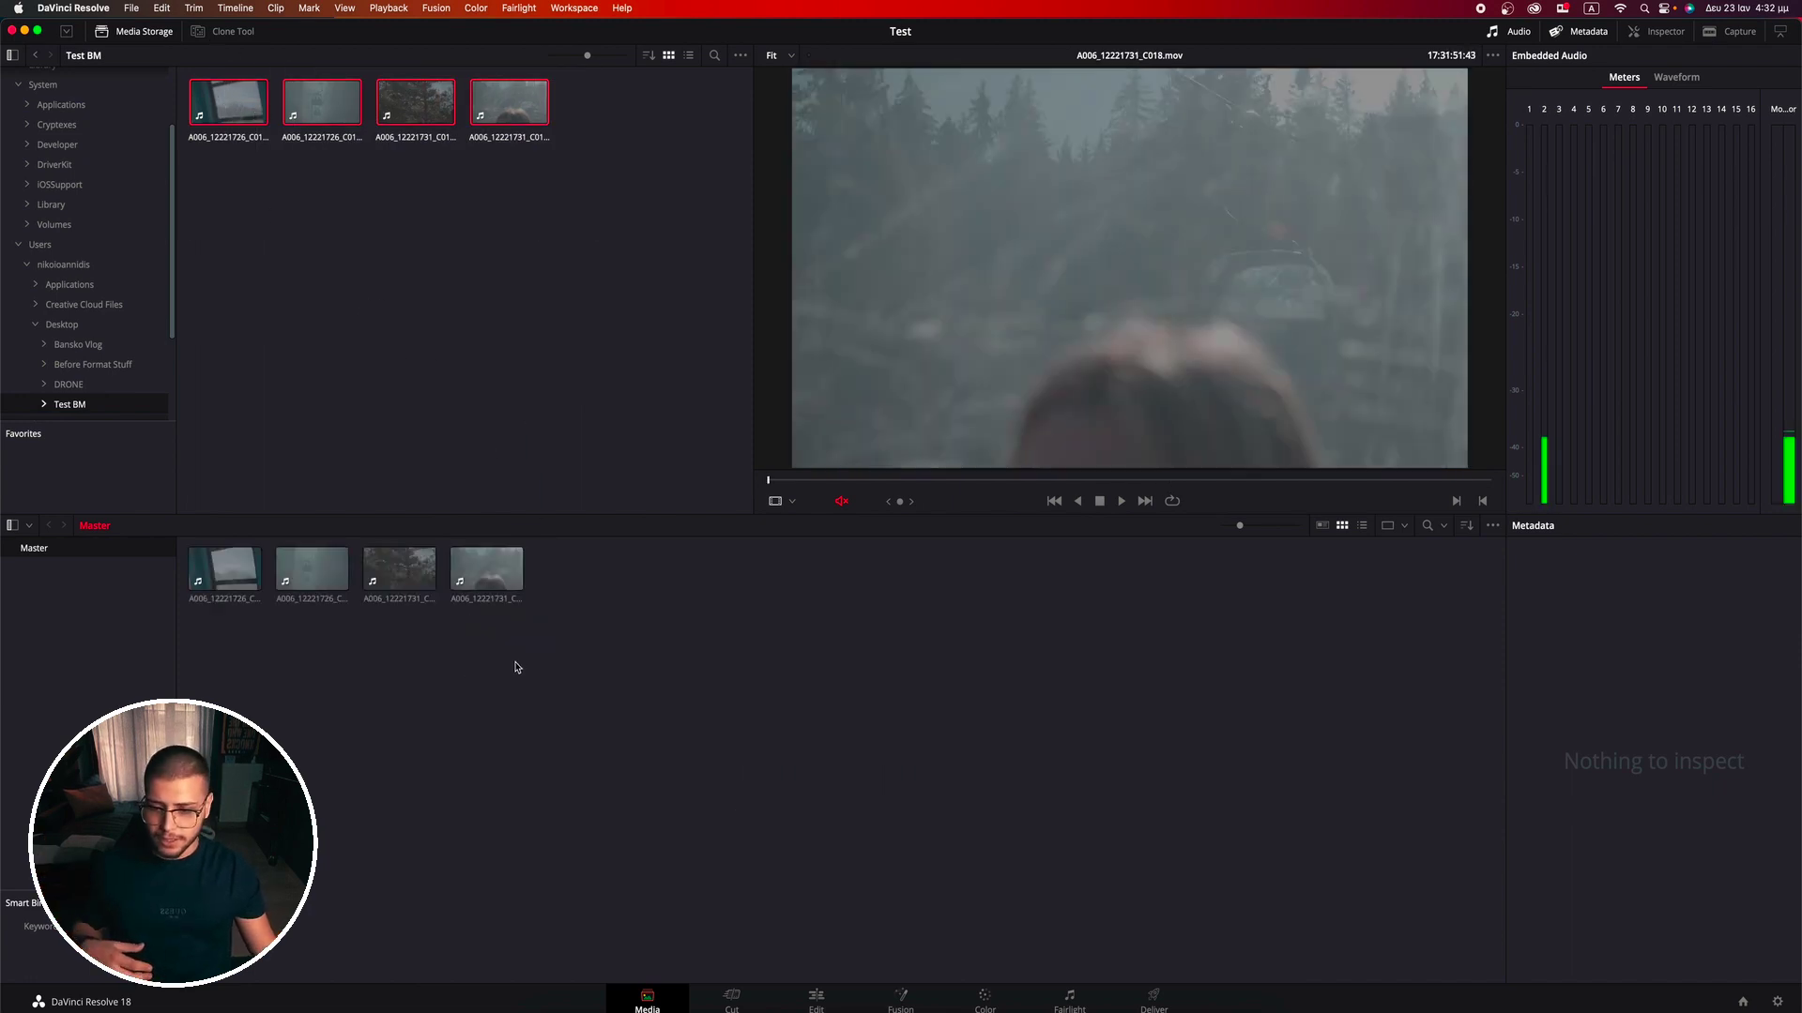
Step: Preview the gondola clip, then switch to the Cut page
left_click(486, 569)
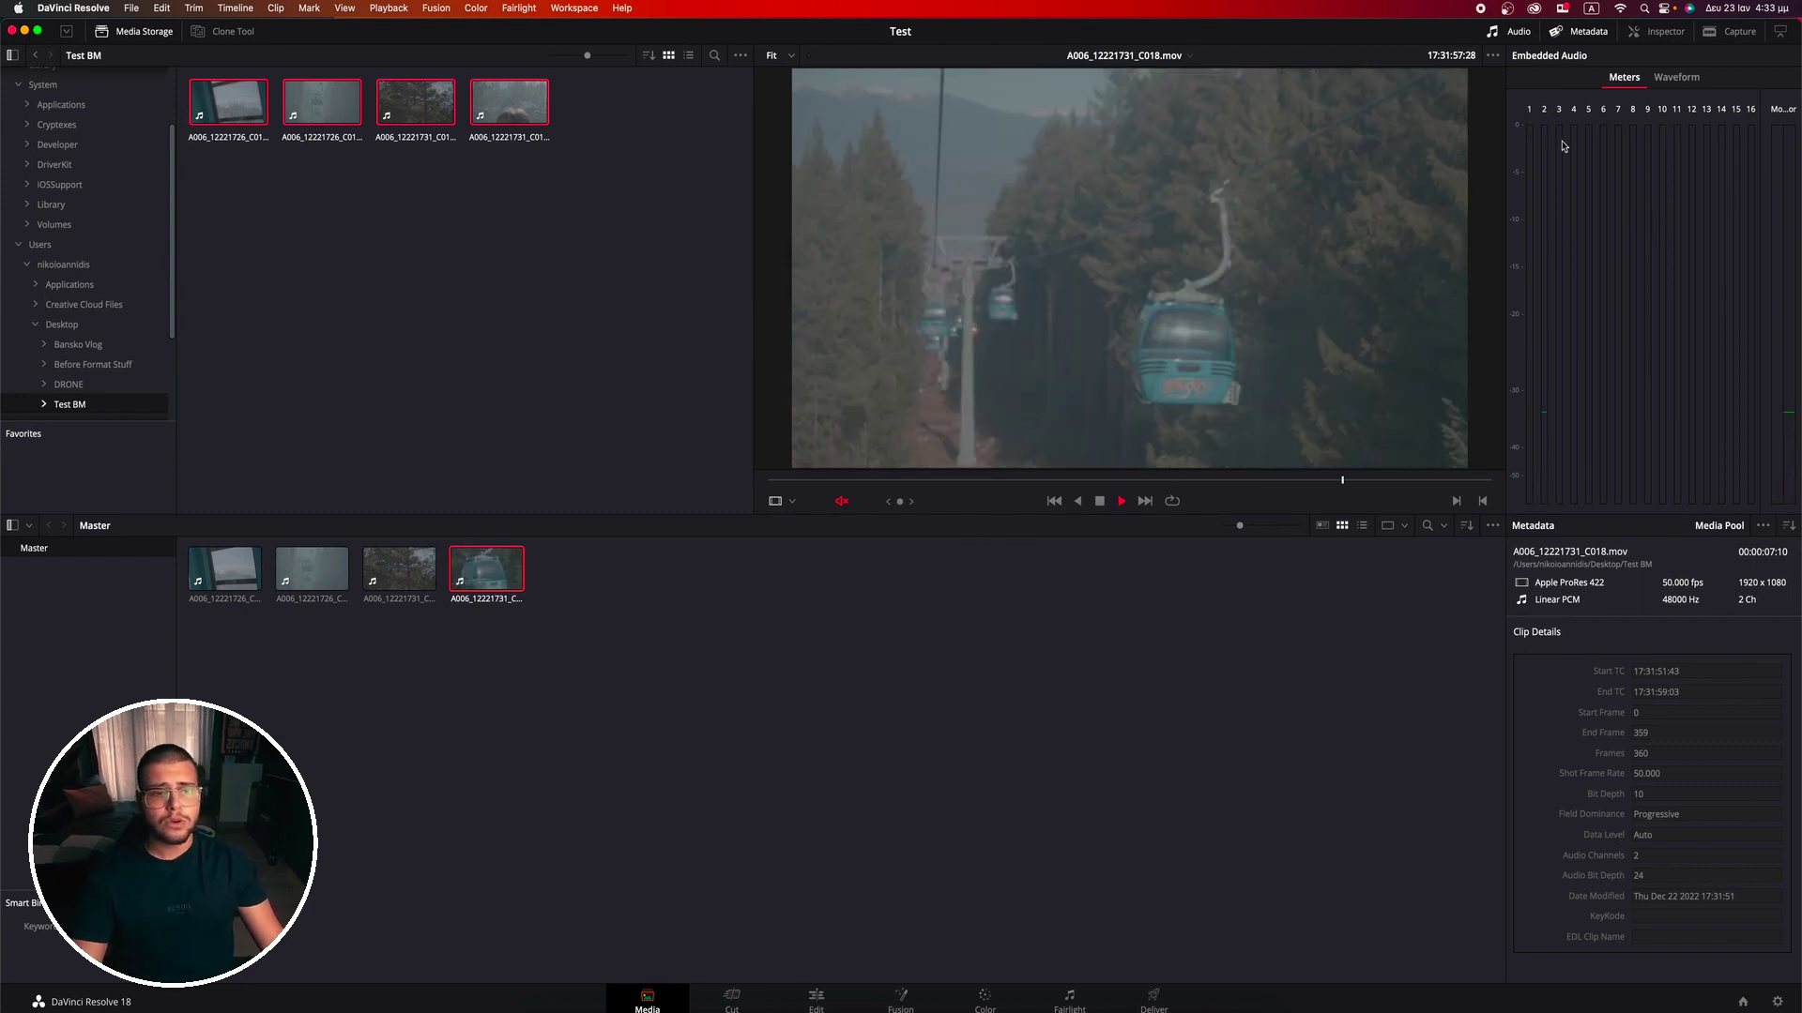
key("space")
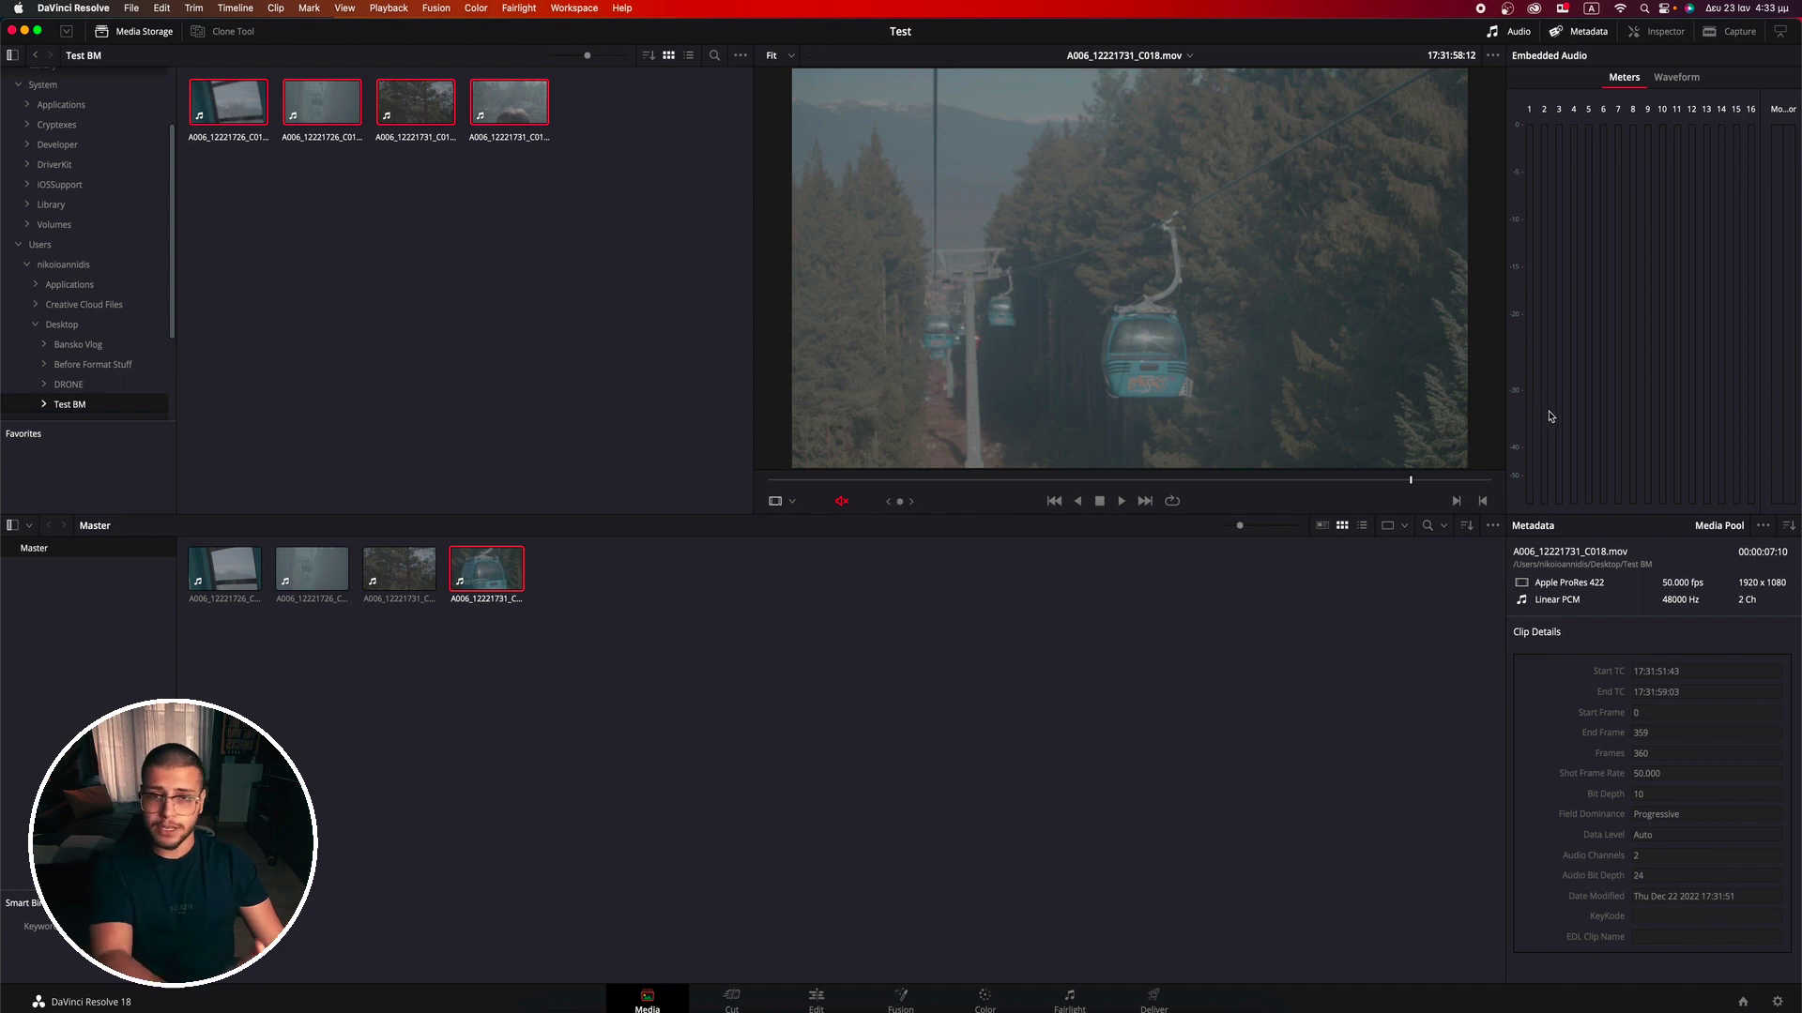
key("shift+3")
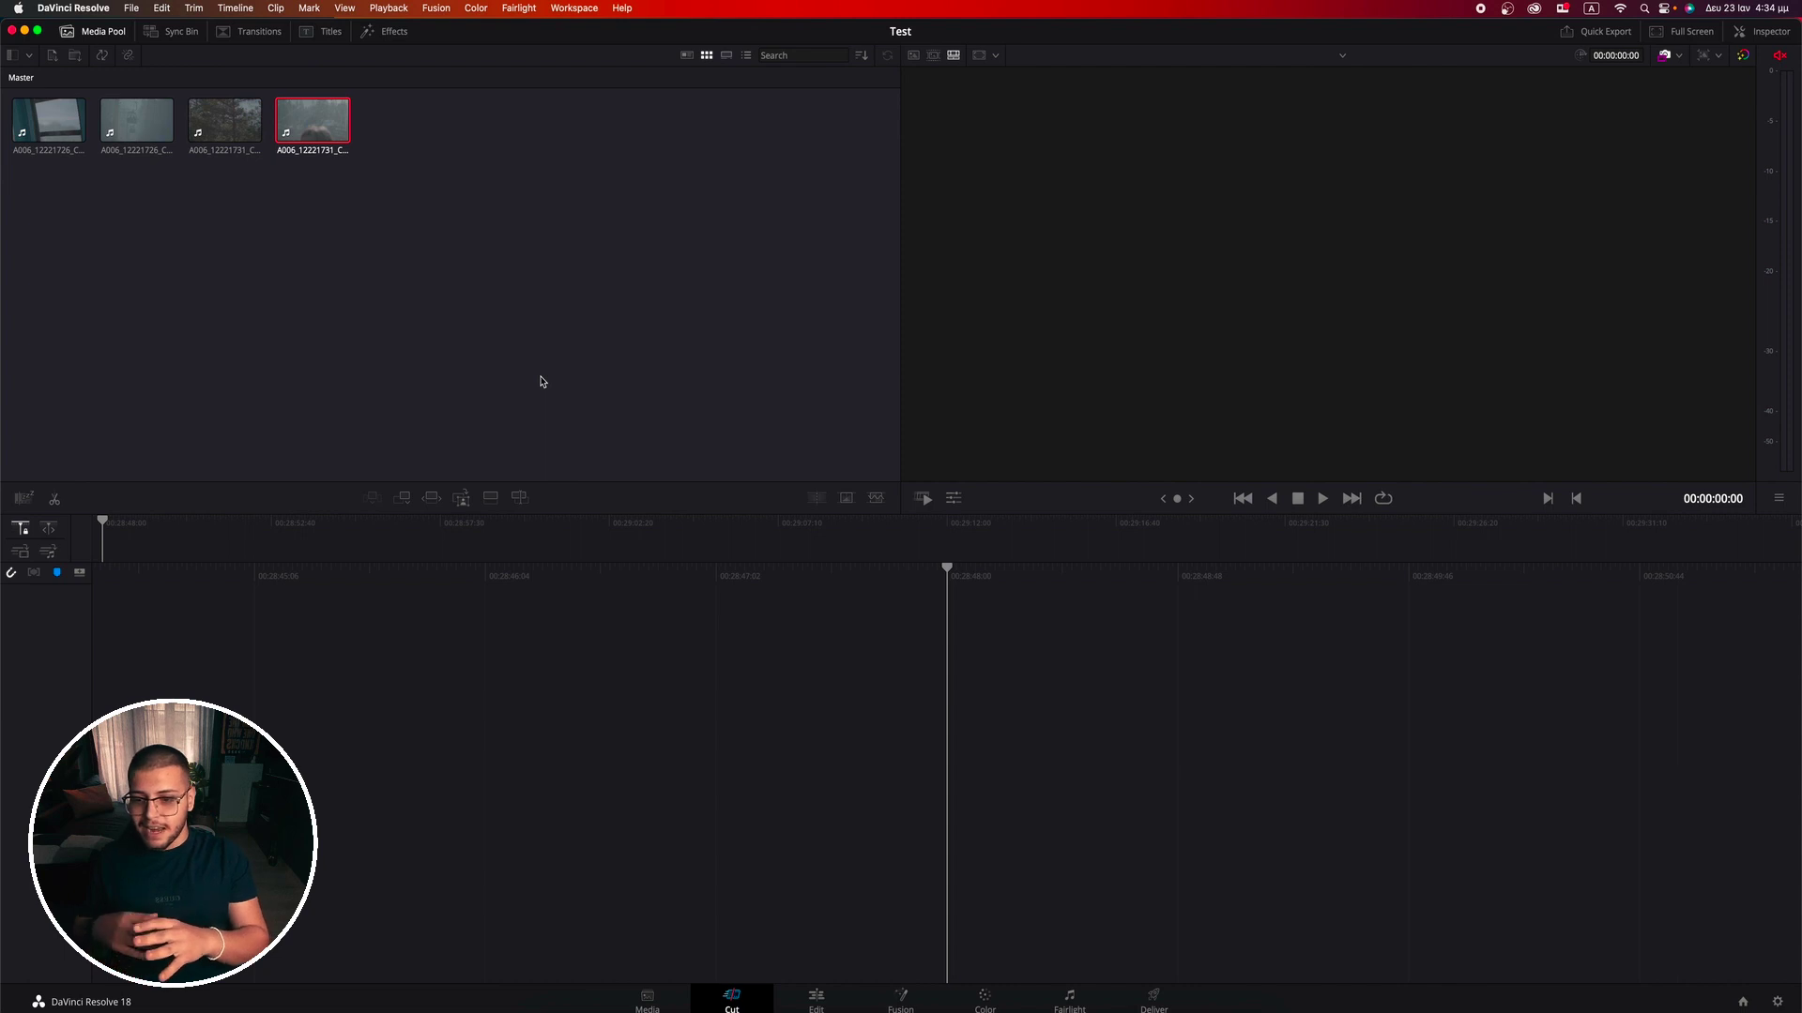
Step: Drop the gondola clip onto new Timeline 1 and play it, stopping at 01:00:06:00
left_click_drag(311, 131, 245, 550)
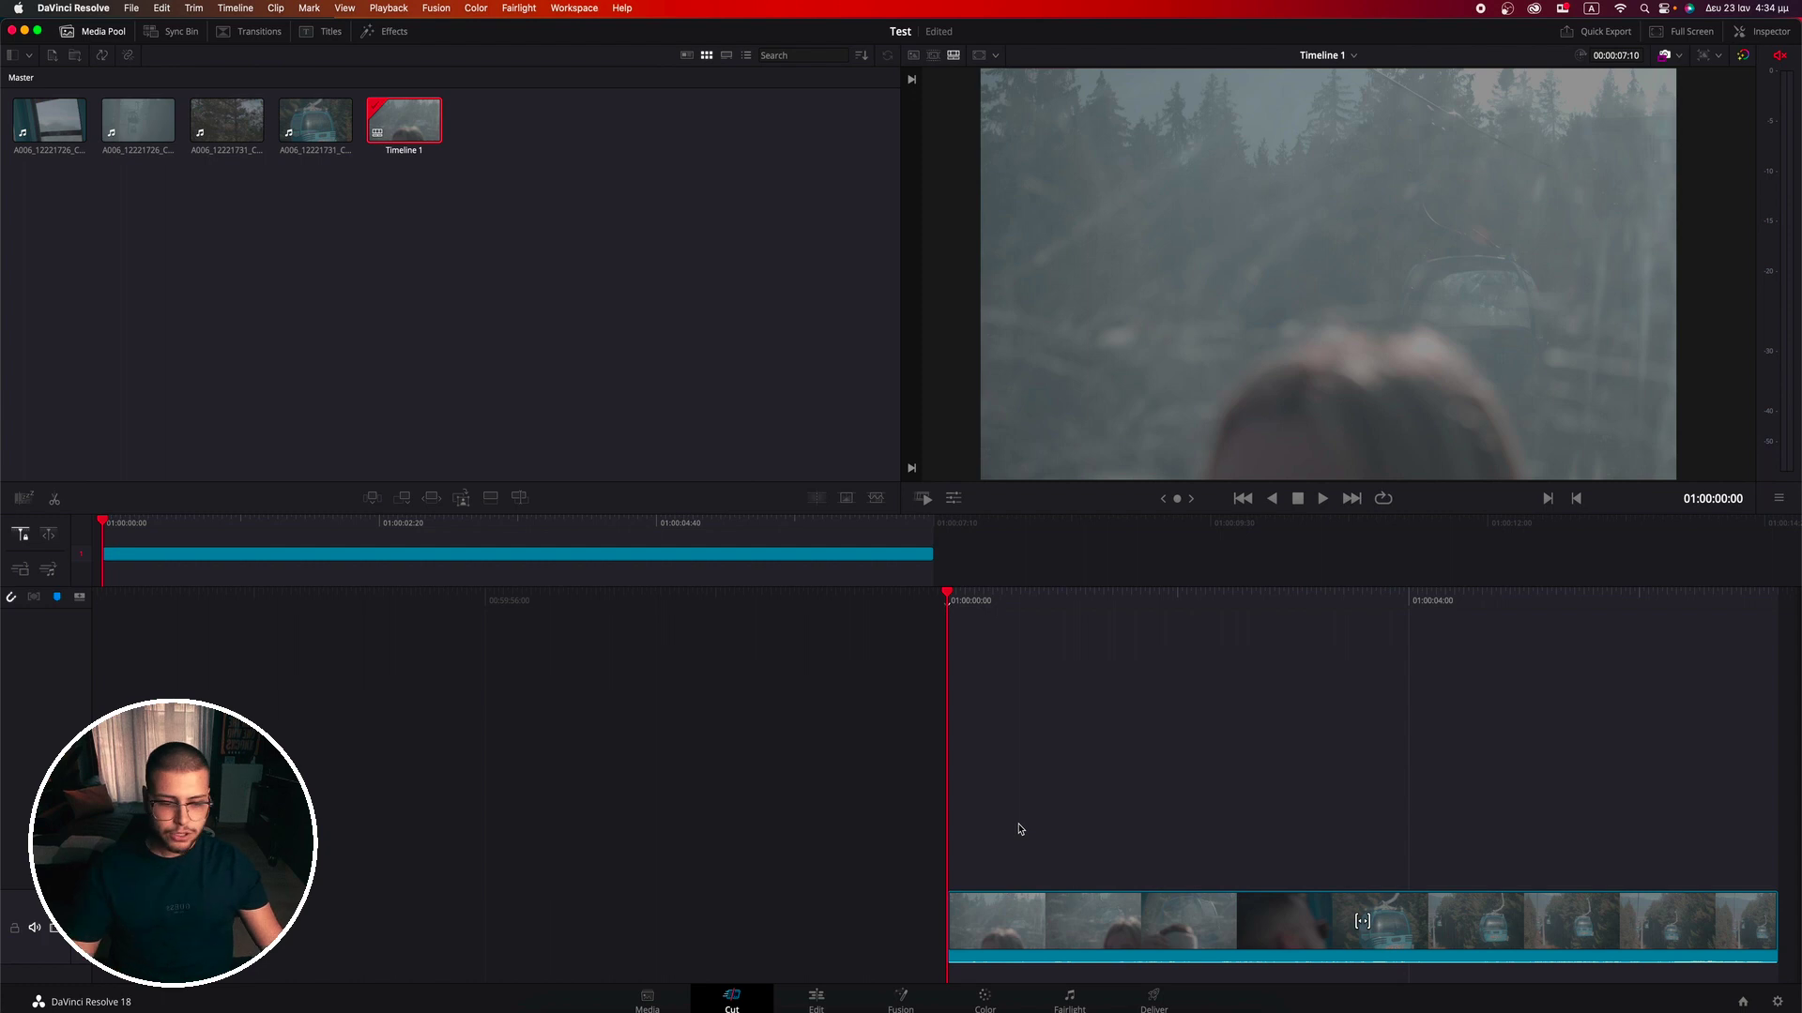
key("space")
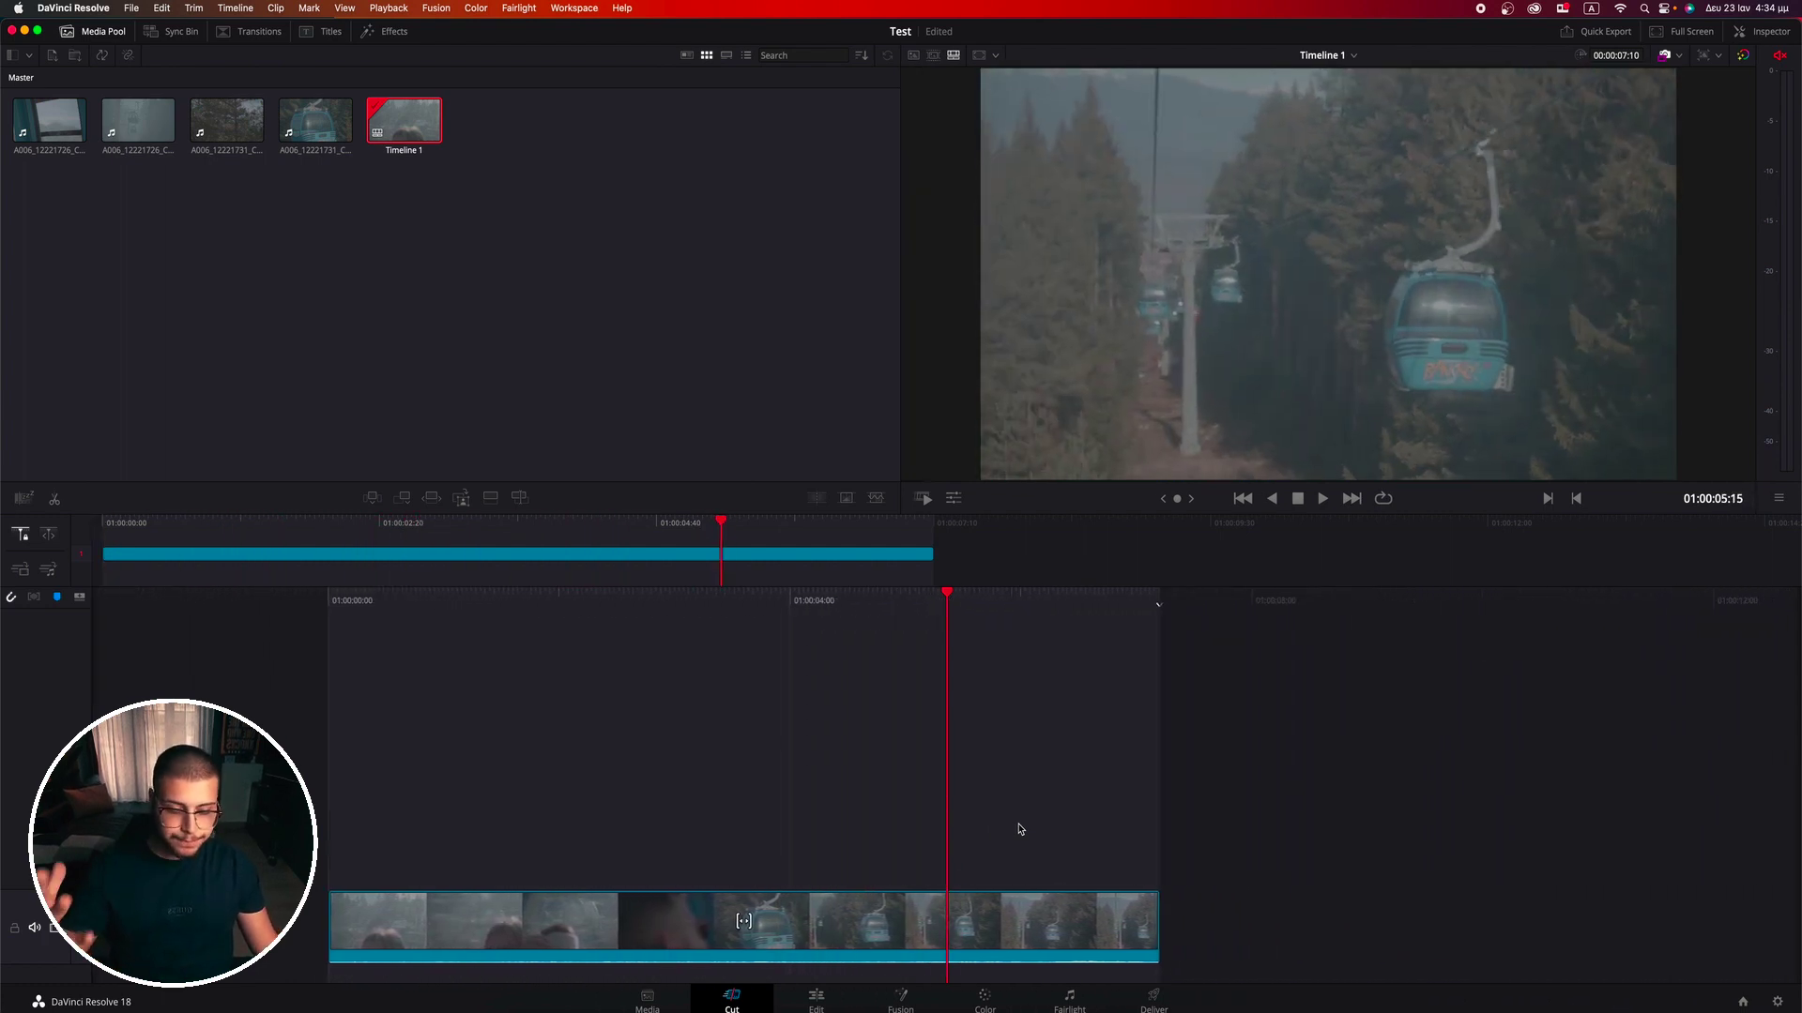
key("space")
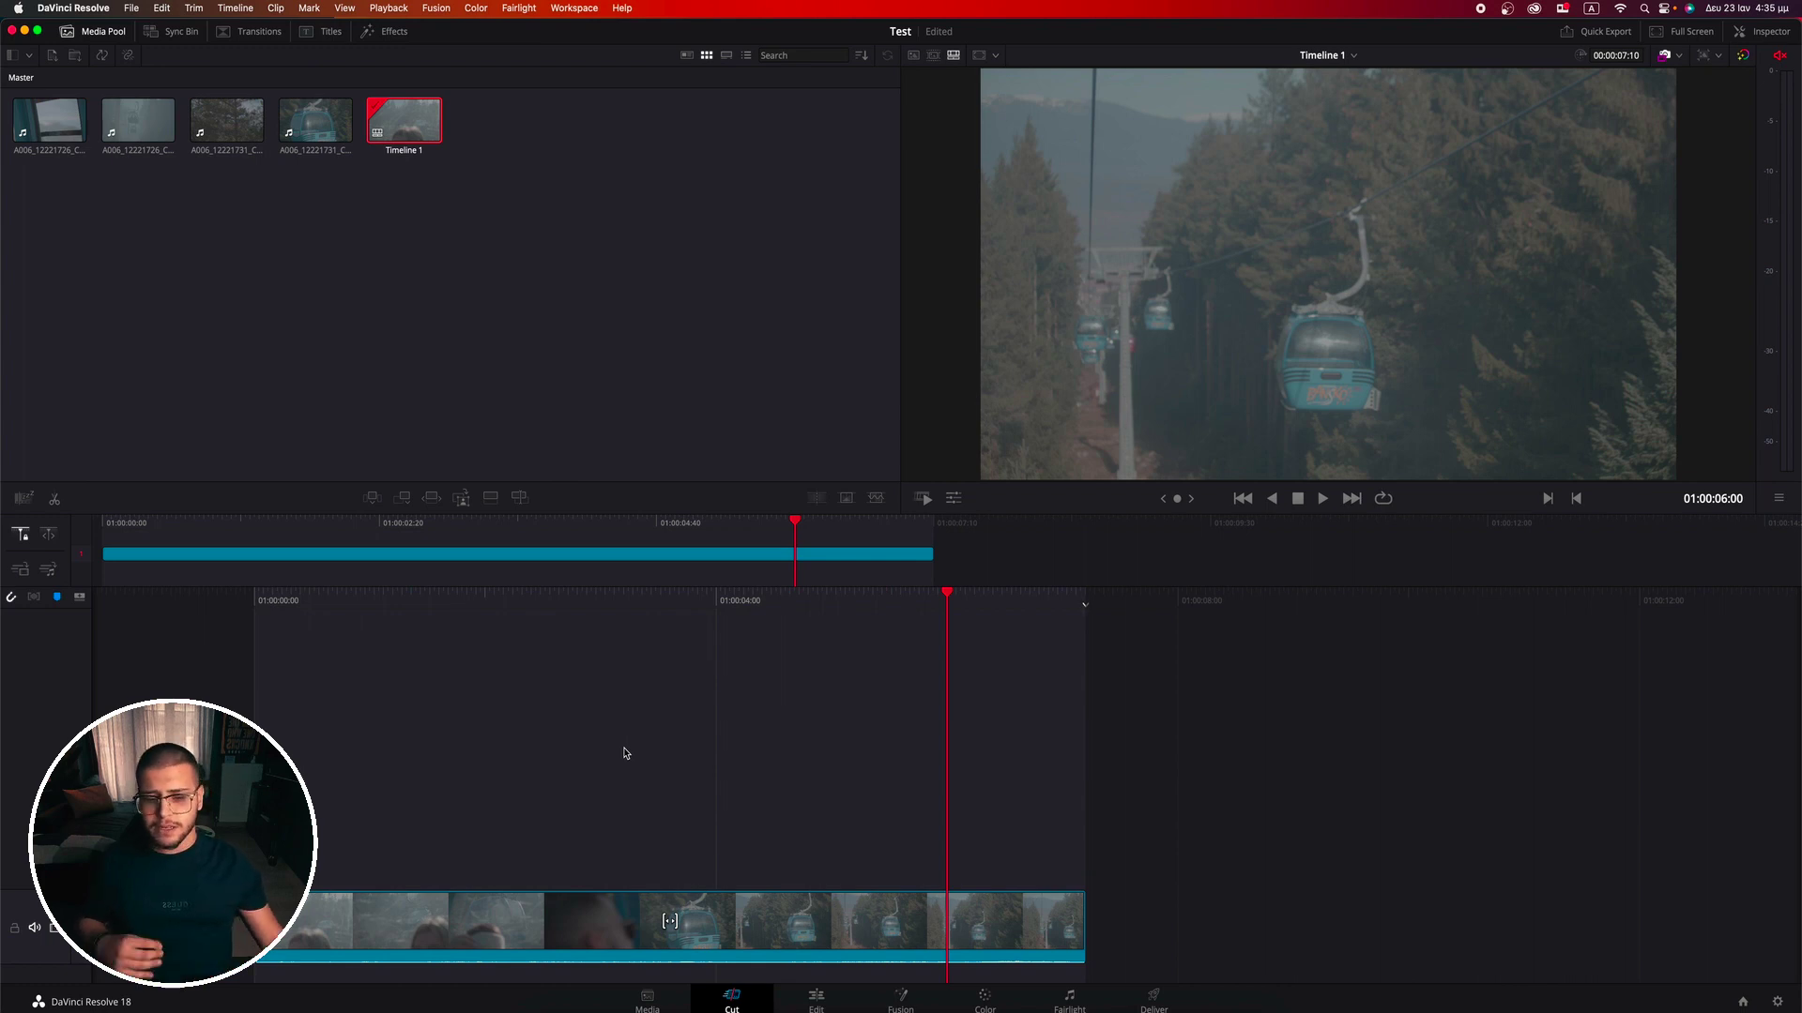
Step: On the Edit page, load the first media pool clip, the mountain window shot, as the source
left_click(816, 1000)
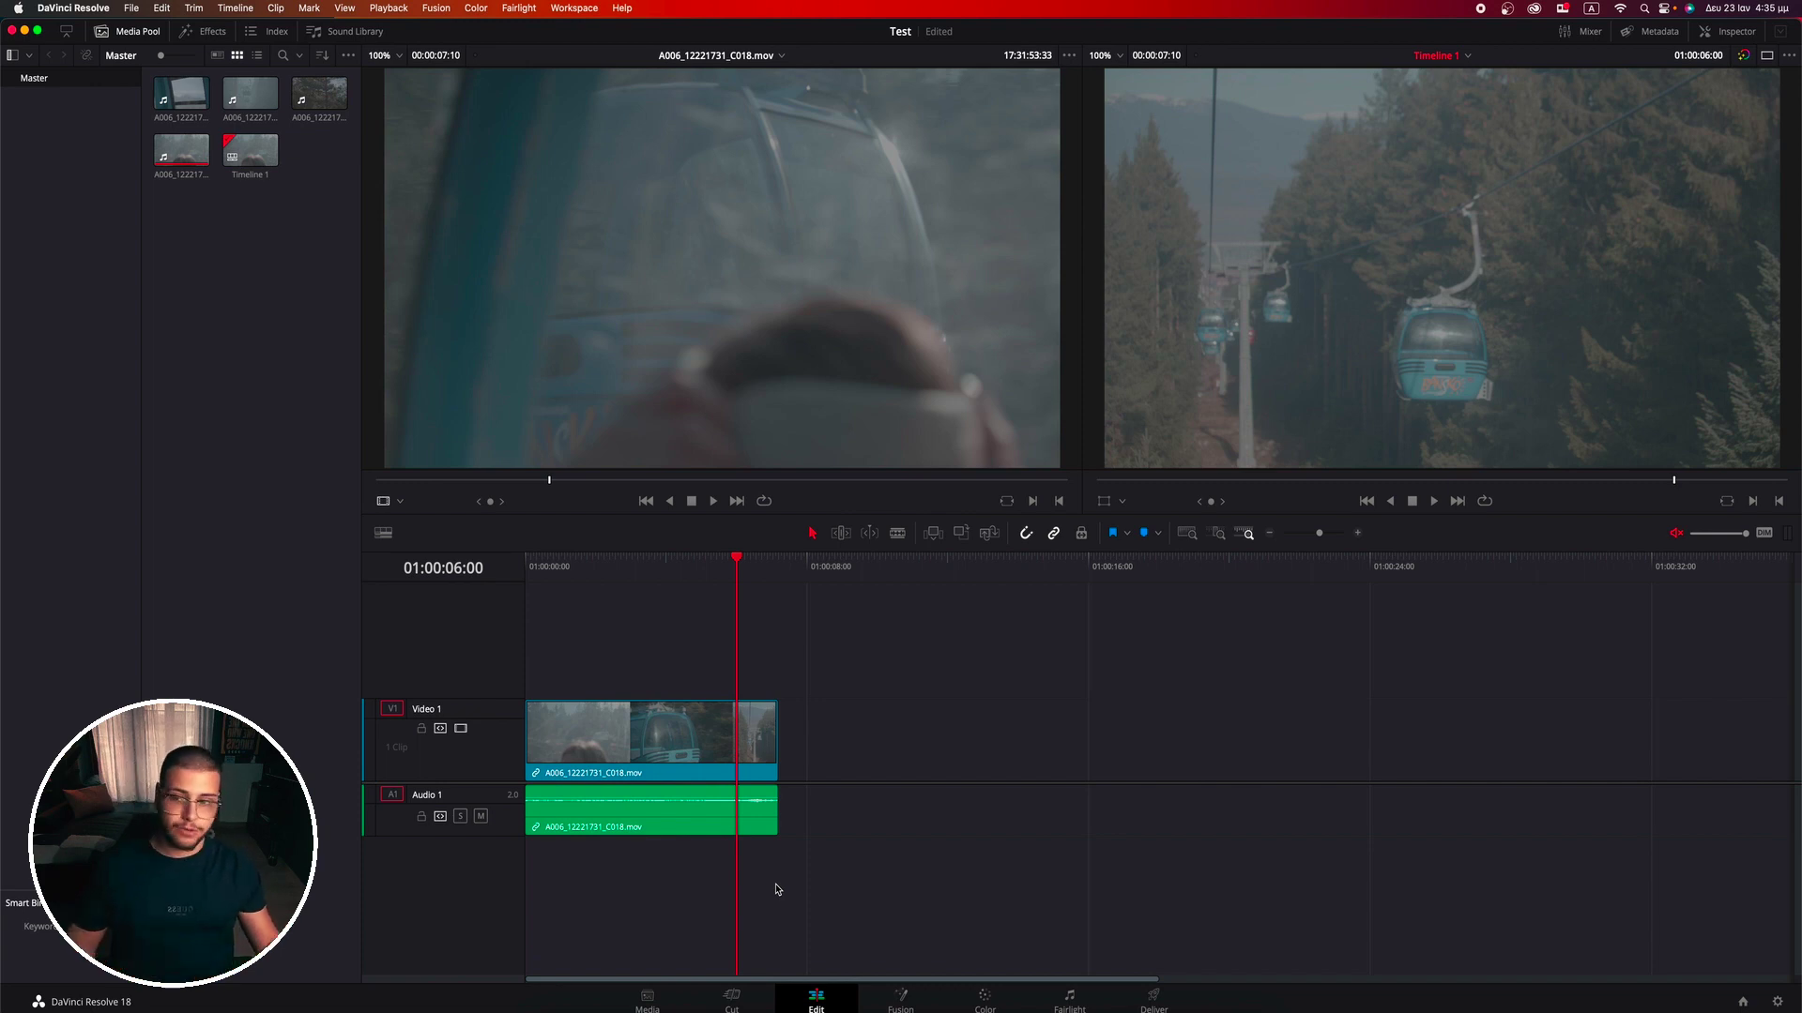
mouse_move(568, 415)
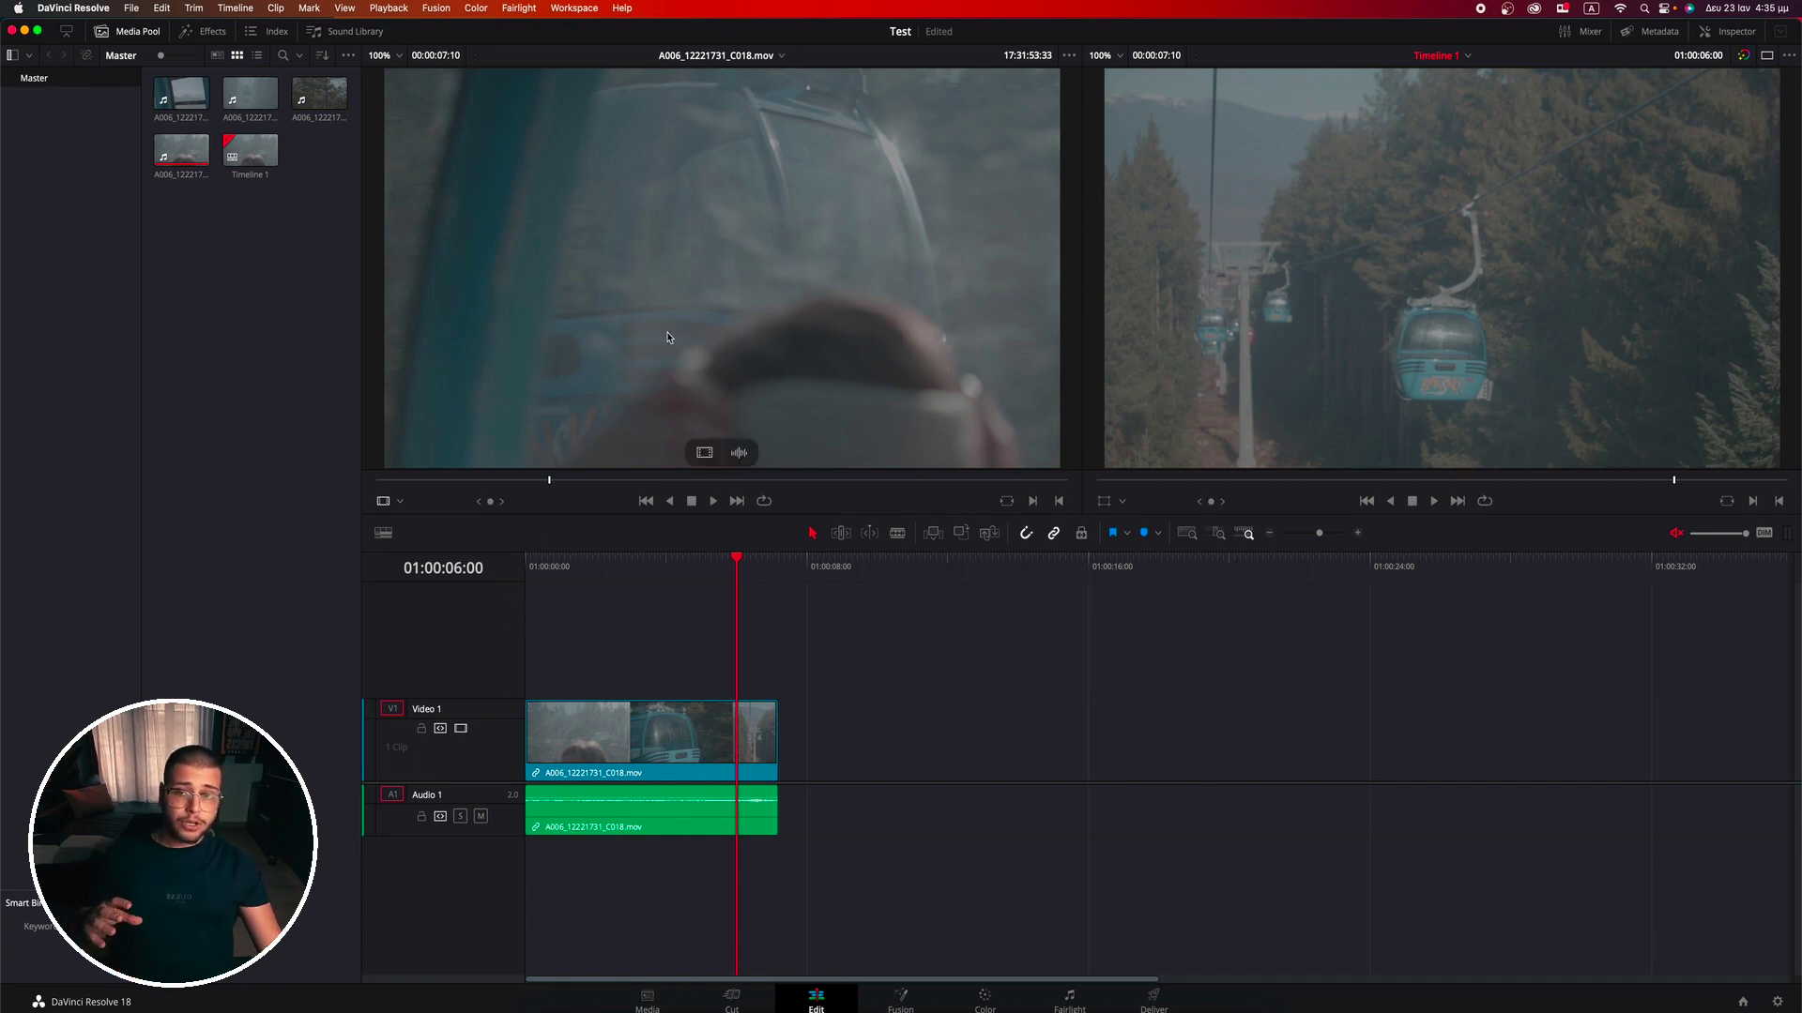
left_click(181, 97)
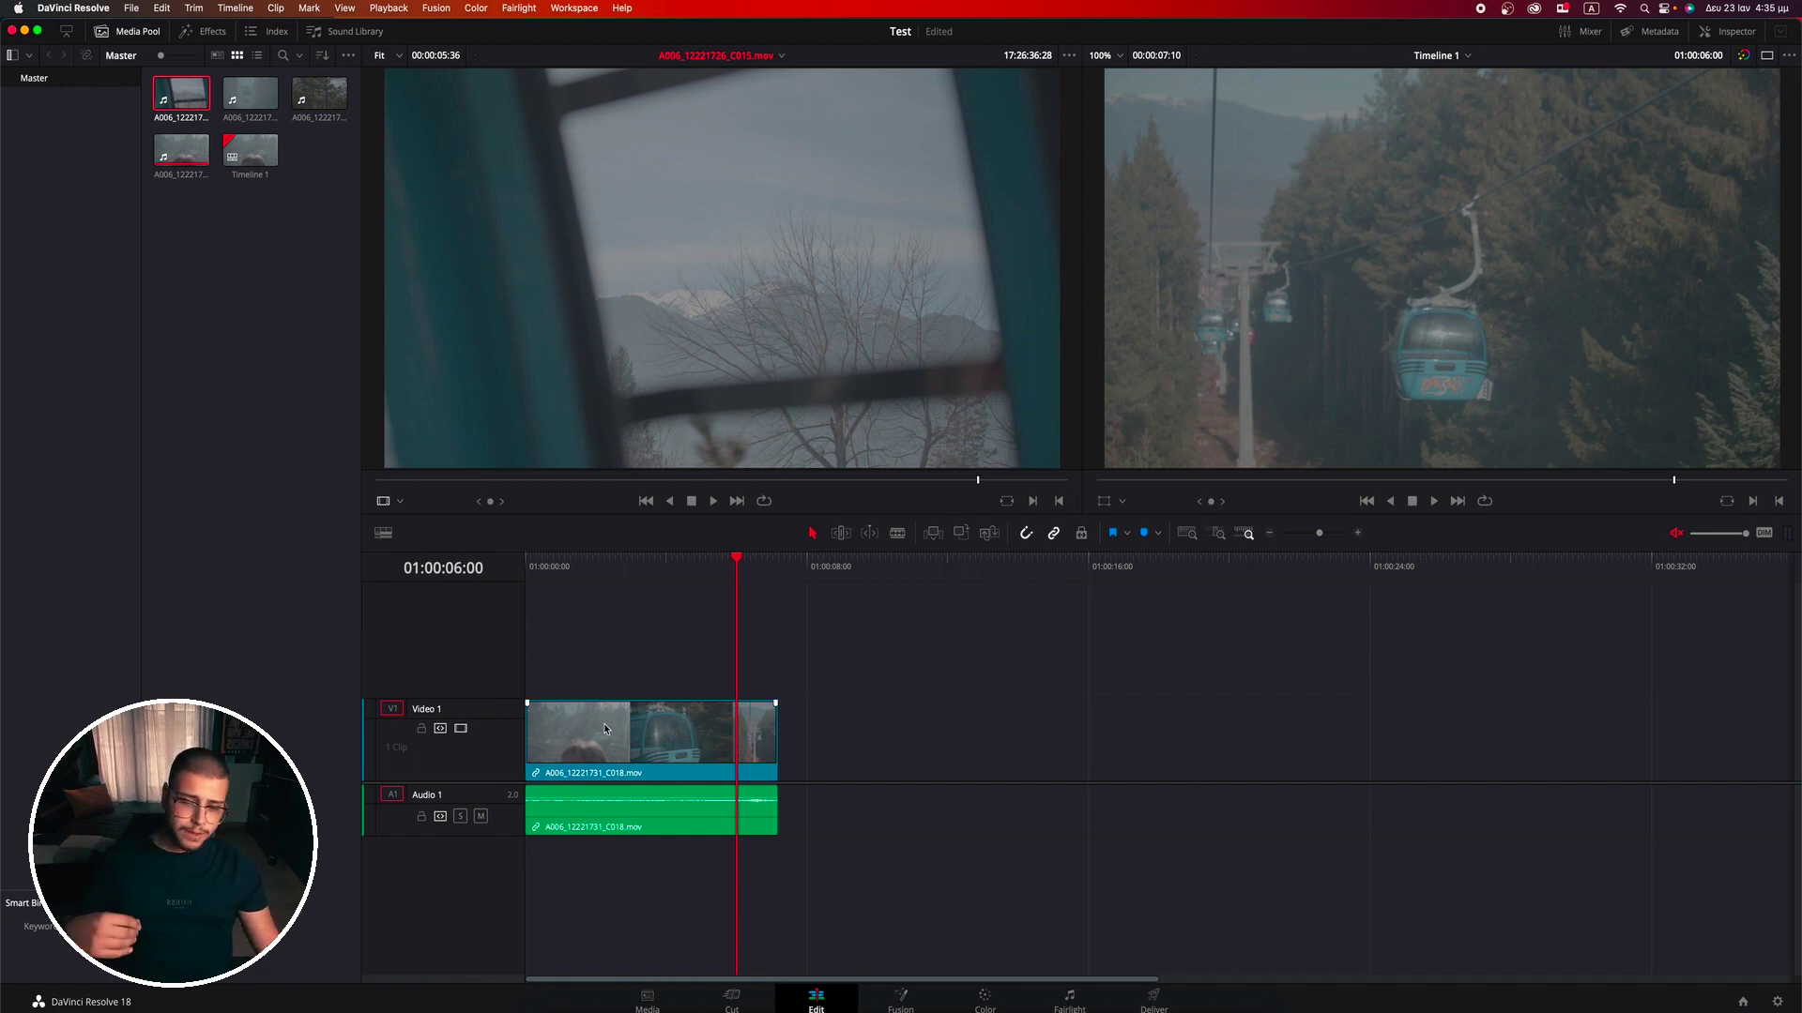
Step: Scrub the window clip in the source viewer and mark a short In–Out range
left_click(1471, 265)
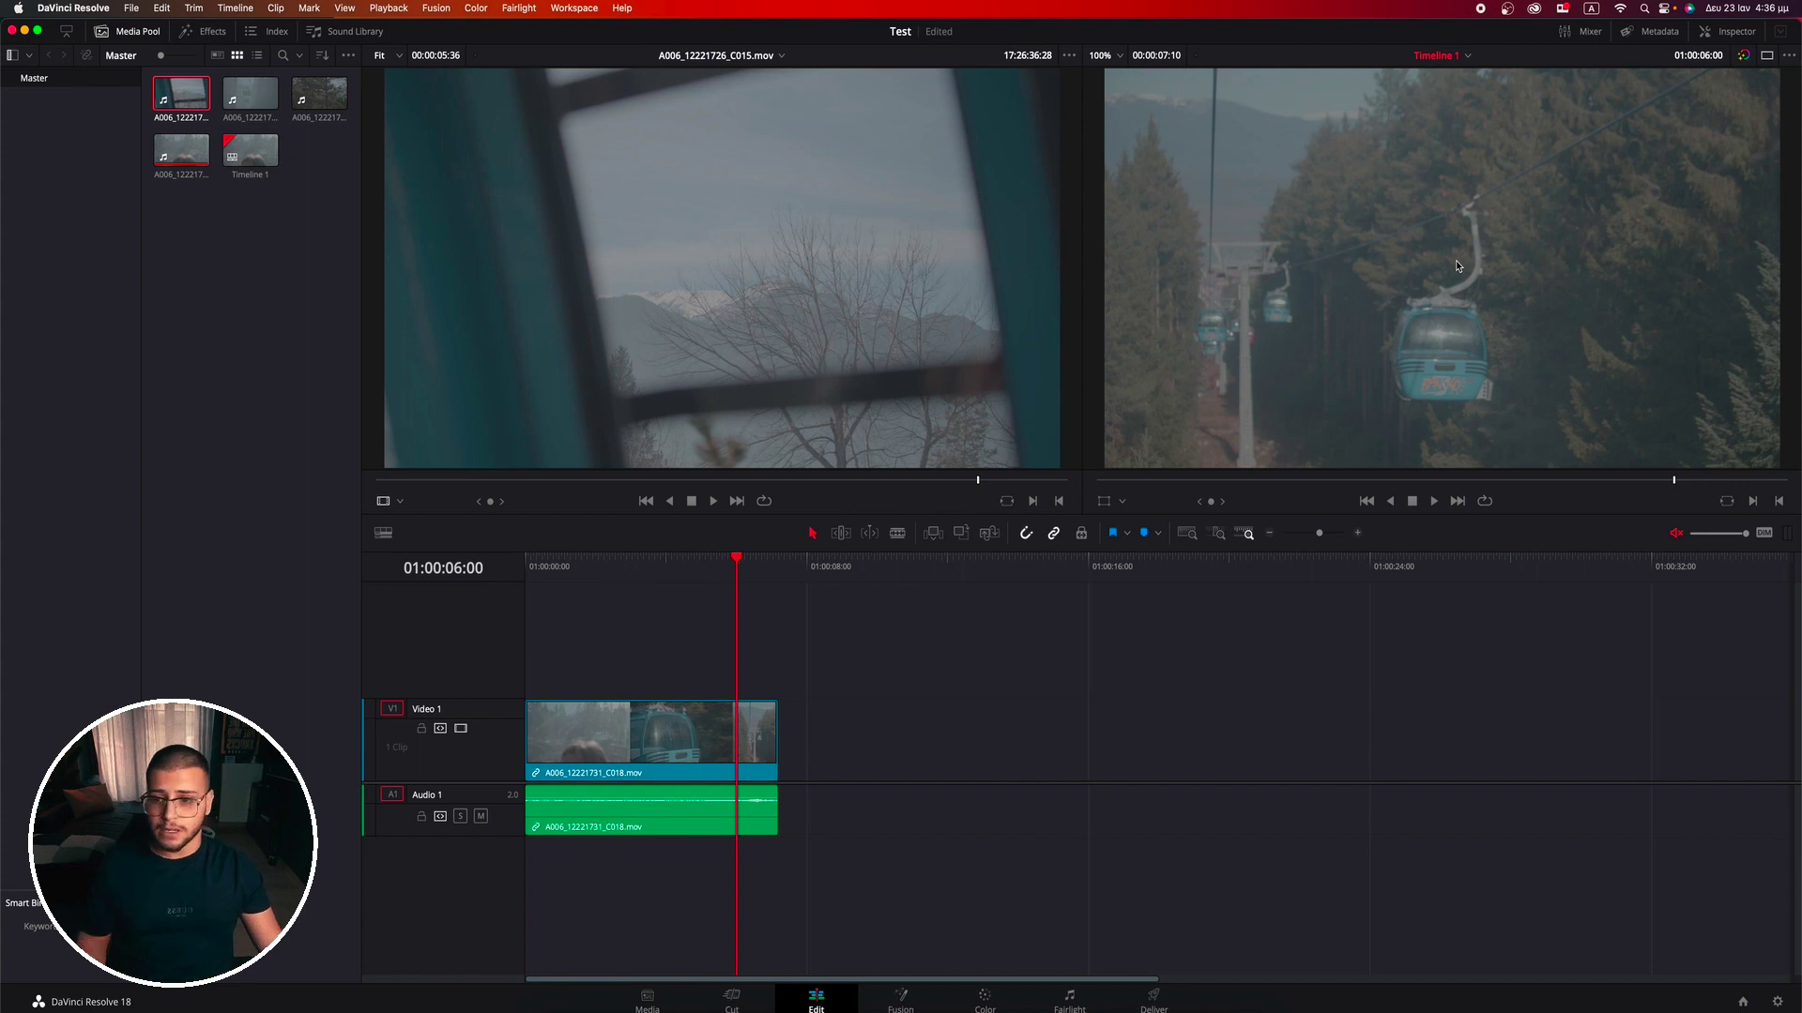
left_click(785, 253)
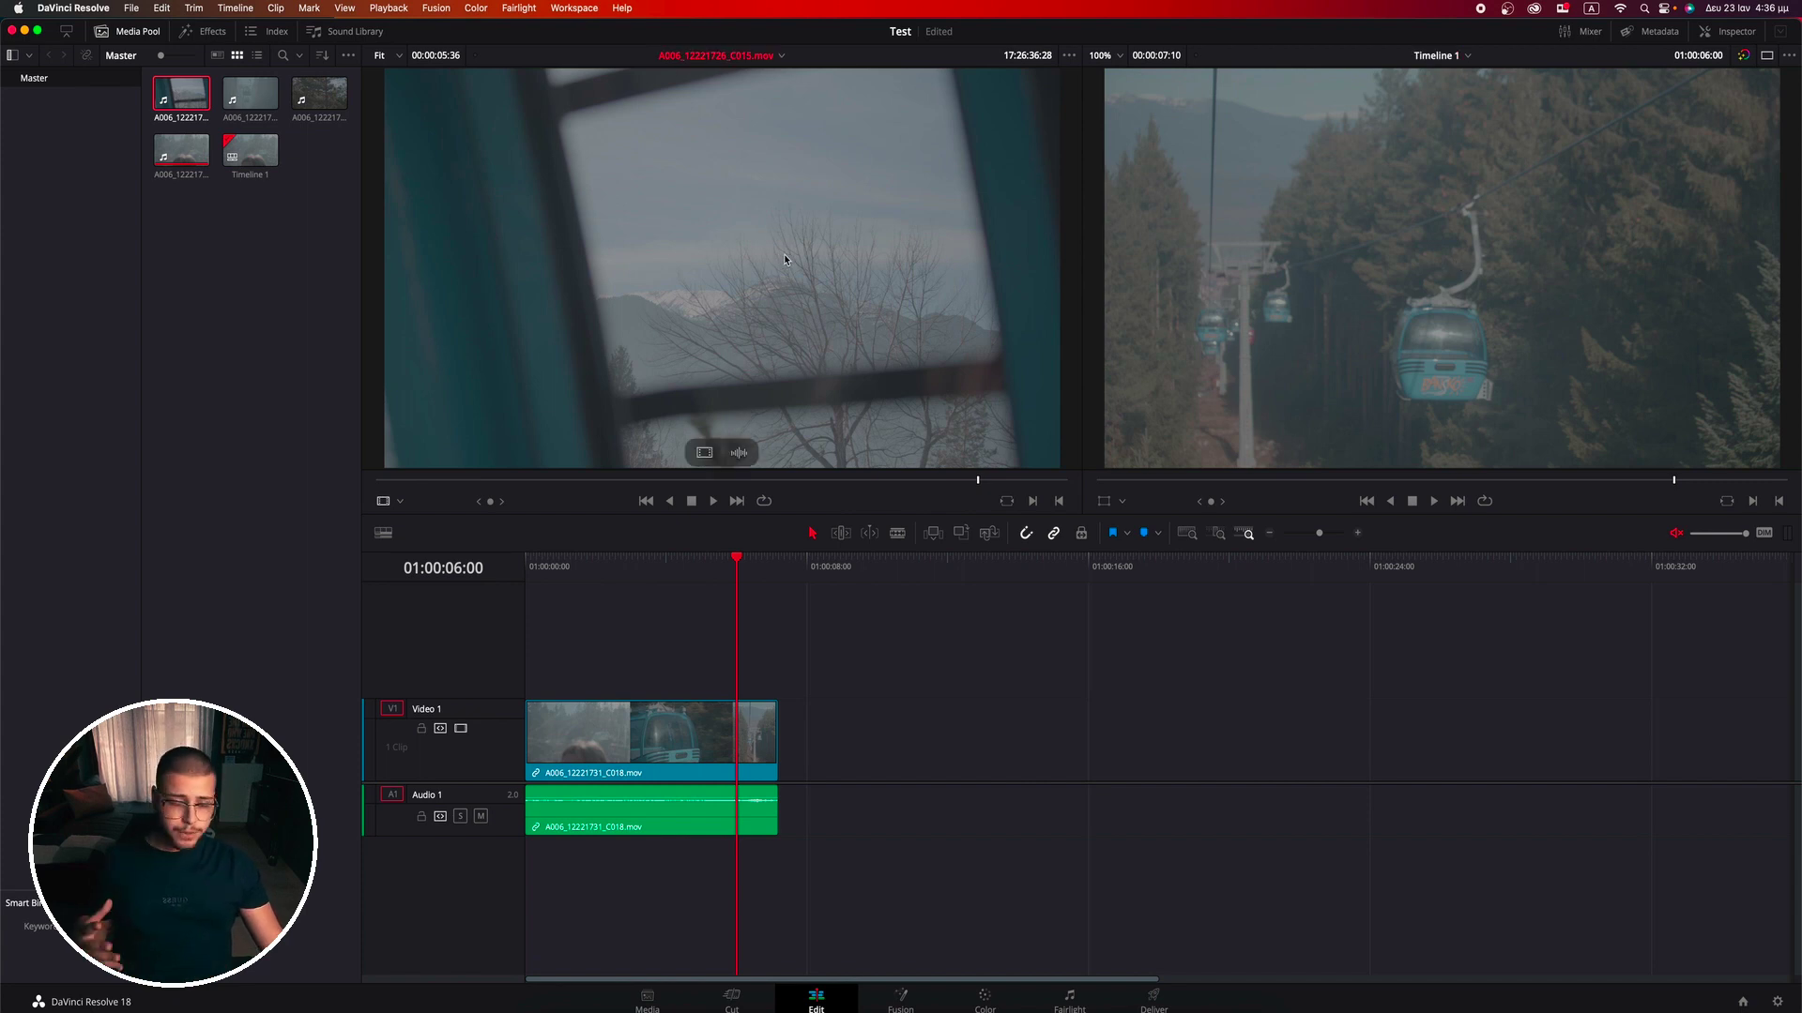
left_click(554, 479)
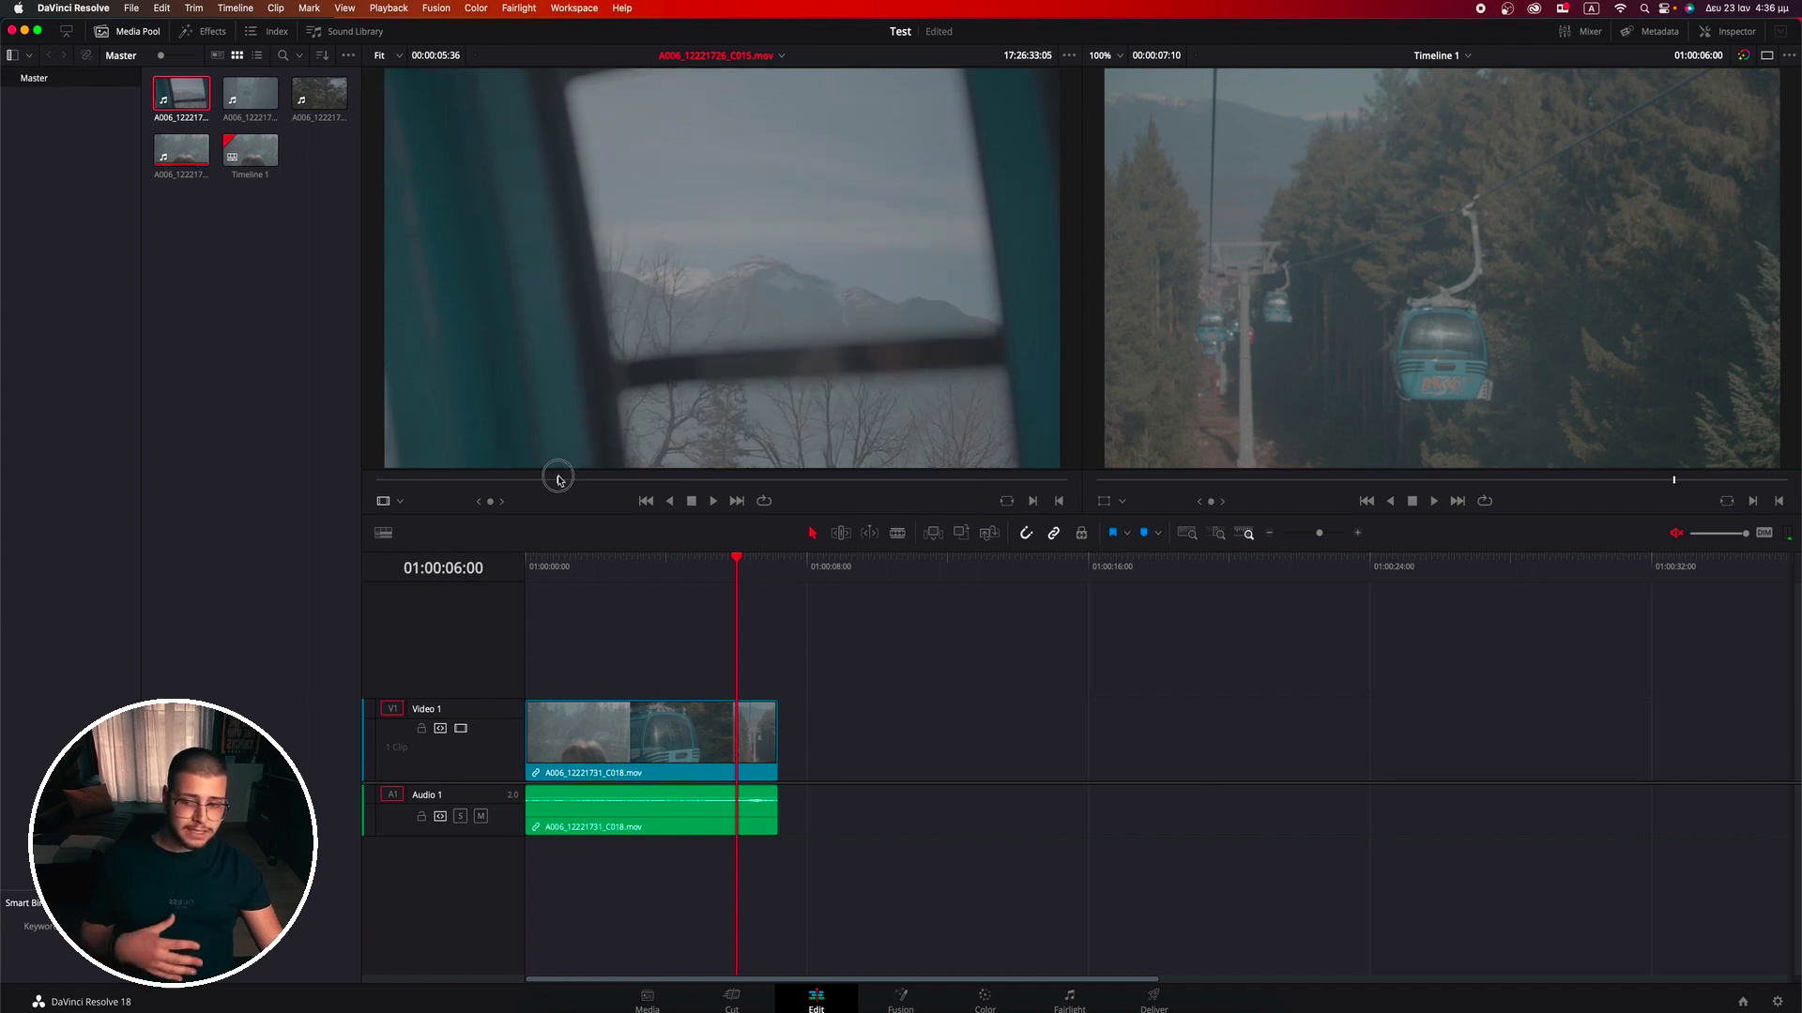
left_click_drag(554, 479, 584, 478)
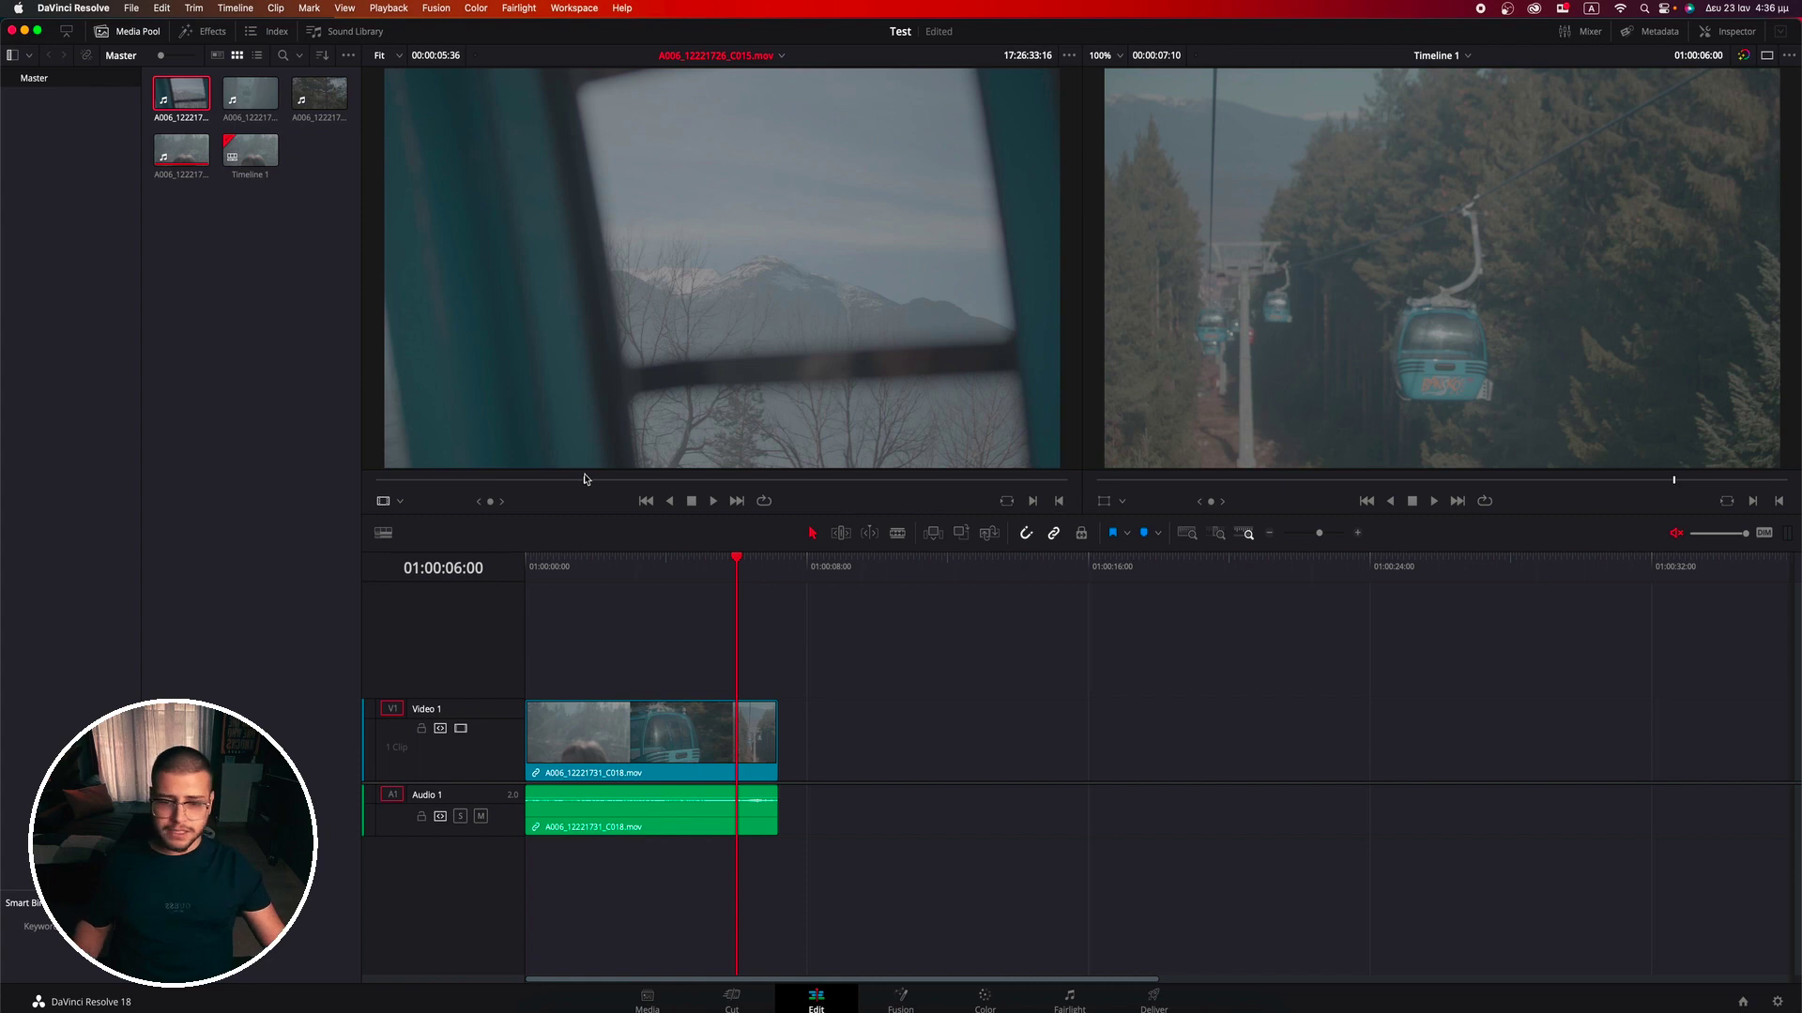
left_click_drag(585, 479, 738, 507)
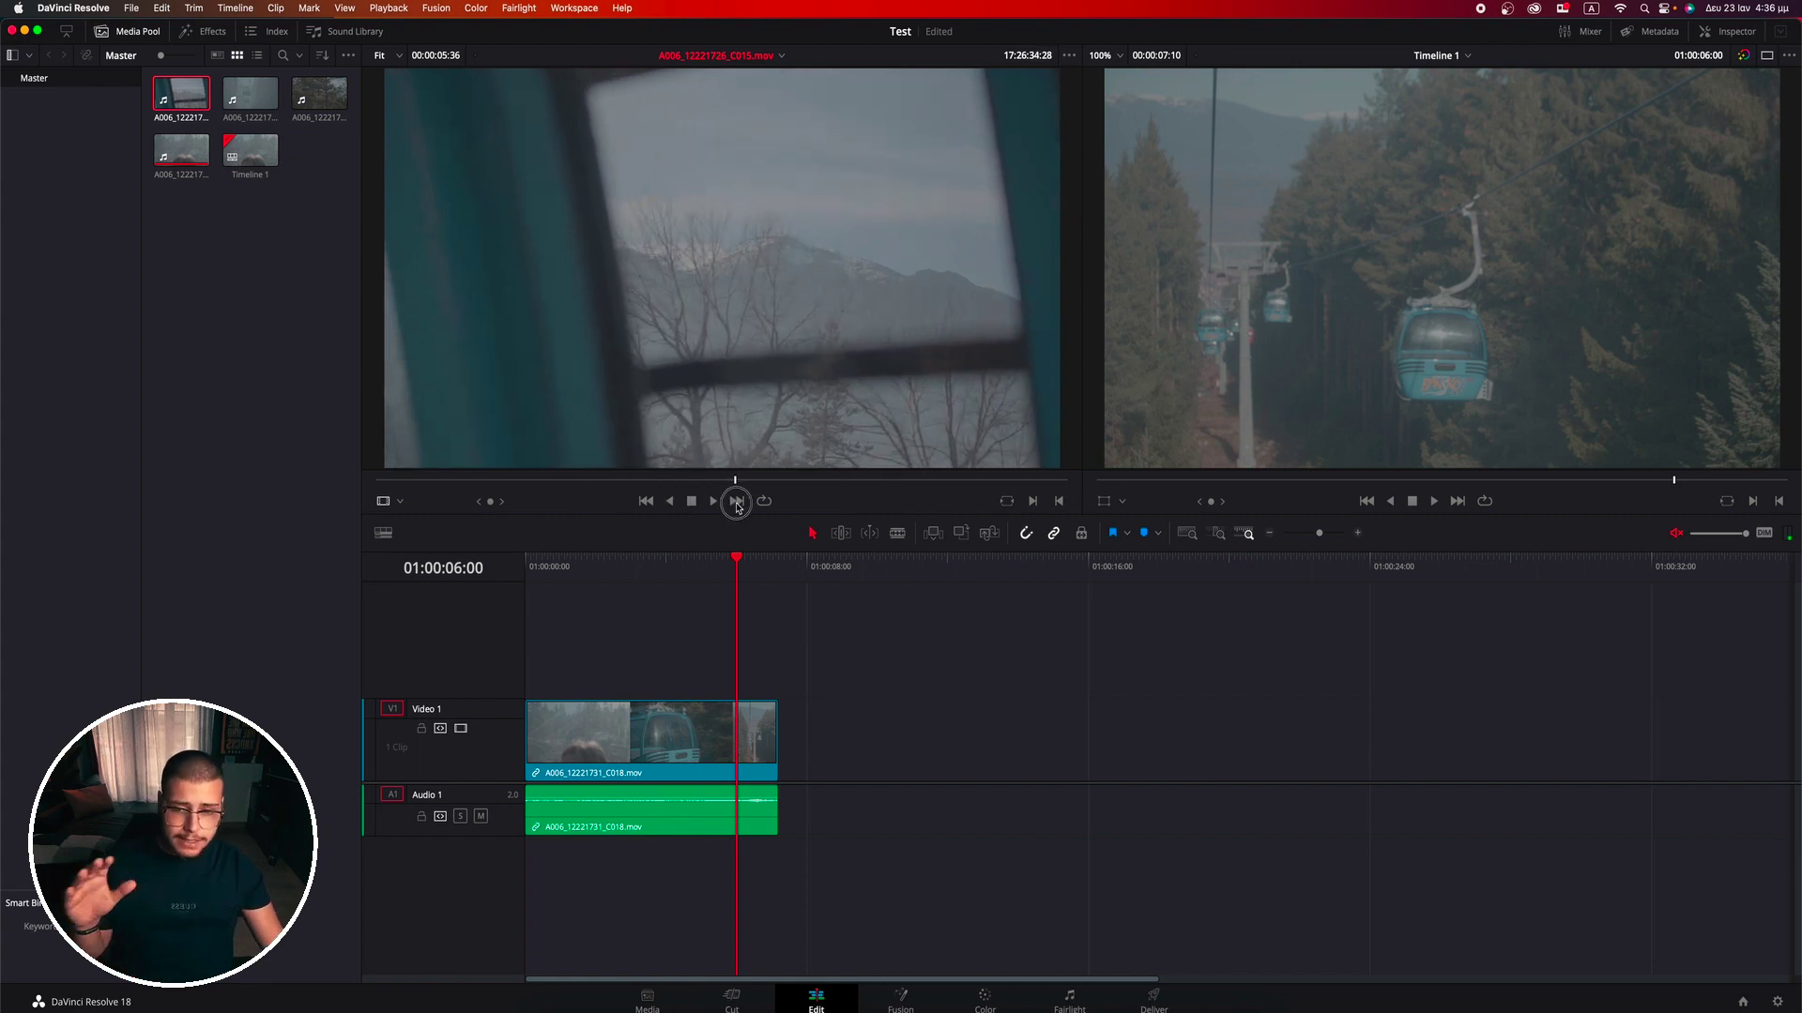
left_click_drag(738, 507, 610, 510)
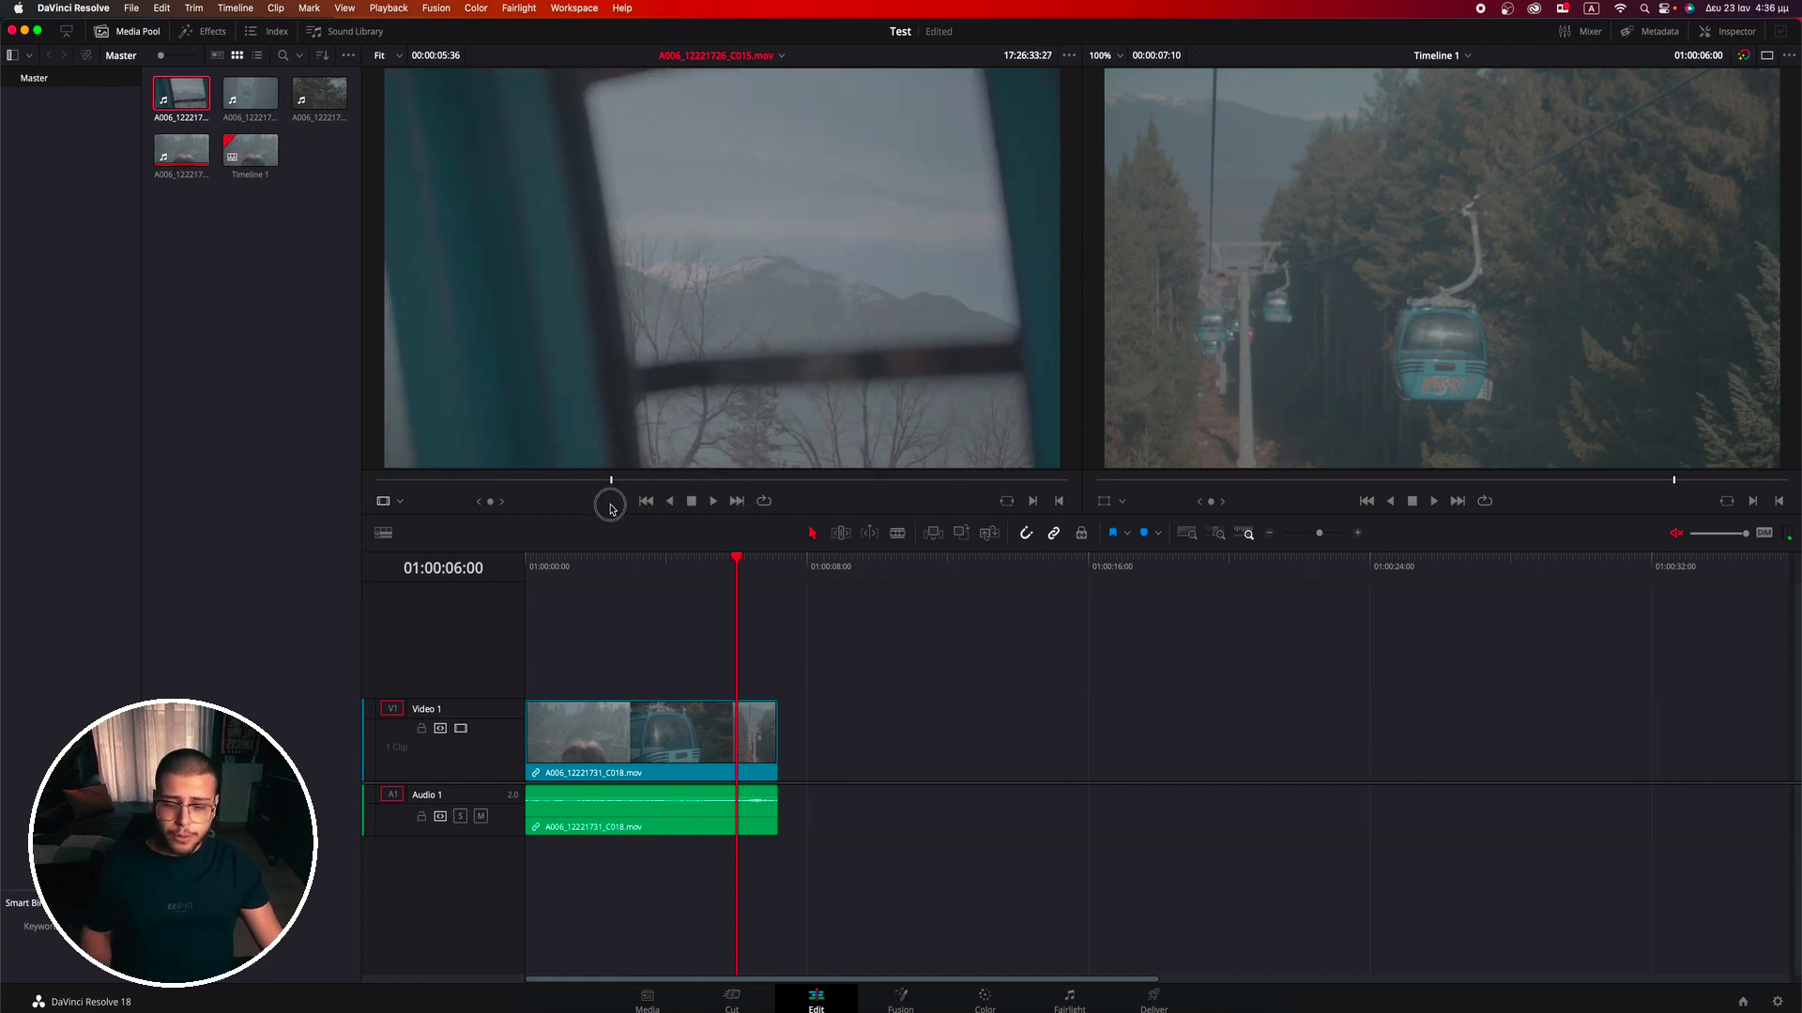
key("i")
left_click(711, 481)
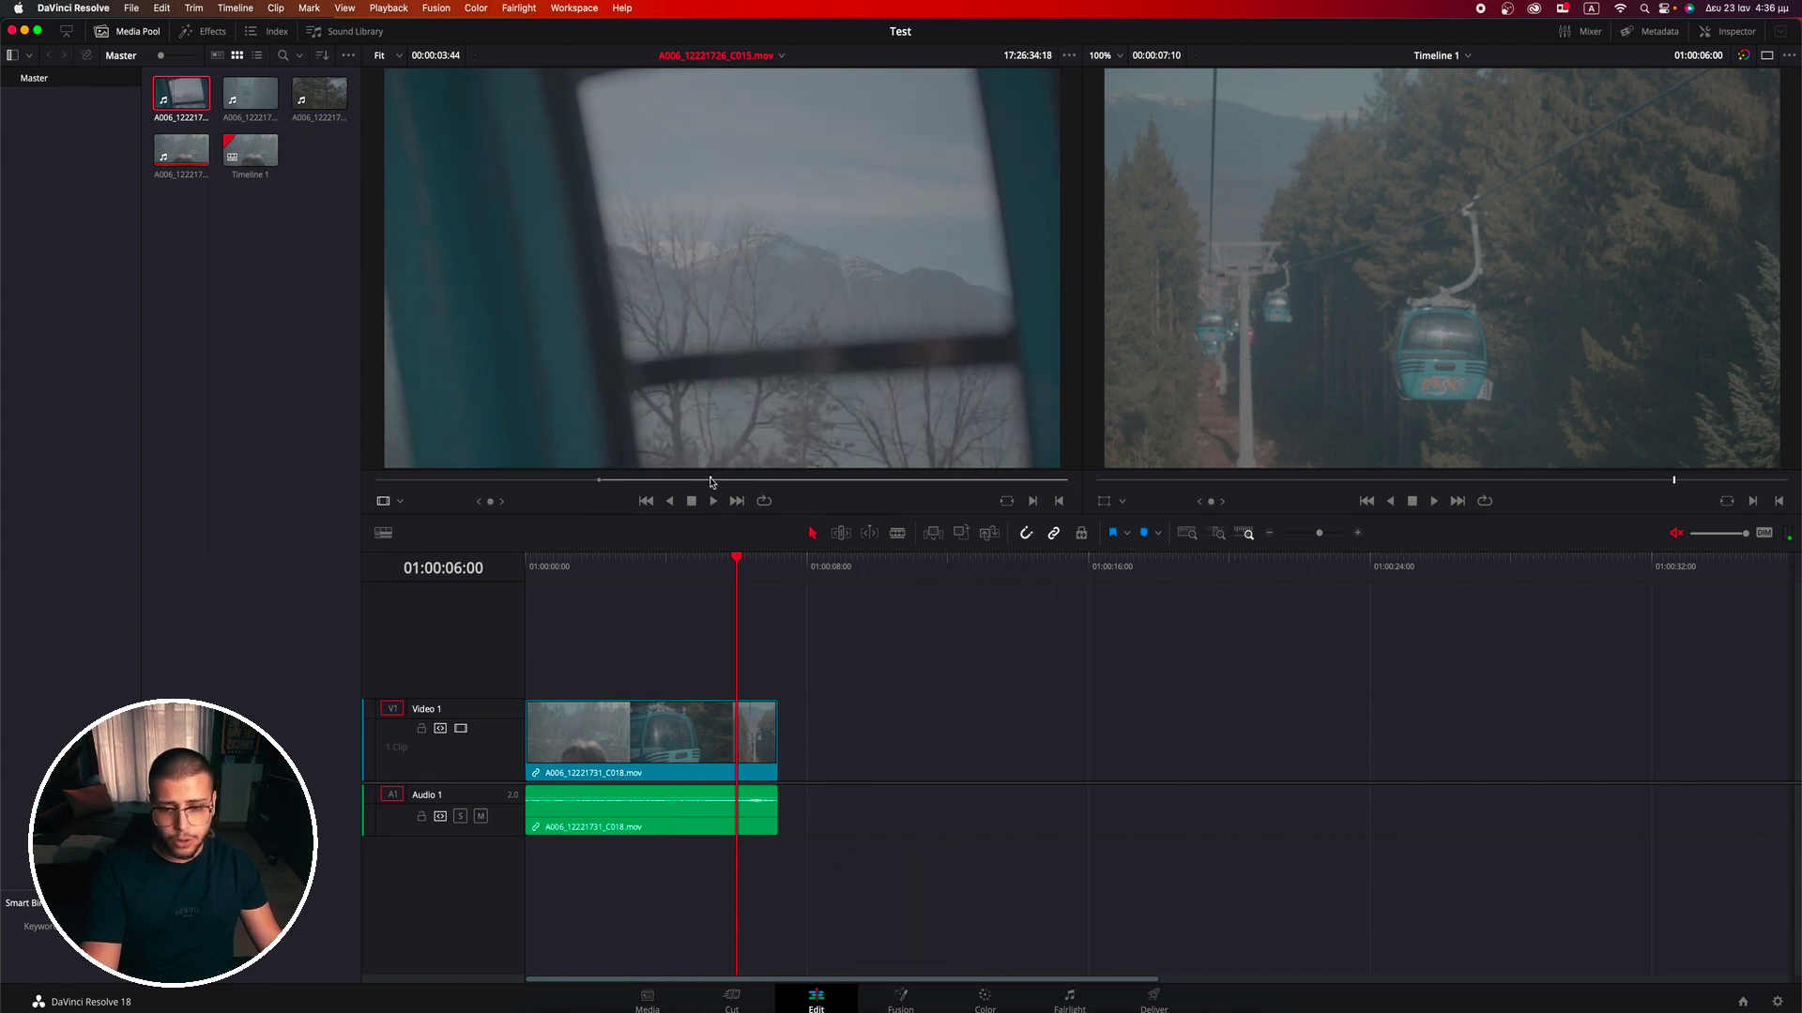
key("o")
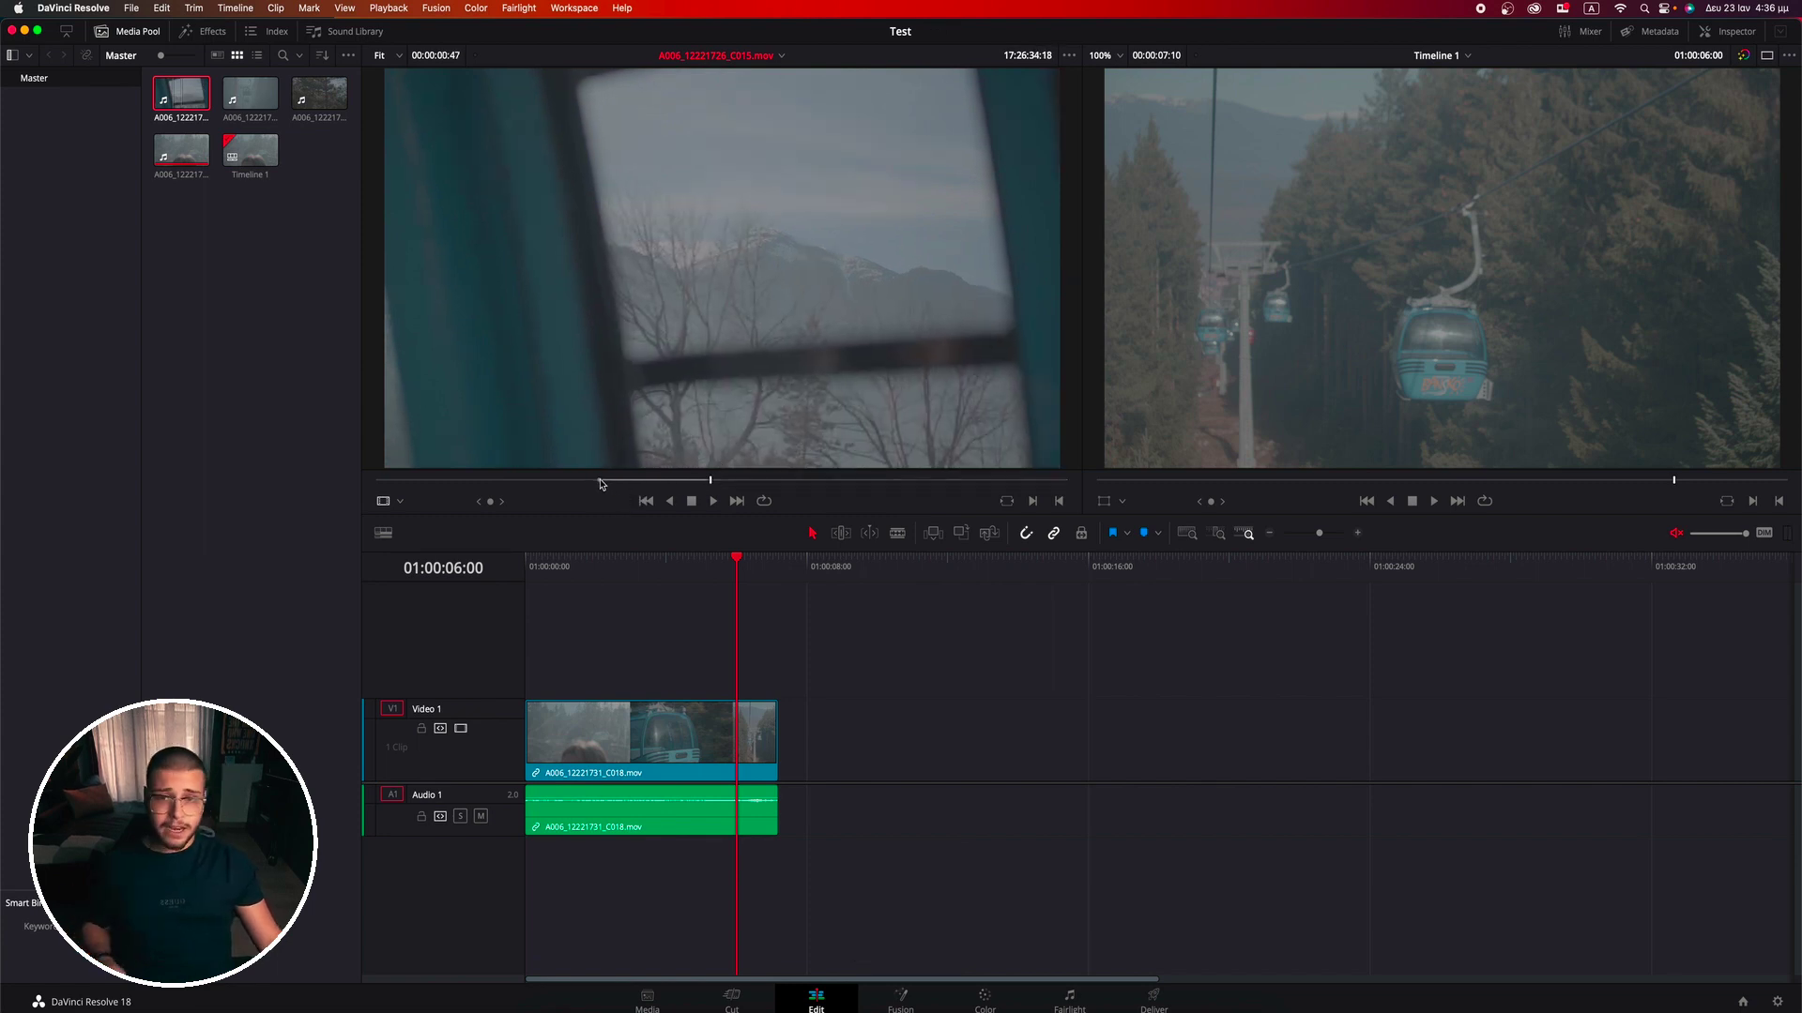
Step: Place the marked window excerpt on the timeline, trim its start, then remove it
mouse_move(615, 427)
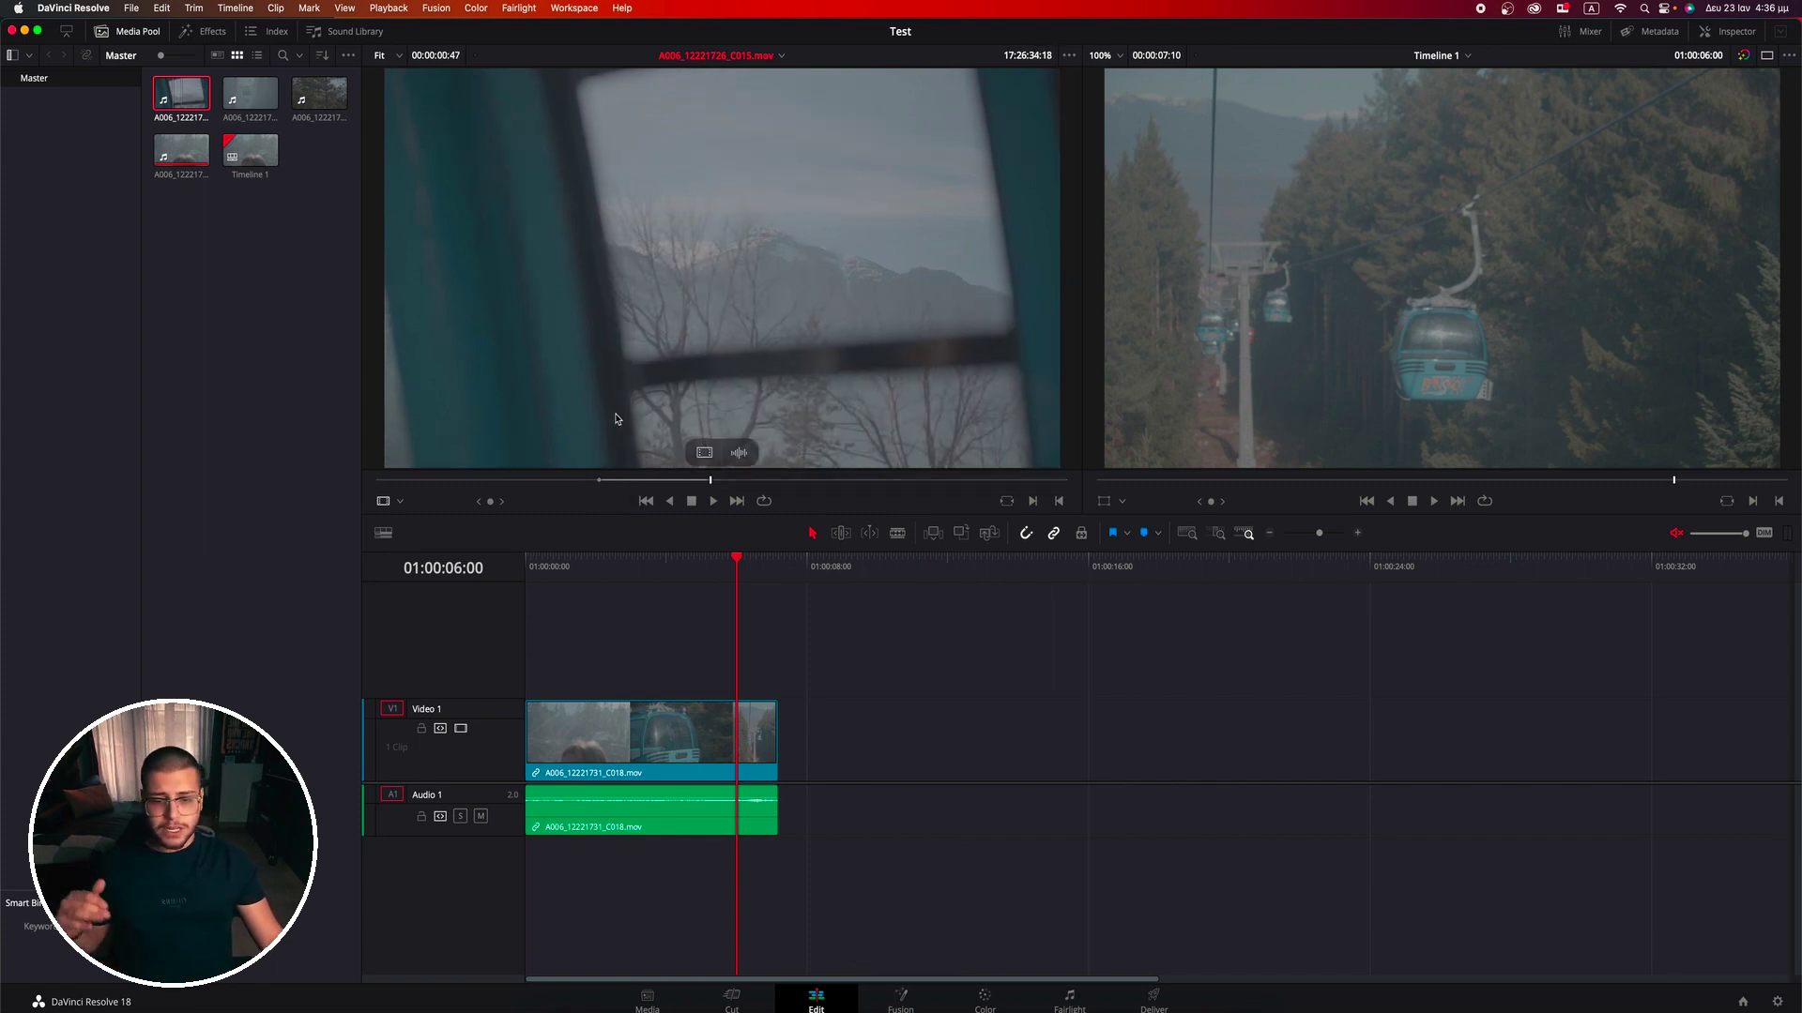
left_click_drag(615, 419, 864, 743)
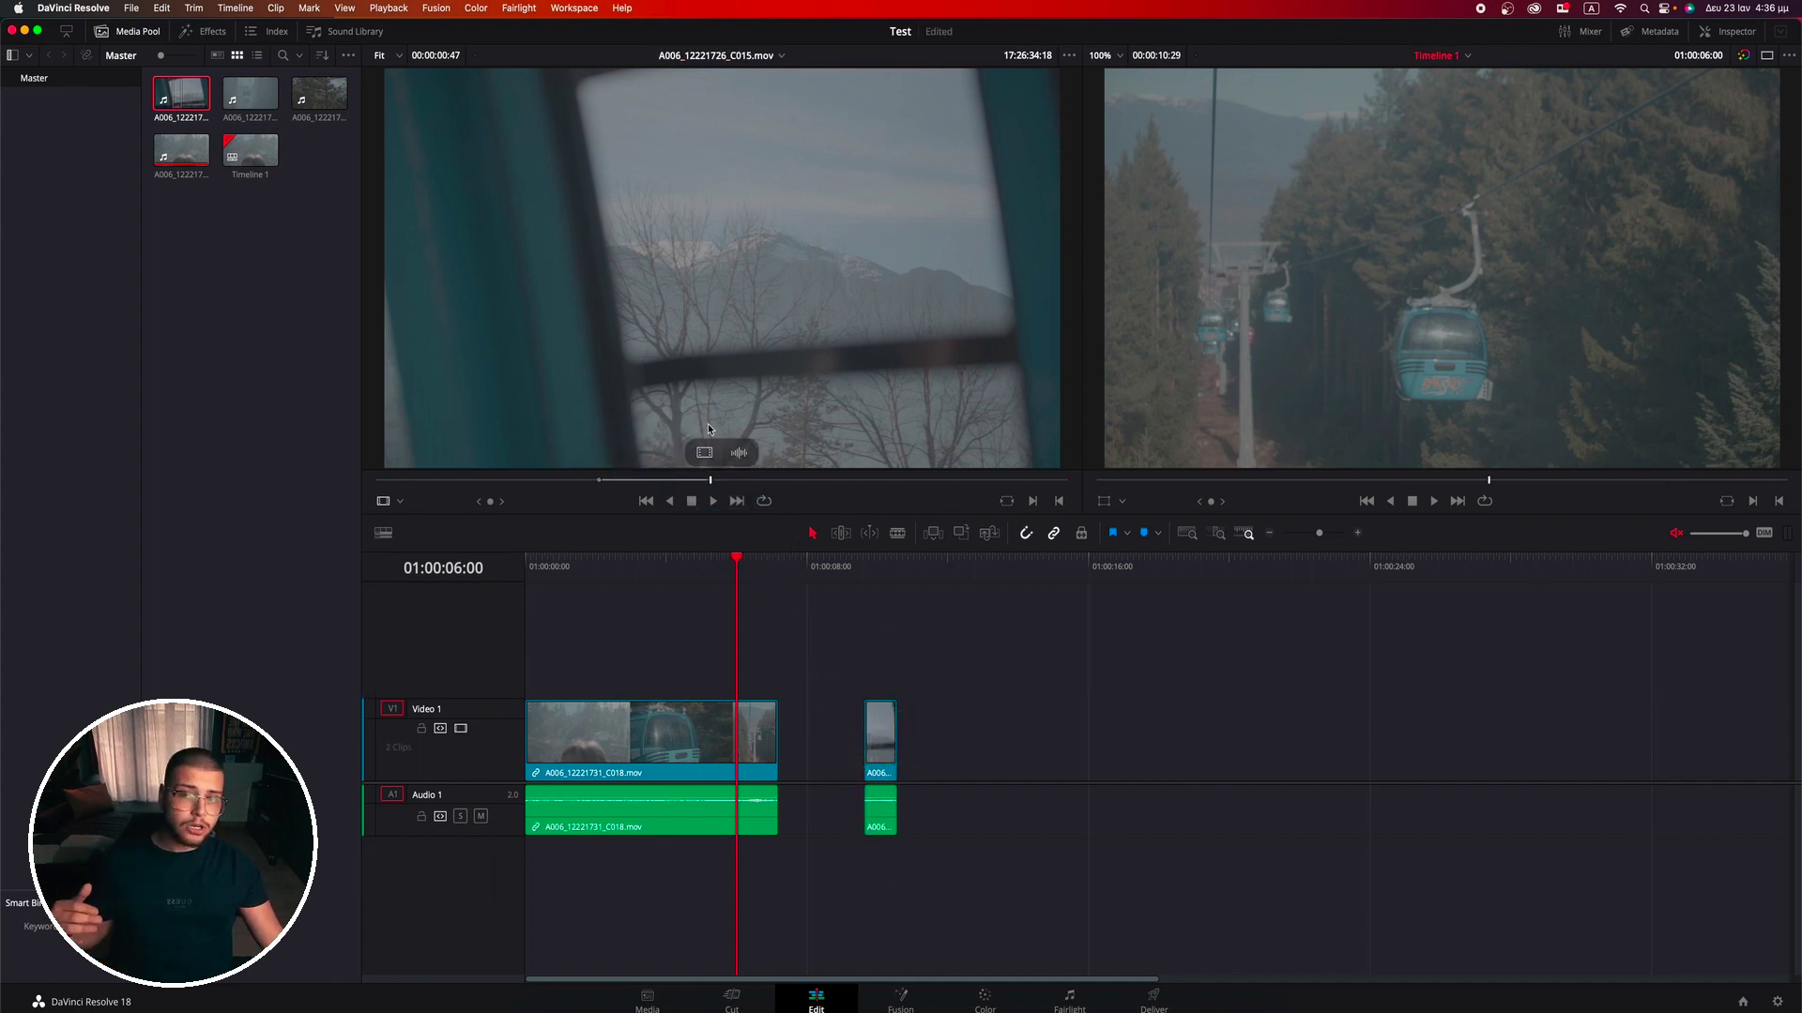
mouse_move(600, 479)
left_mouse_down()
mouse_move(684, 481)
mouse_move(610, 480)
left_mouse_up()
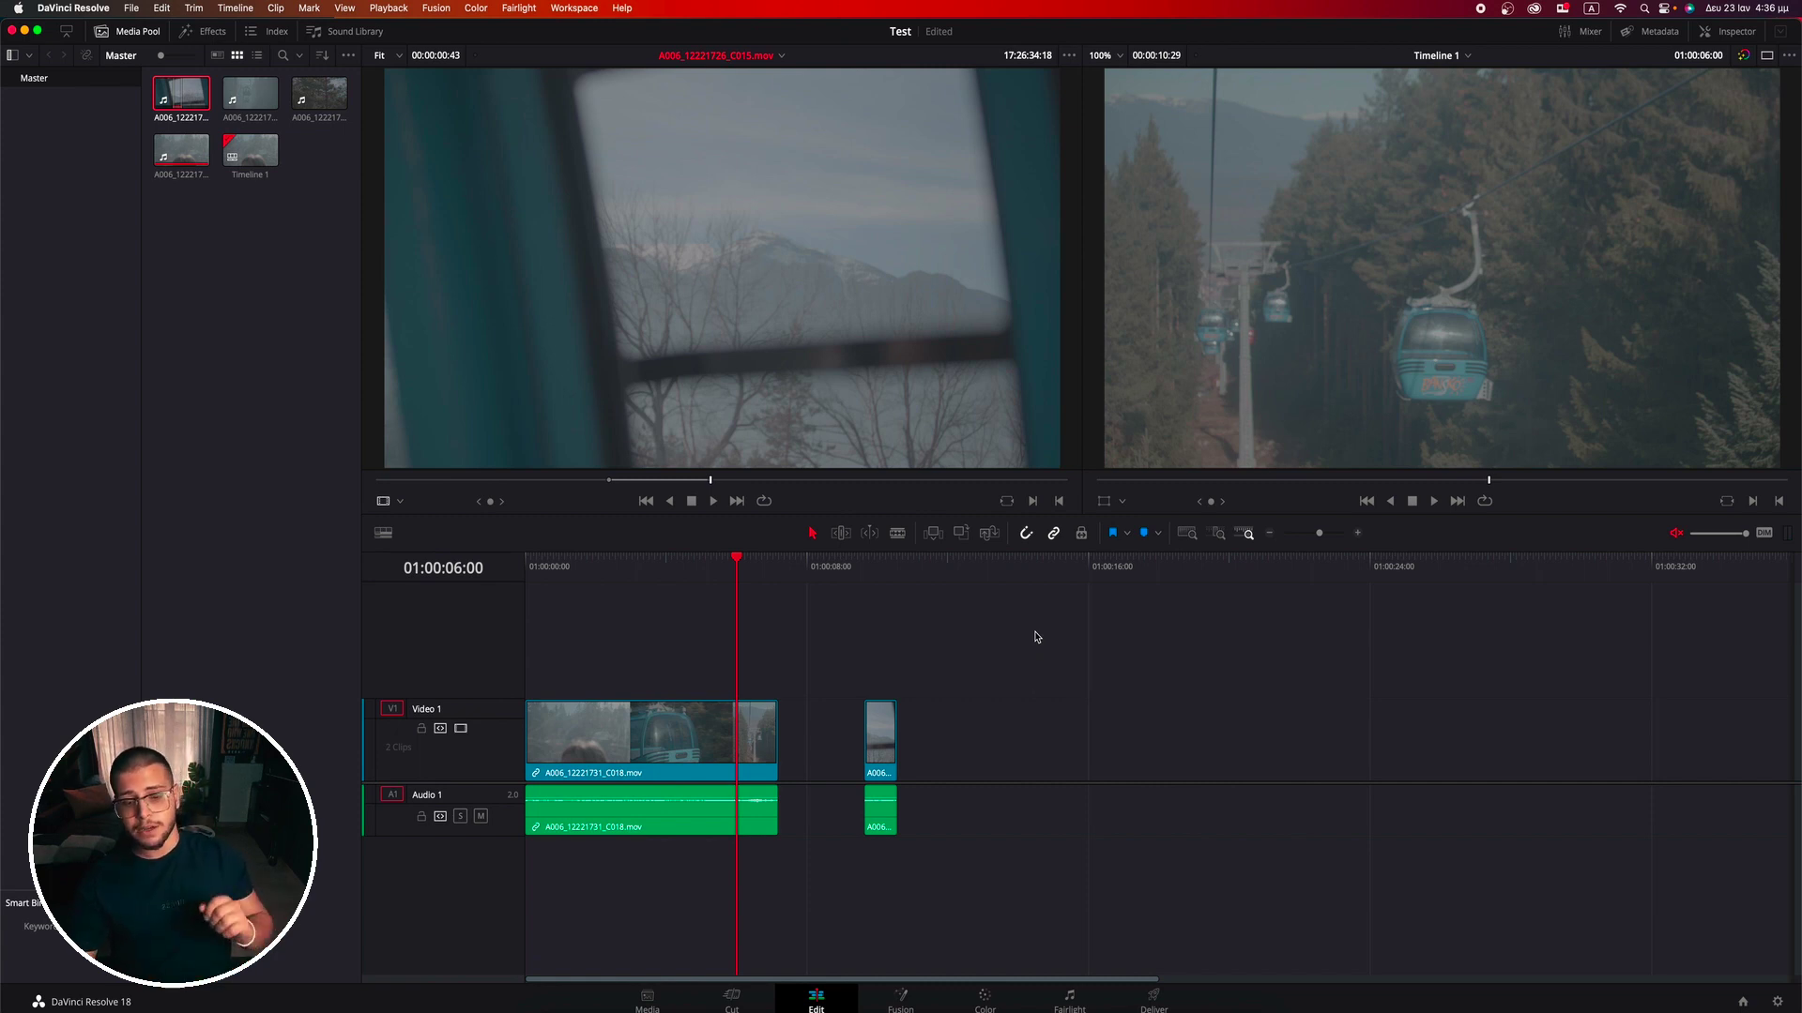
key("BackSpace")
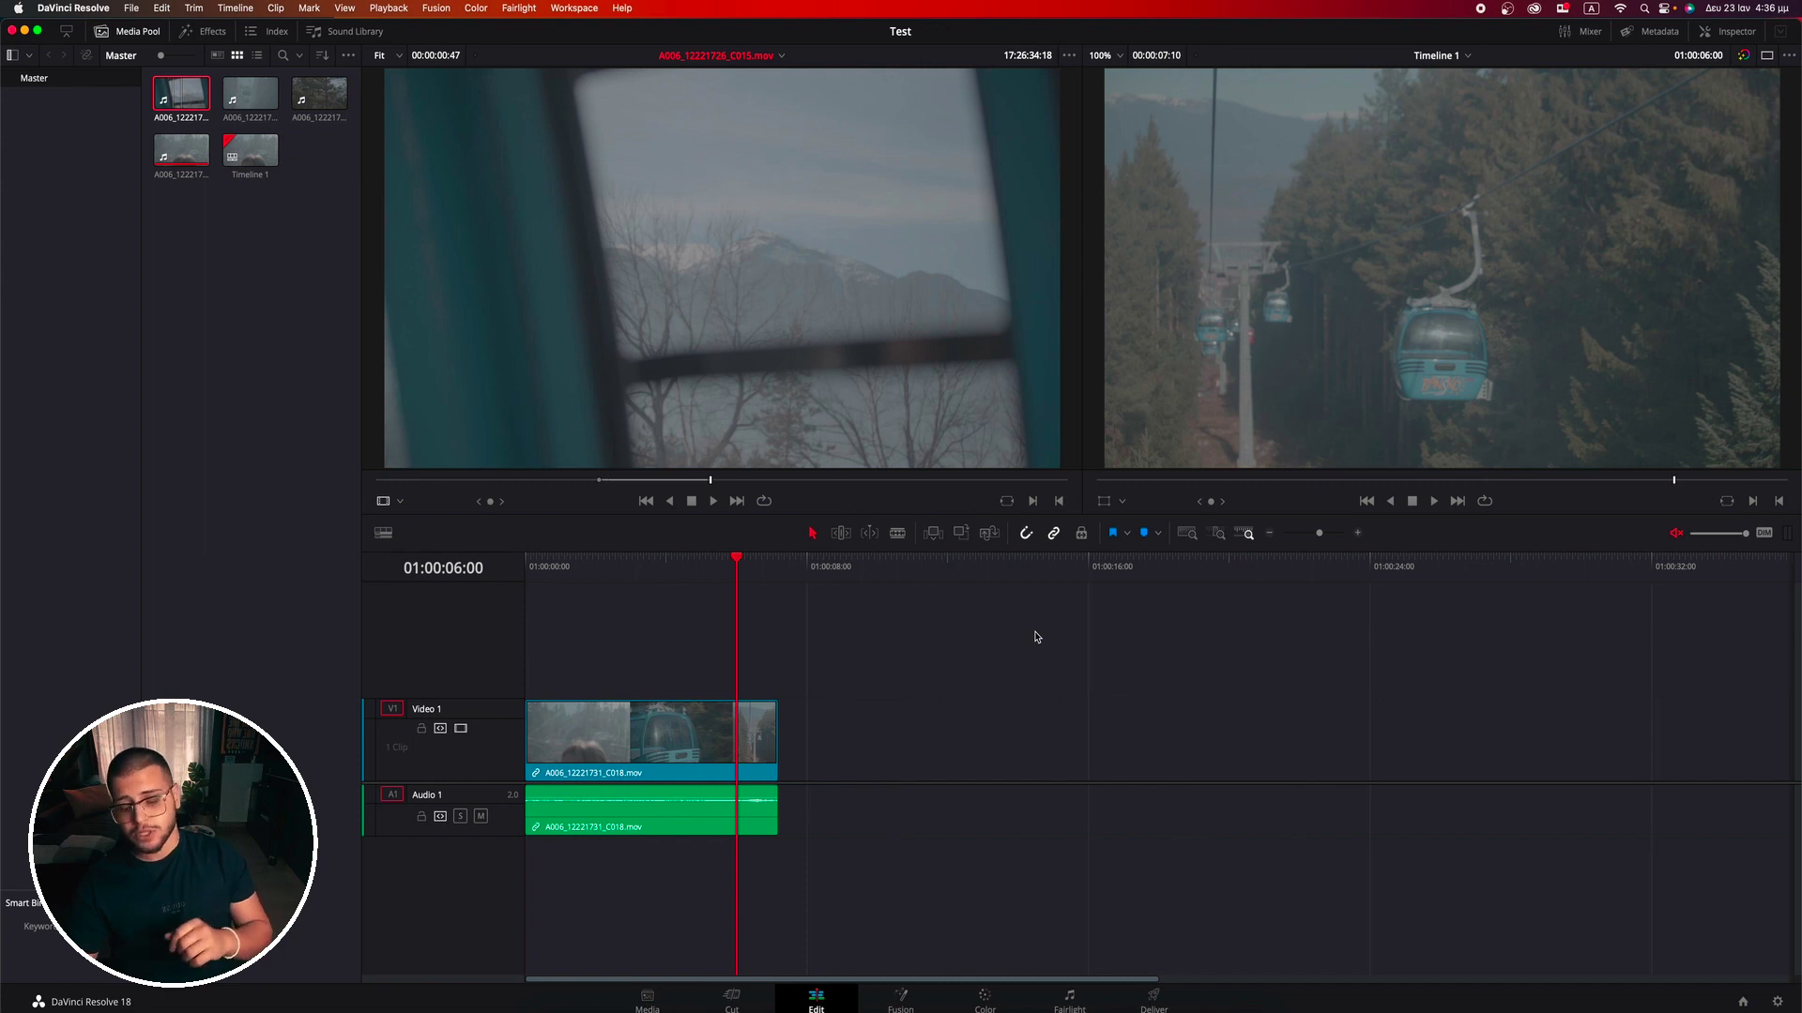
Step: Undo to restore the short window clip, collapse the media pool, and return to the Edit page
key("cmd+z")
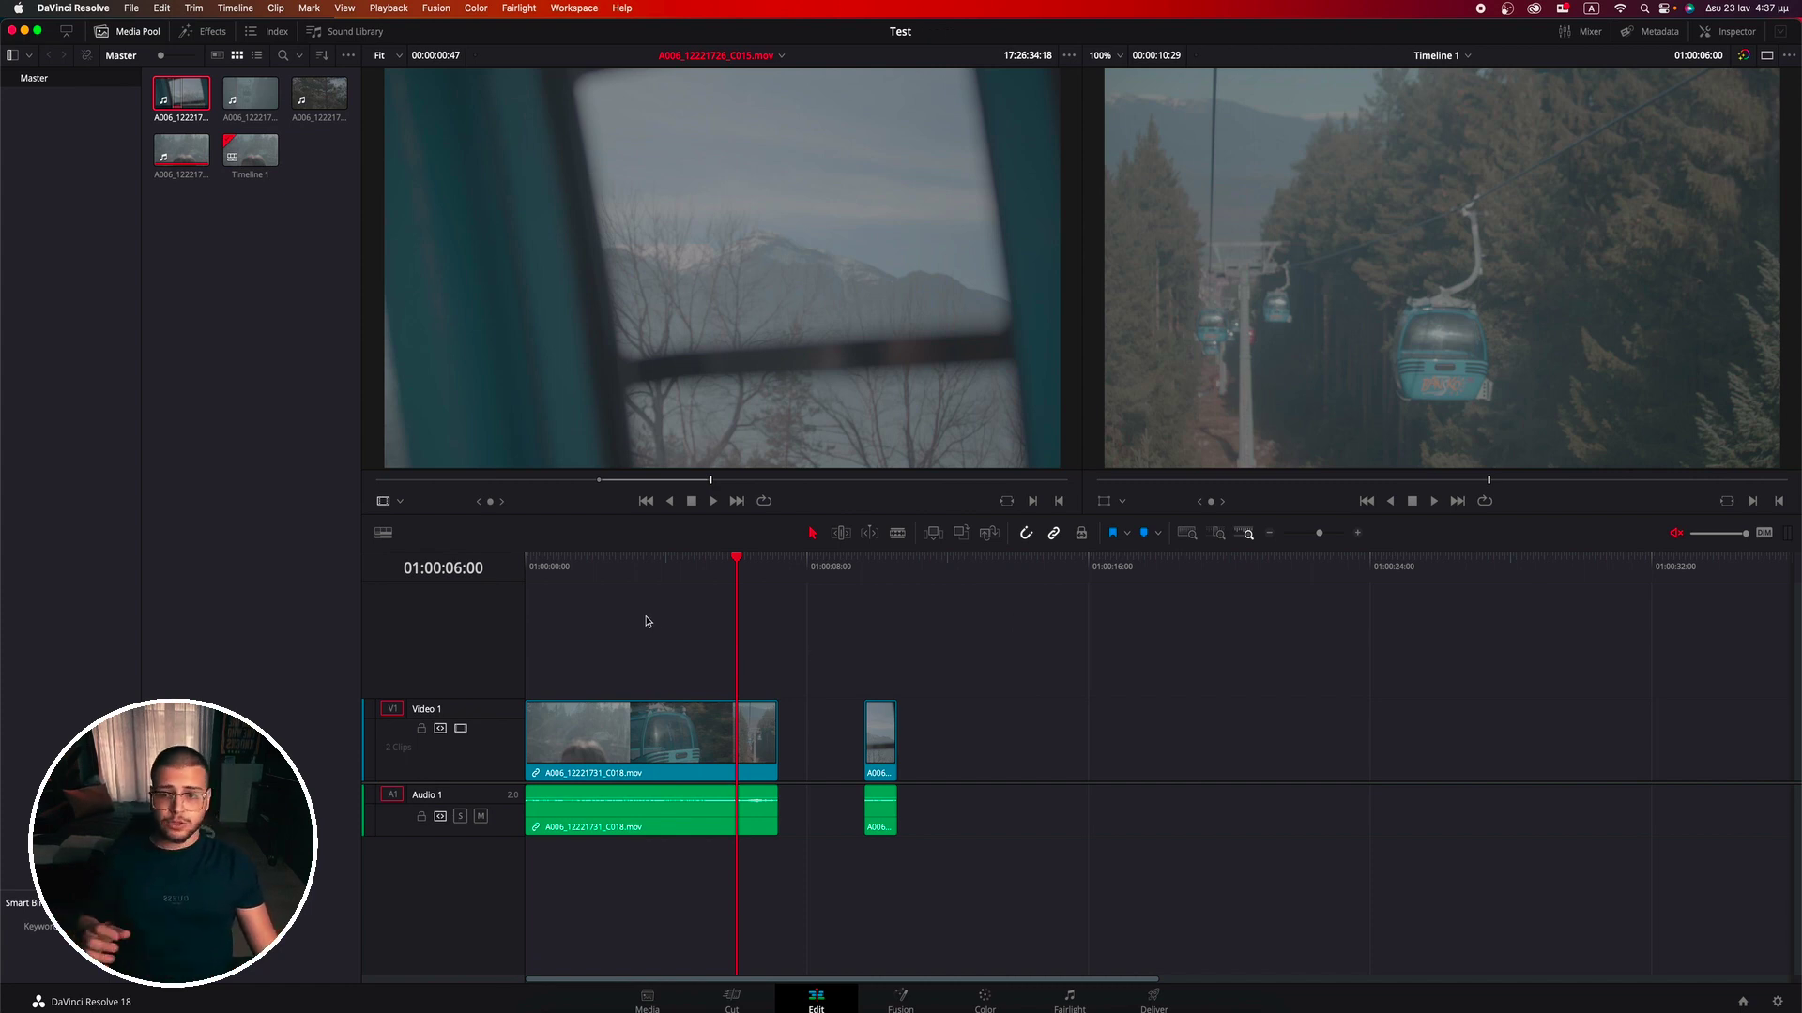
left_click(66, 33)
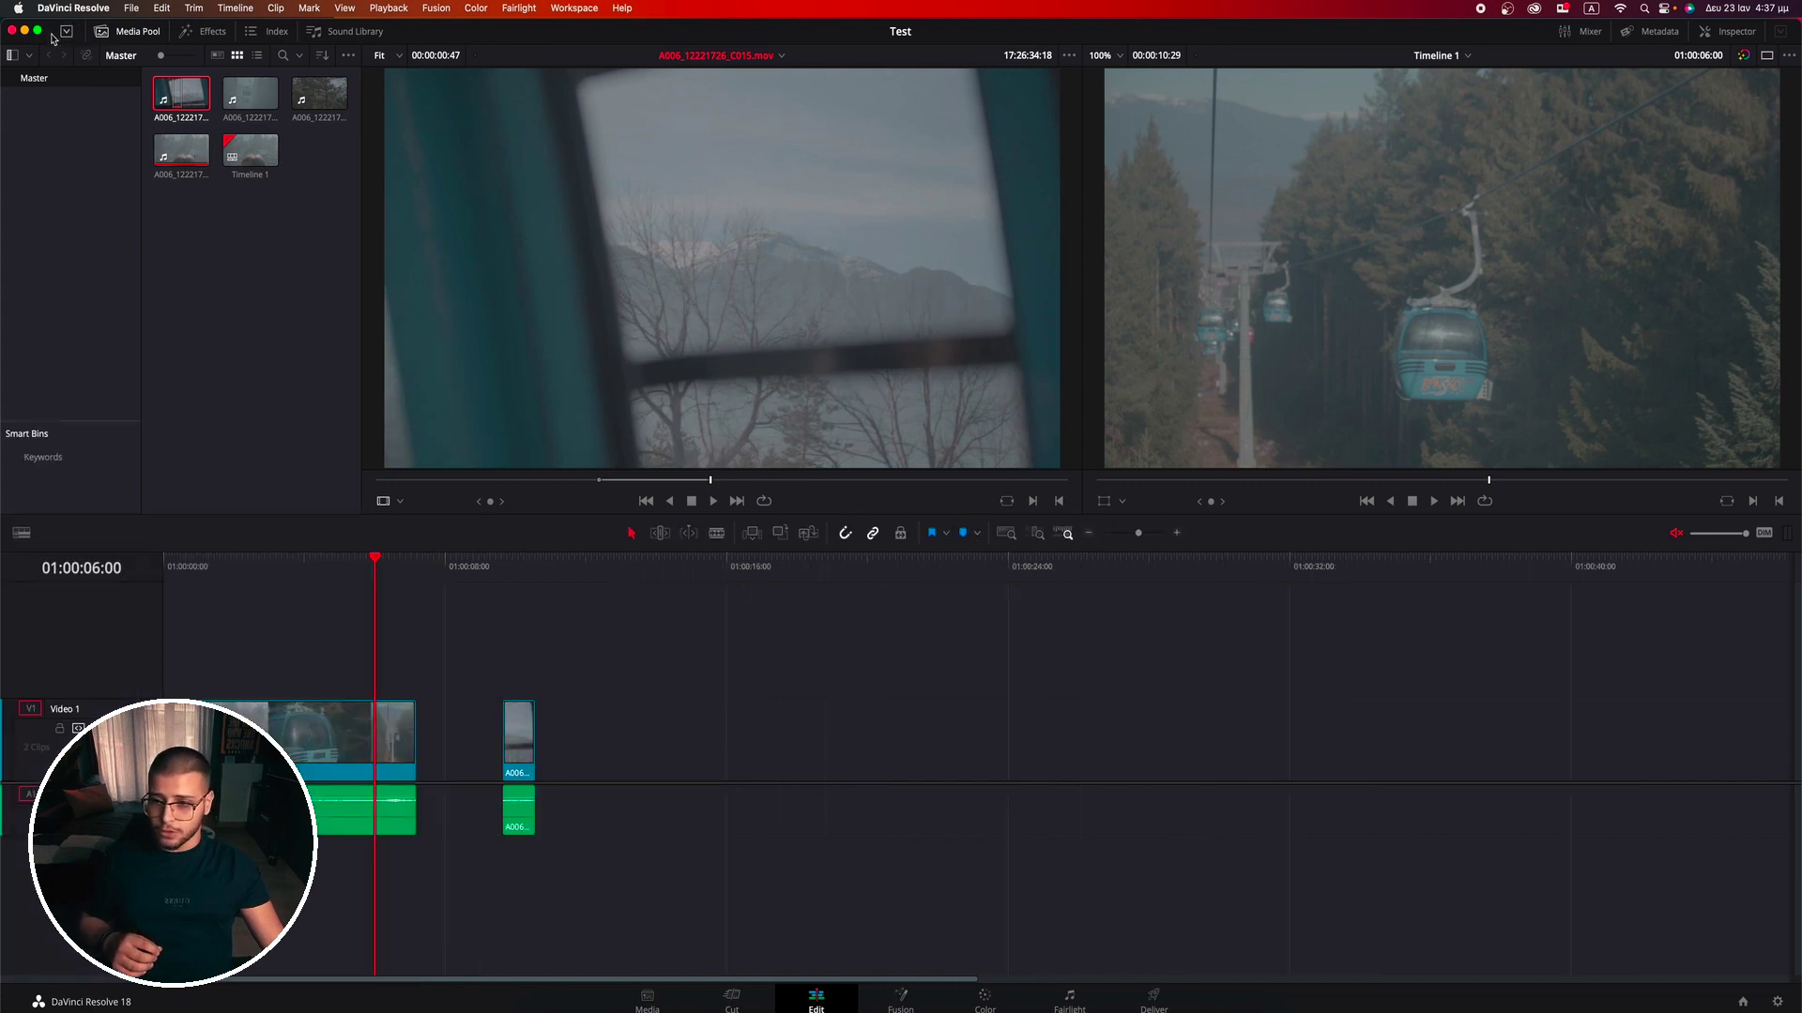
left_click(69, 35)
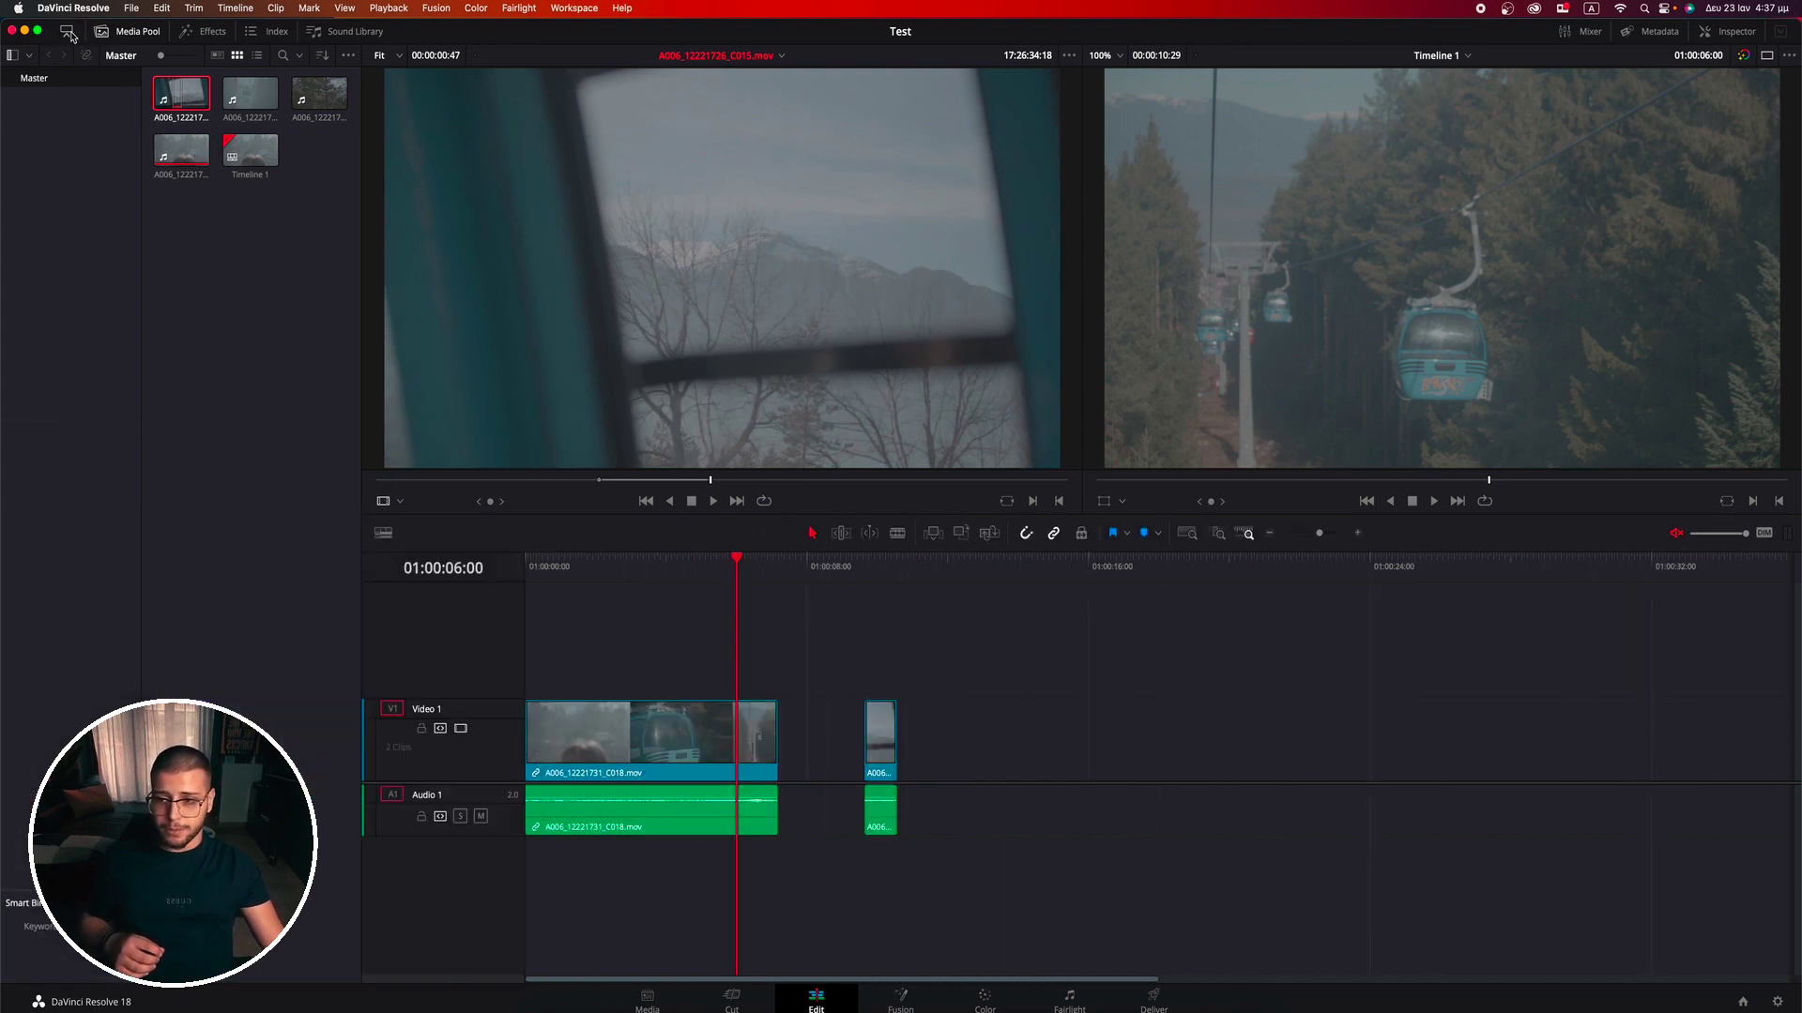
left_click(69, 36)
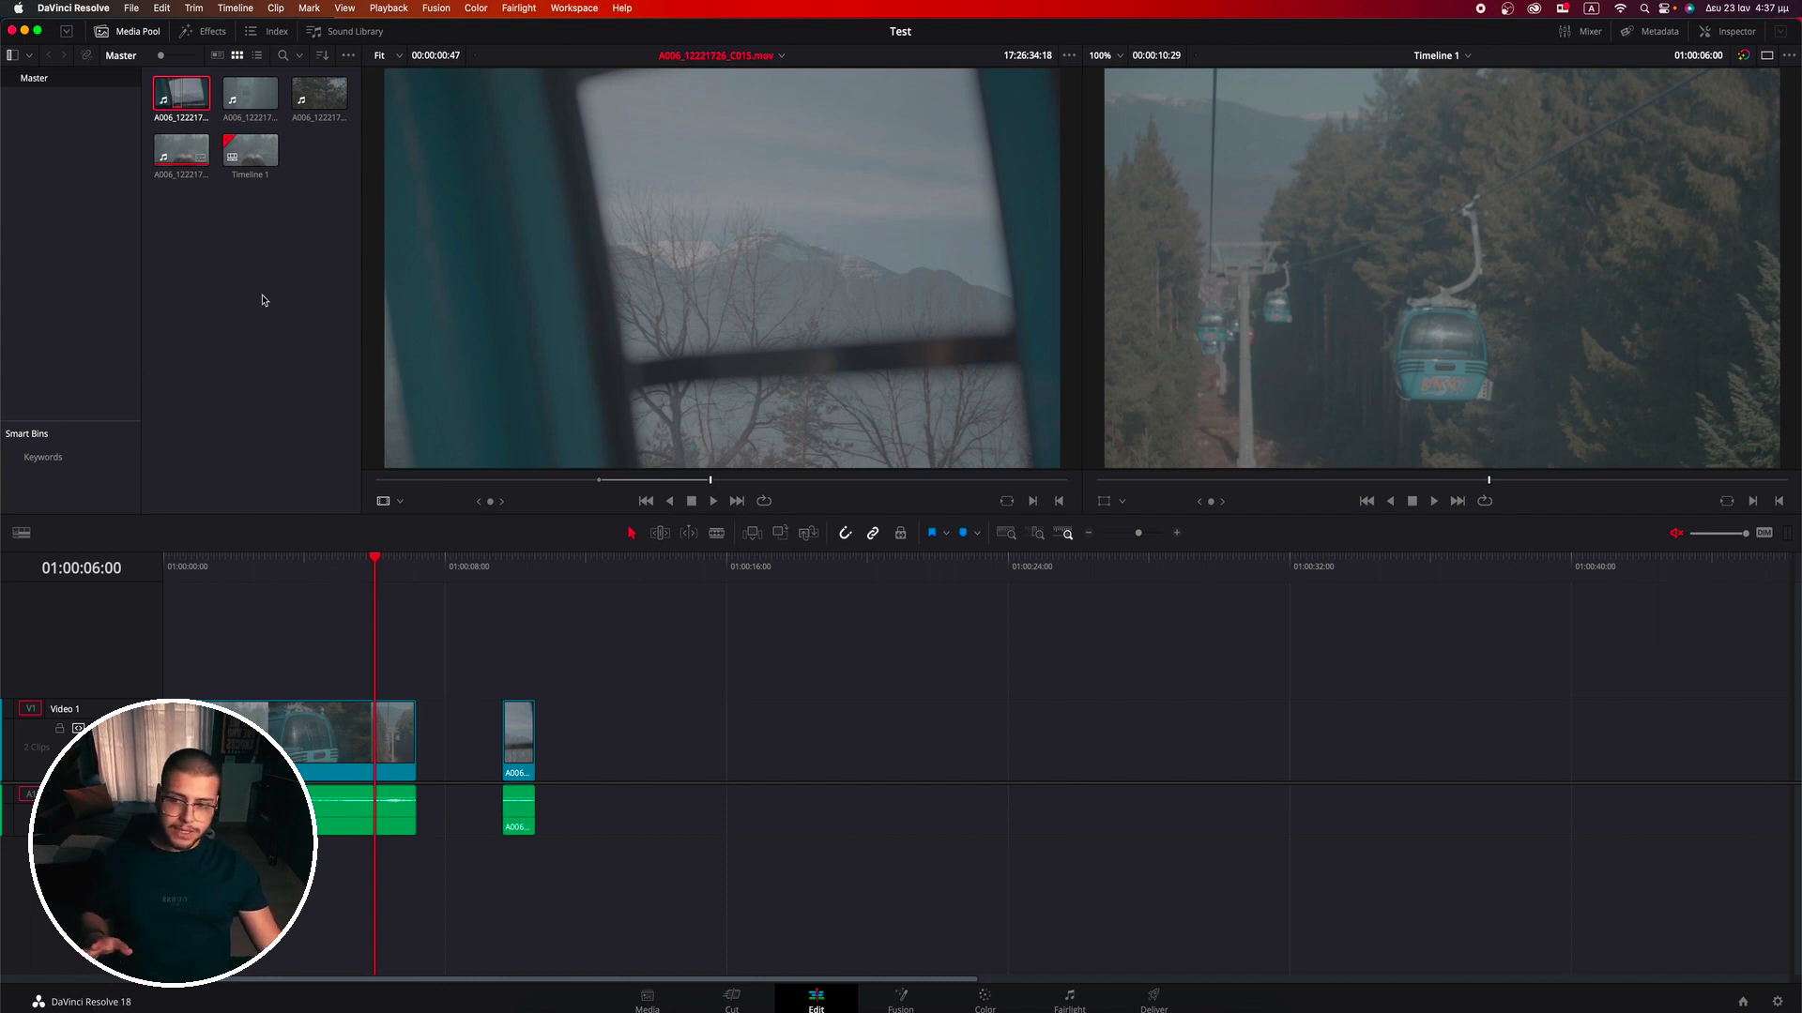
left_click(646, 1000)
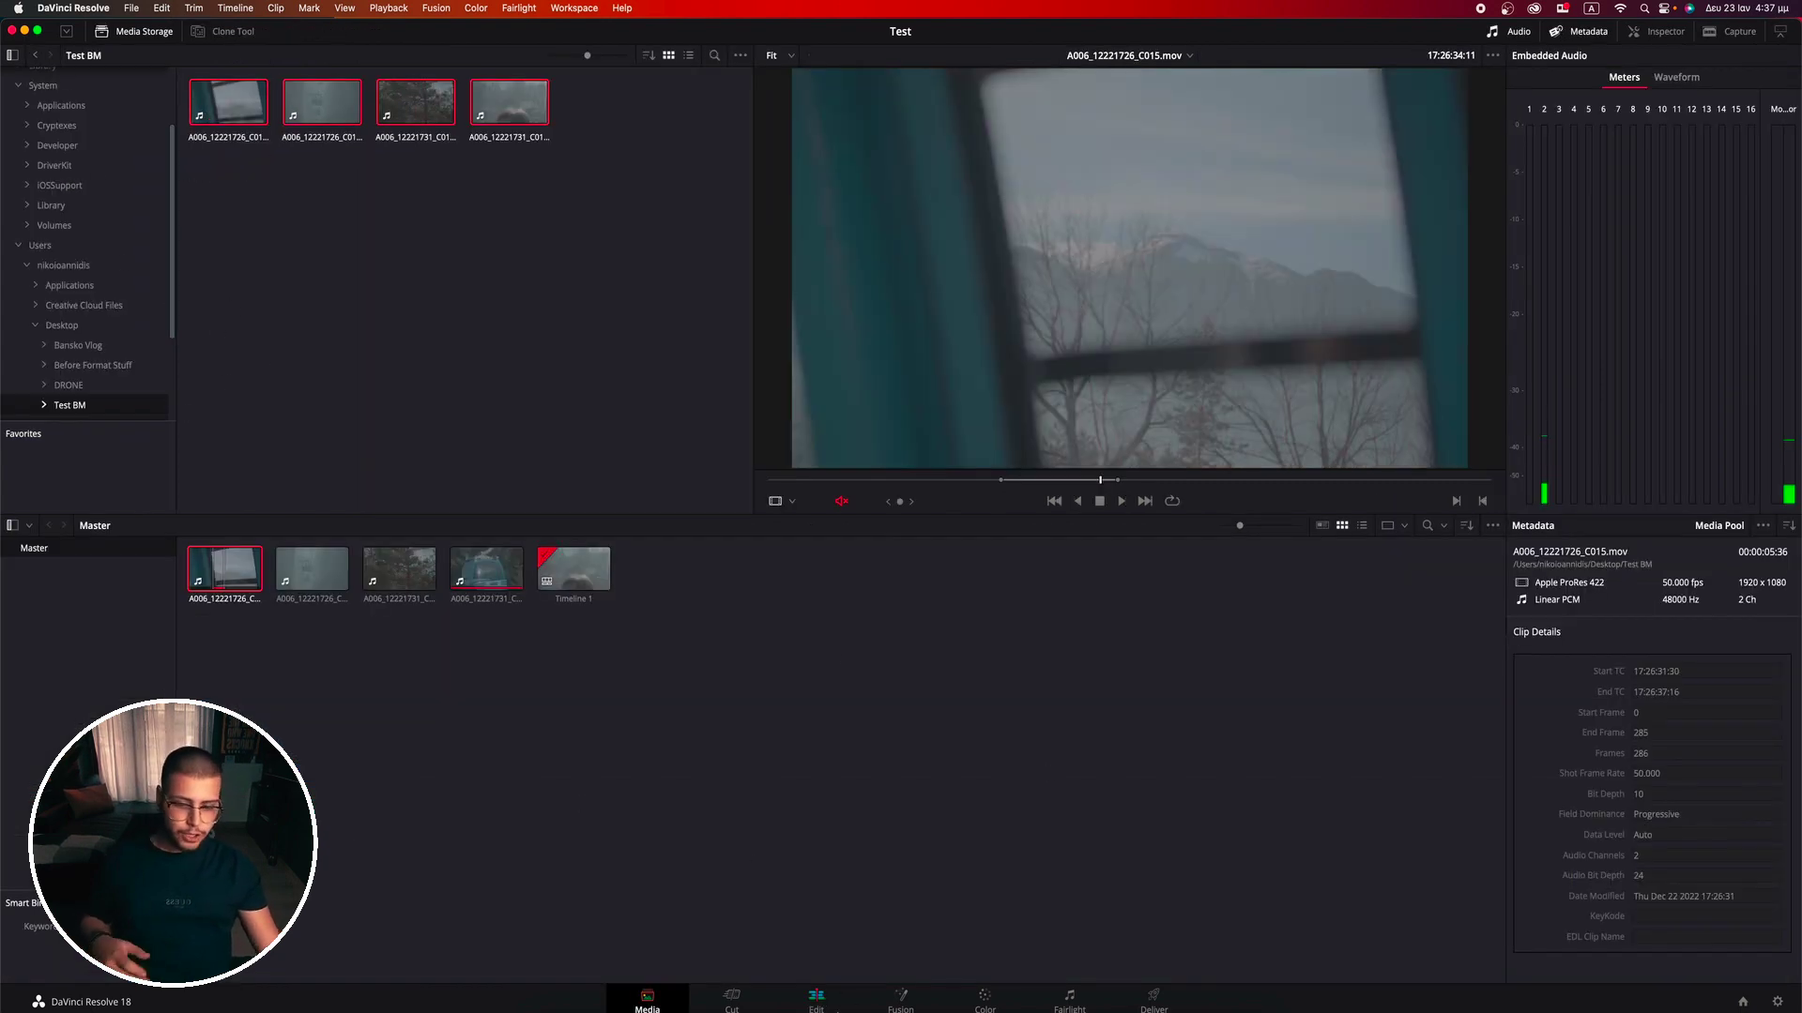
key("shift+4")
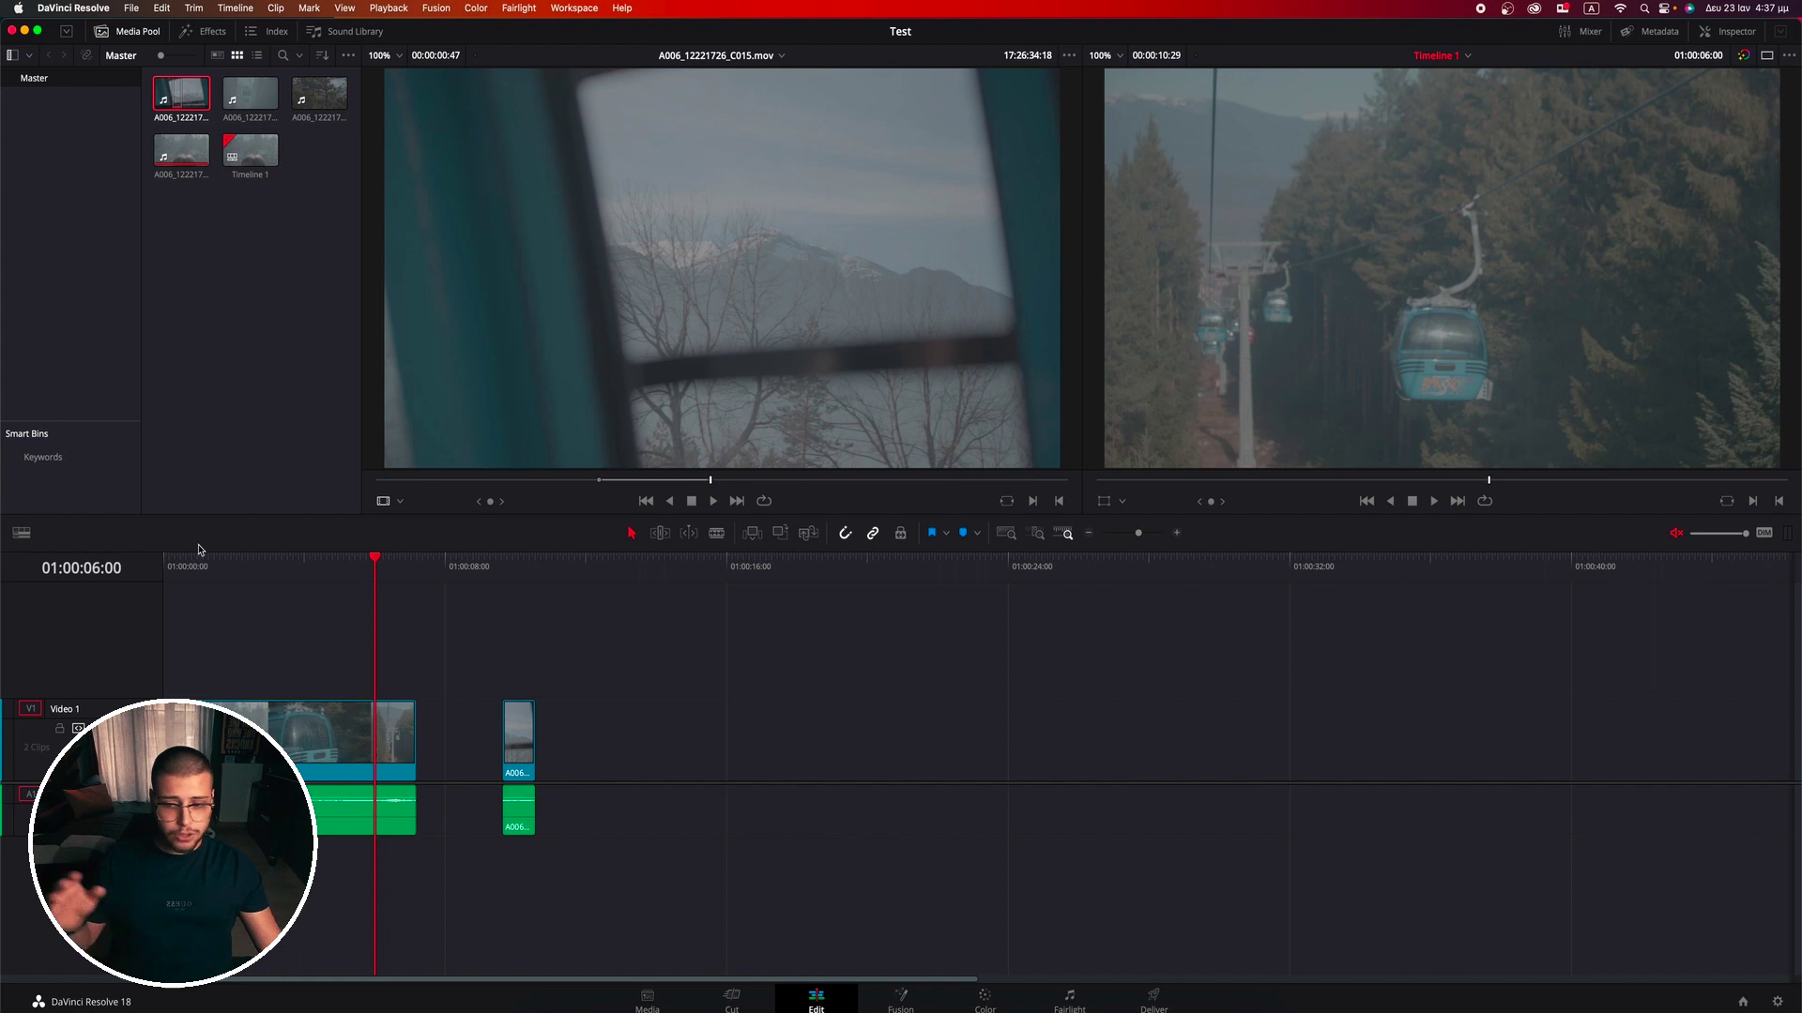
left_click(205, 34)
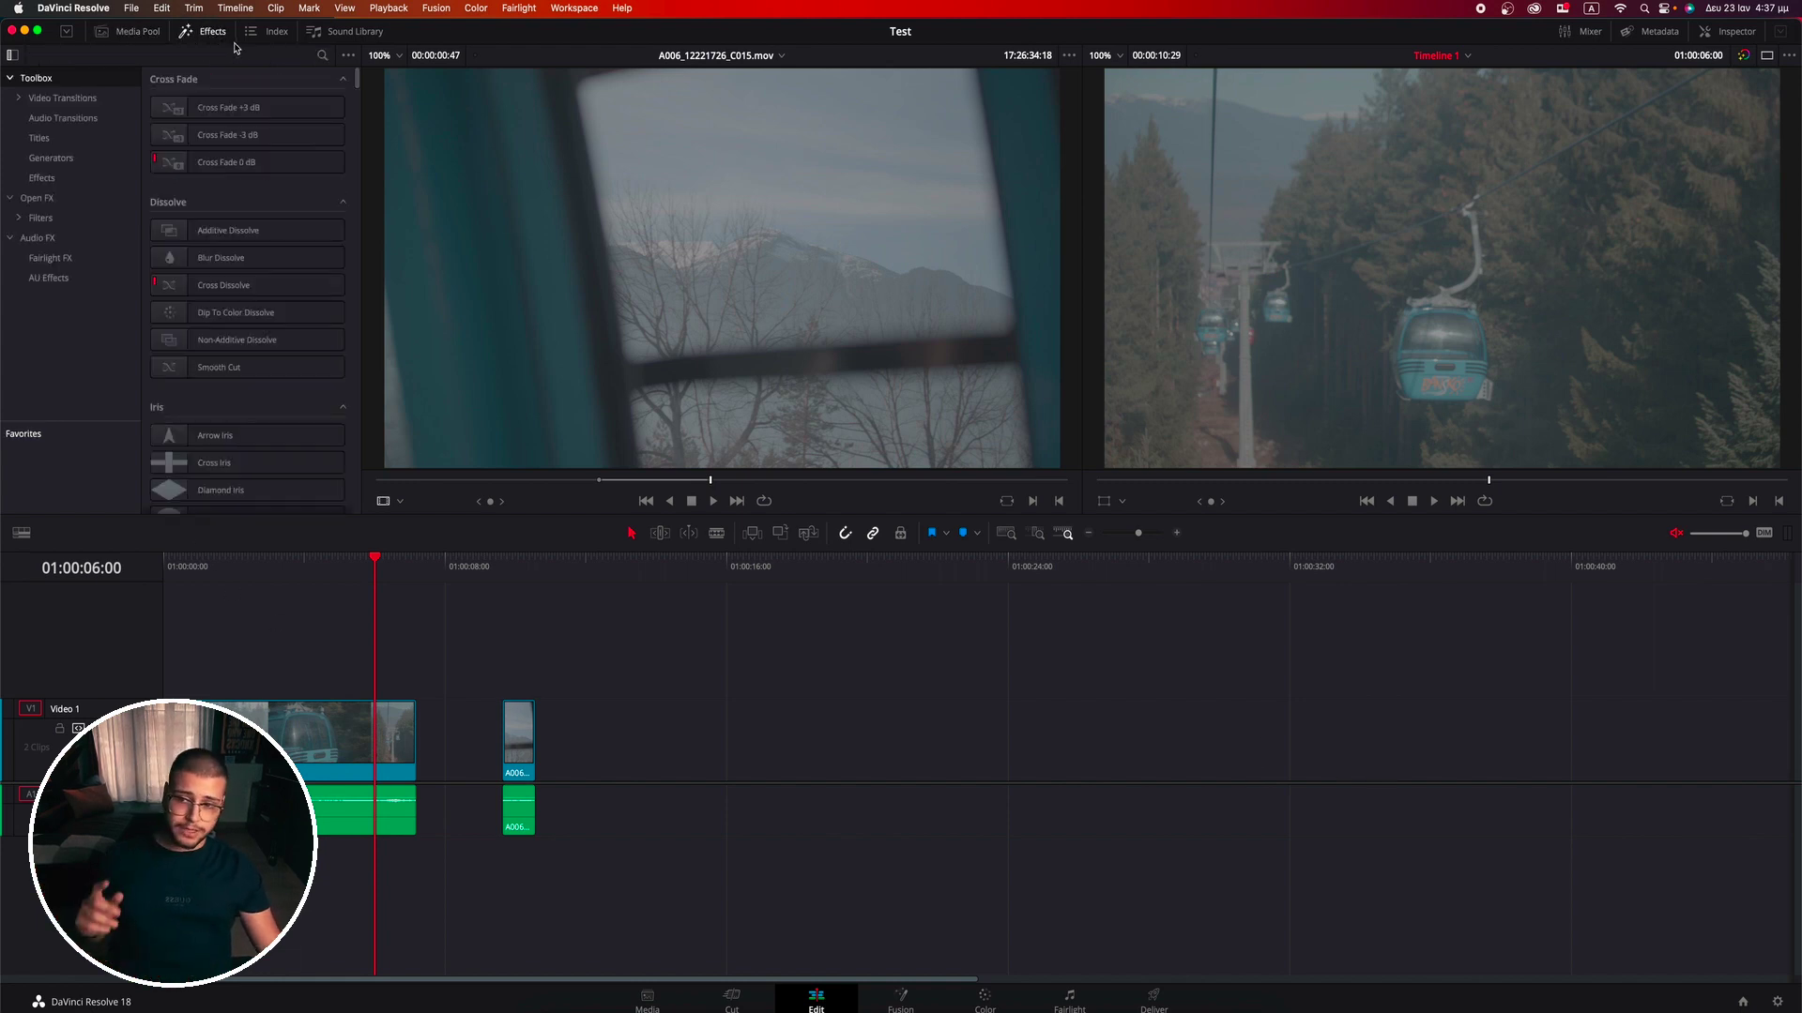
left_click(271, 37)
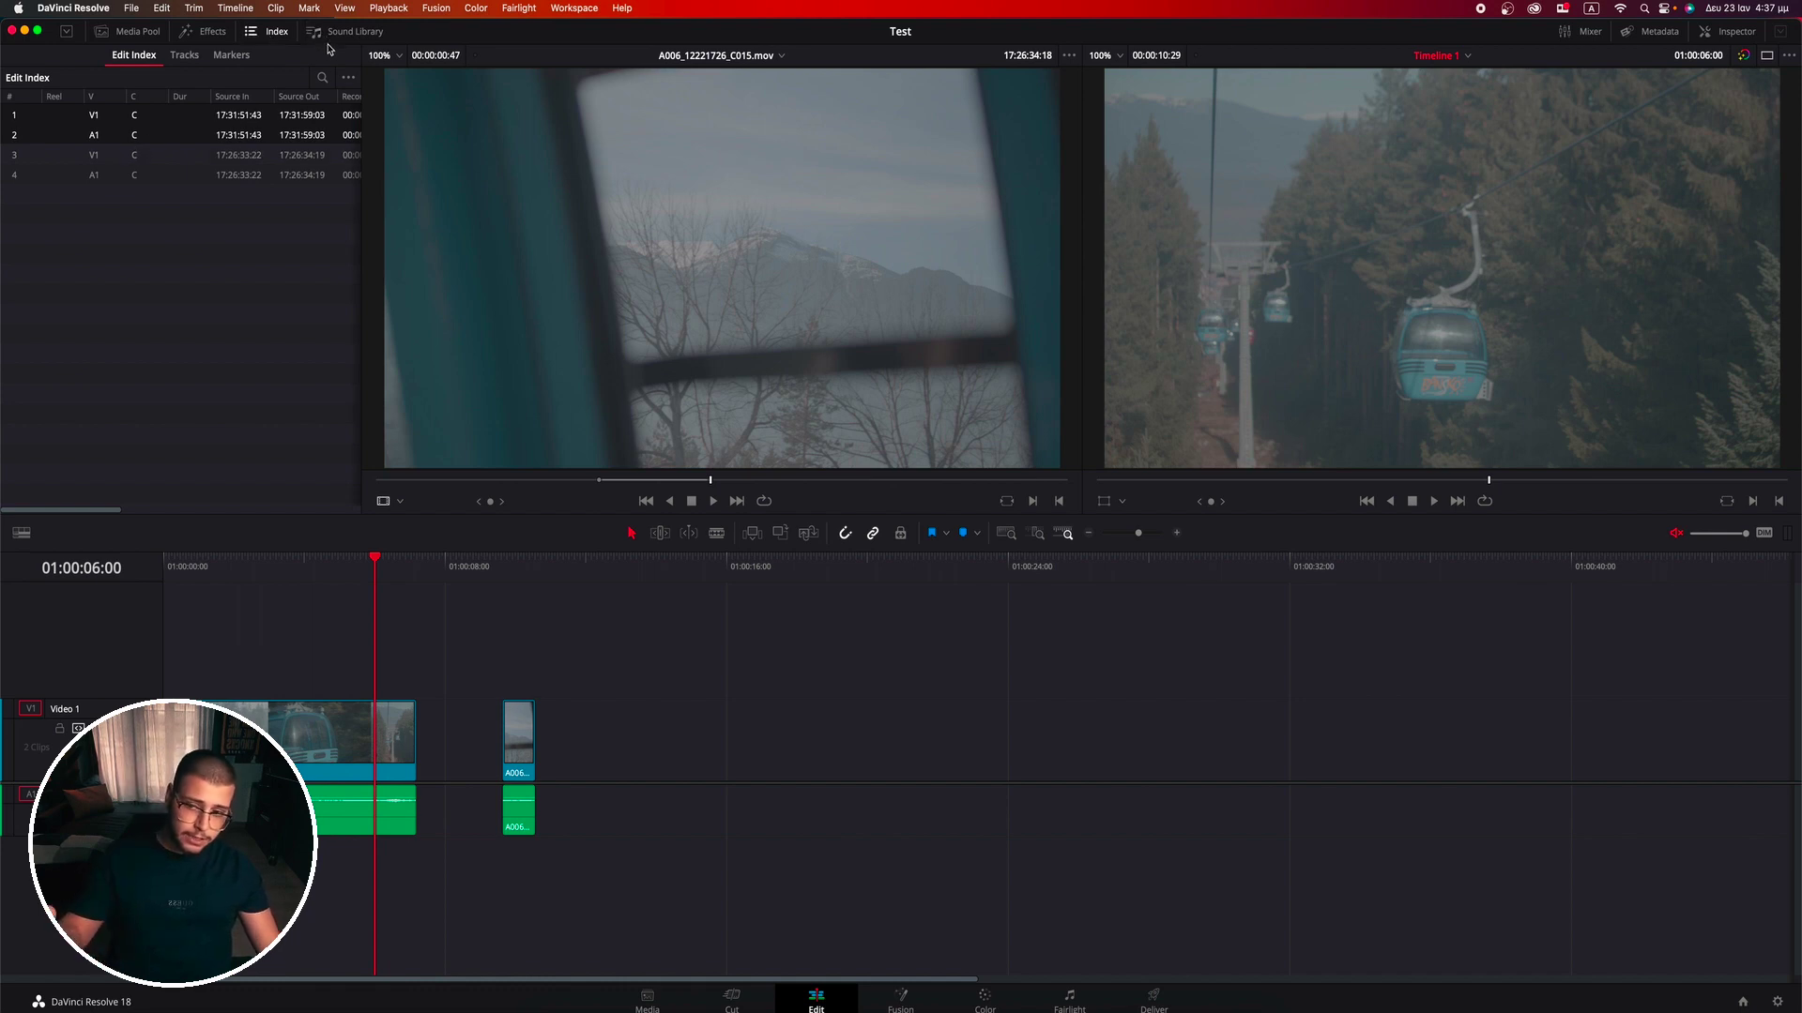
left_click(333, 33)
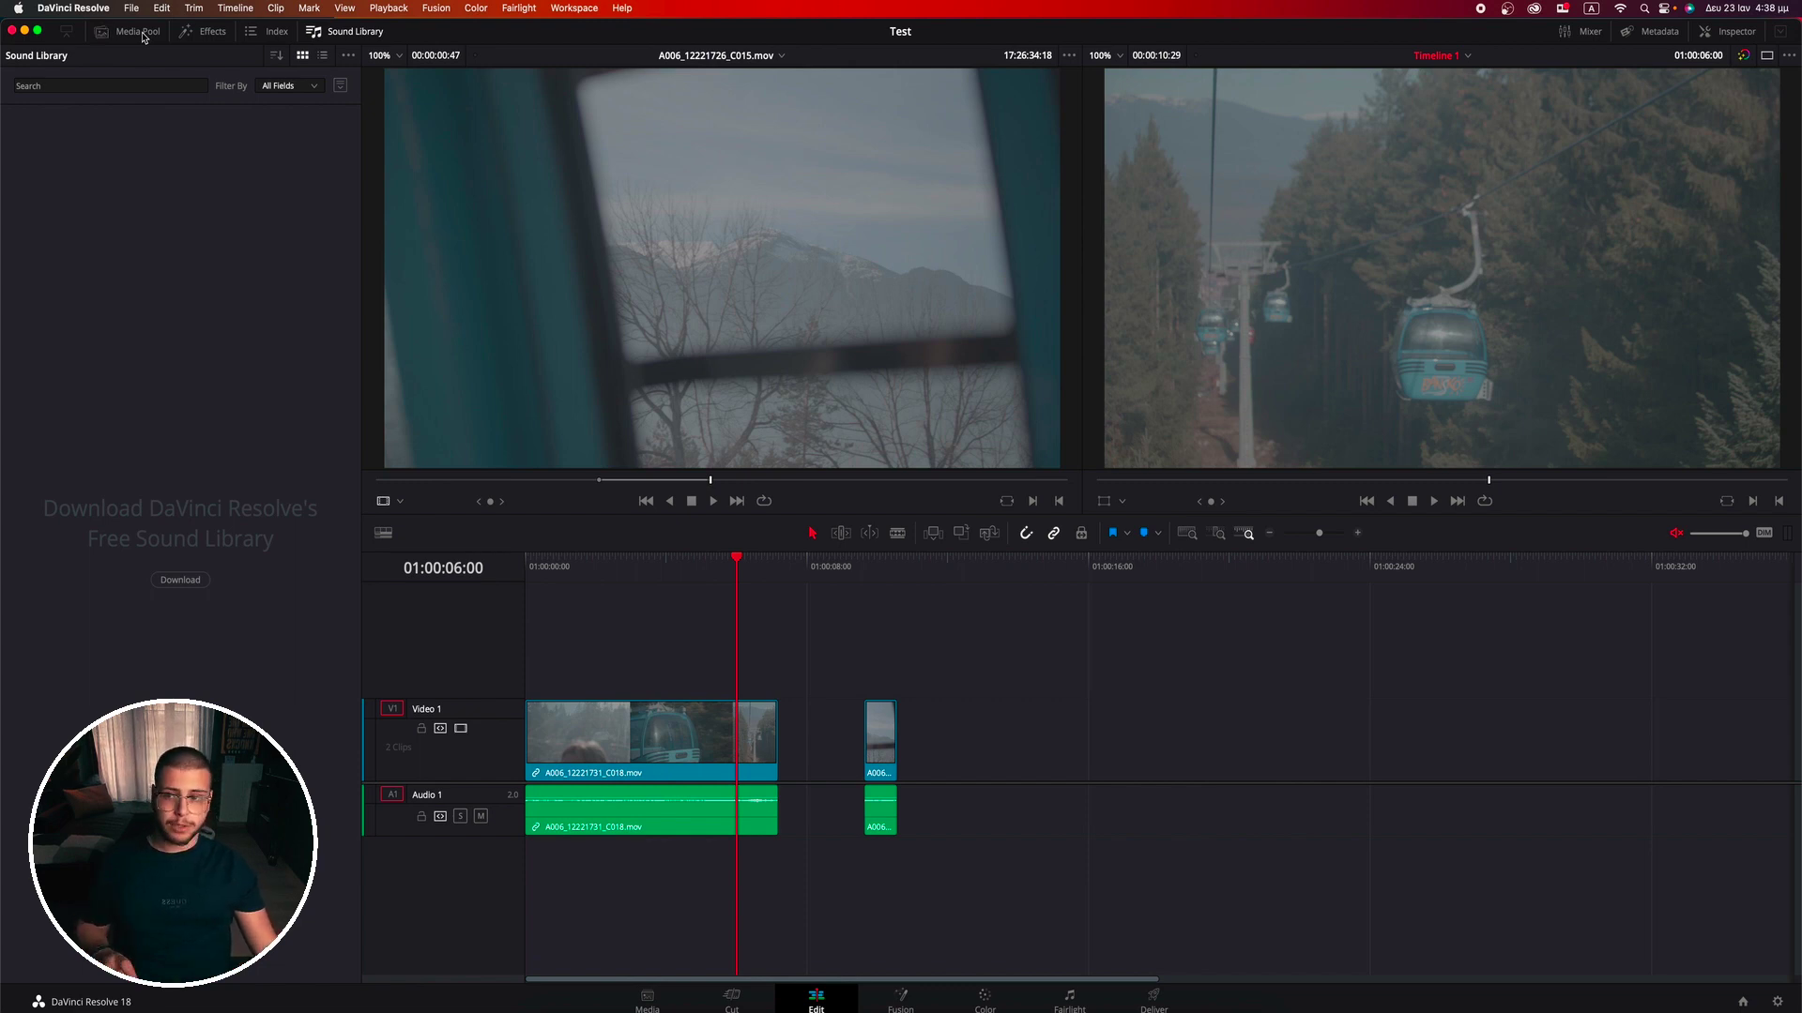
left_click(144, 33)
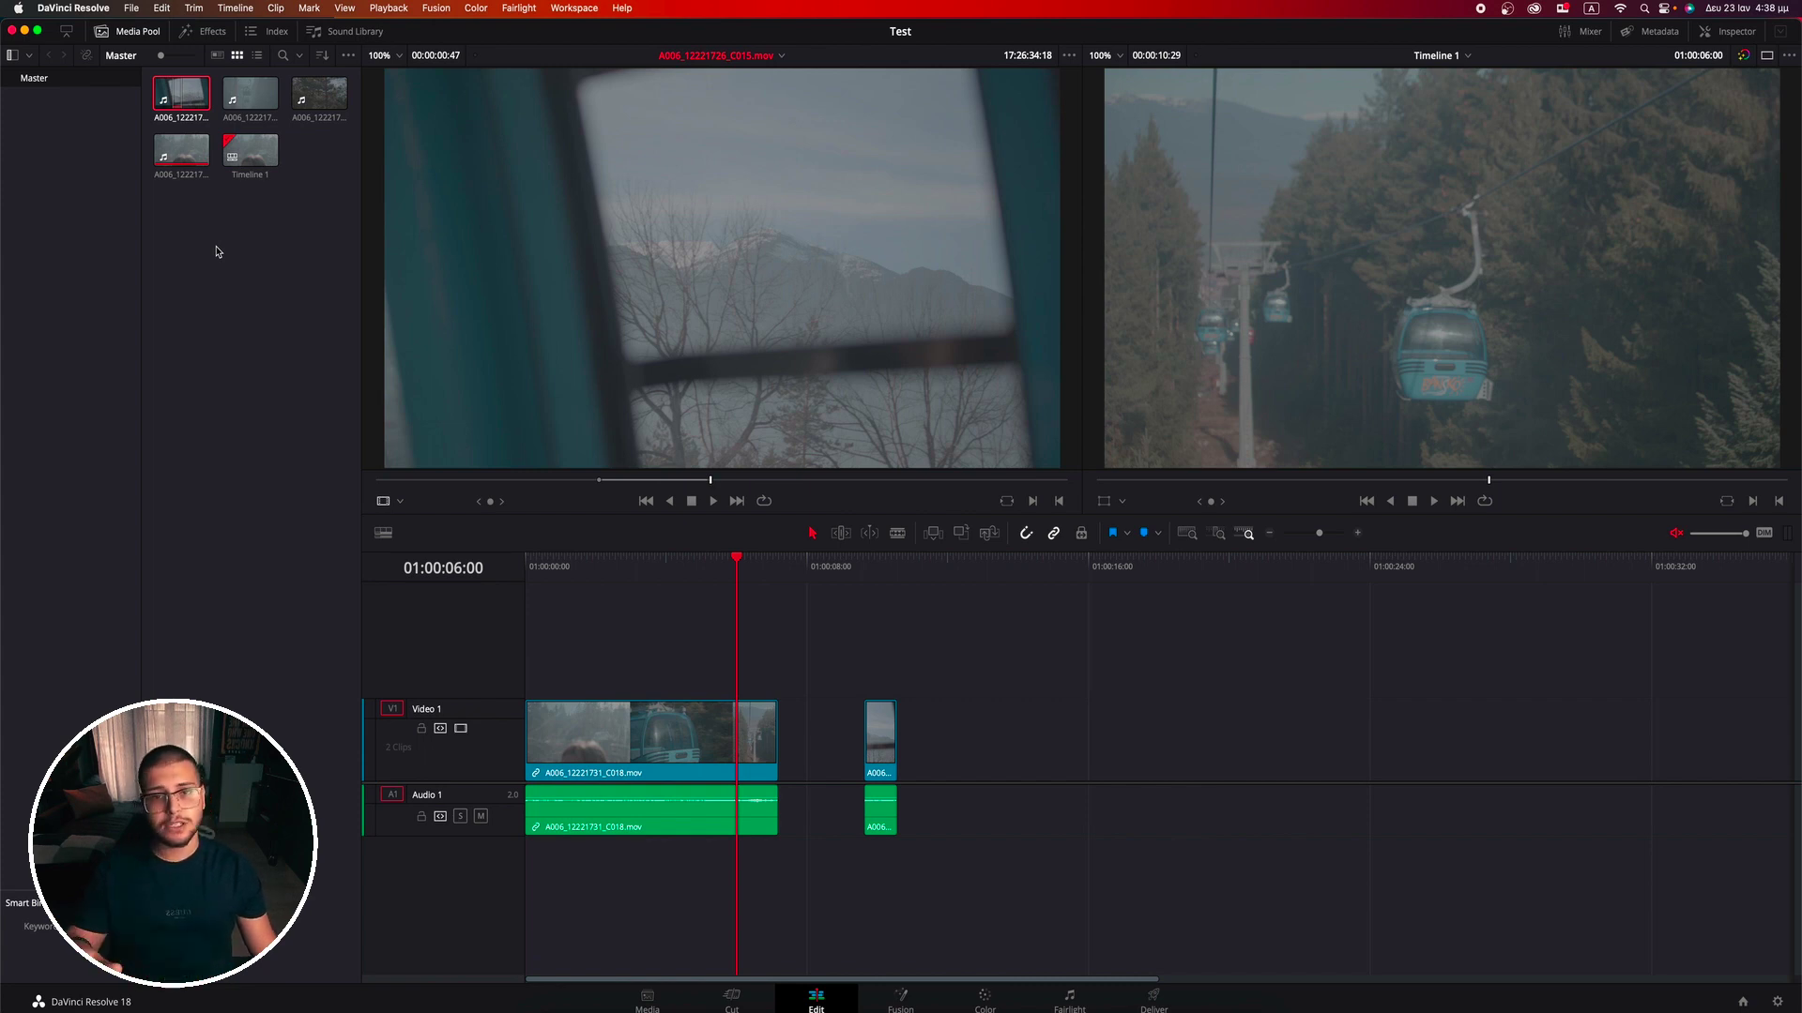
Step: Collapse the media pool and jump back to an earlier point in the timeline
left_click(69, 32)
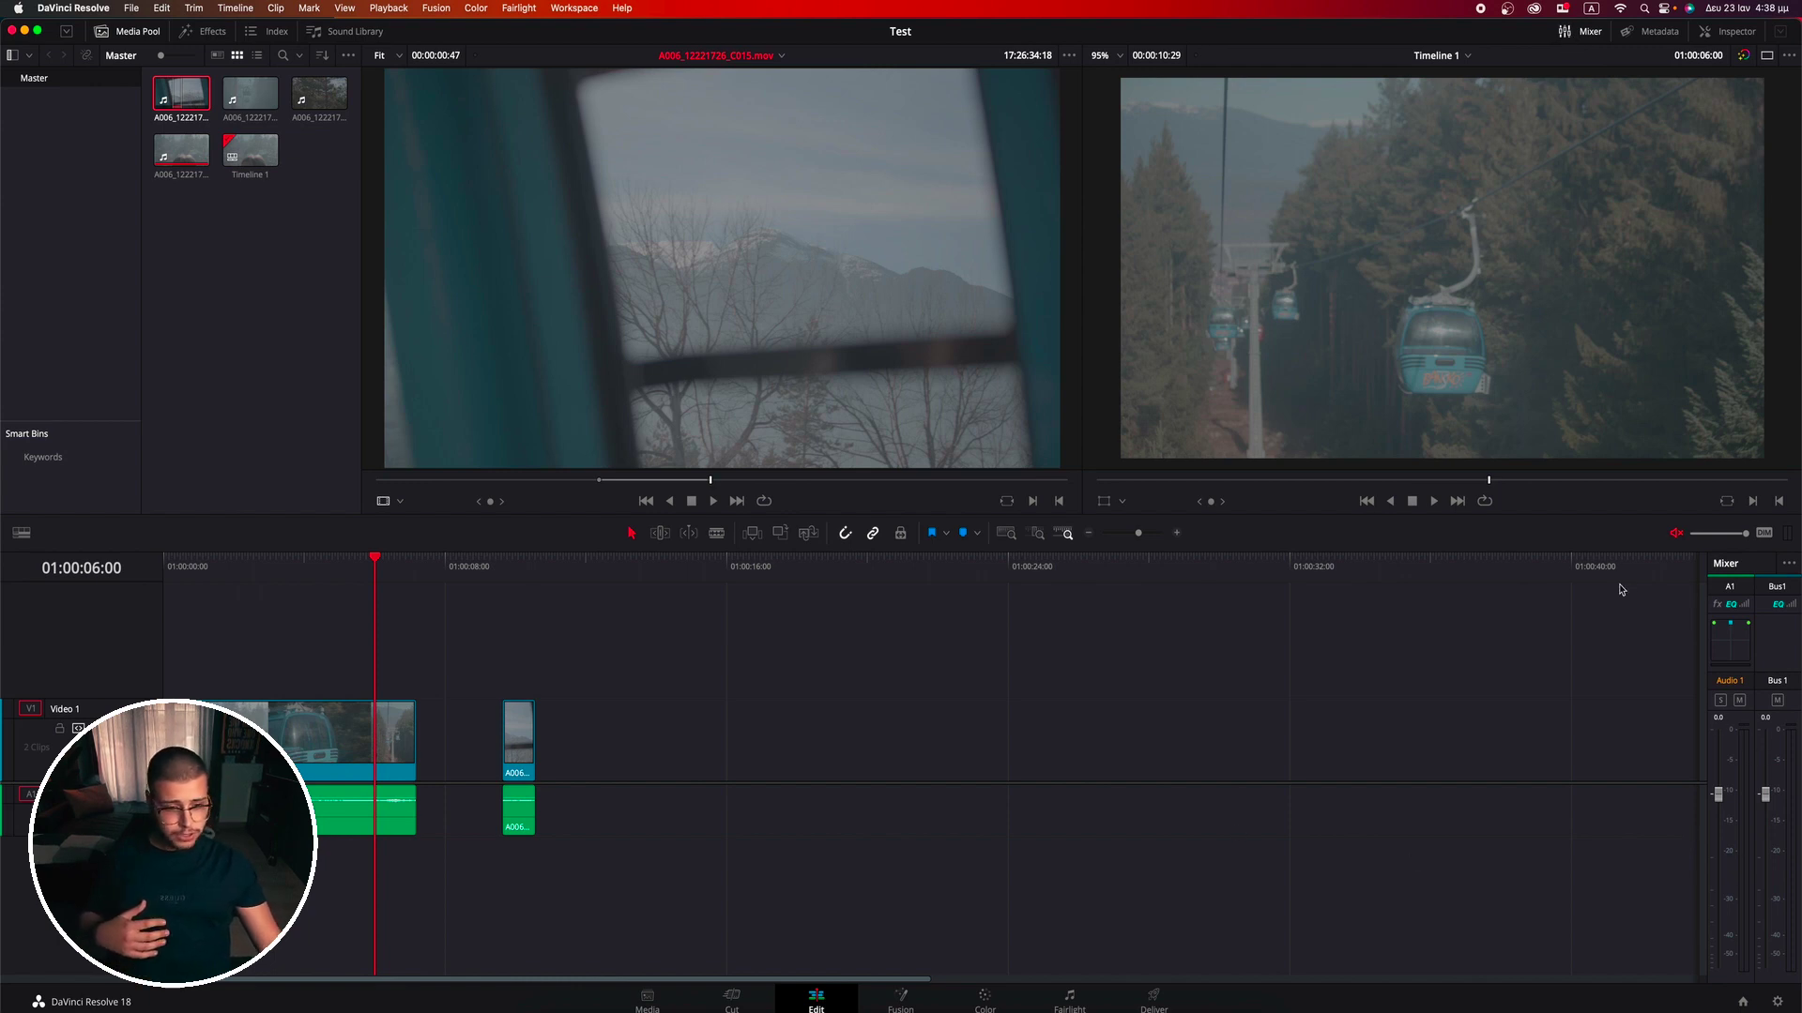
left_click(285, 558)
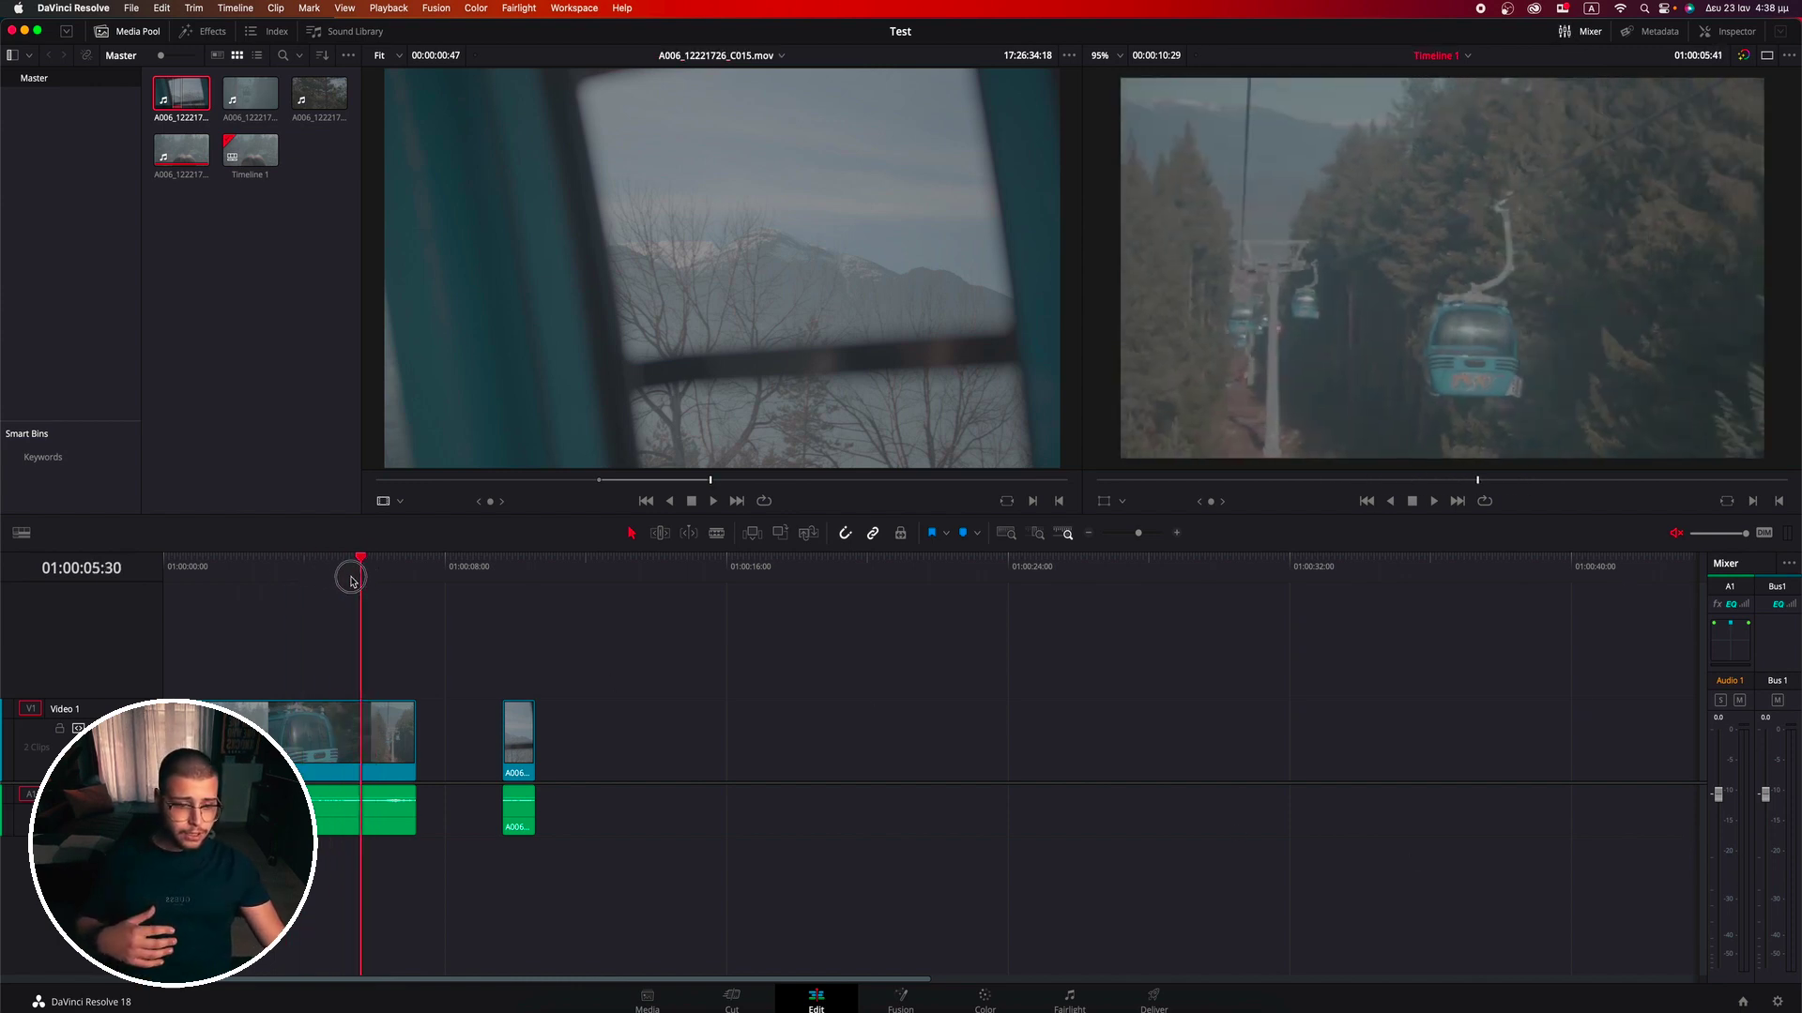
key("space")
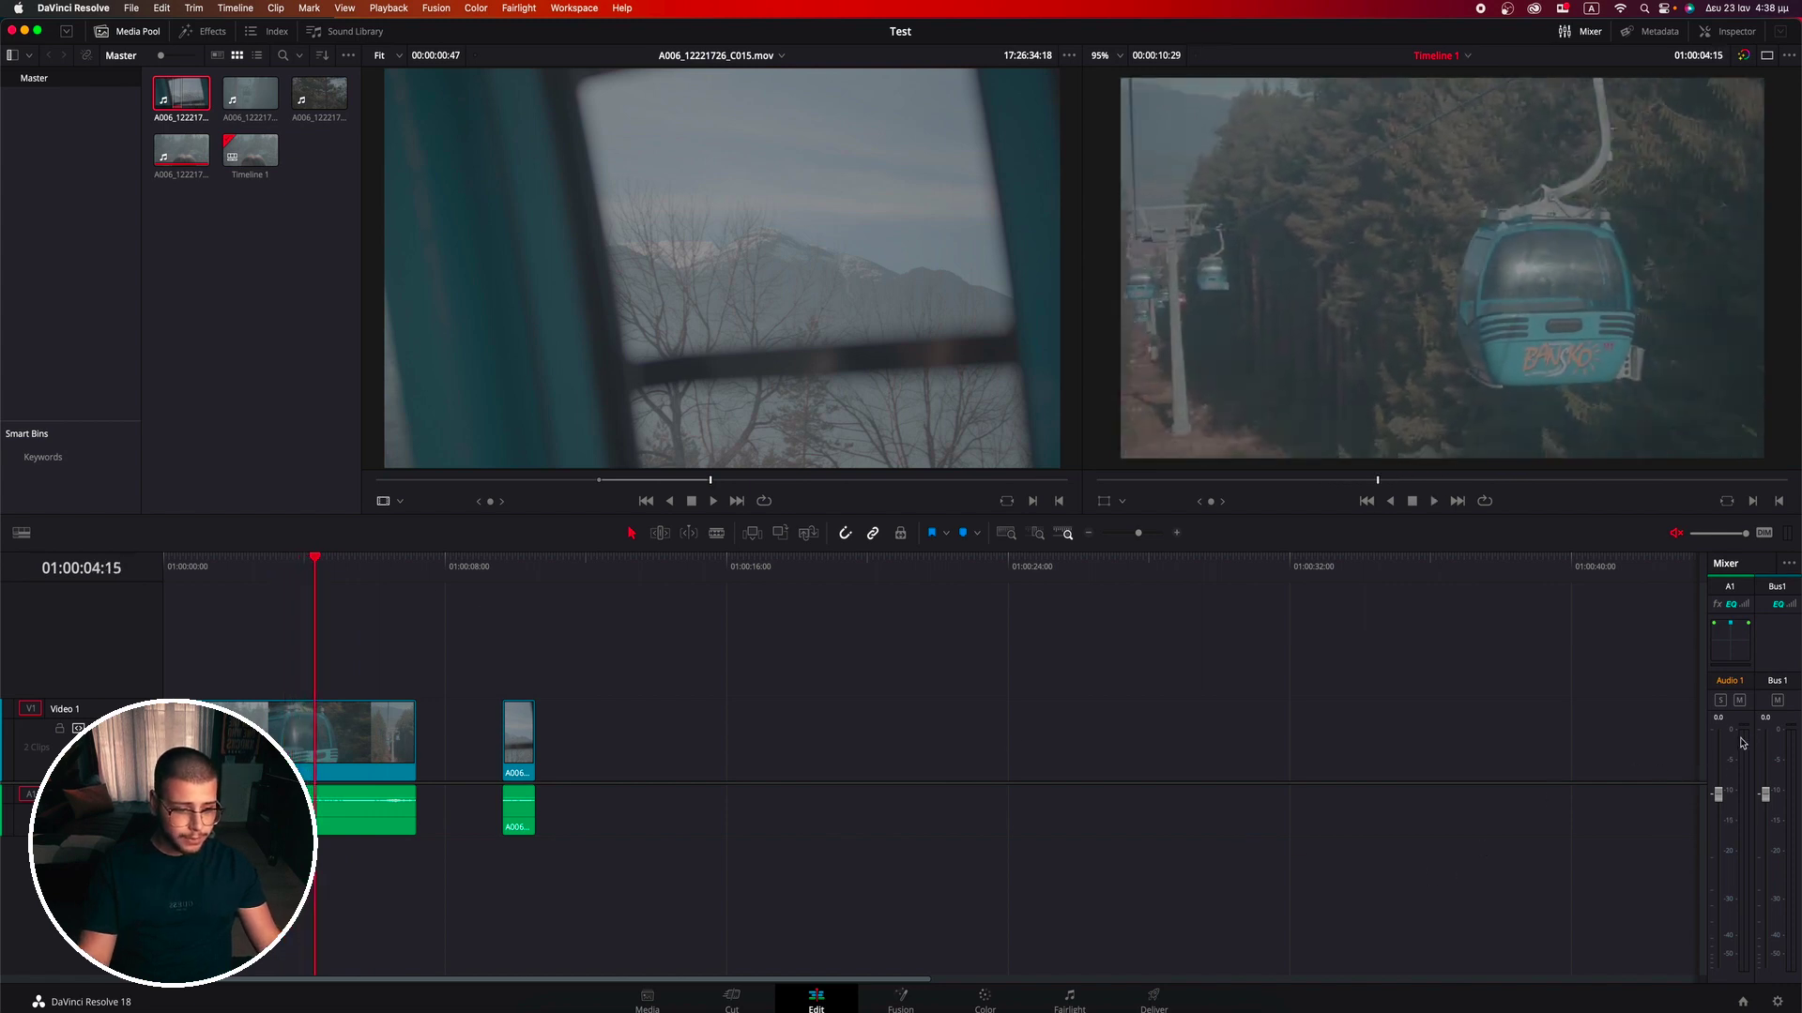
Step: Play that section with audio unmuted, mute again, and show A006_12221731_C018.mov's metadata
left_click(1676, 533)
key("space")
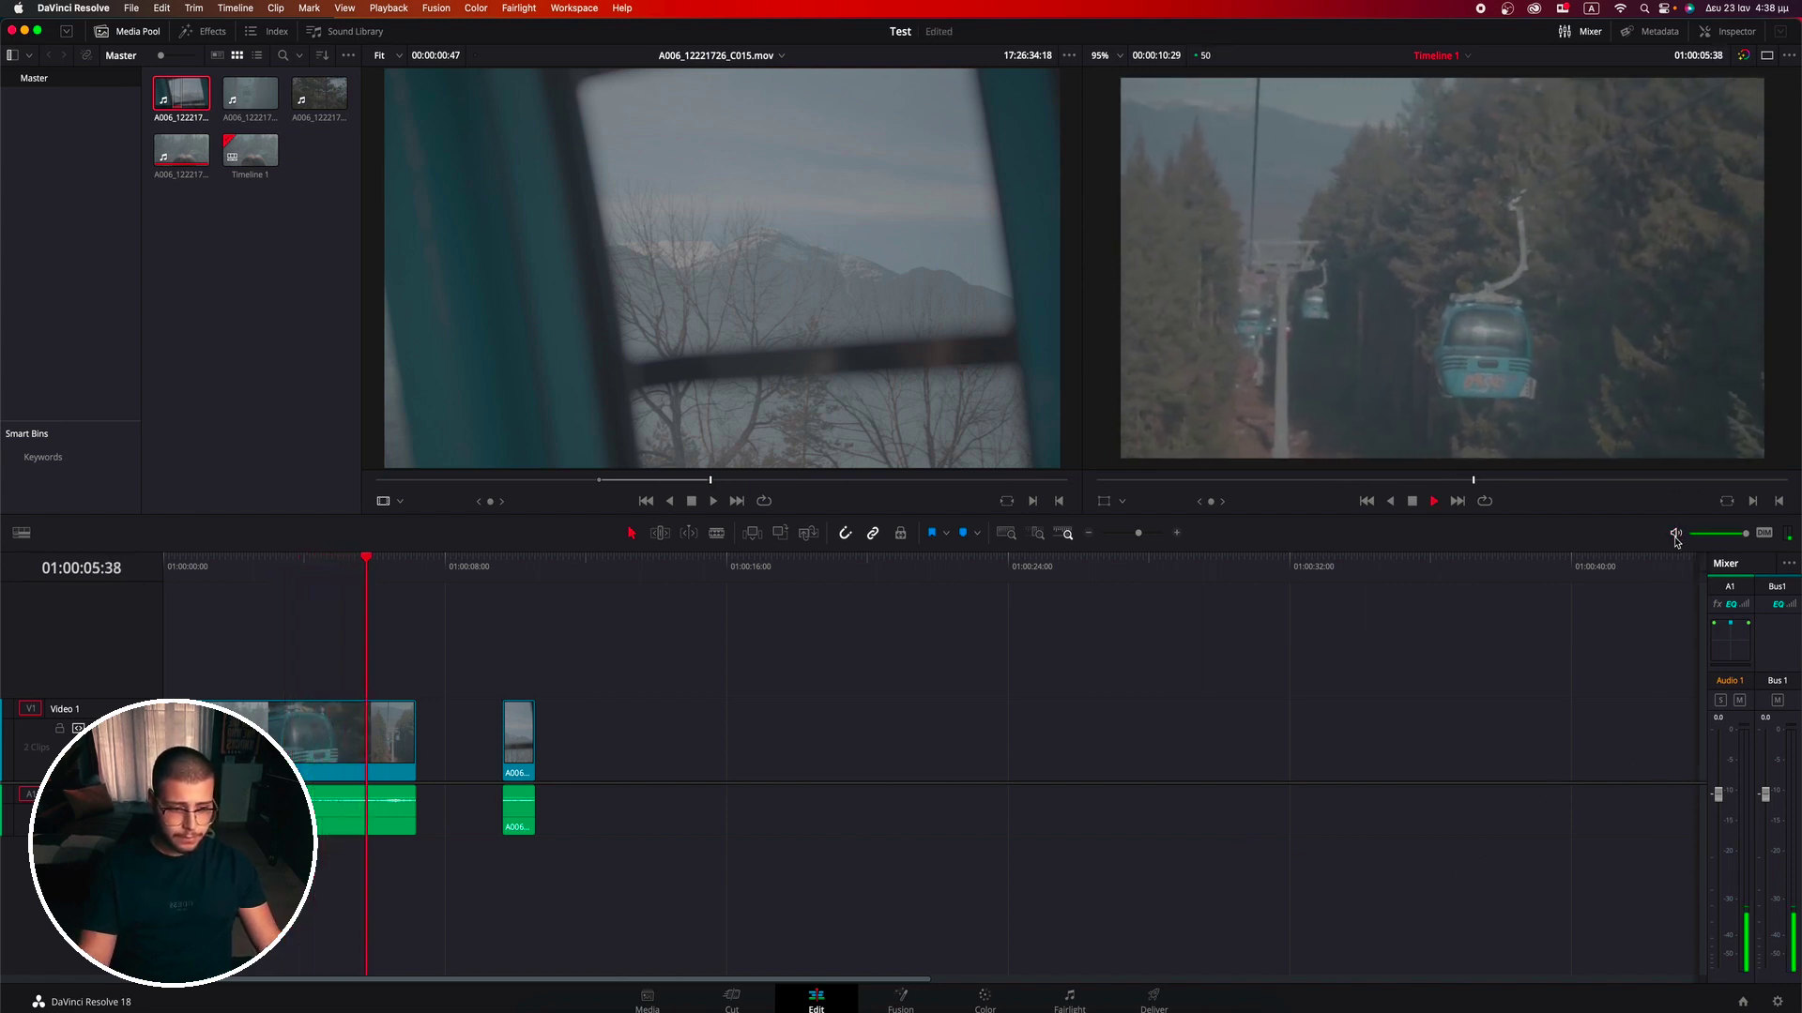
key("space")
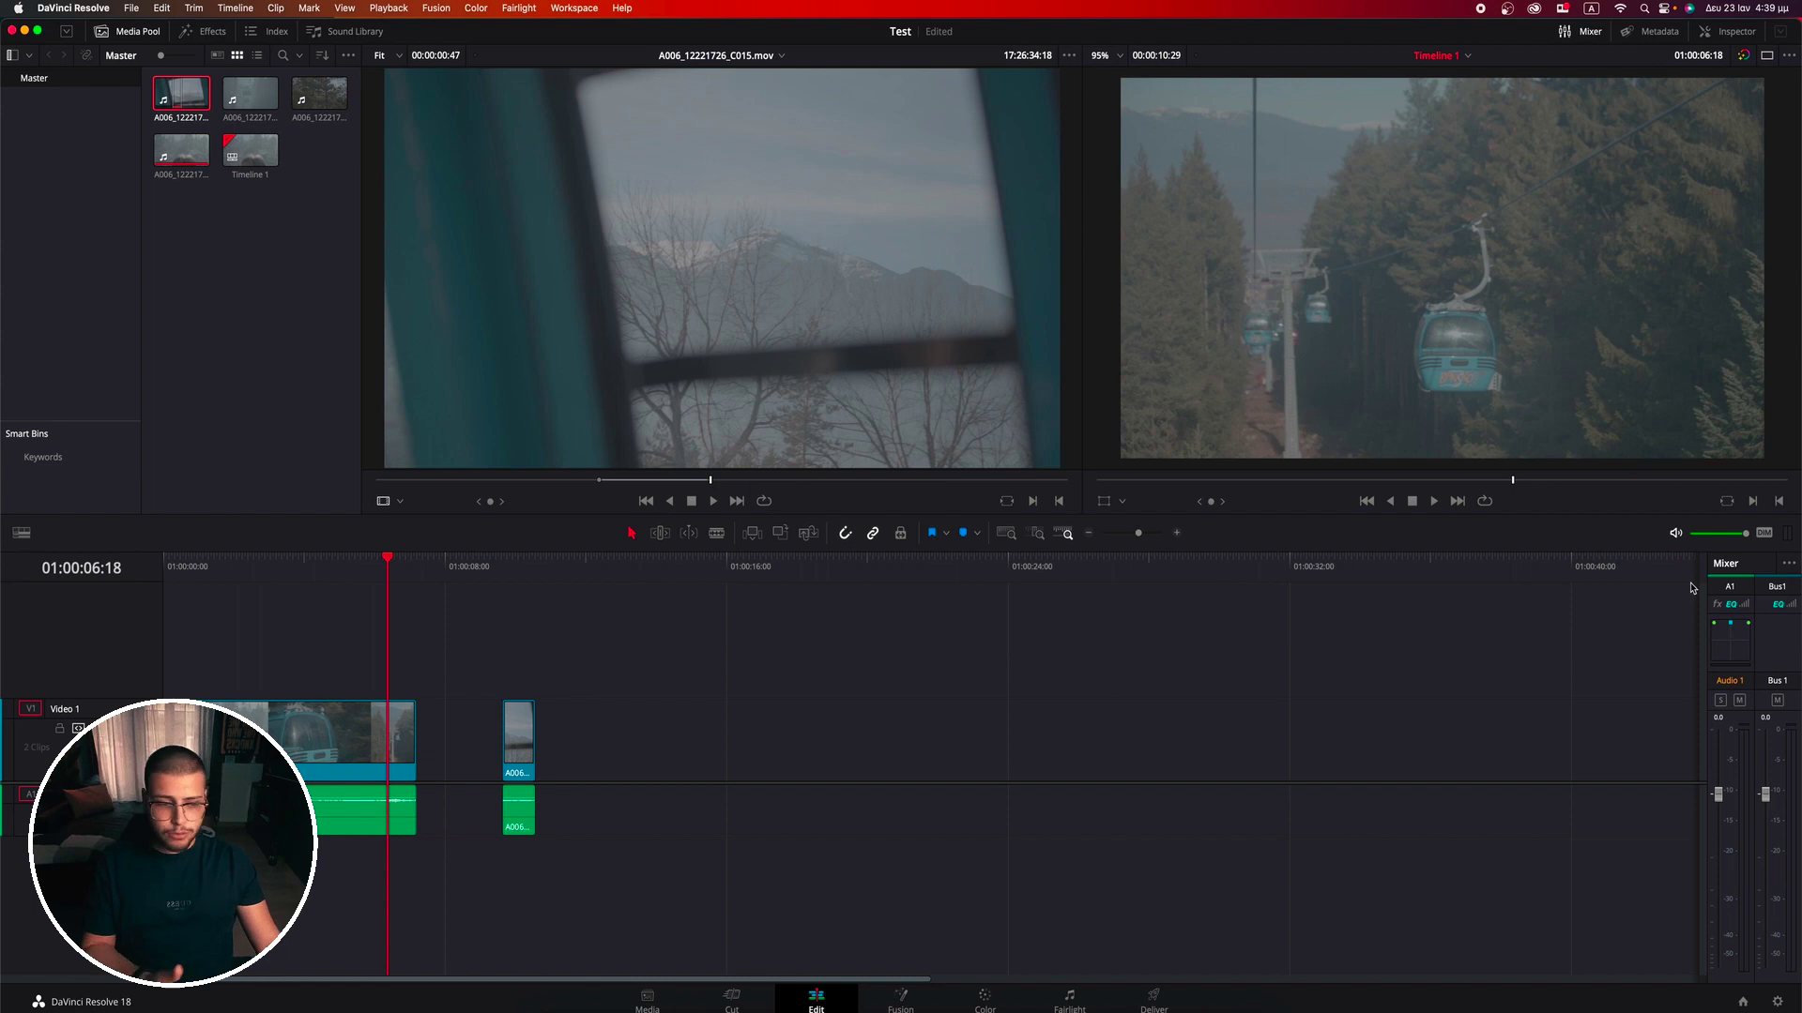
left_click(1674, 536)
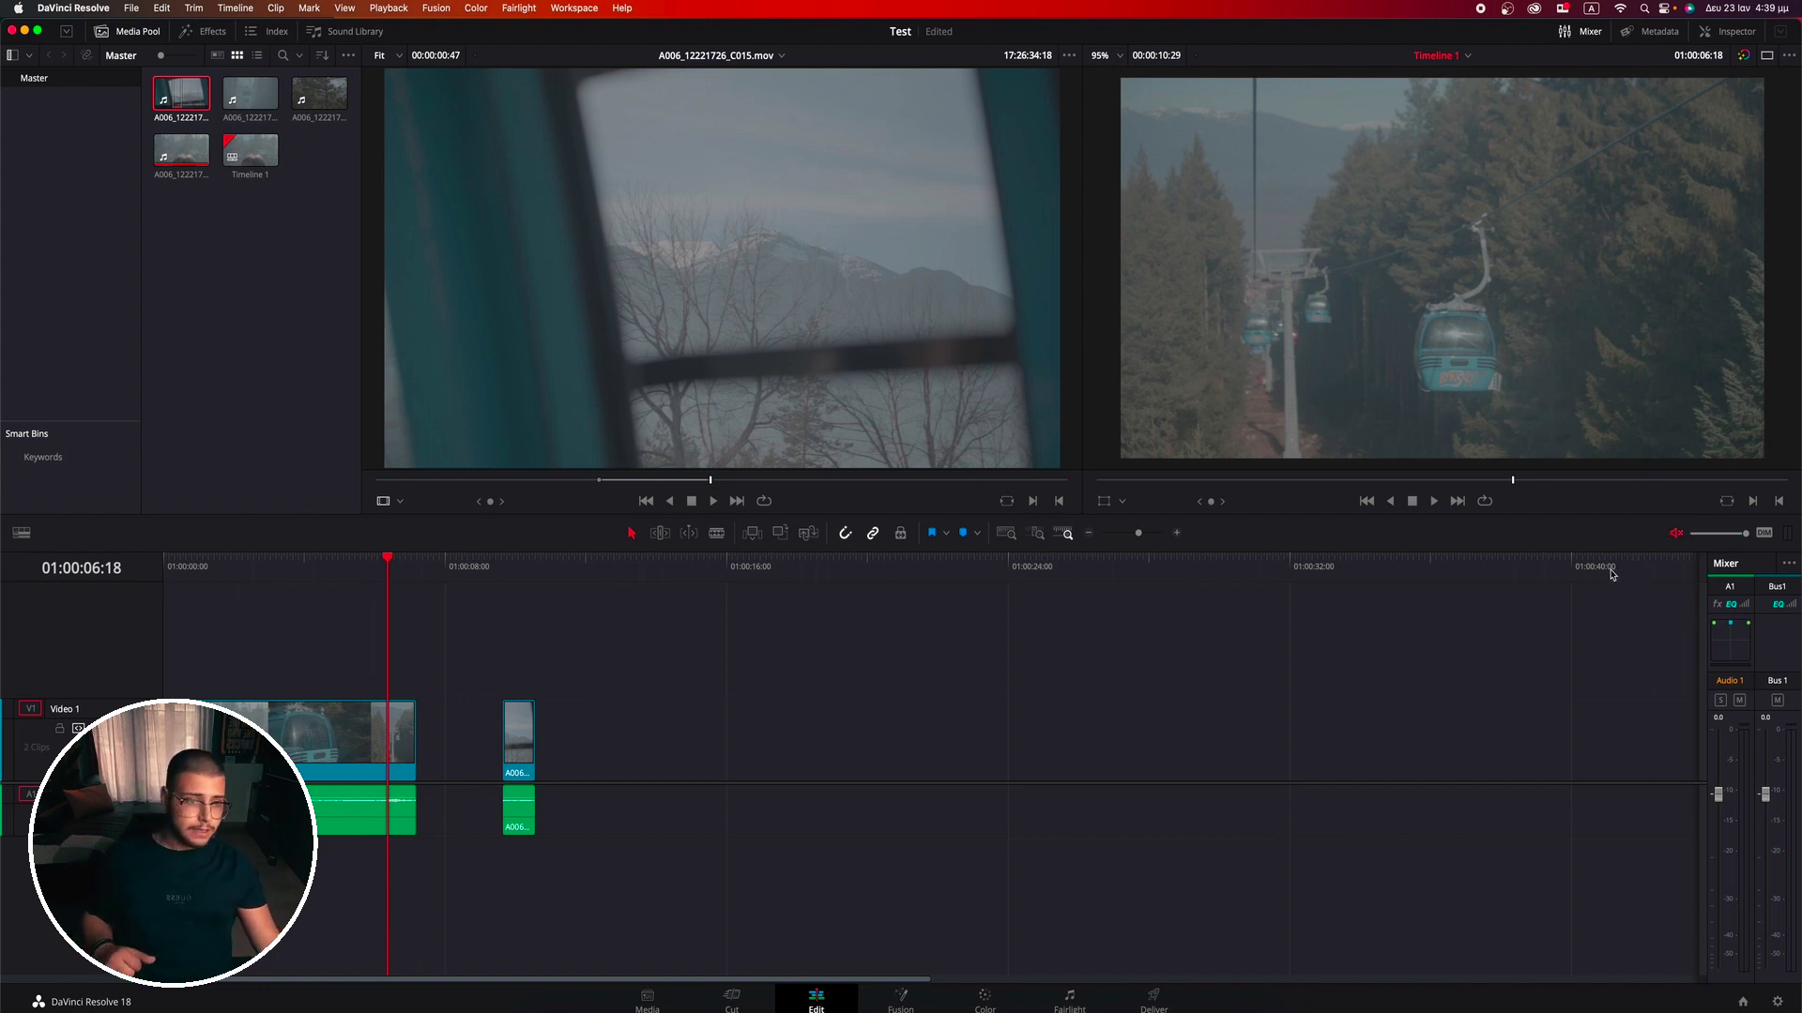
left_click(1654, 31)
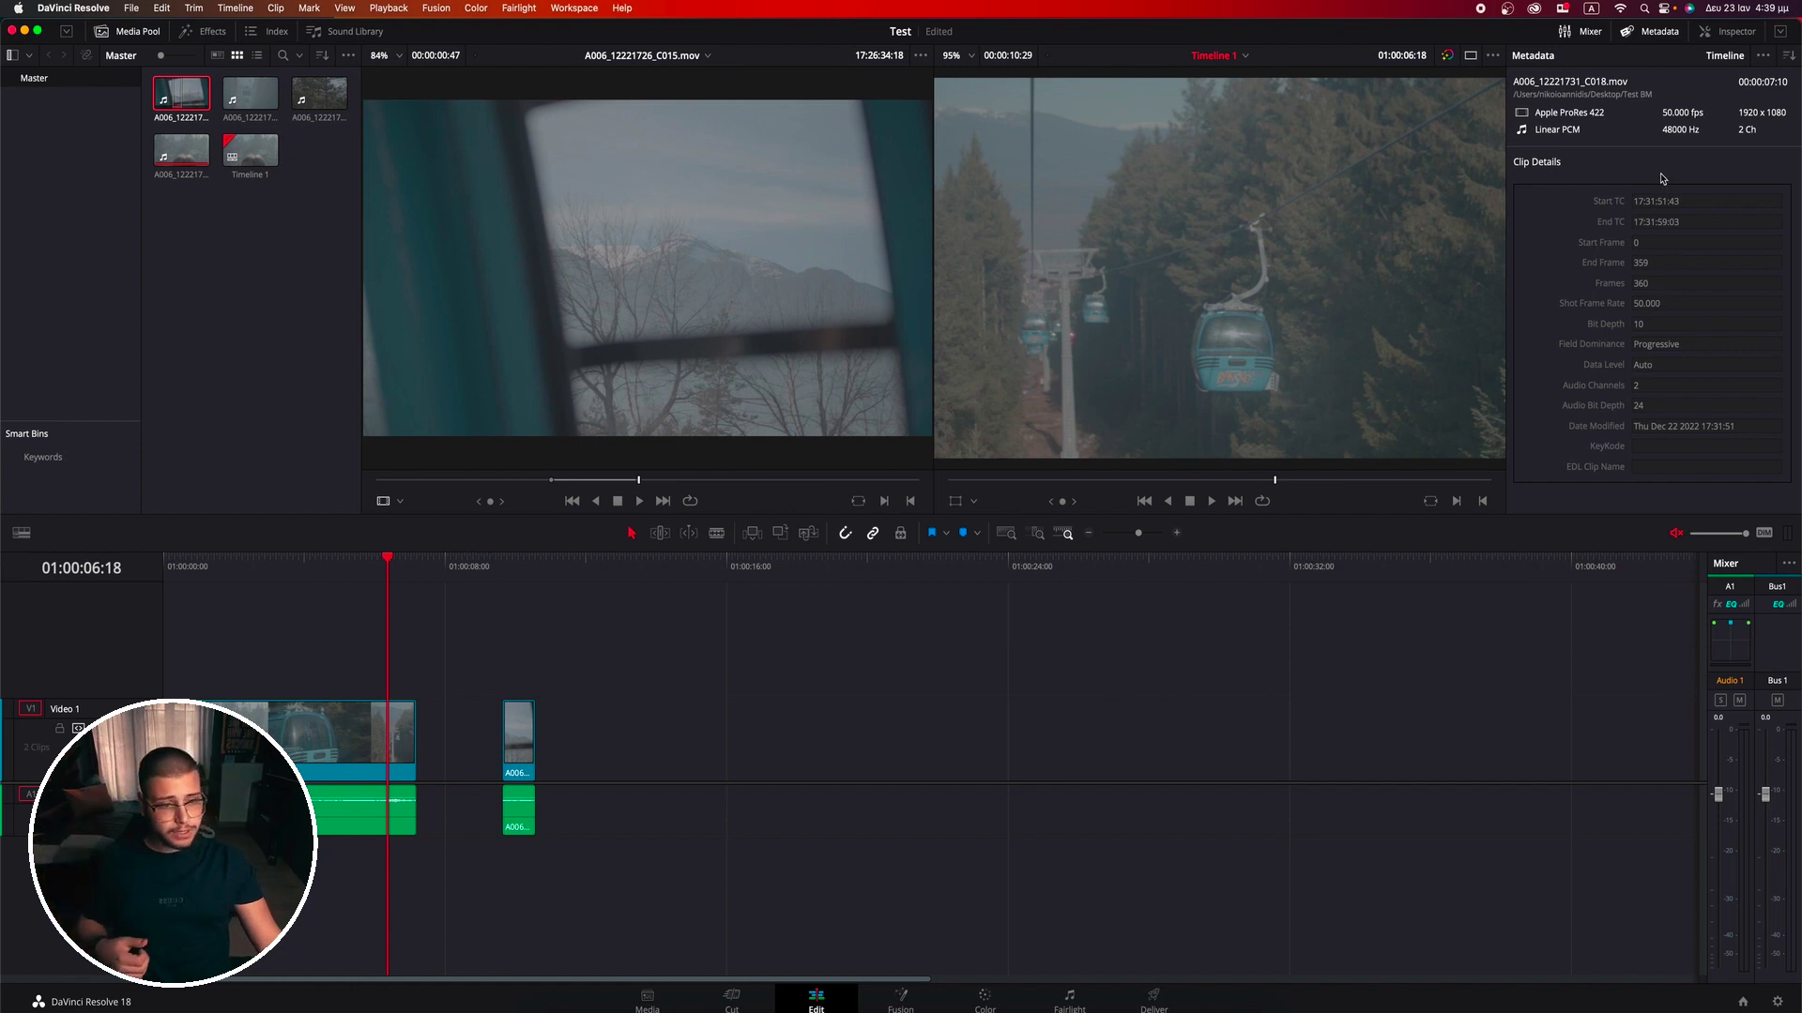
Step: Show the Inspector transform settings for A006_12221731_C018.mov (zoom 1.000, opacity 100)
left_click(1703, 37)
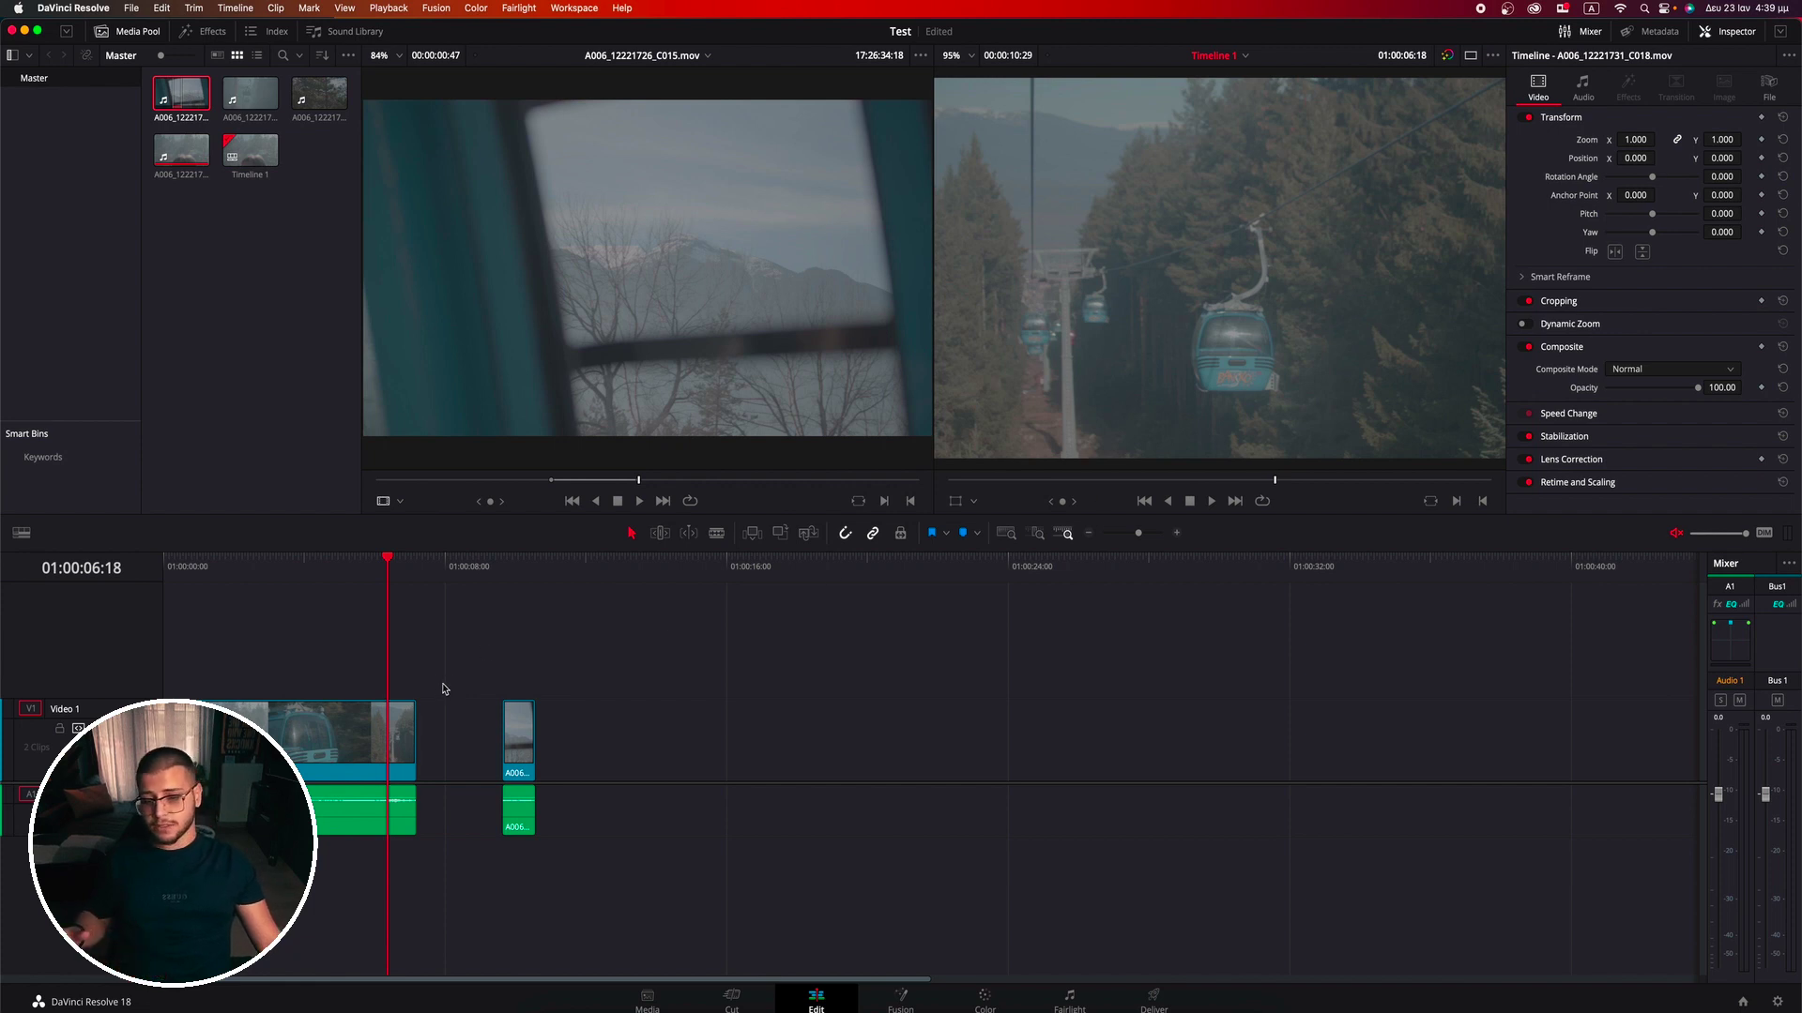
Step: Select the cable-car clip, zoom it to 0.880 and try cropping one edge
left_click(348, 738)
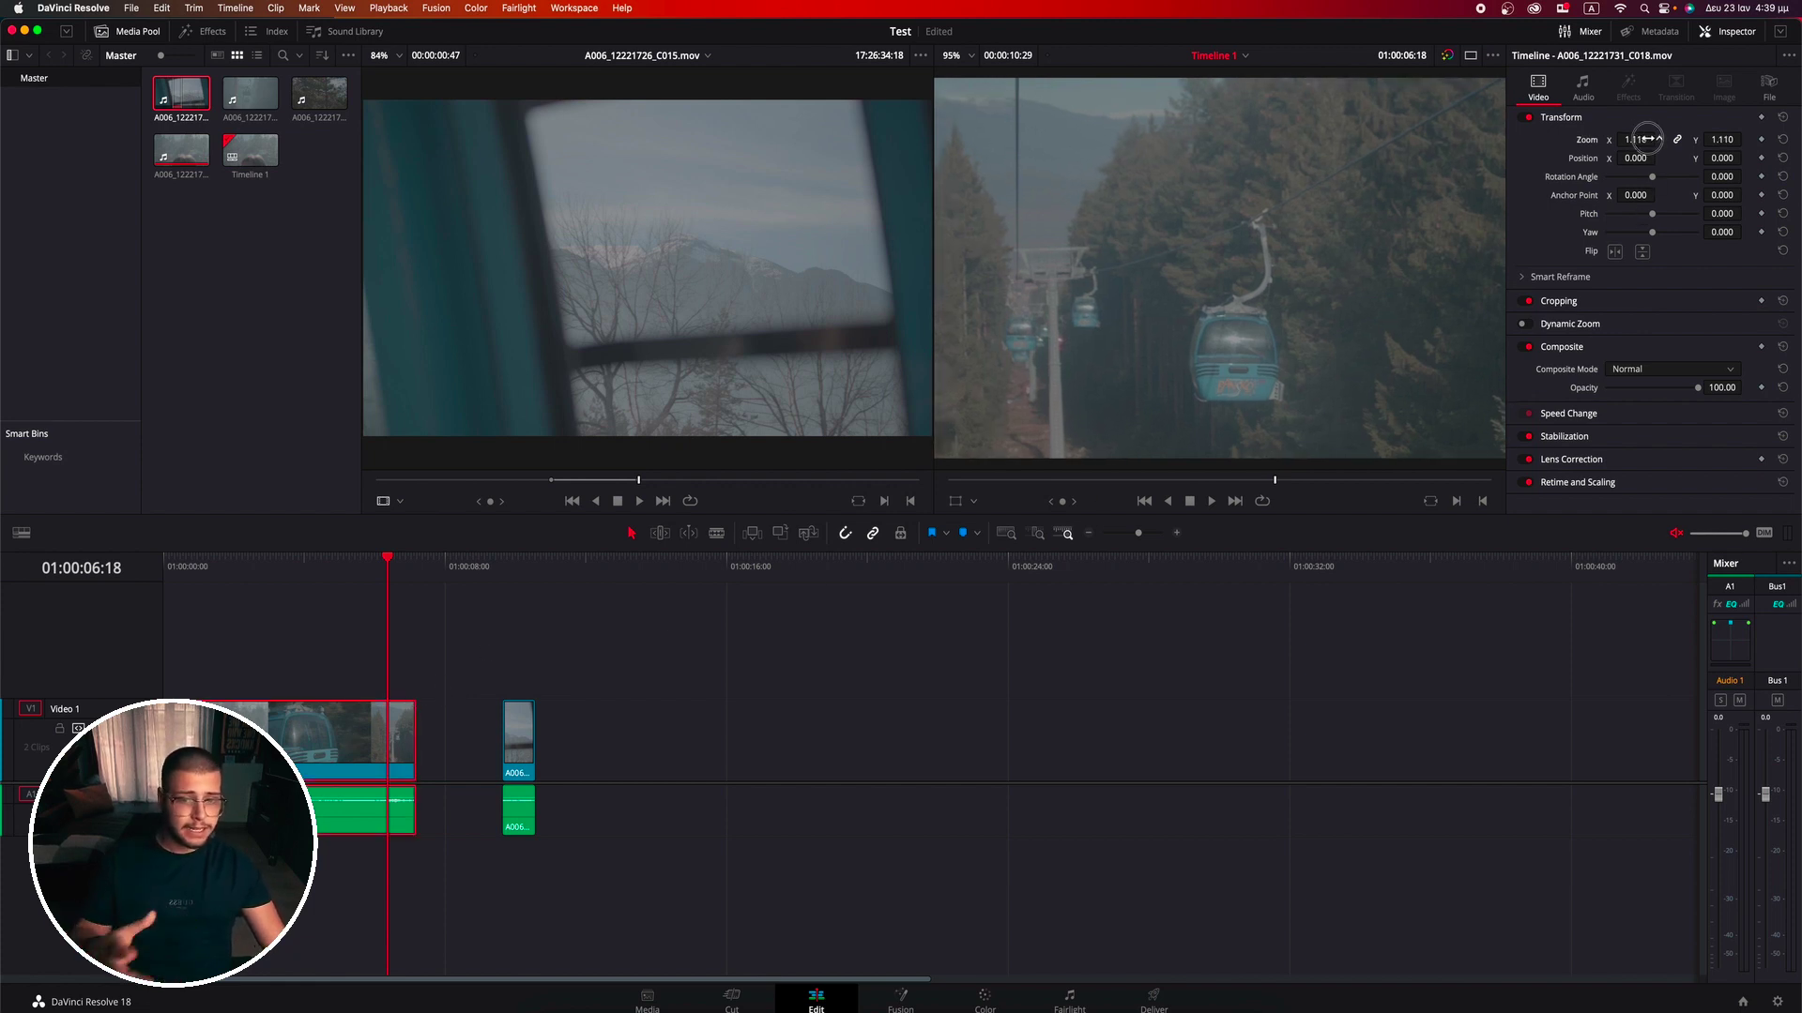
left_click_drag(1637, 139, 1727, 178)
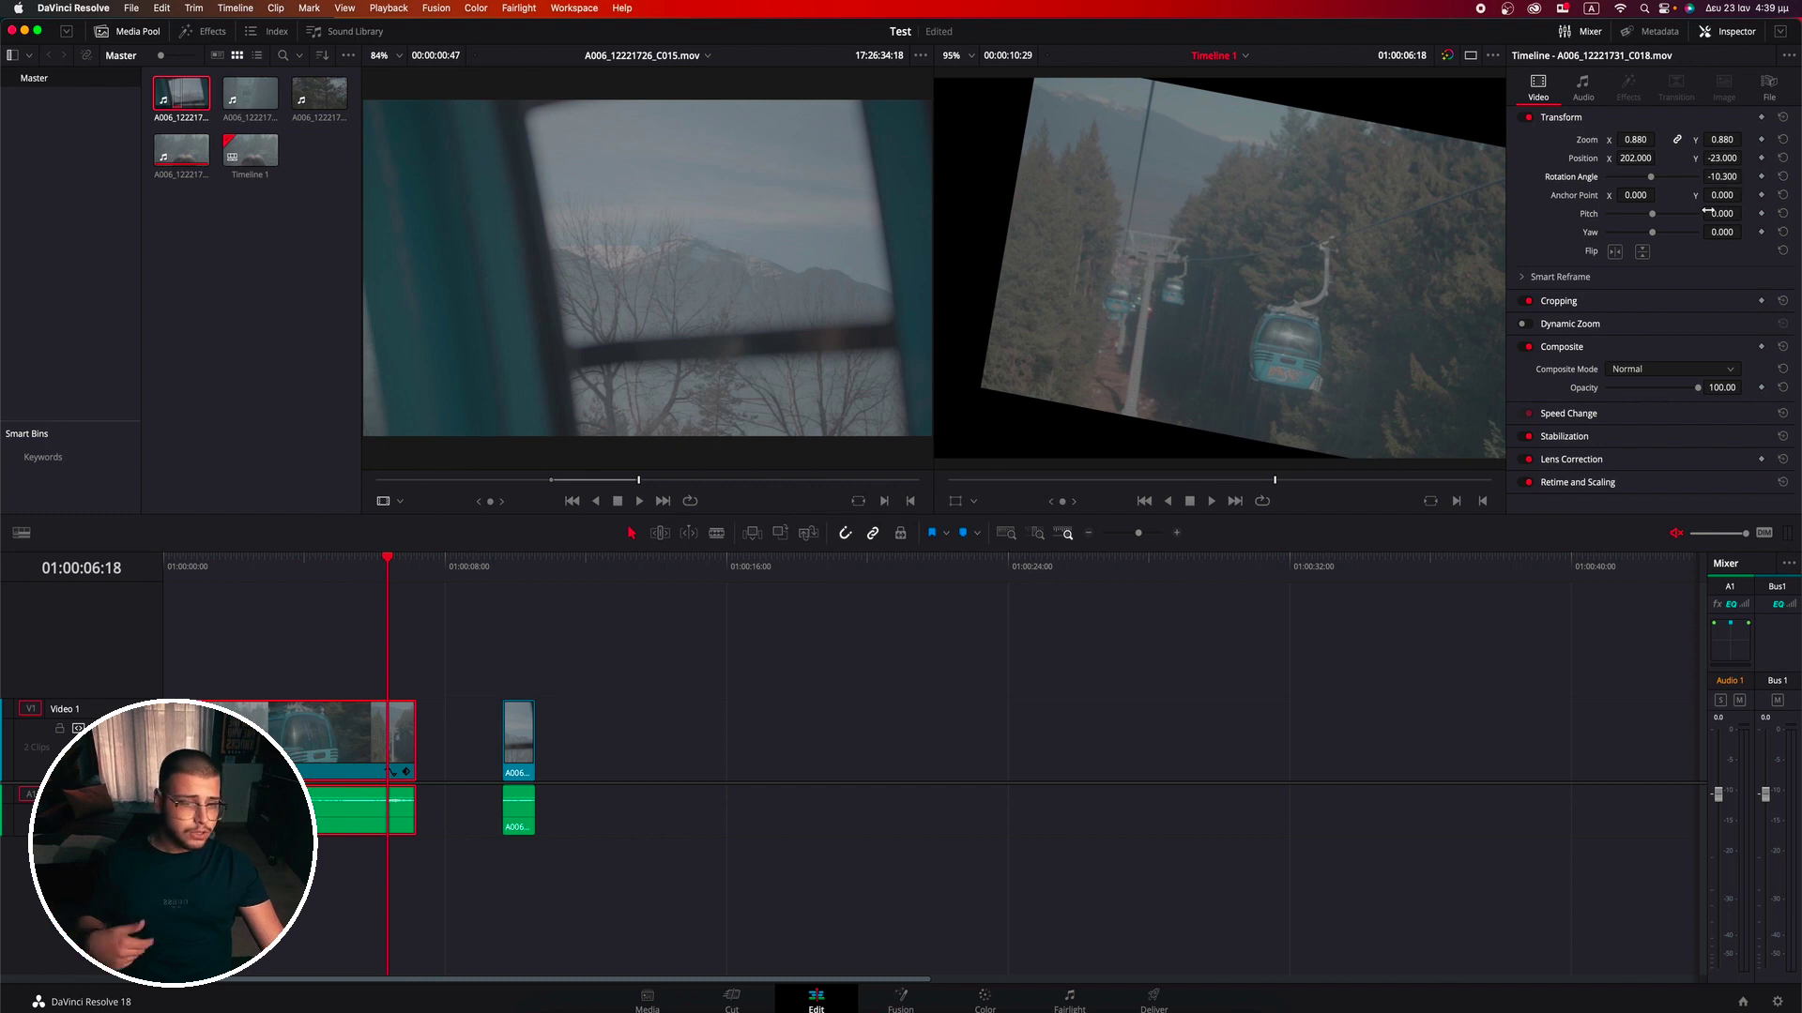
left_click(1624, 302)
left_click_drag(1606, 342, 1602, 364)
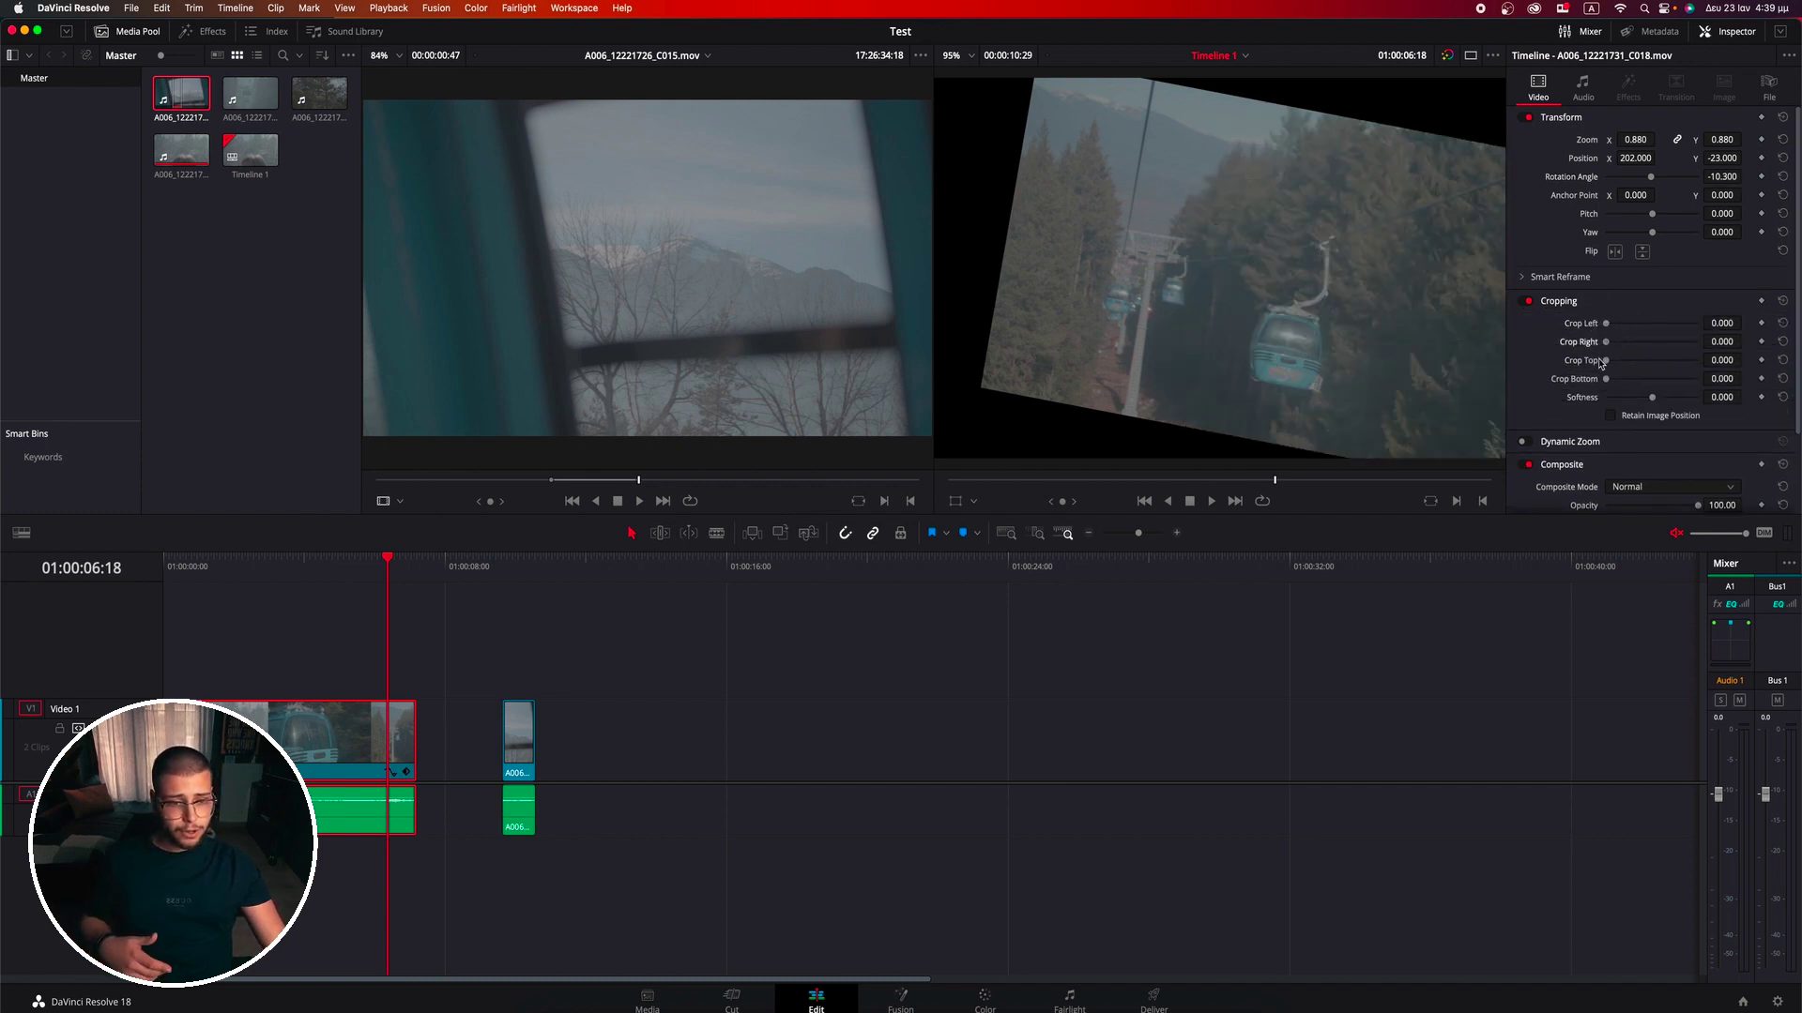
Step: Expand and collapse the Speed Change and Stabilization sections in the Inspector
scroll(1655, 362, "down", 5)
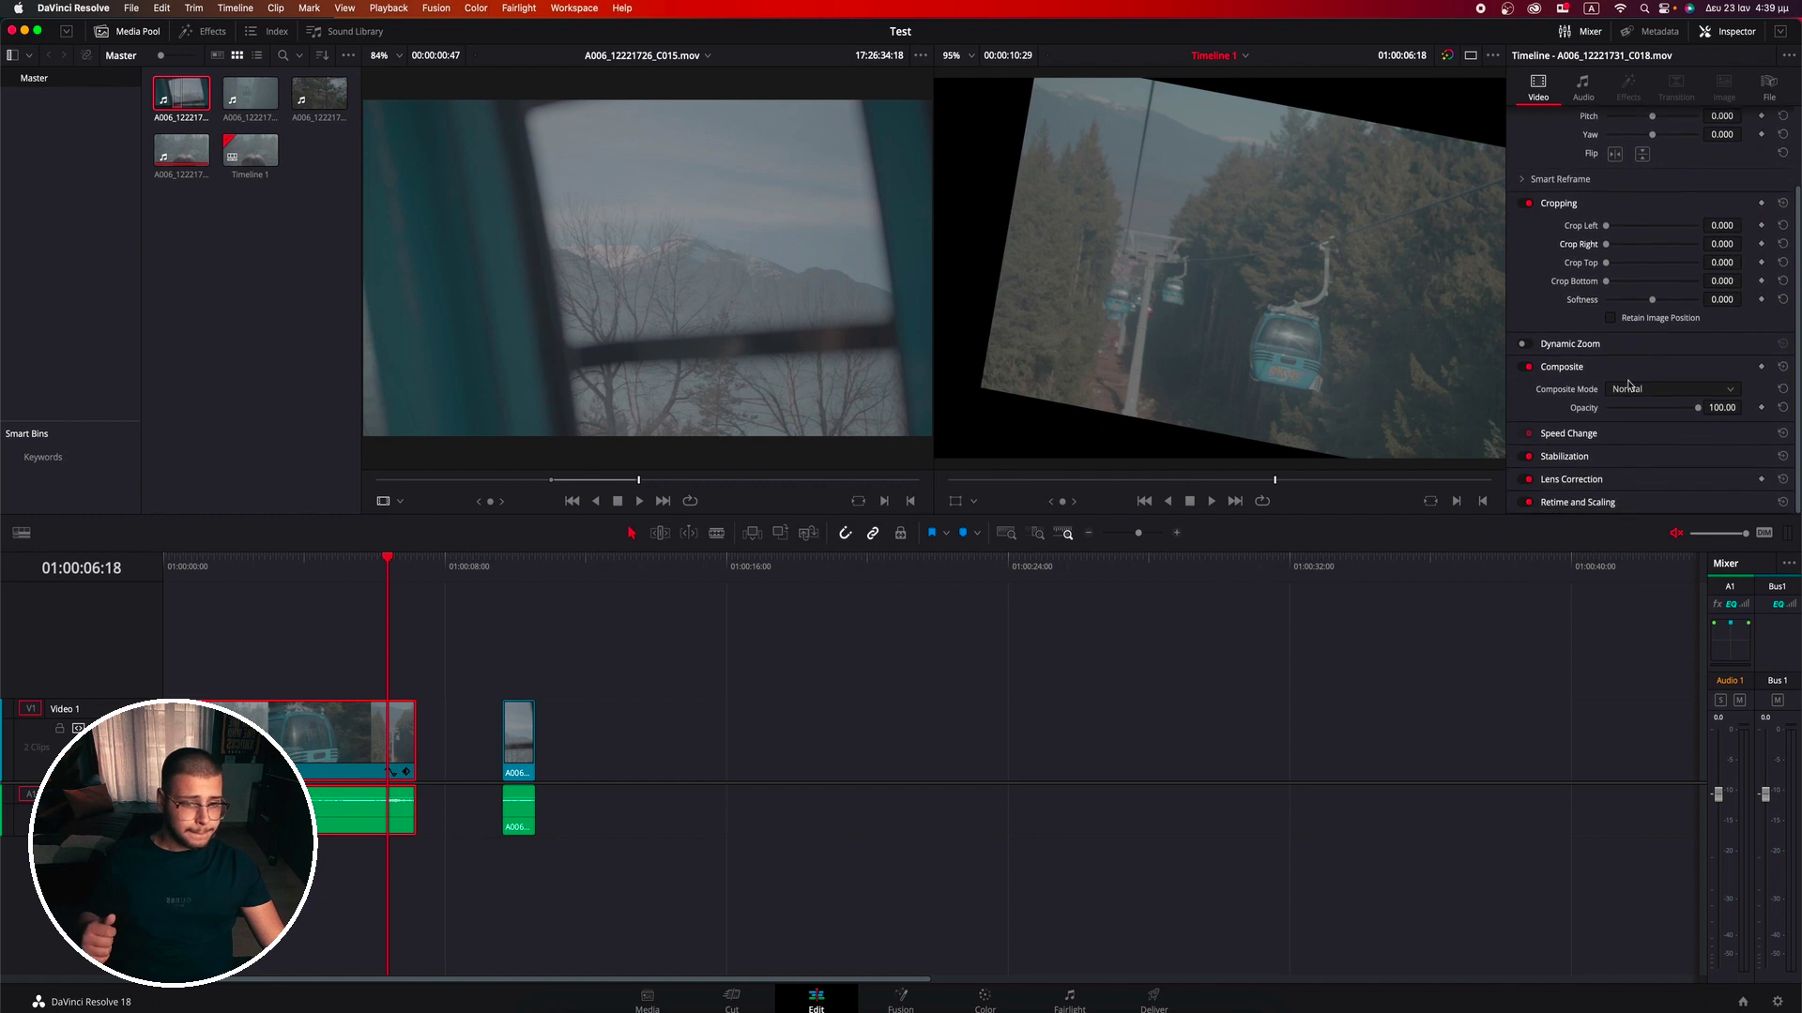
left_click(1621, 434)
left_click(1624, 437)
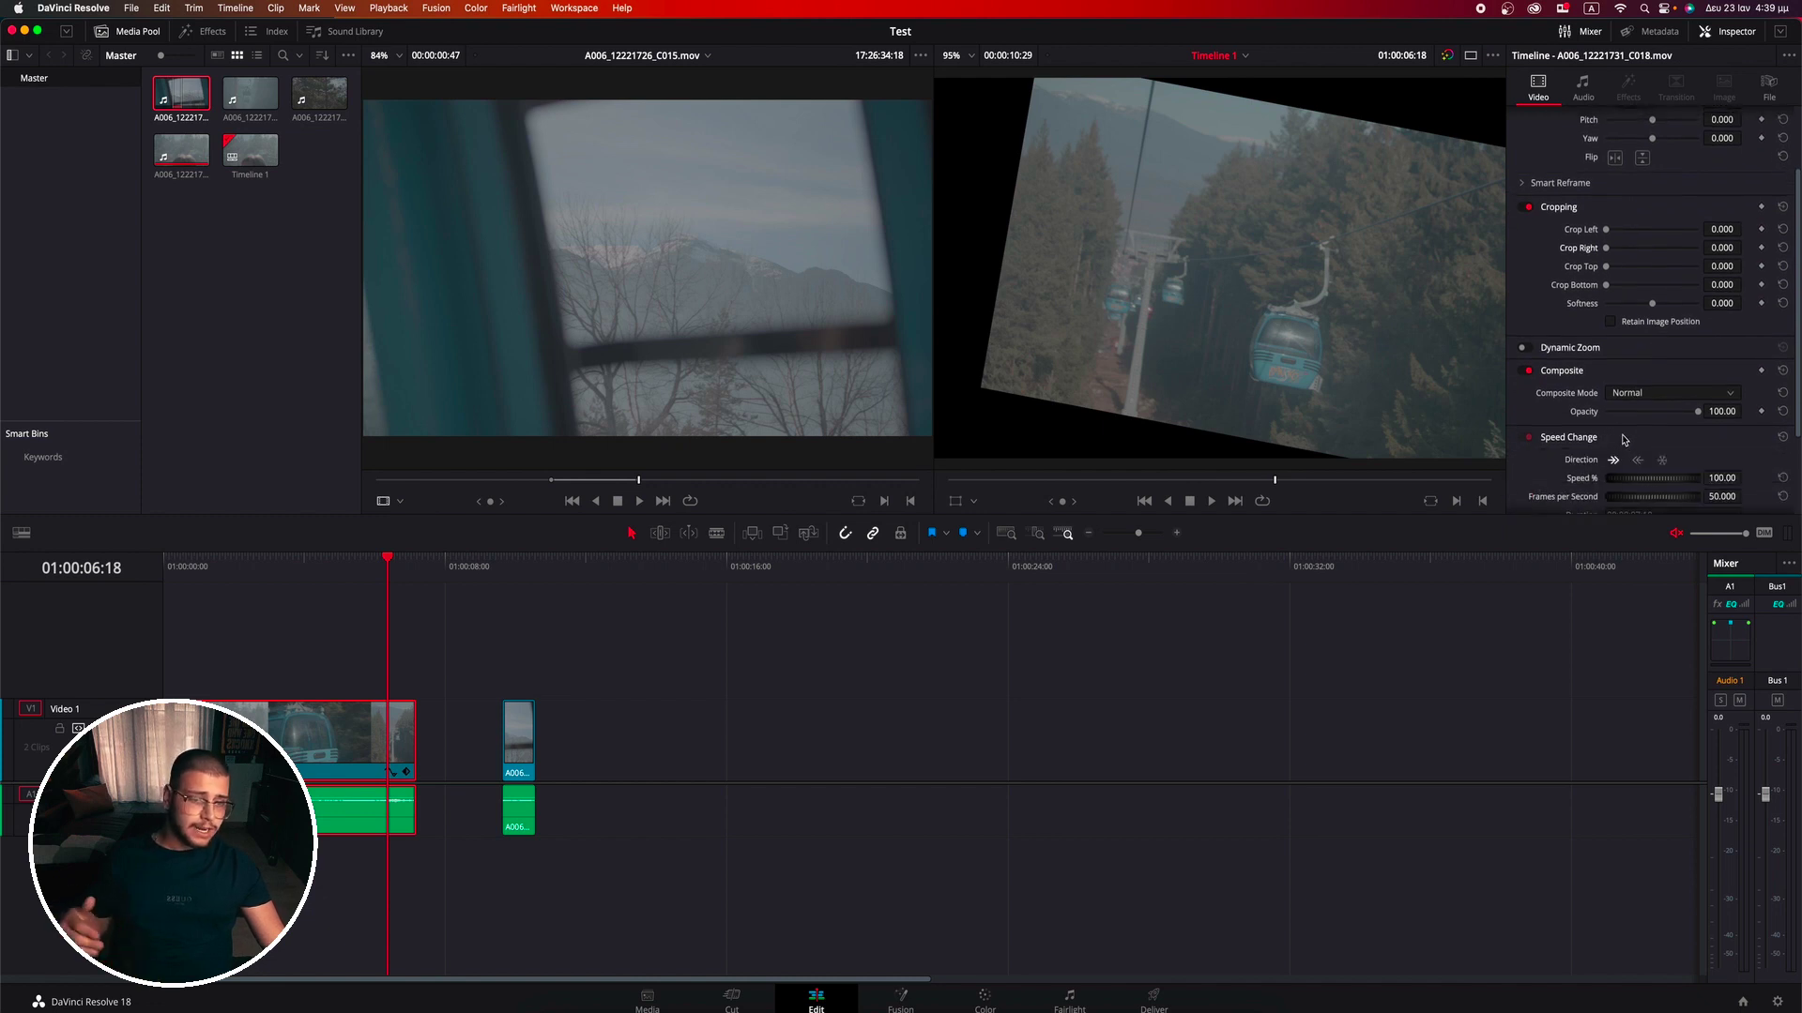
left_click(1633, 464)
scroll(1640, 441, "down", 7)
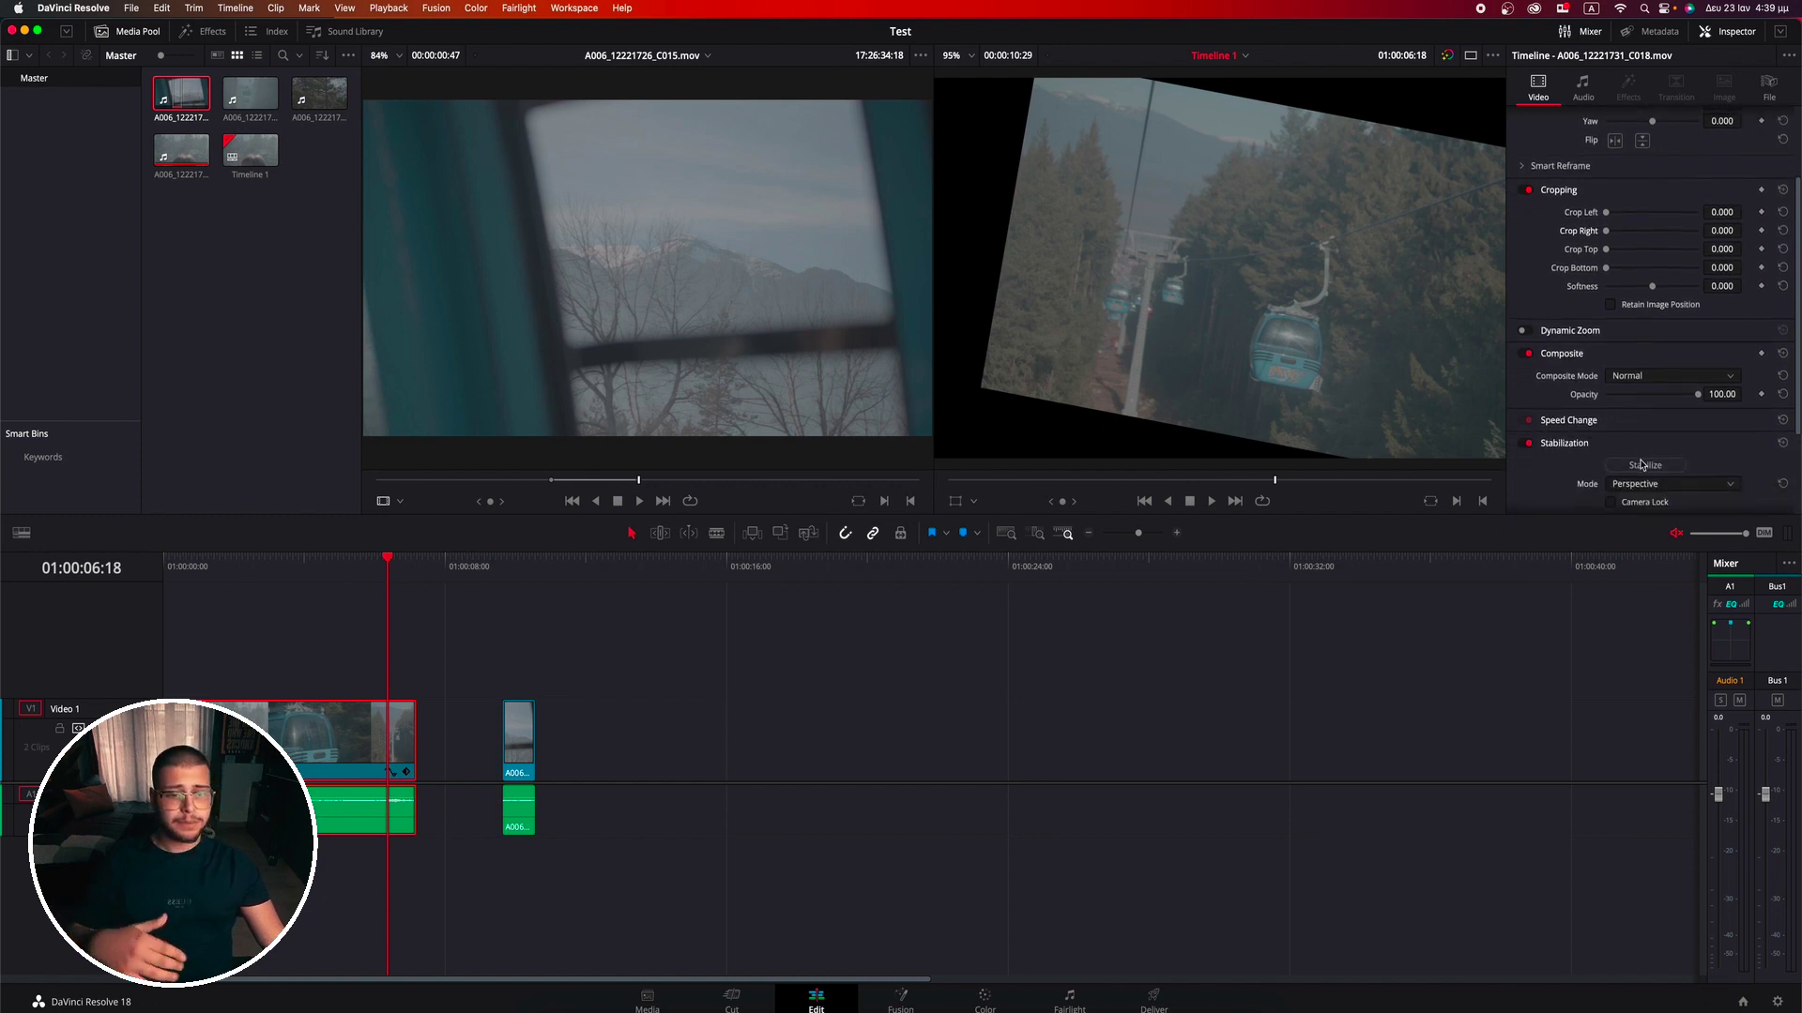
left_click(1620, 327)
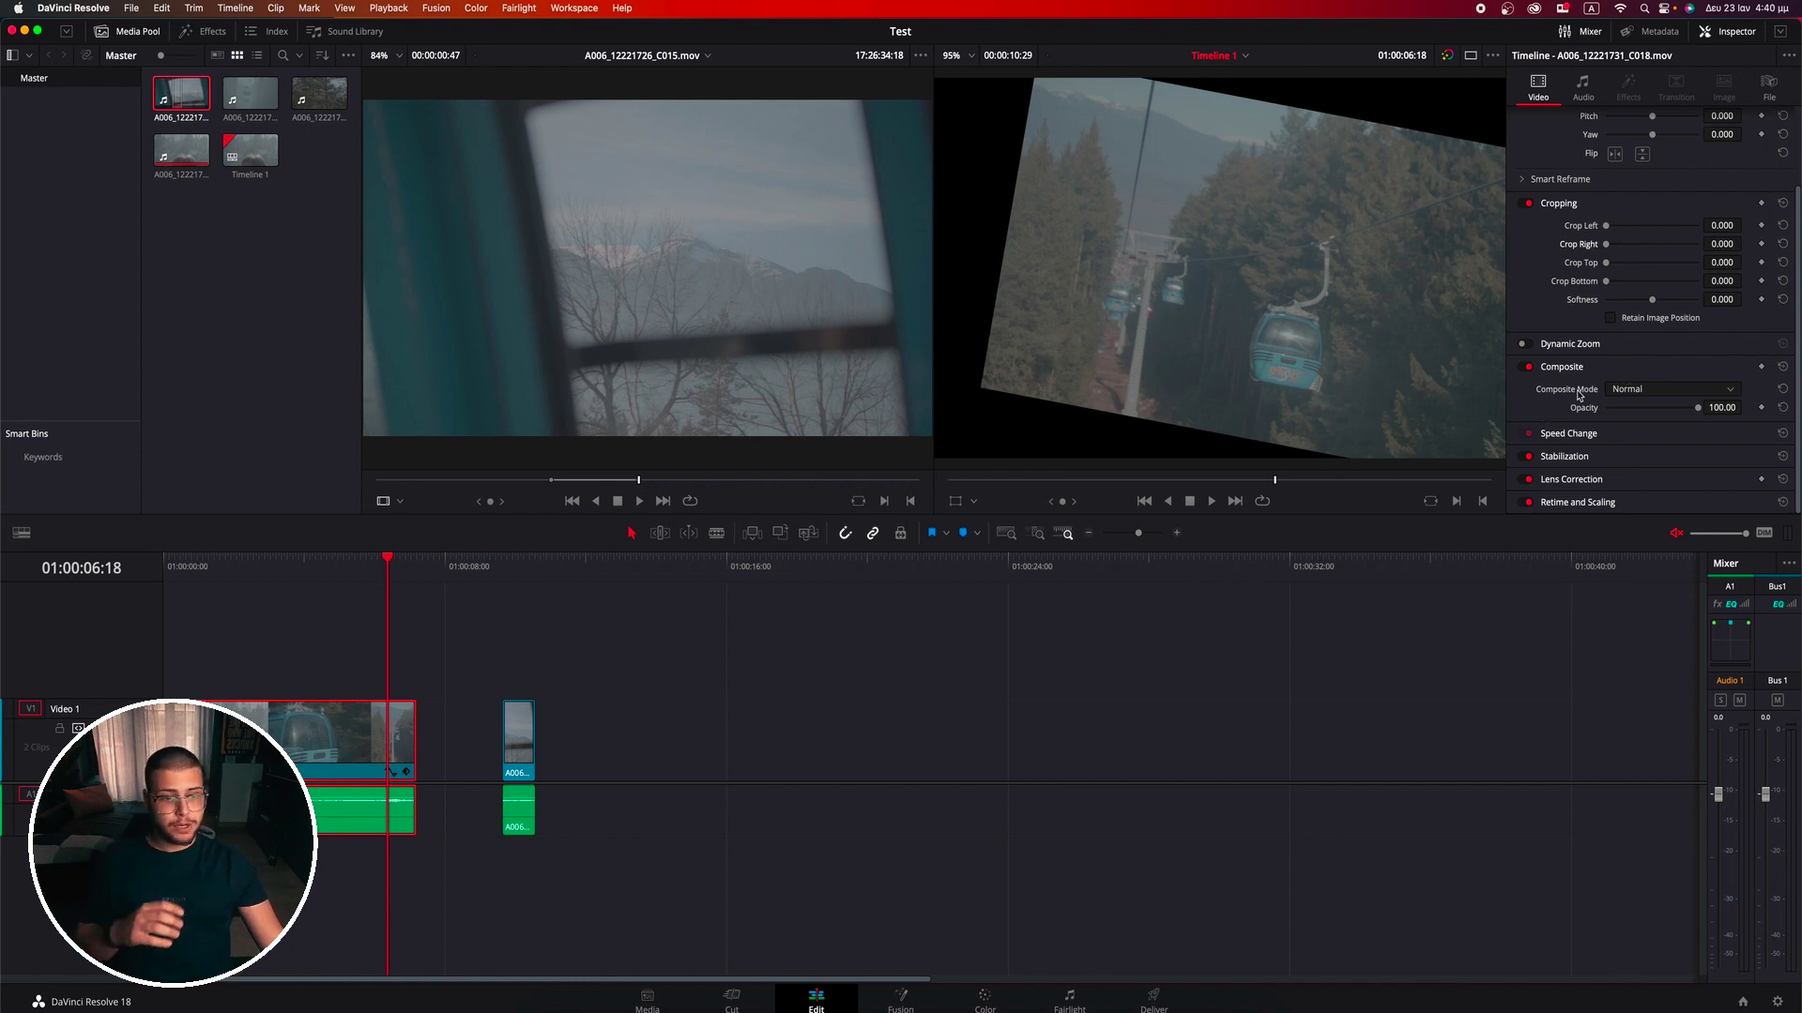
scroll(1579, 390, "up", 3)
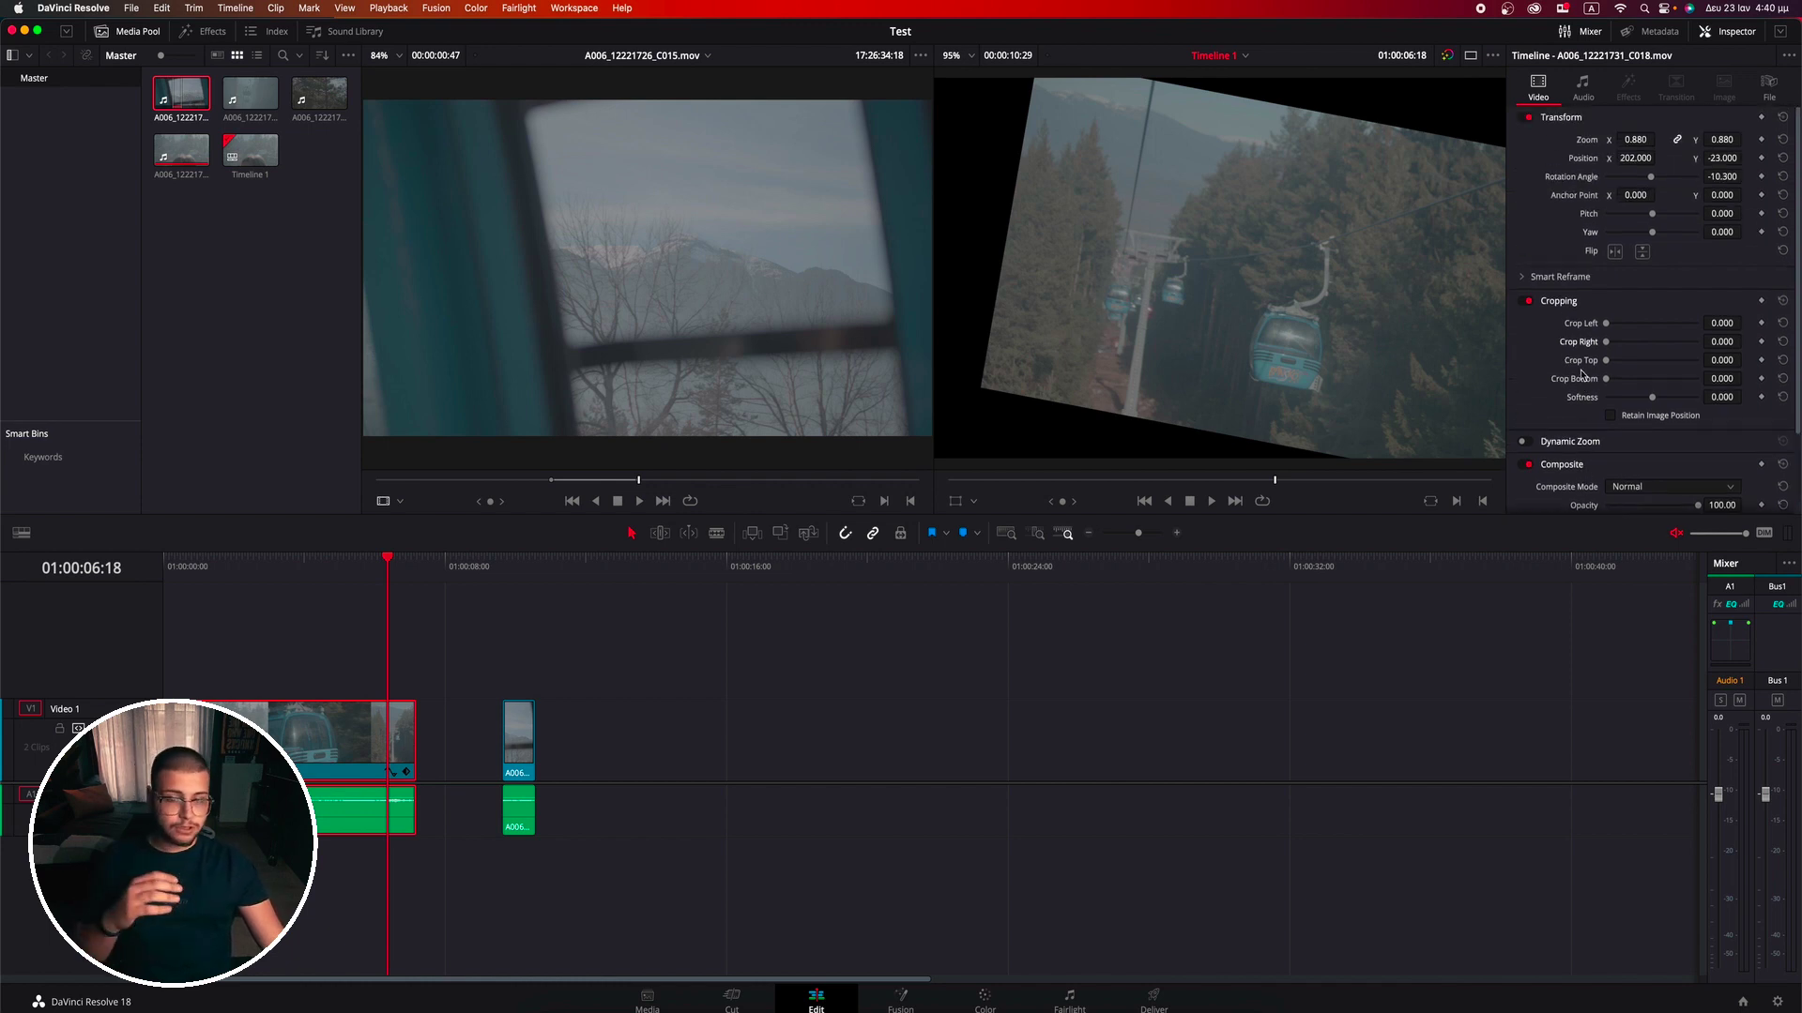
Step: Reset the cable-car clip's transforms and switch to a single large timeline viewer
left_click(1783, 118)
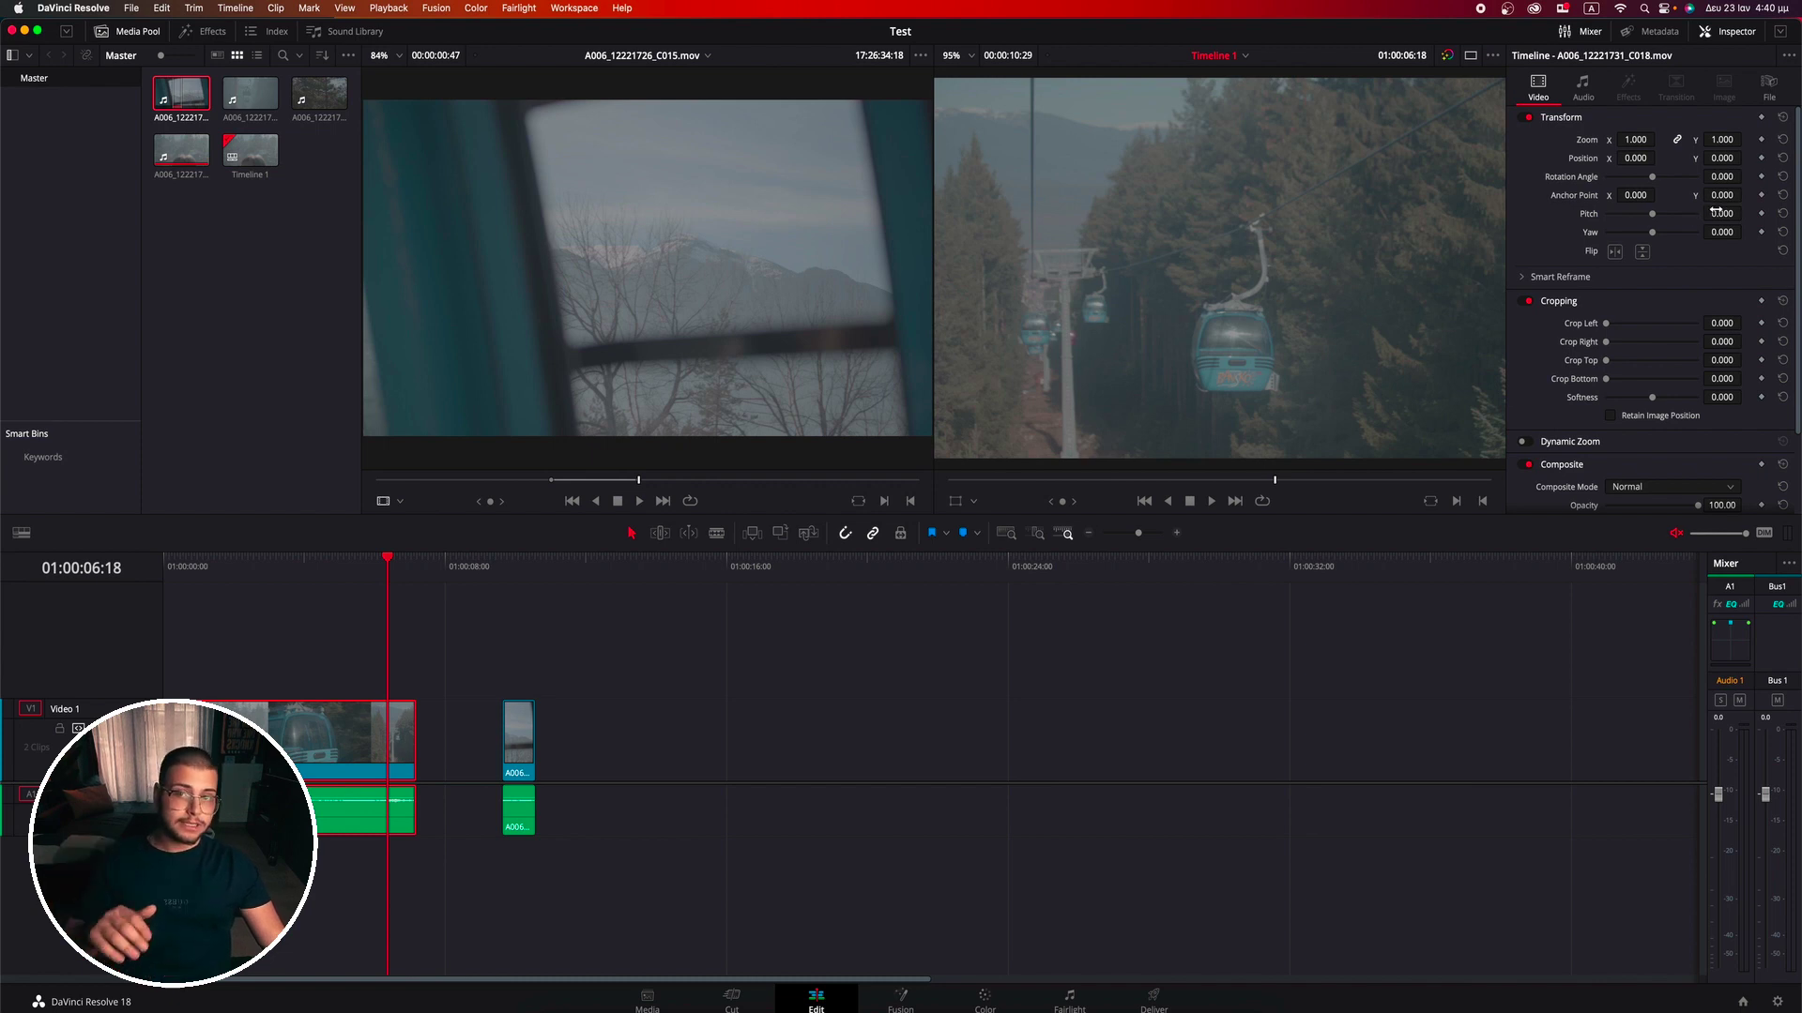
scroll(1560, 127, "down", 1)
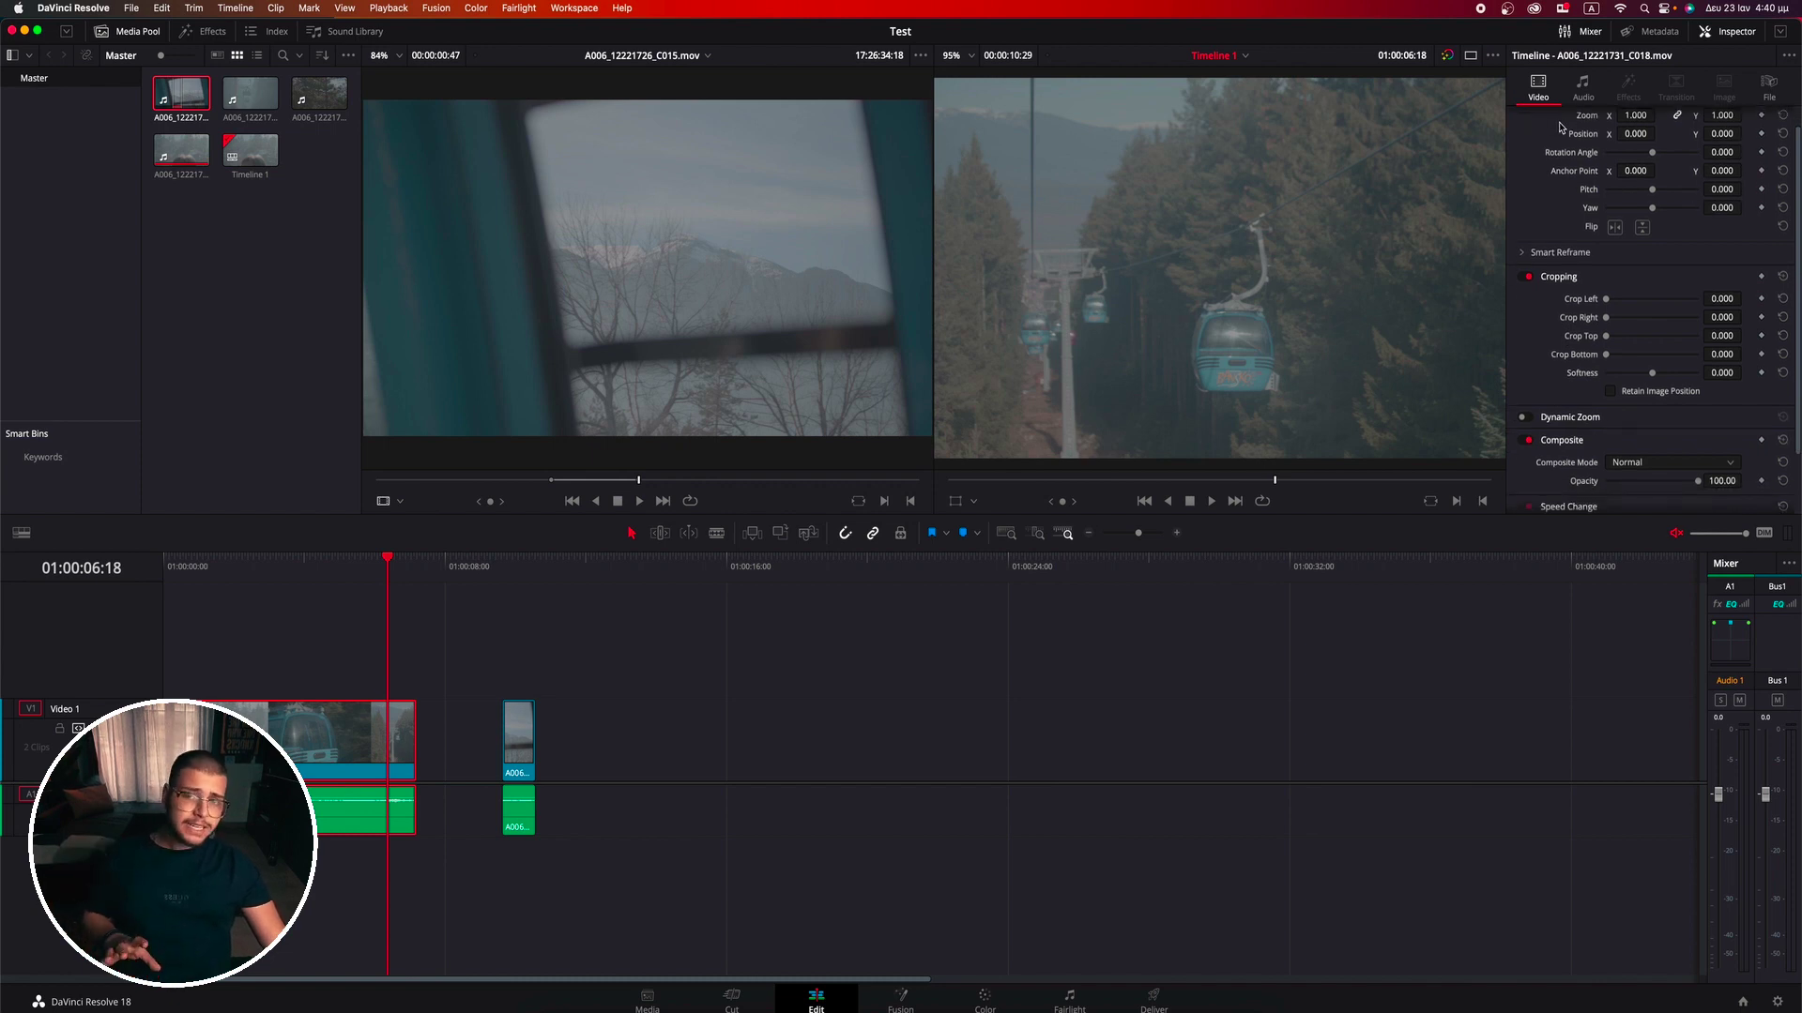
scroll(1500, 85, "down", 2)
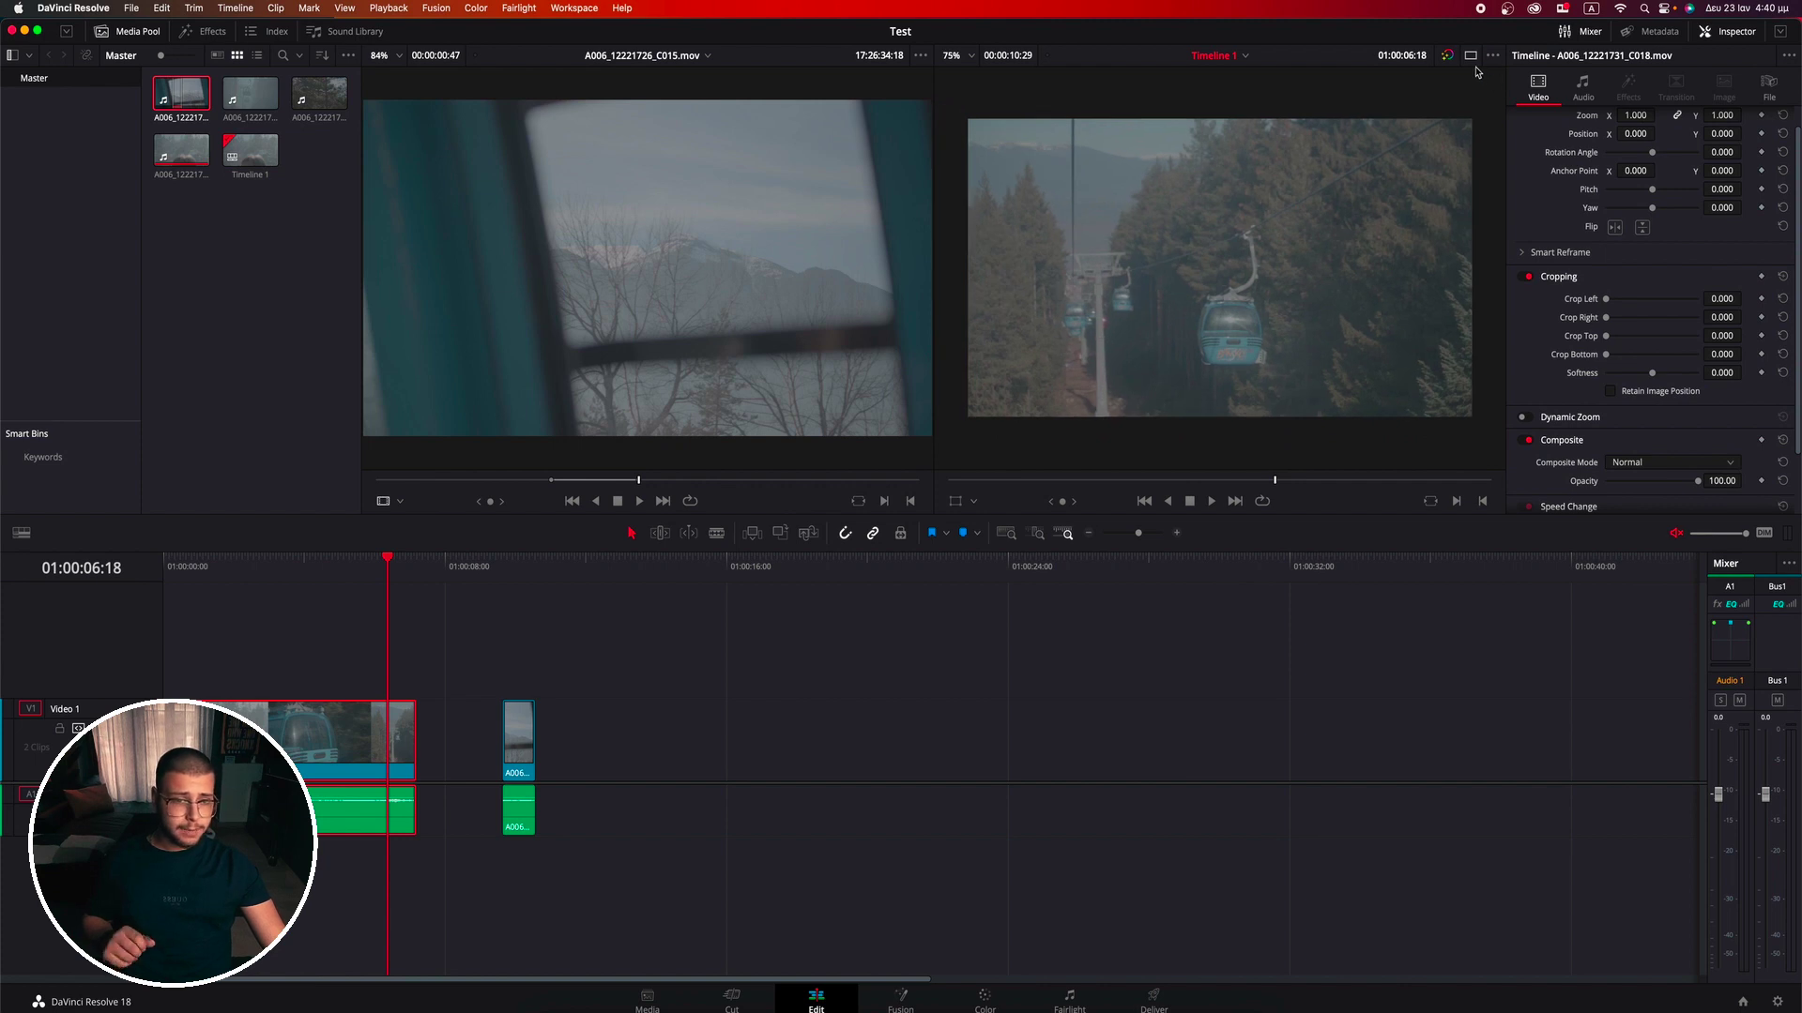
left_click(1470, 58)
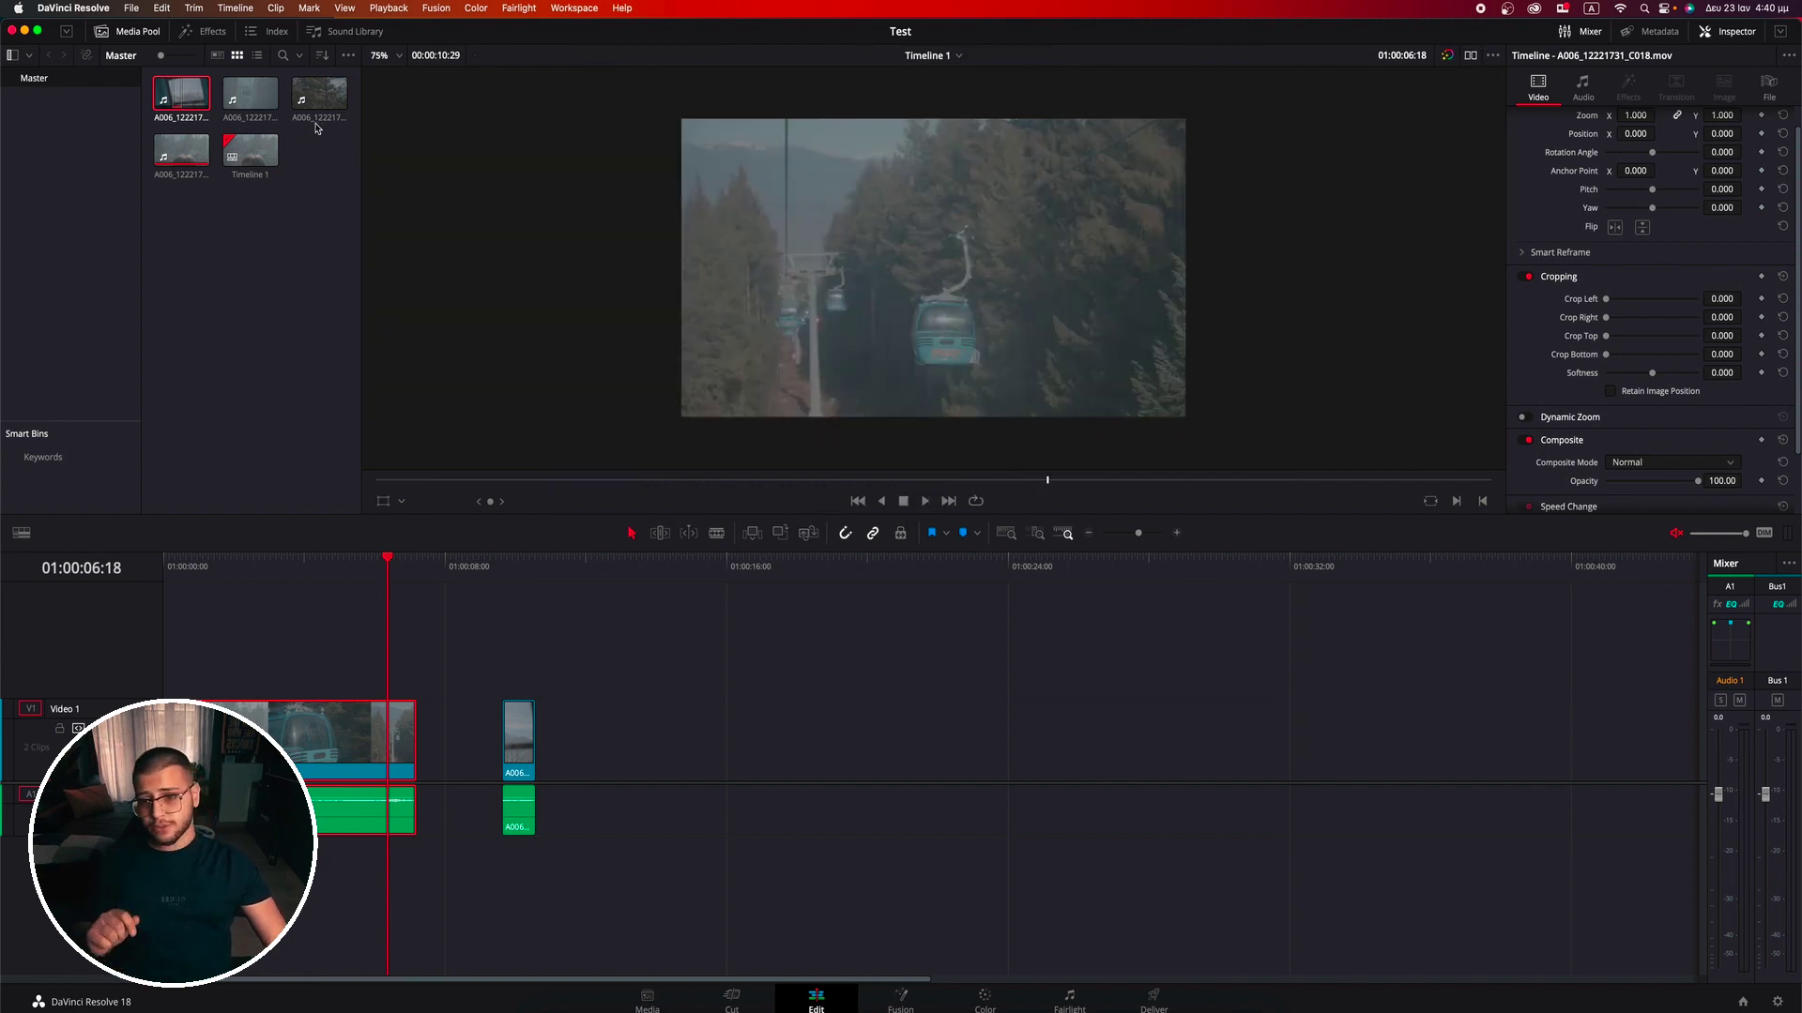
Step: Preview the second media pool clip, return the viewer to the timeline, and open Fusion
left_click(253, 108)
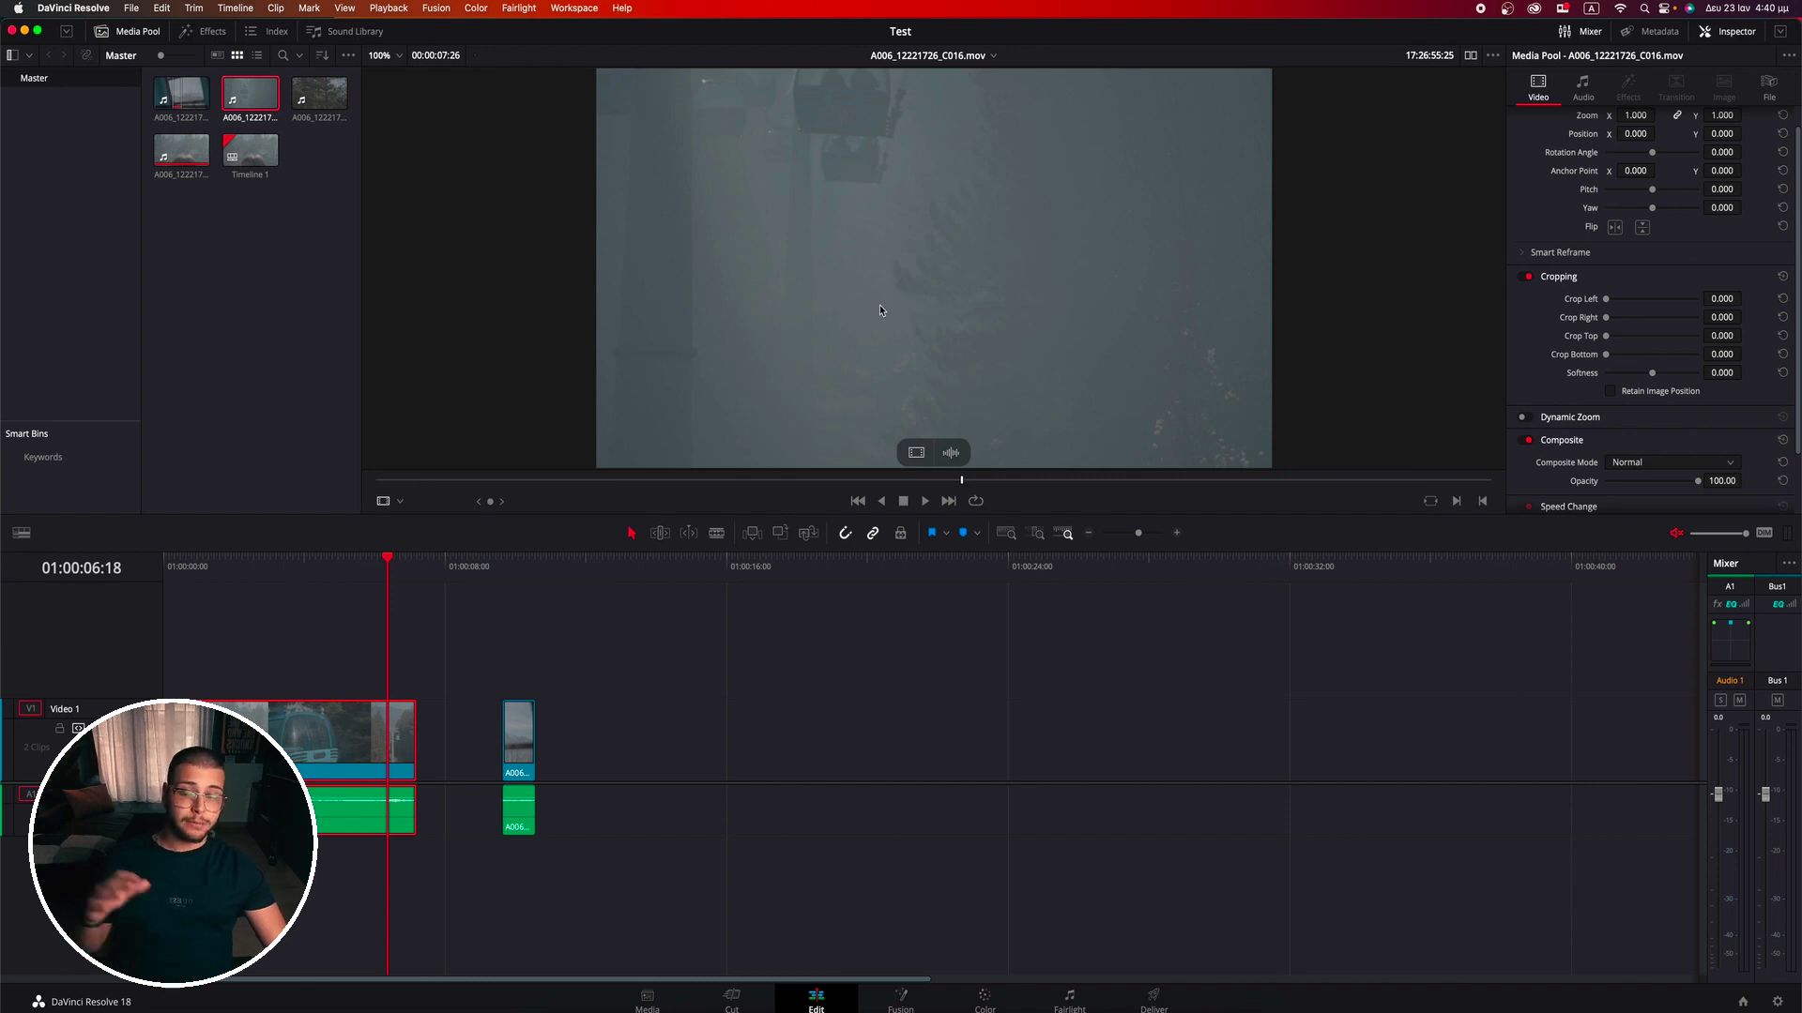
left_click(413, 650)
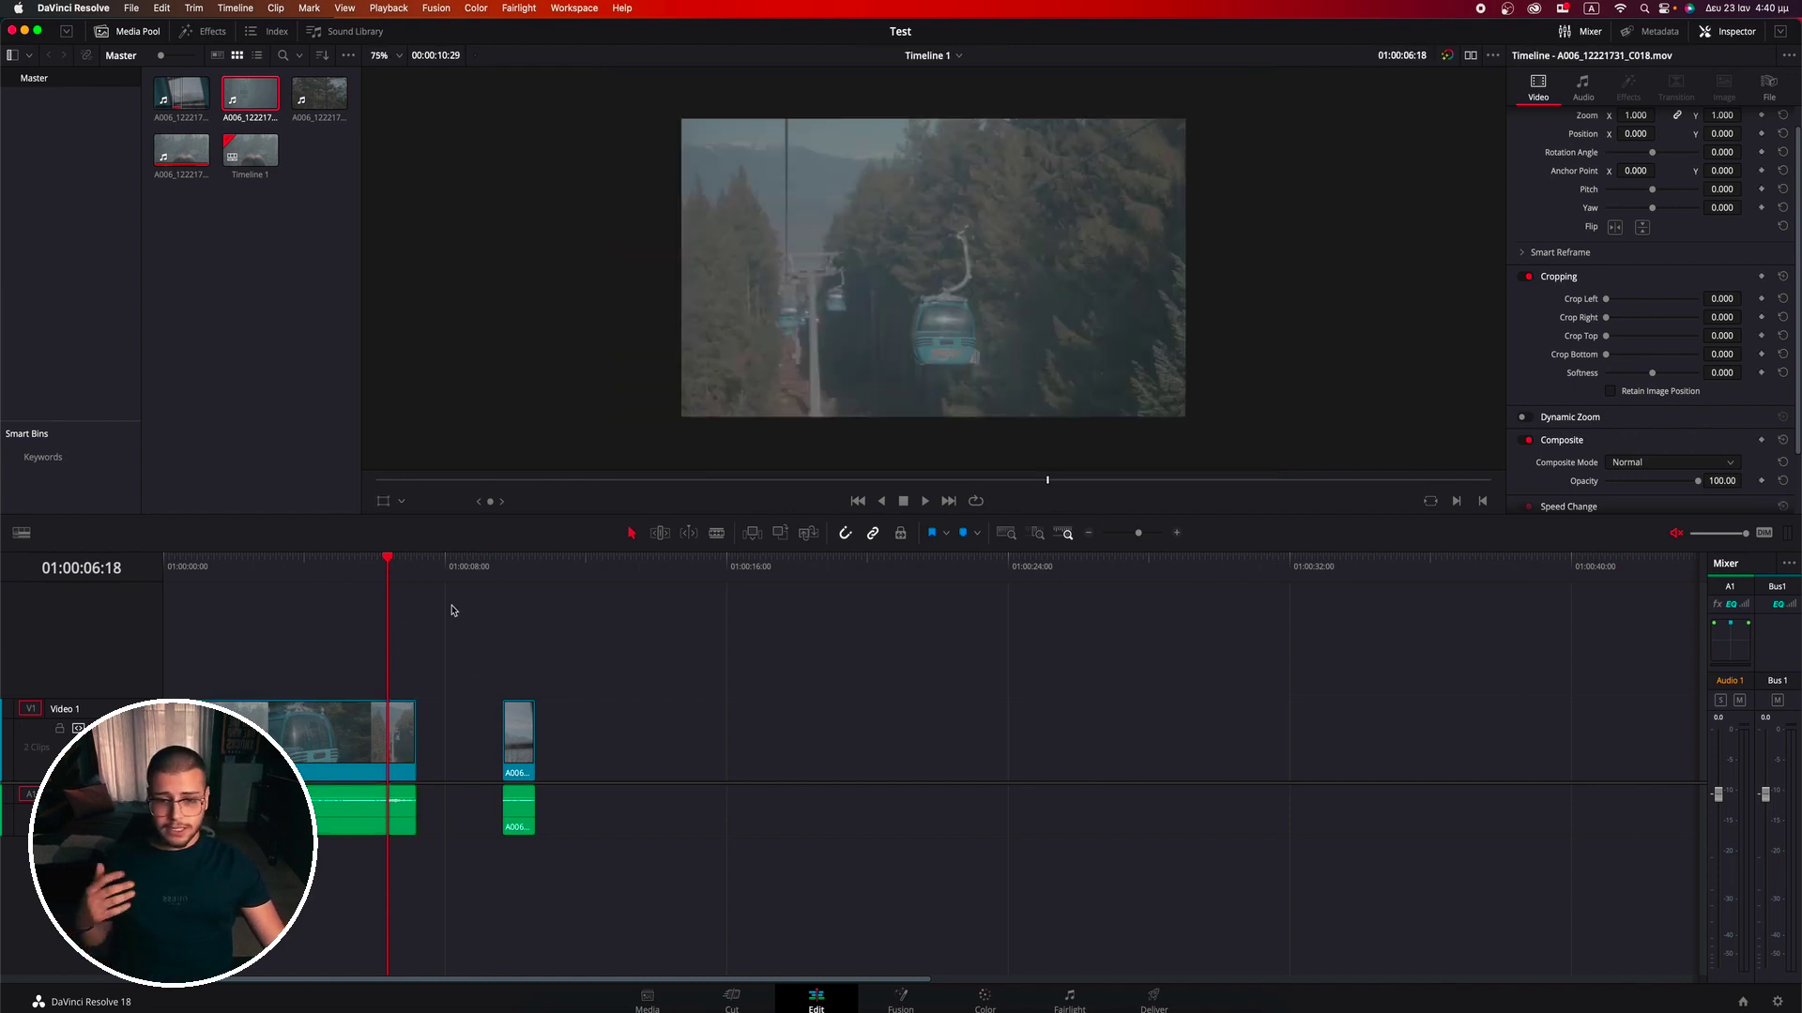
scroll(969, 317, "up", 1)
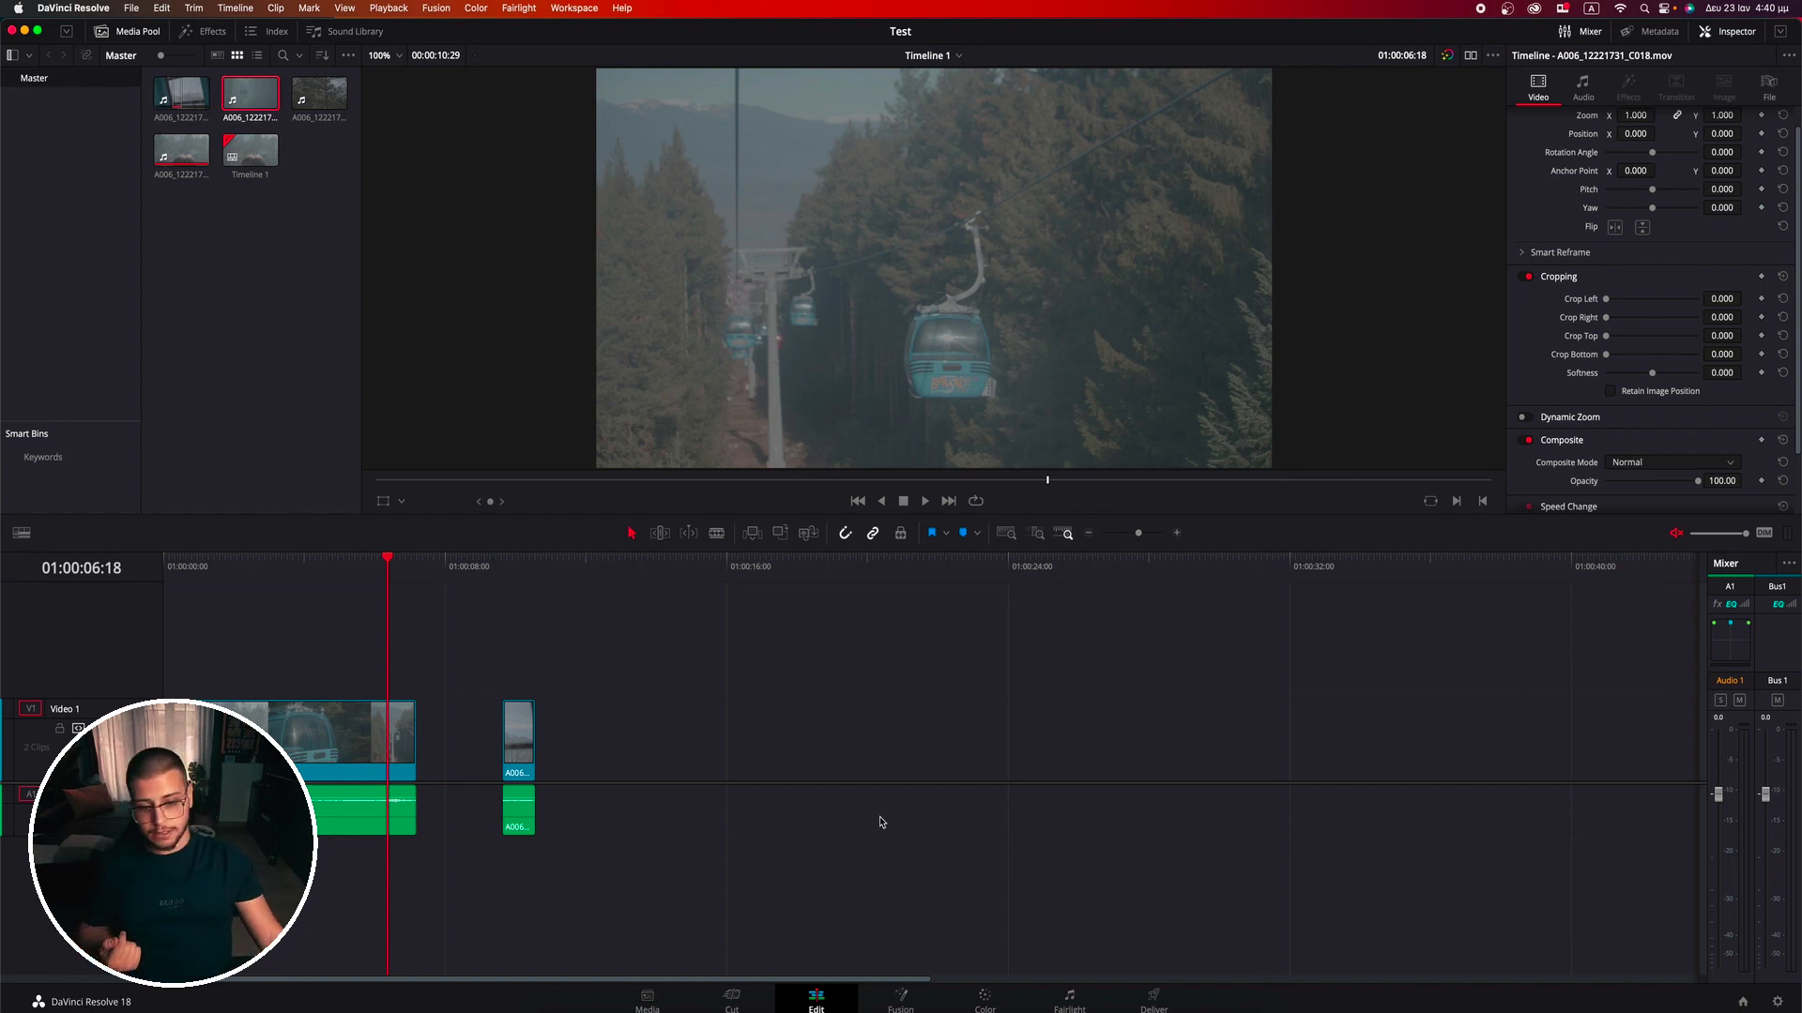
left_click(899, 1000)
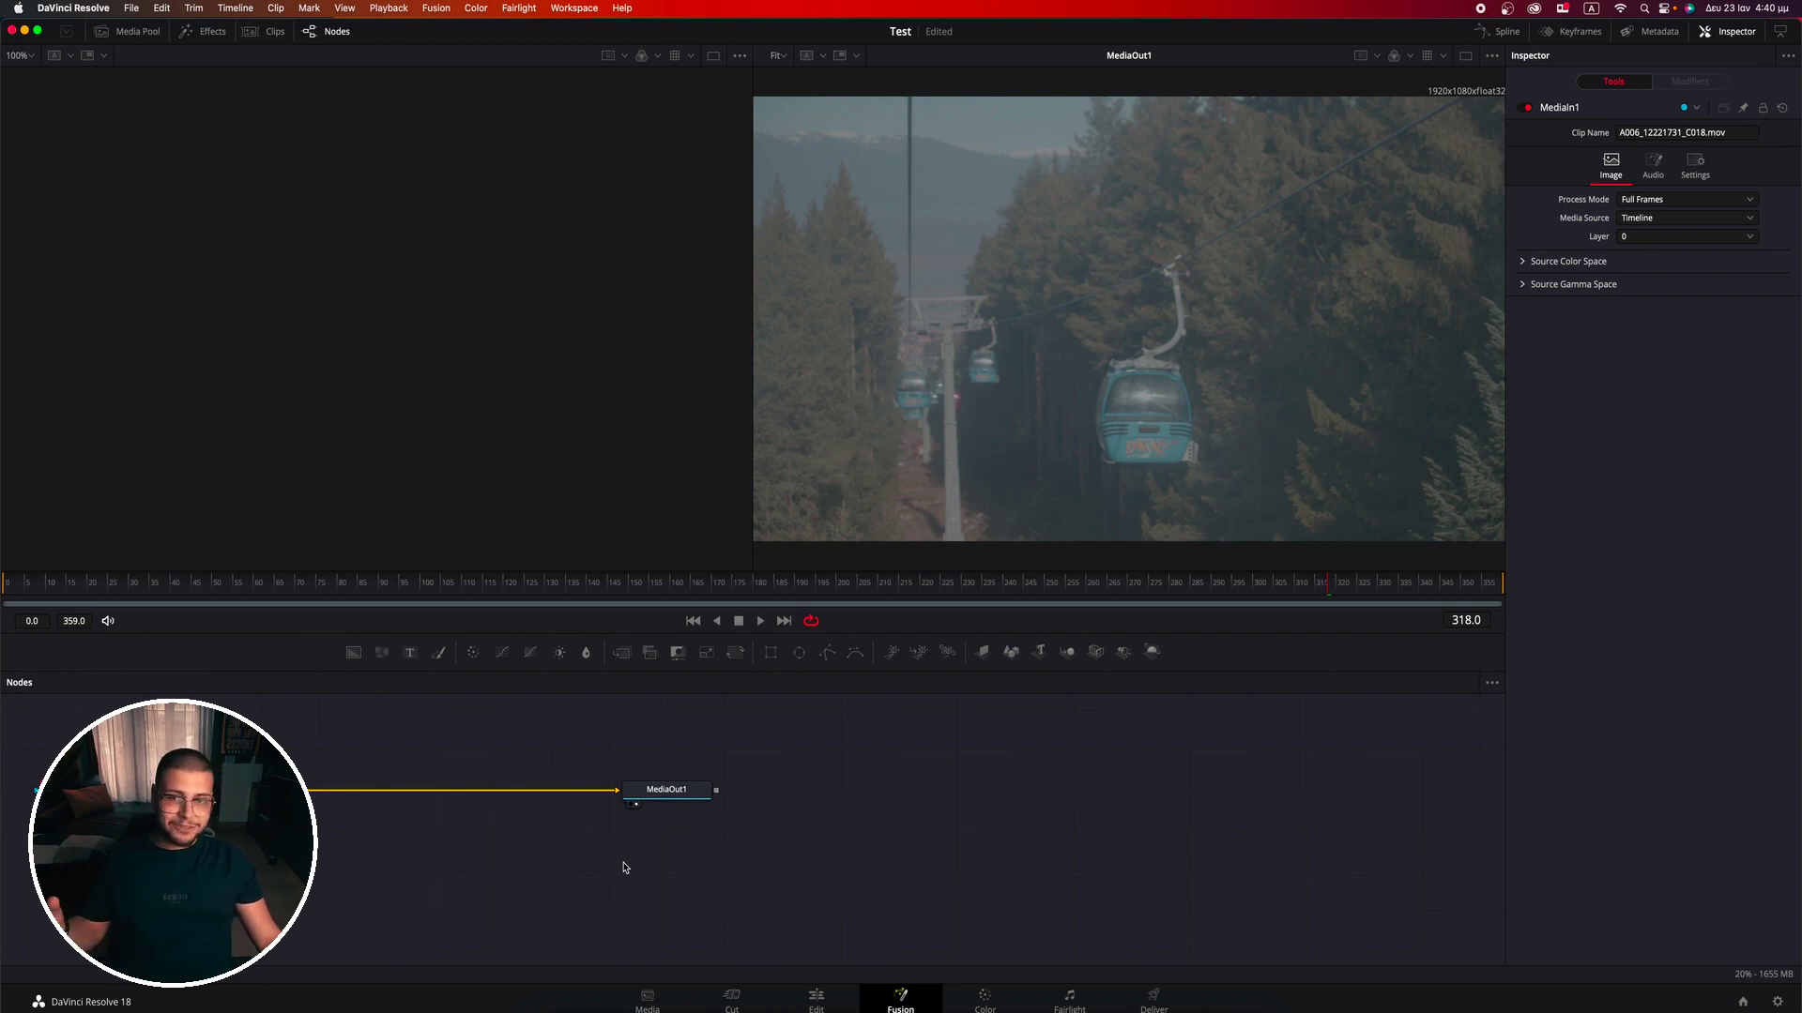
Step: Leave Fusion for the Color page, with the cable-car clip's wheels and curves at defaults
scroll(624, 868, "left", 2)
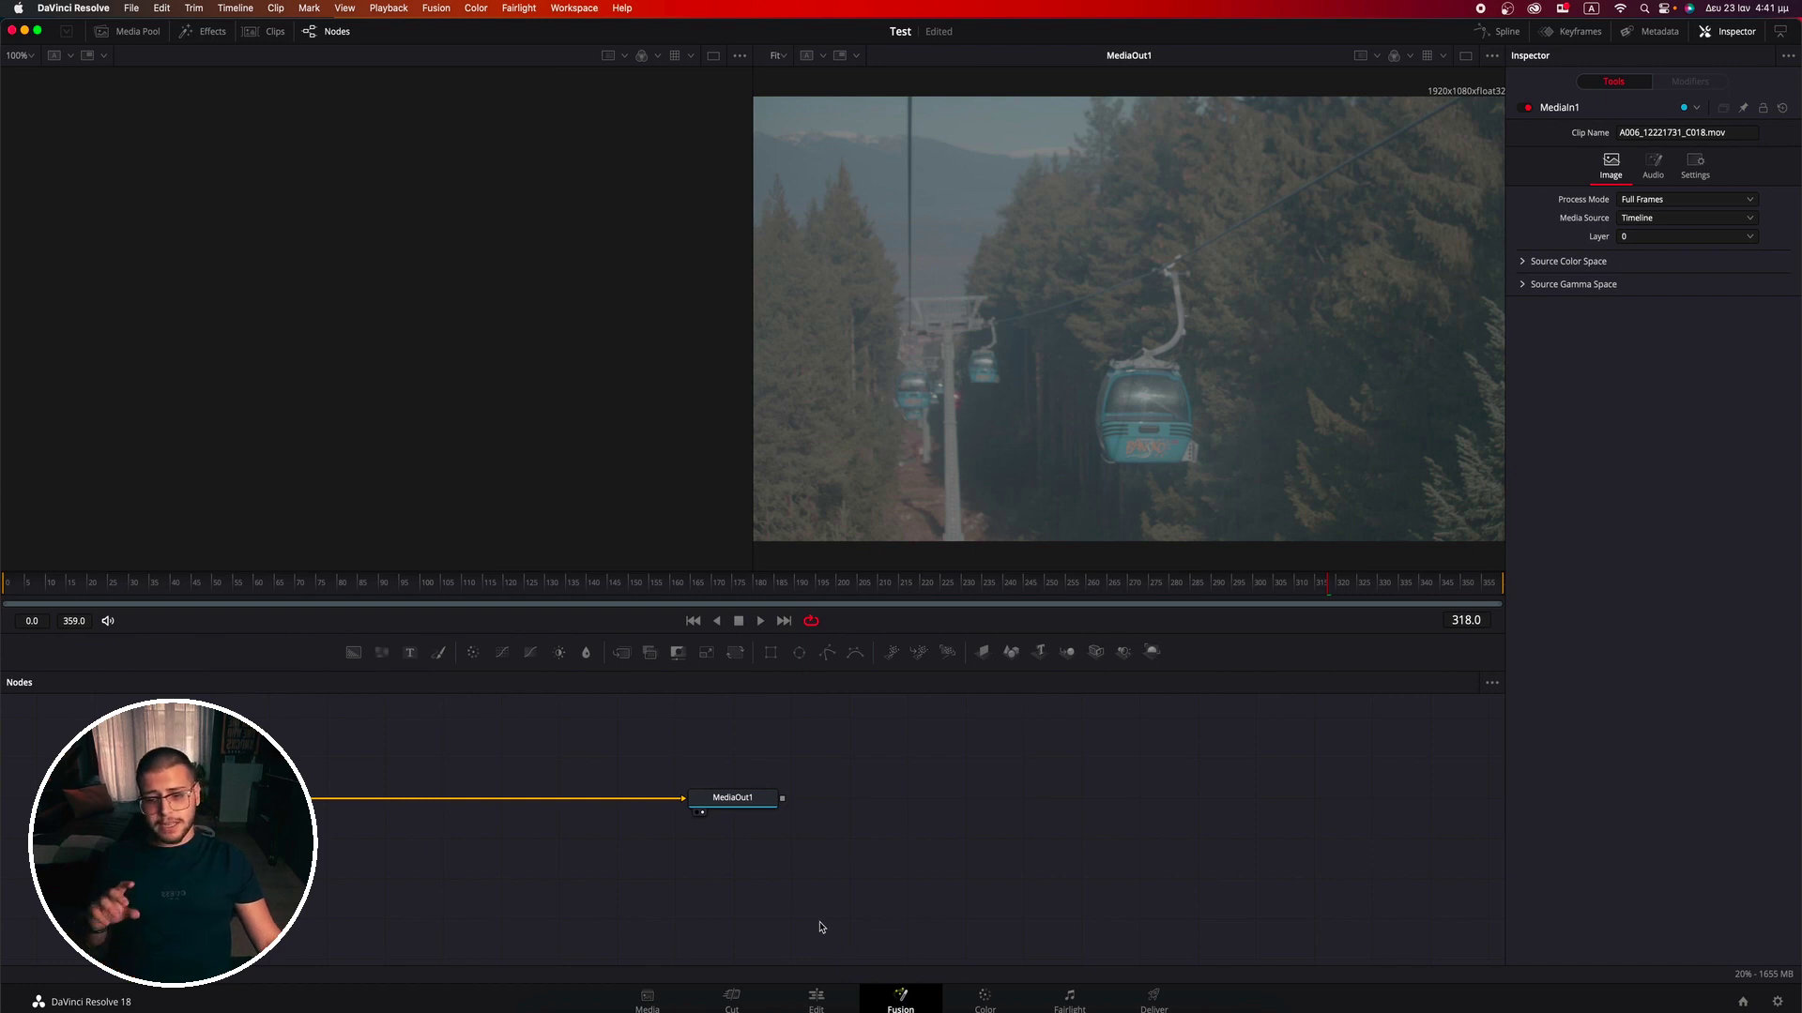
scroll(820, 927, "left", 5)
scroll(820, 927, "up", 1)
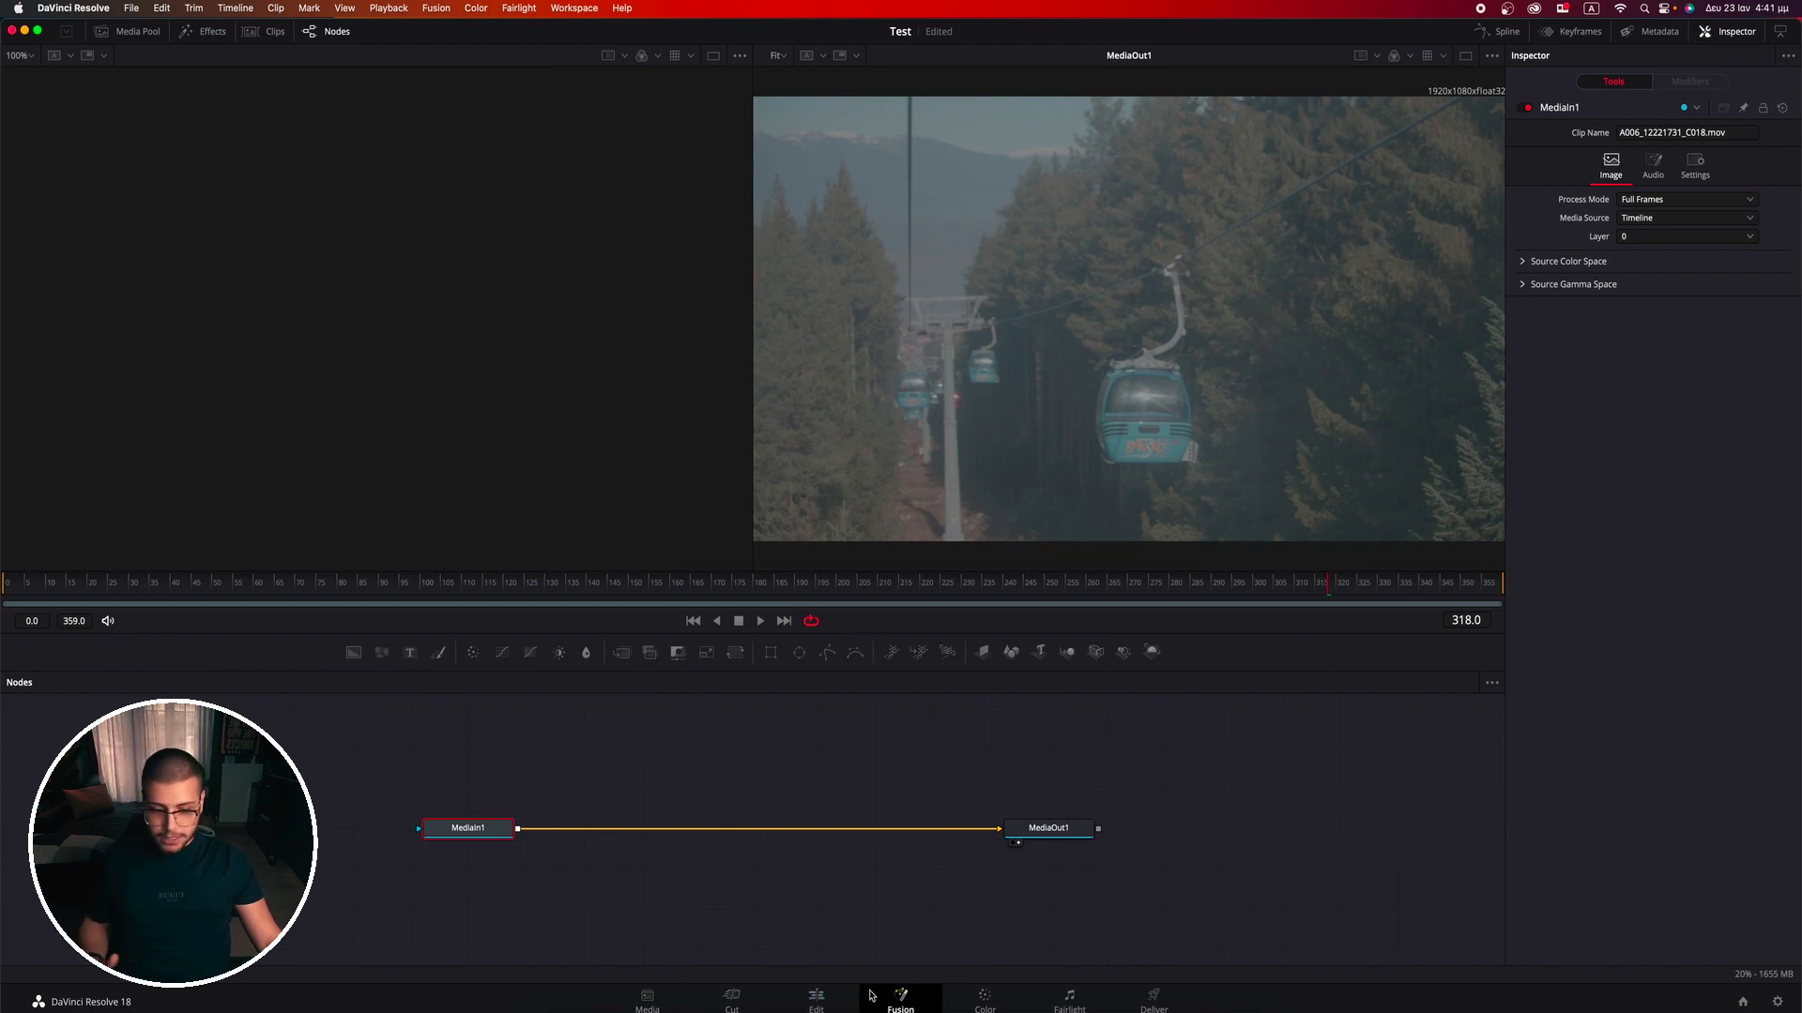
left_click(998, 1004)
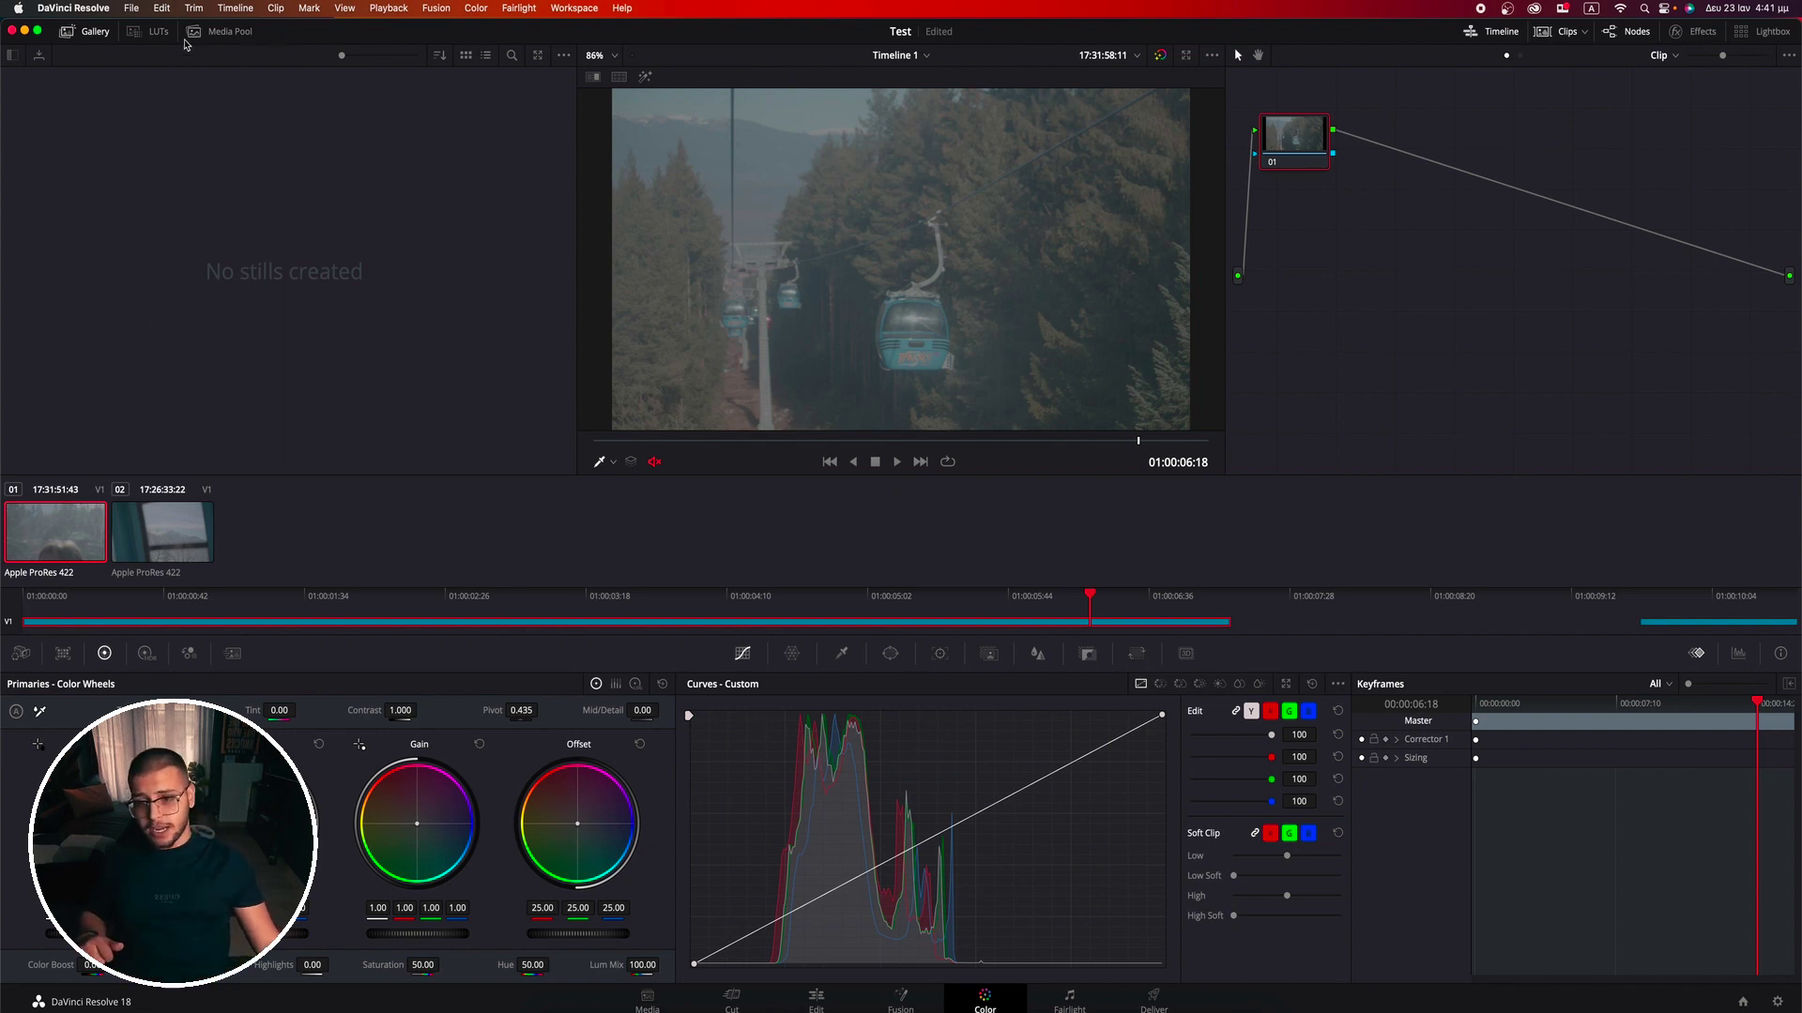
left_click(154, 36)
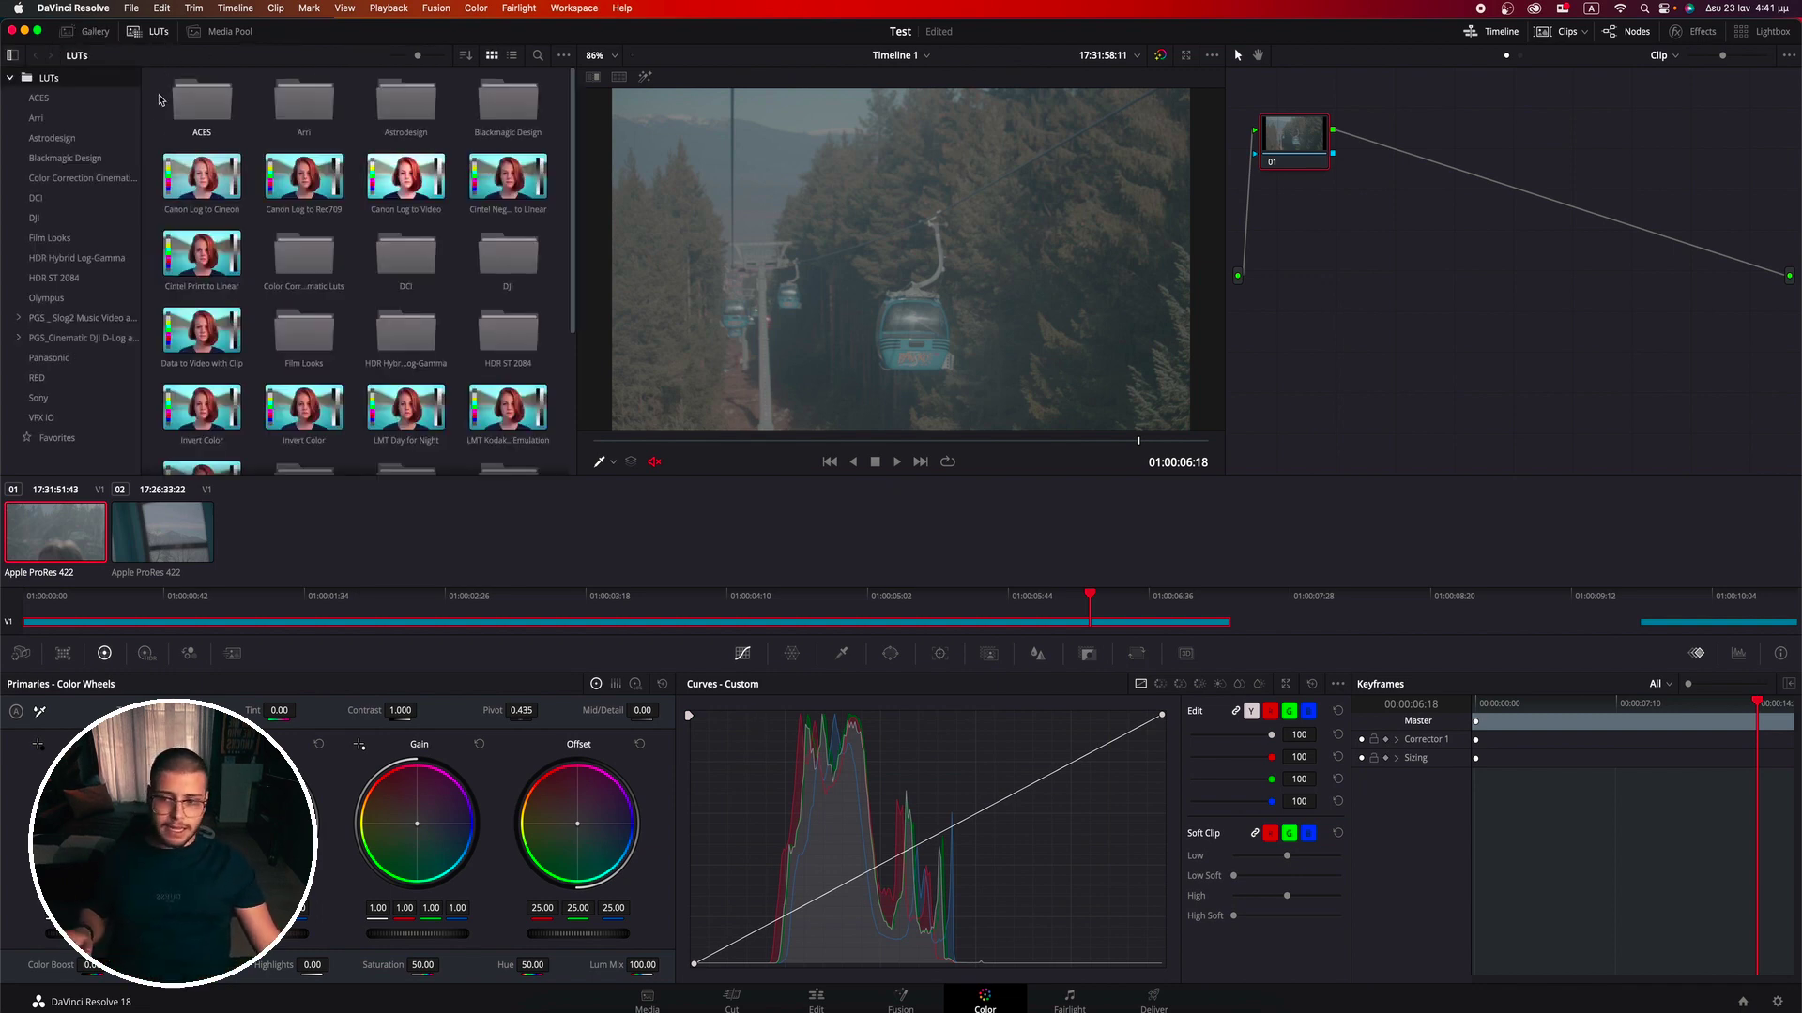
left_click(197, 31)
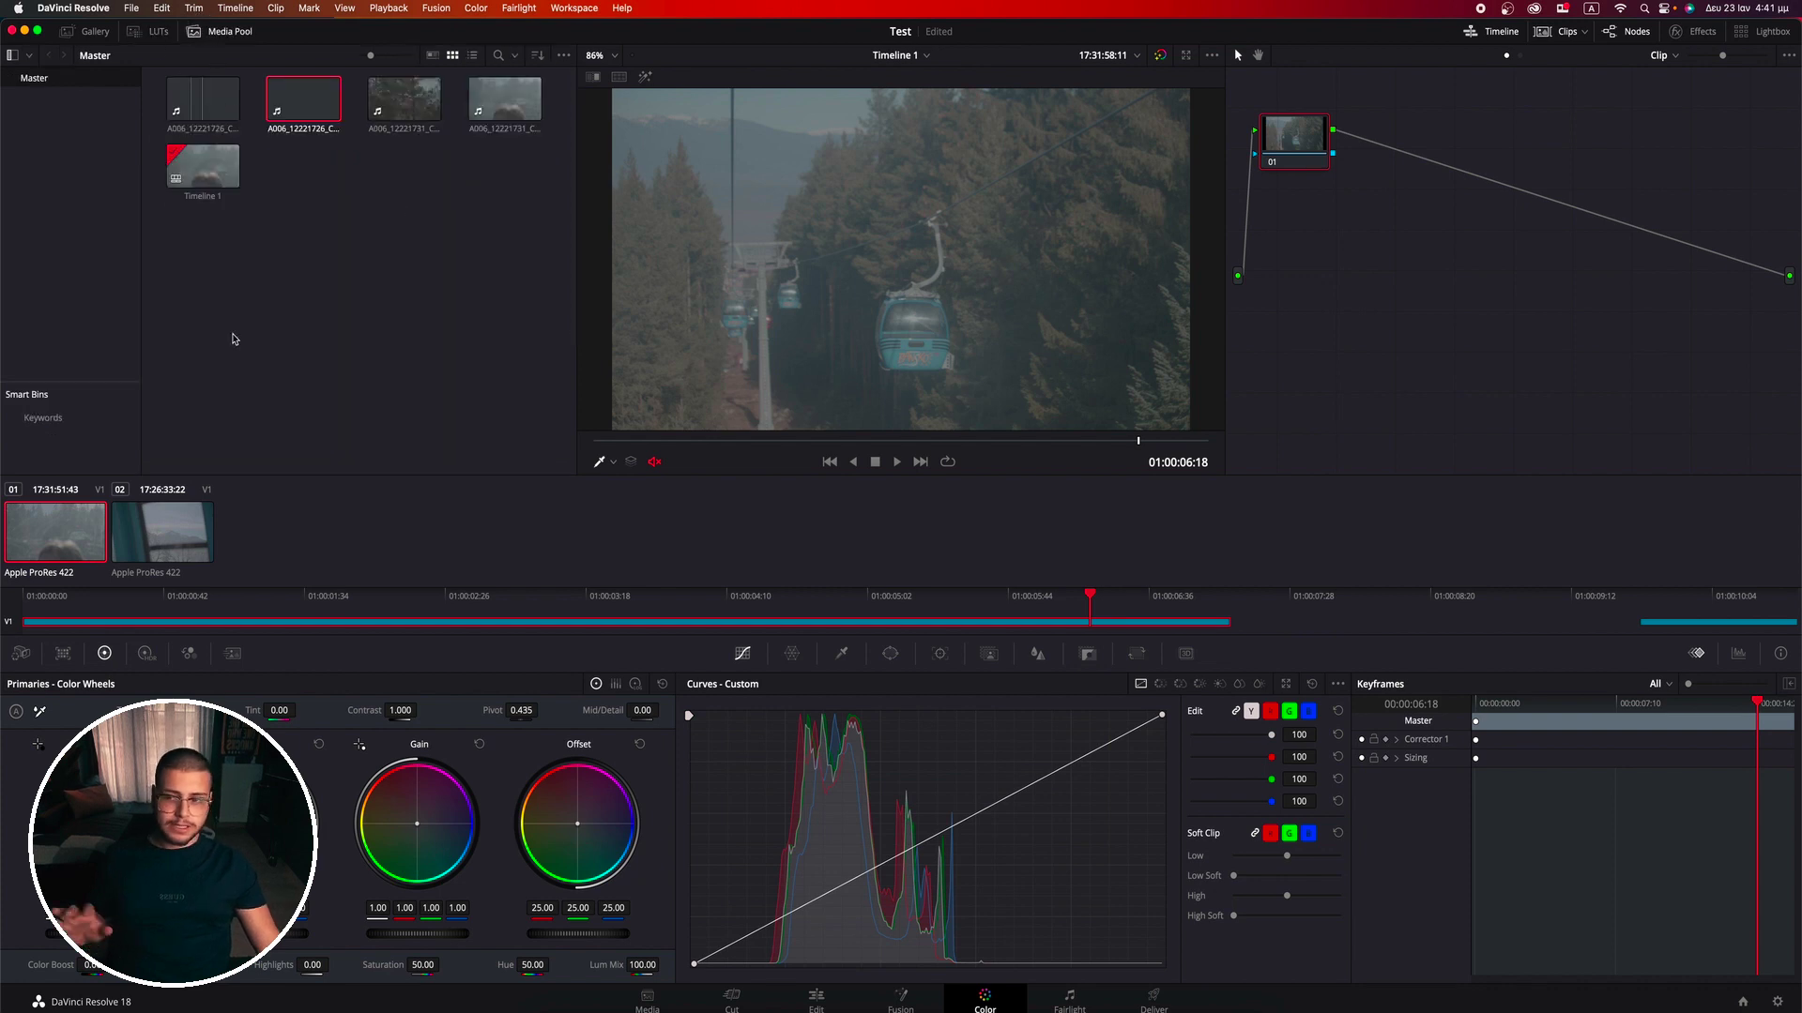
left_click(83, 33)
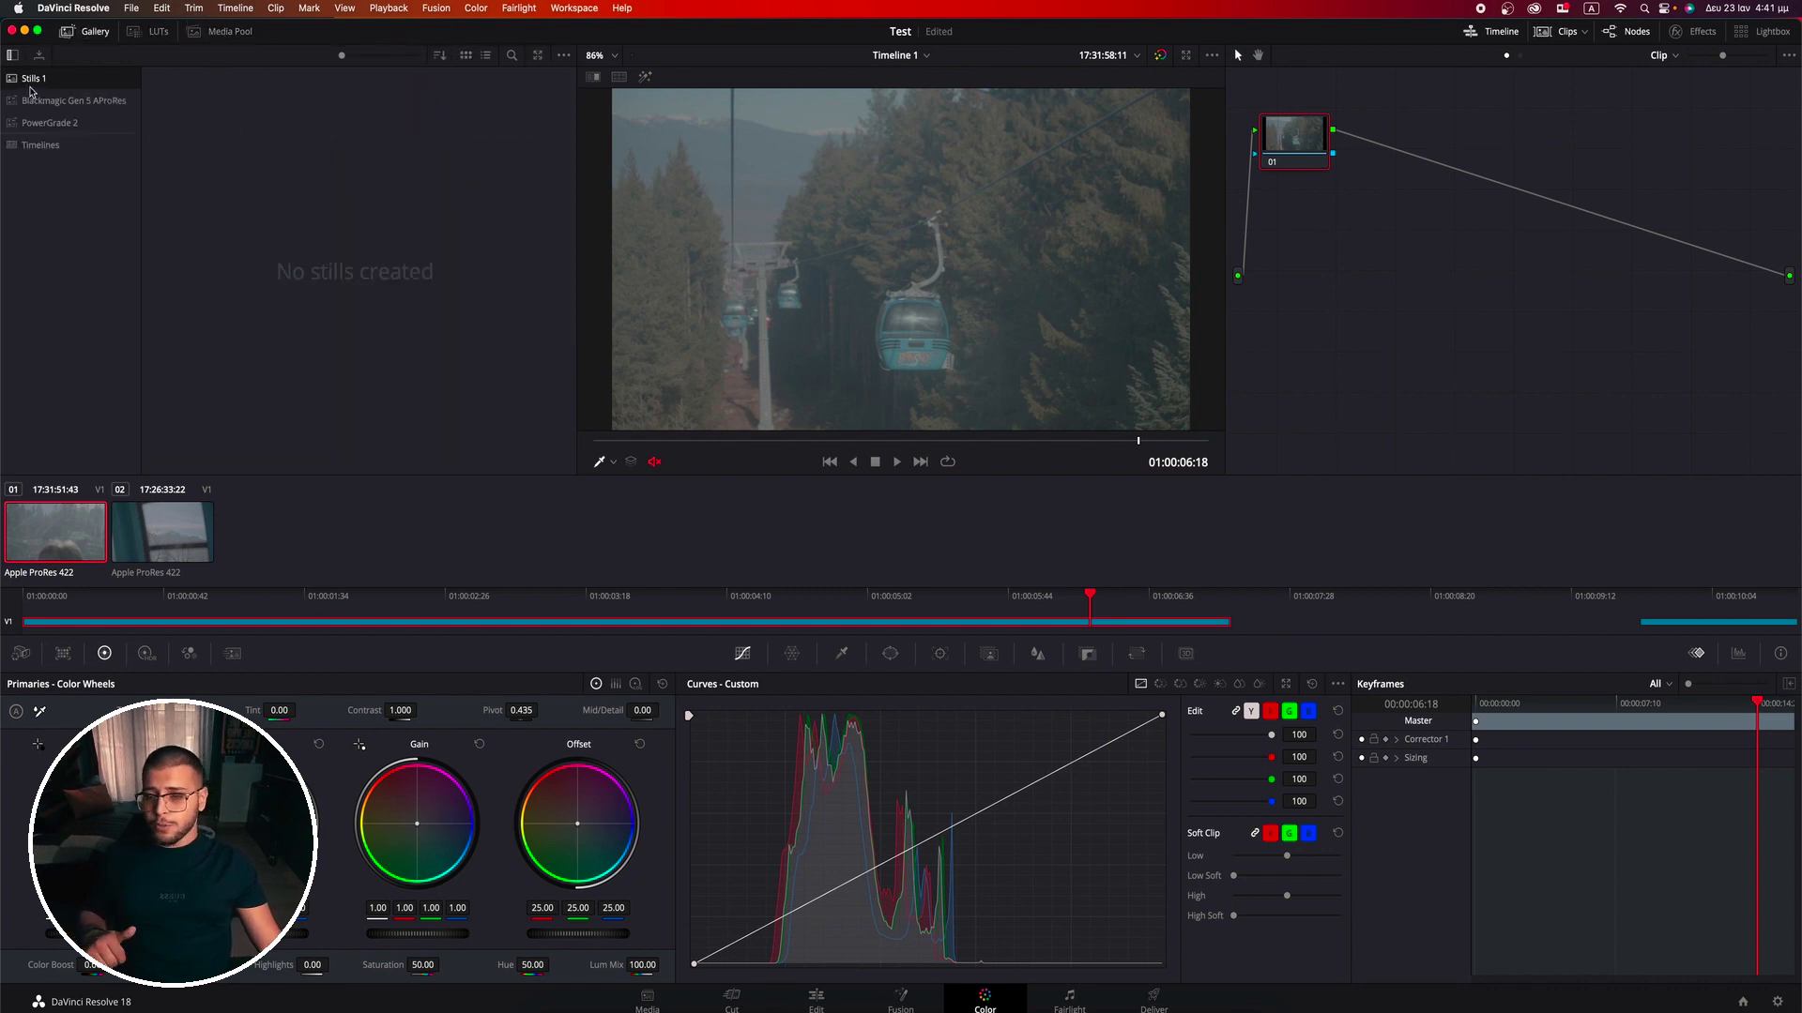
left_click(56, 123)
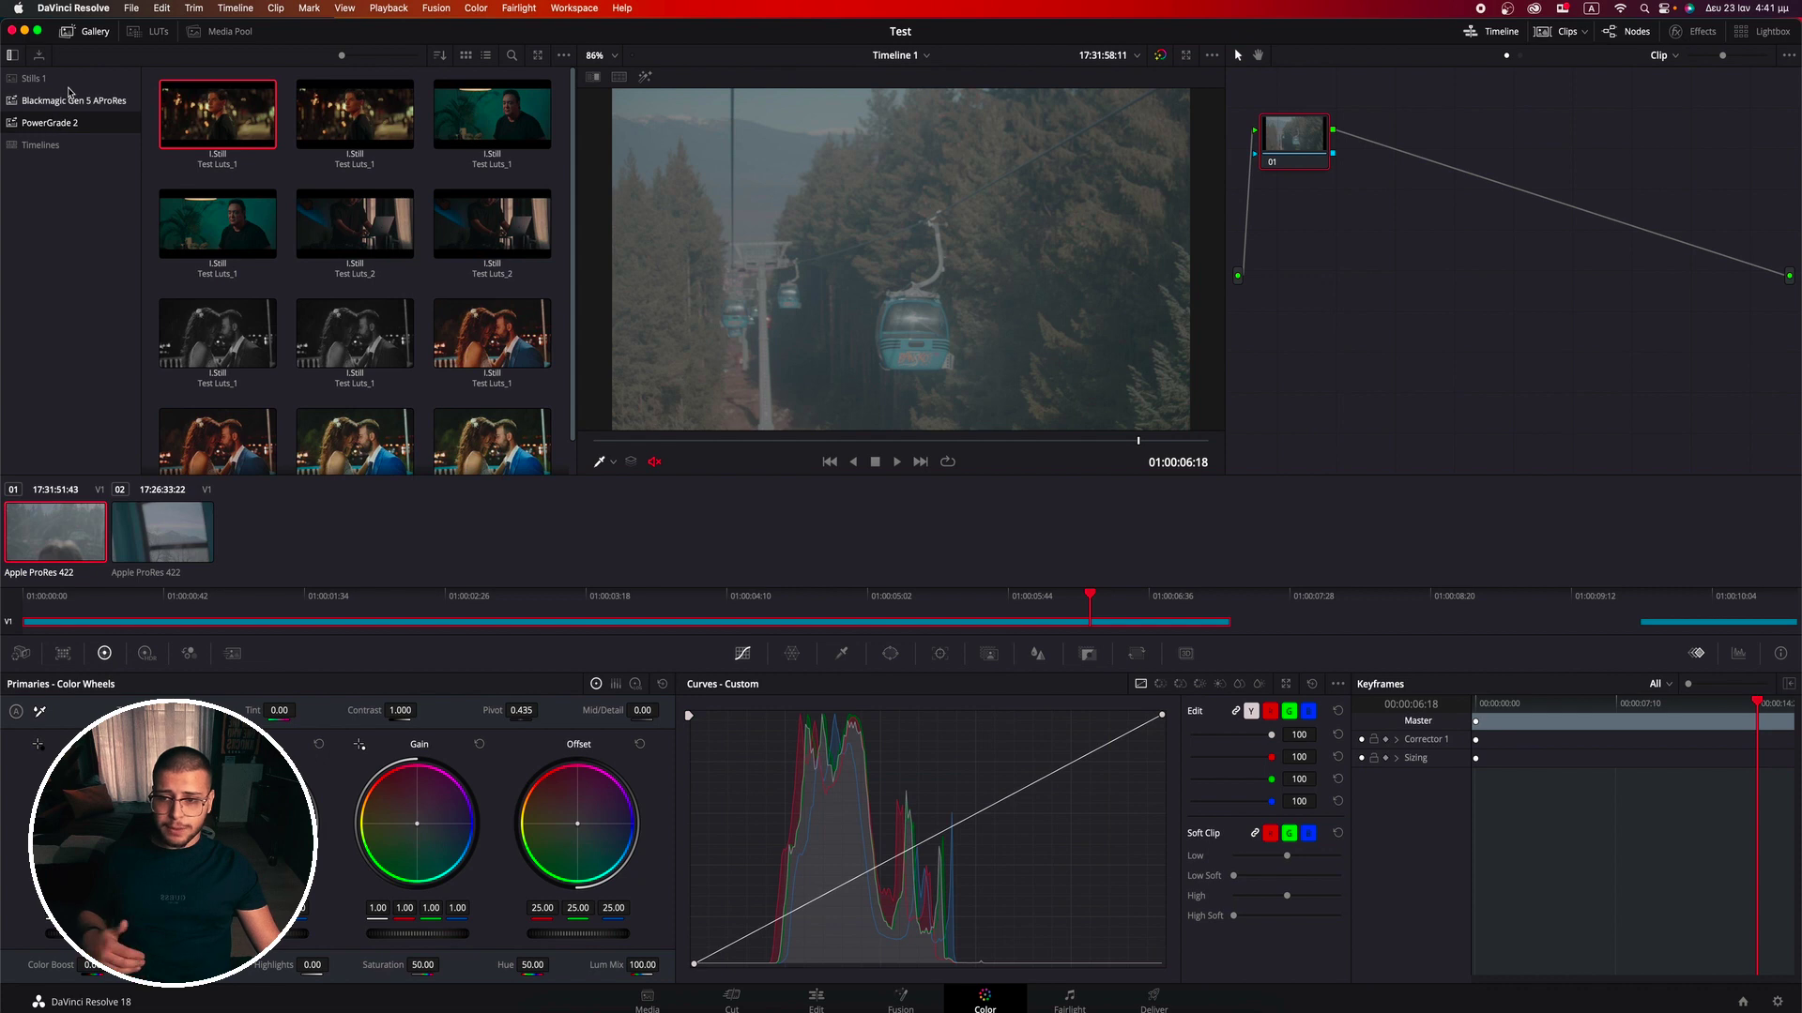
left_click(37, 79)
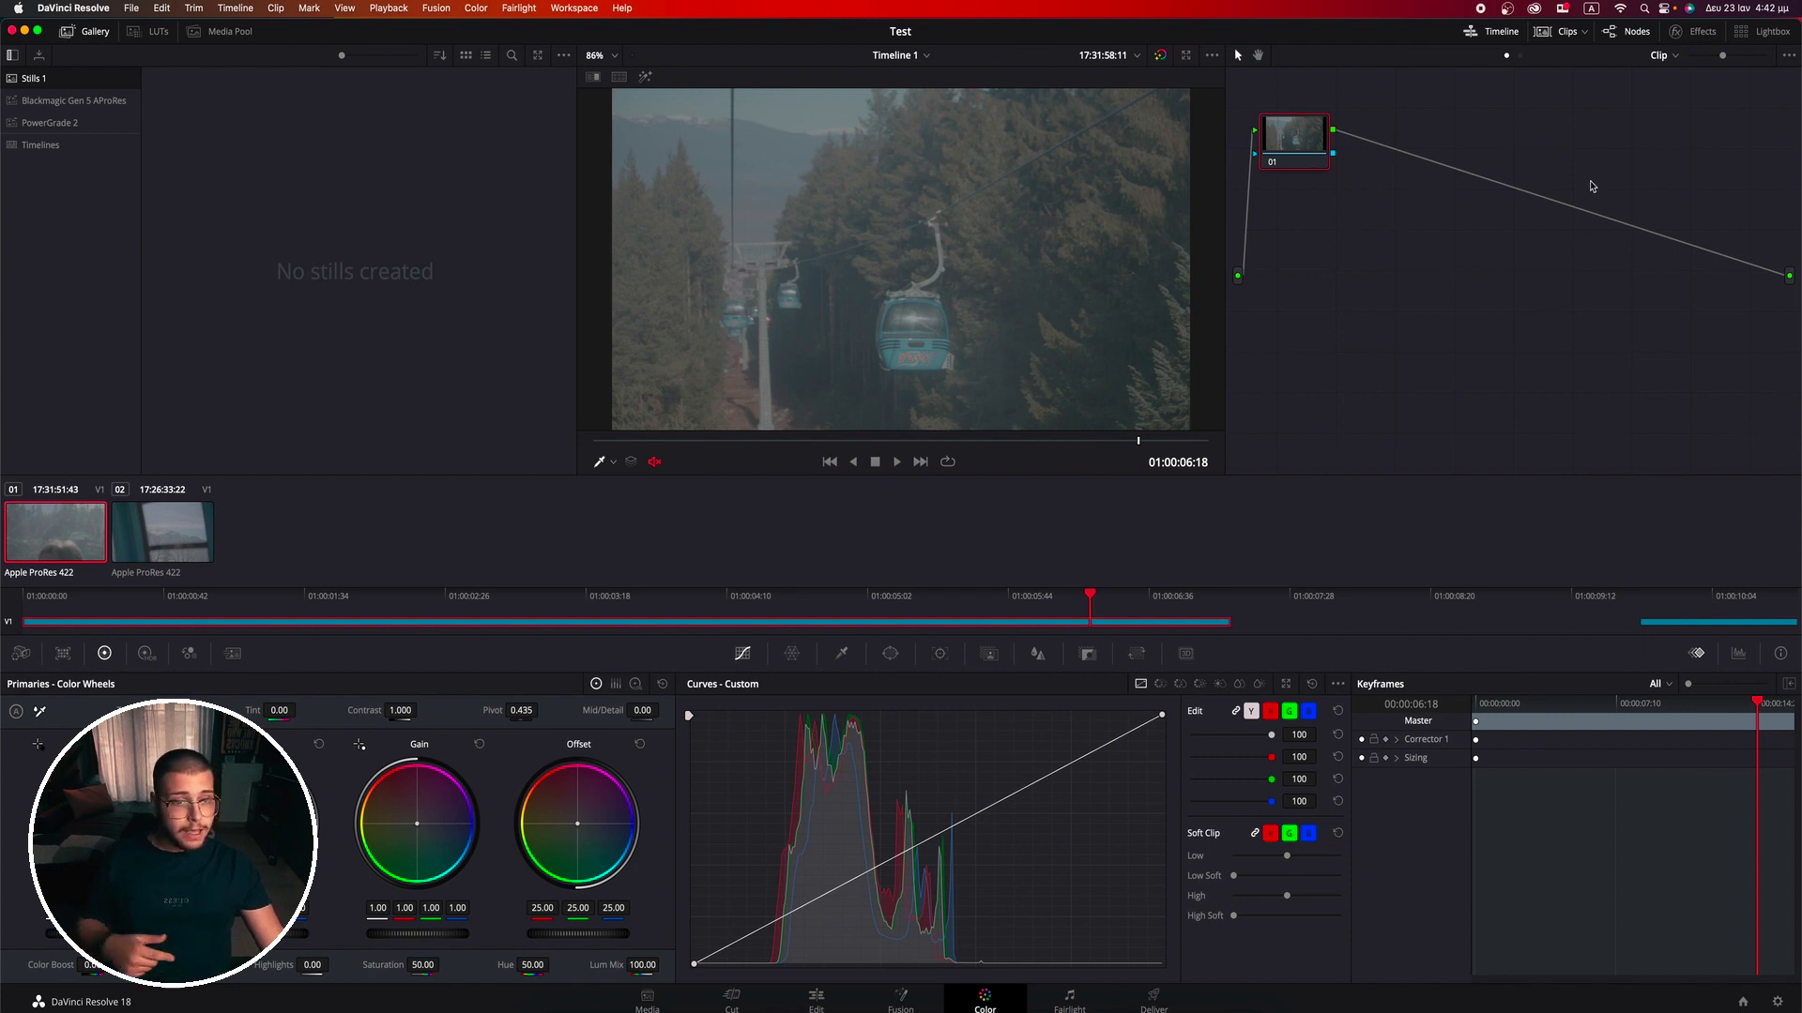
Step: Toggle the Timeline, Clips and Nodes panels off and back on
left_click(1494, 34)
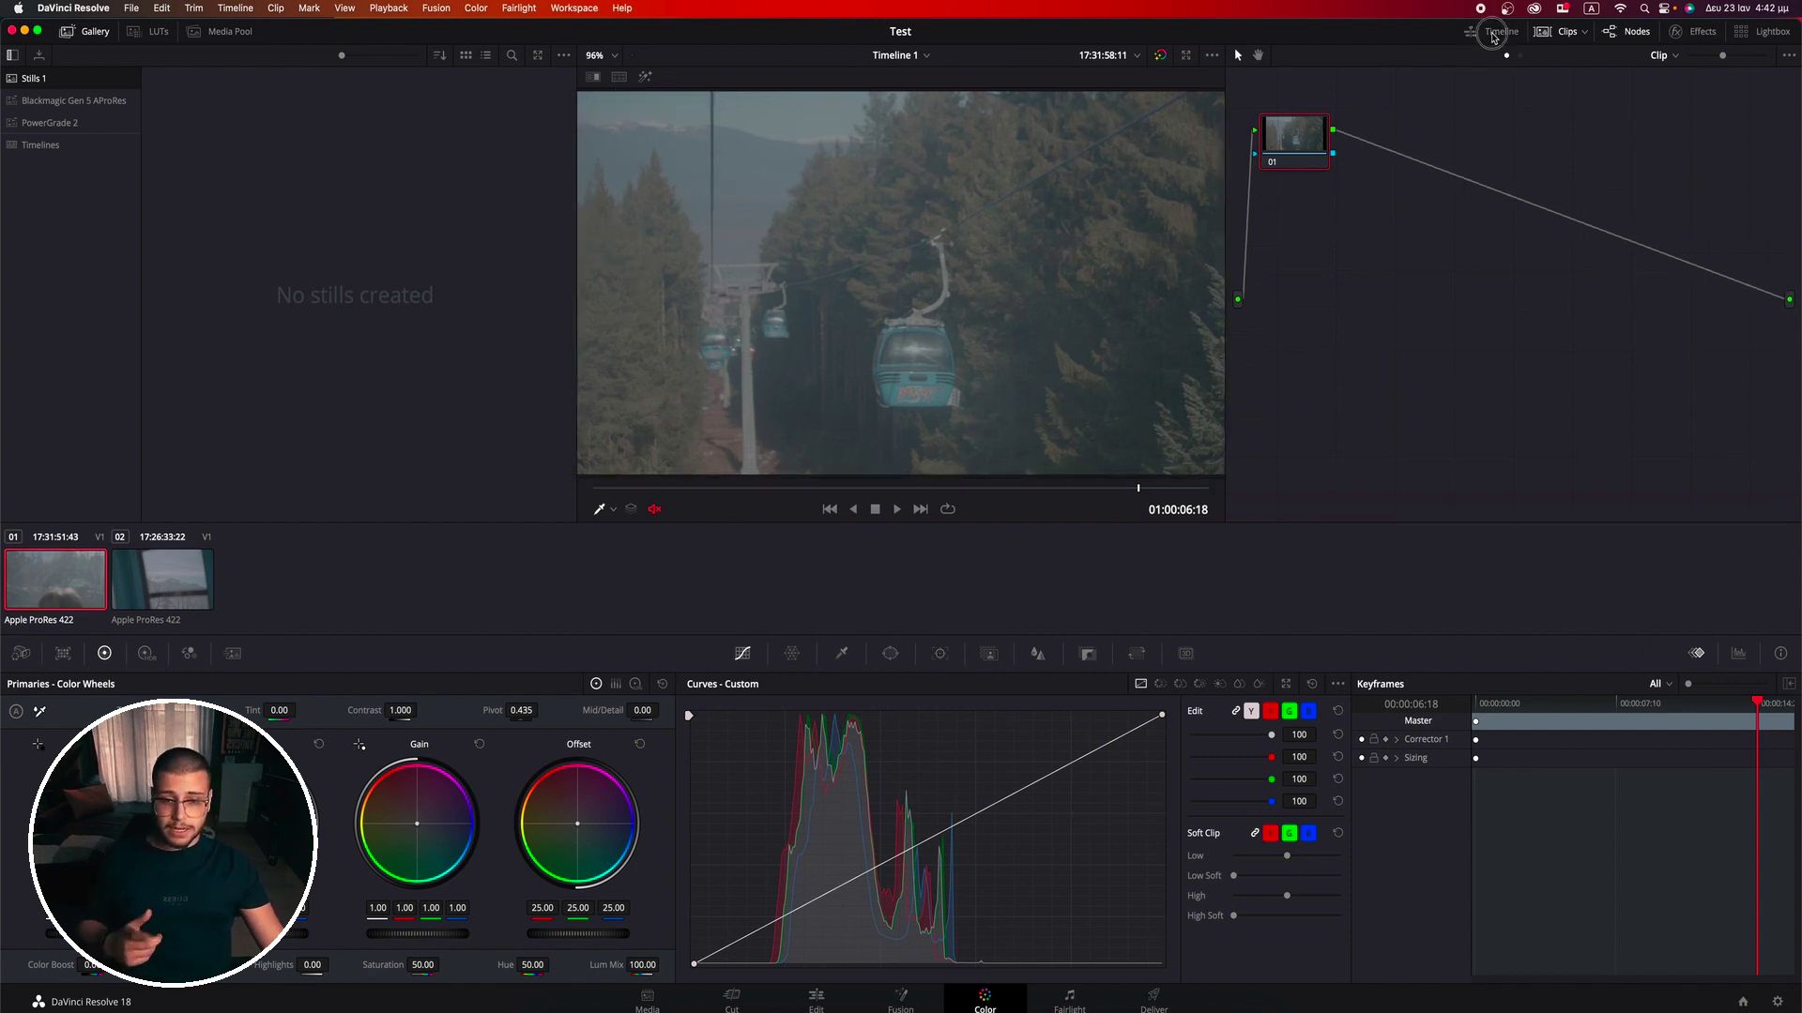
left_click(1494, 34)
left_click(1562, 34)
left_click(1562, 38)
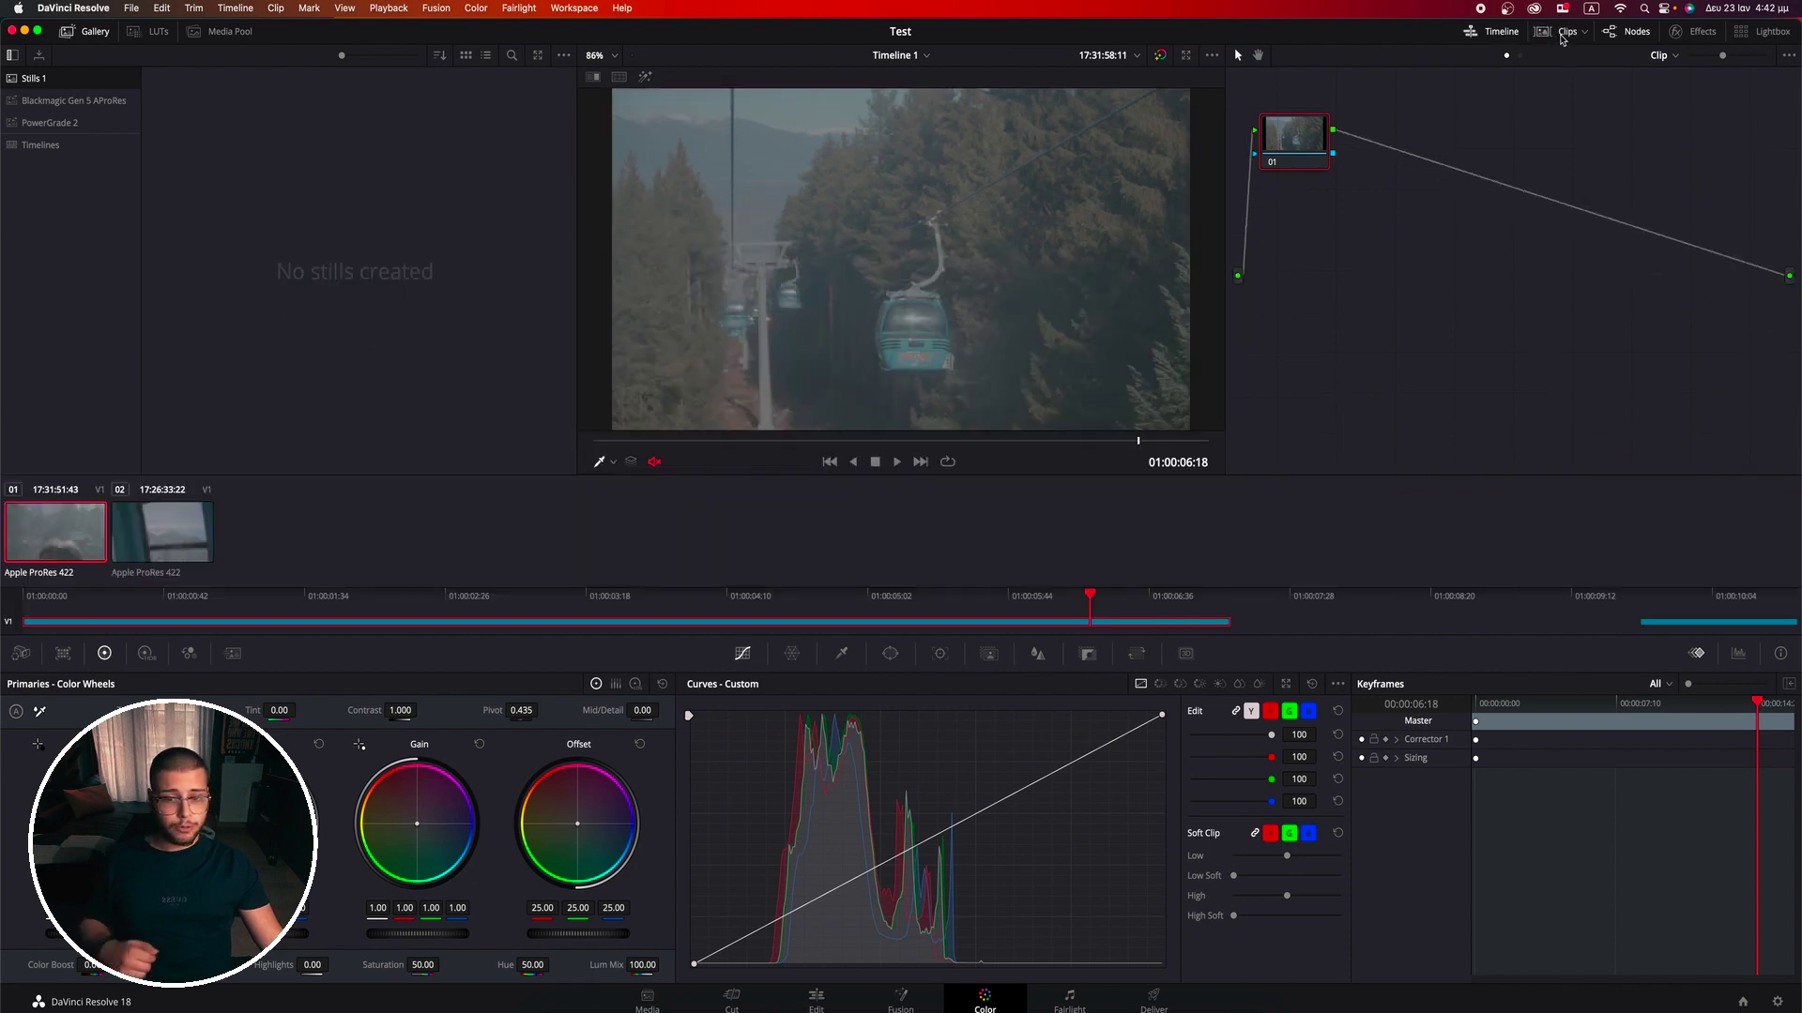
left_click(1633, 38)
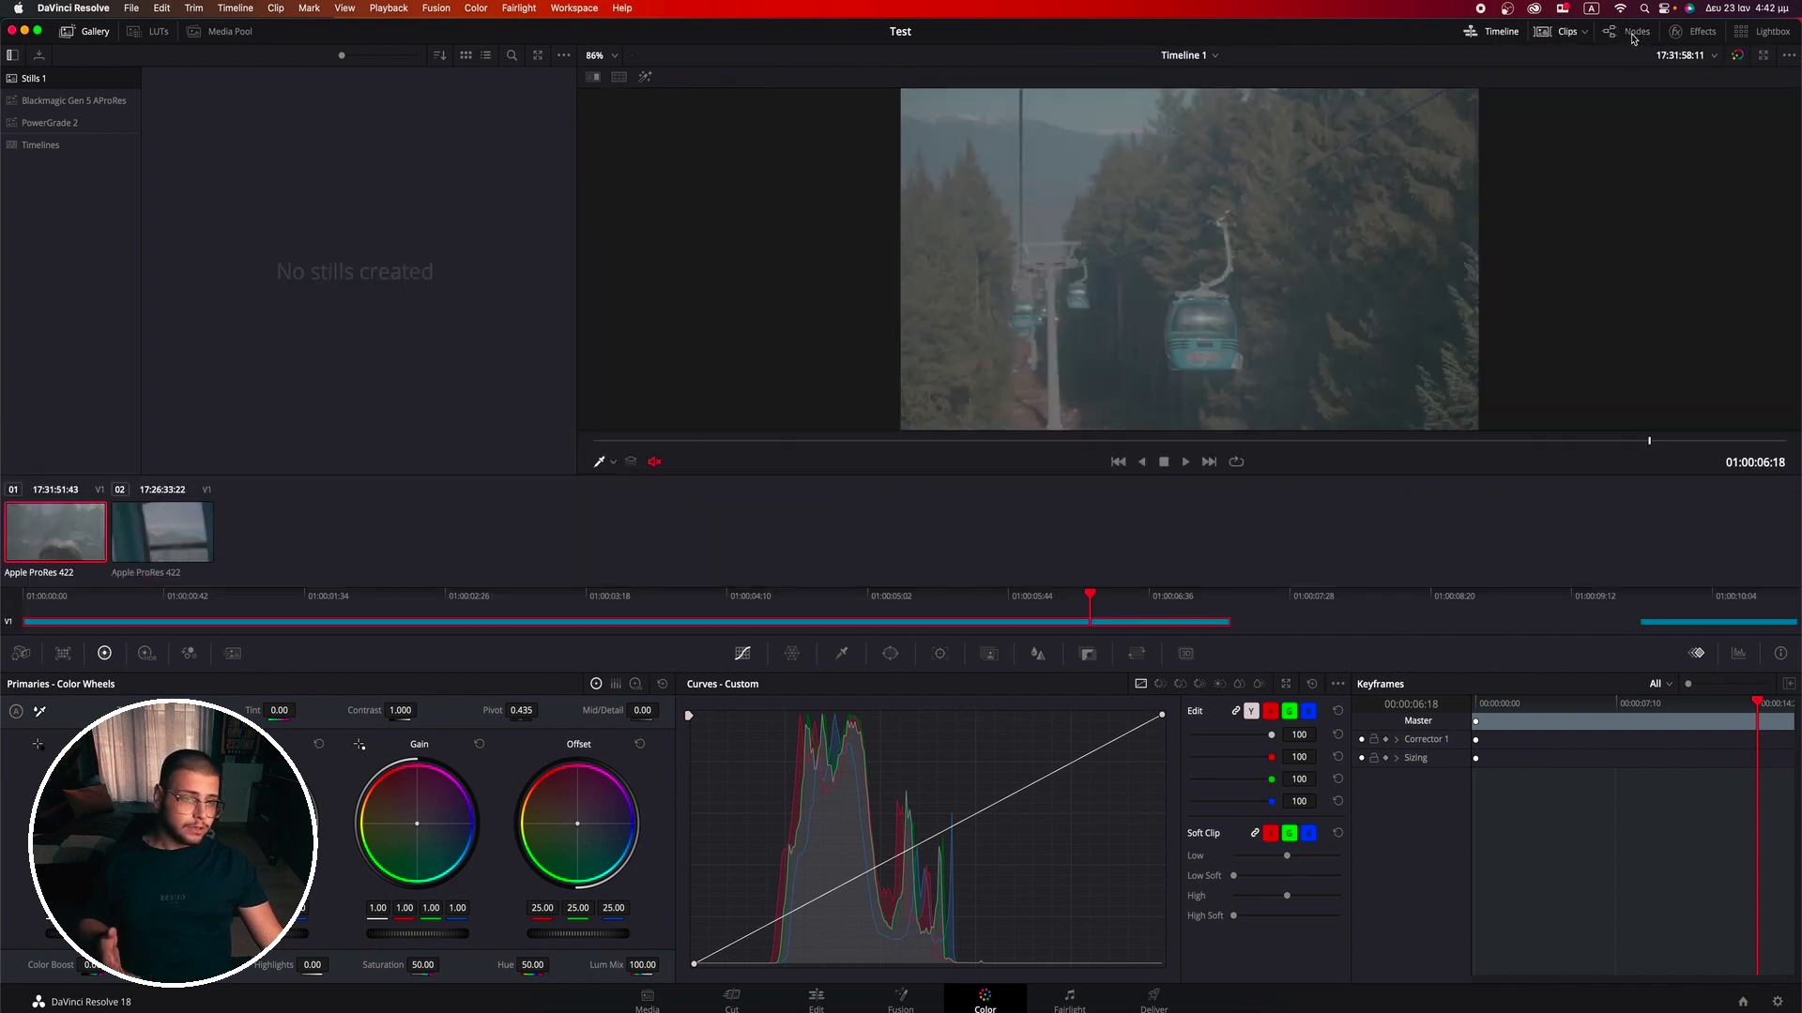
left_click(1634, 38)
Step: Show the Resolve FX effects library beside the node graph, browsing to the Light and Refine effects
left_click(1701, 36)
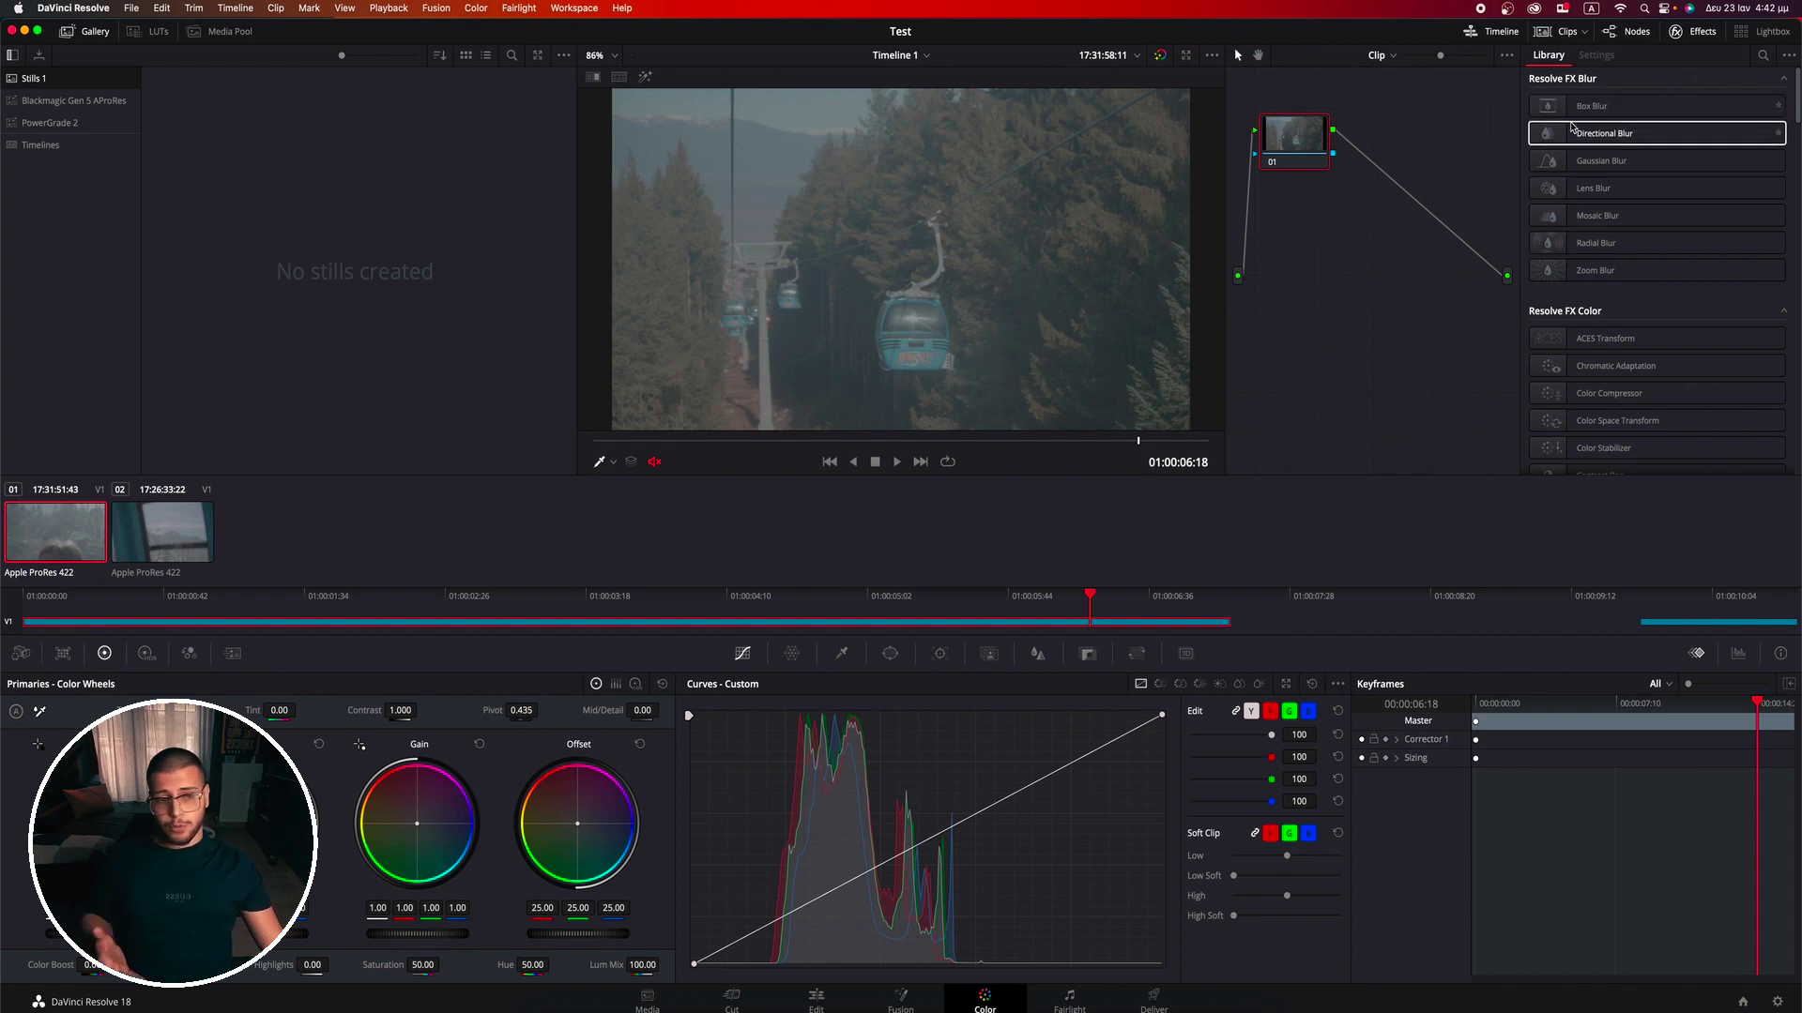
scroll(1630, 174, "down", 2)
scroll(1630, 174, "down", 3)
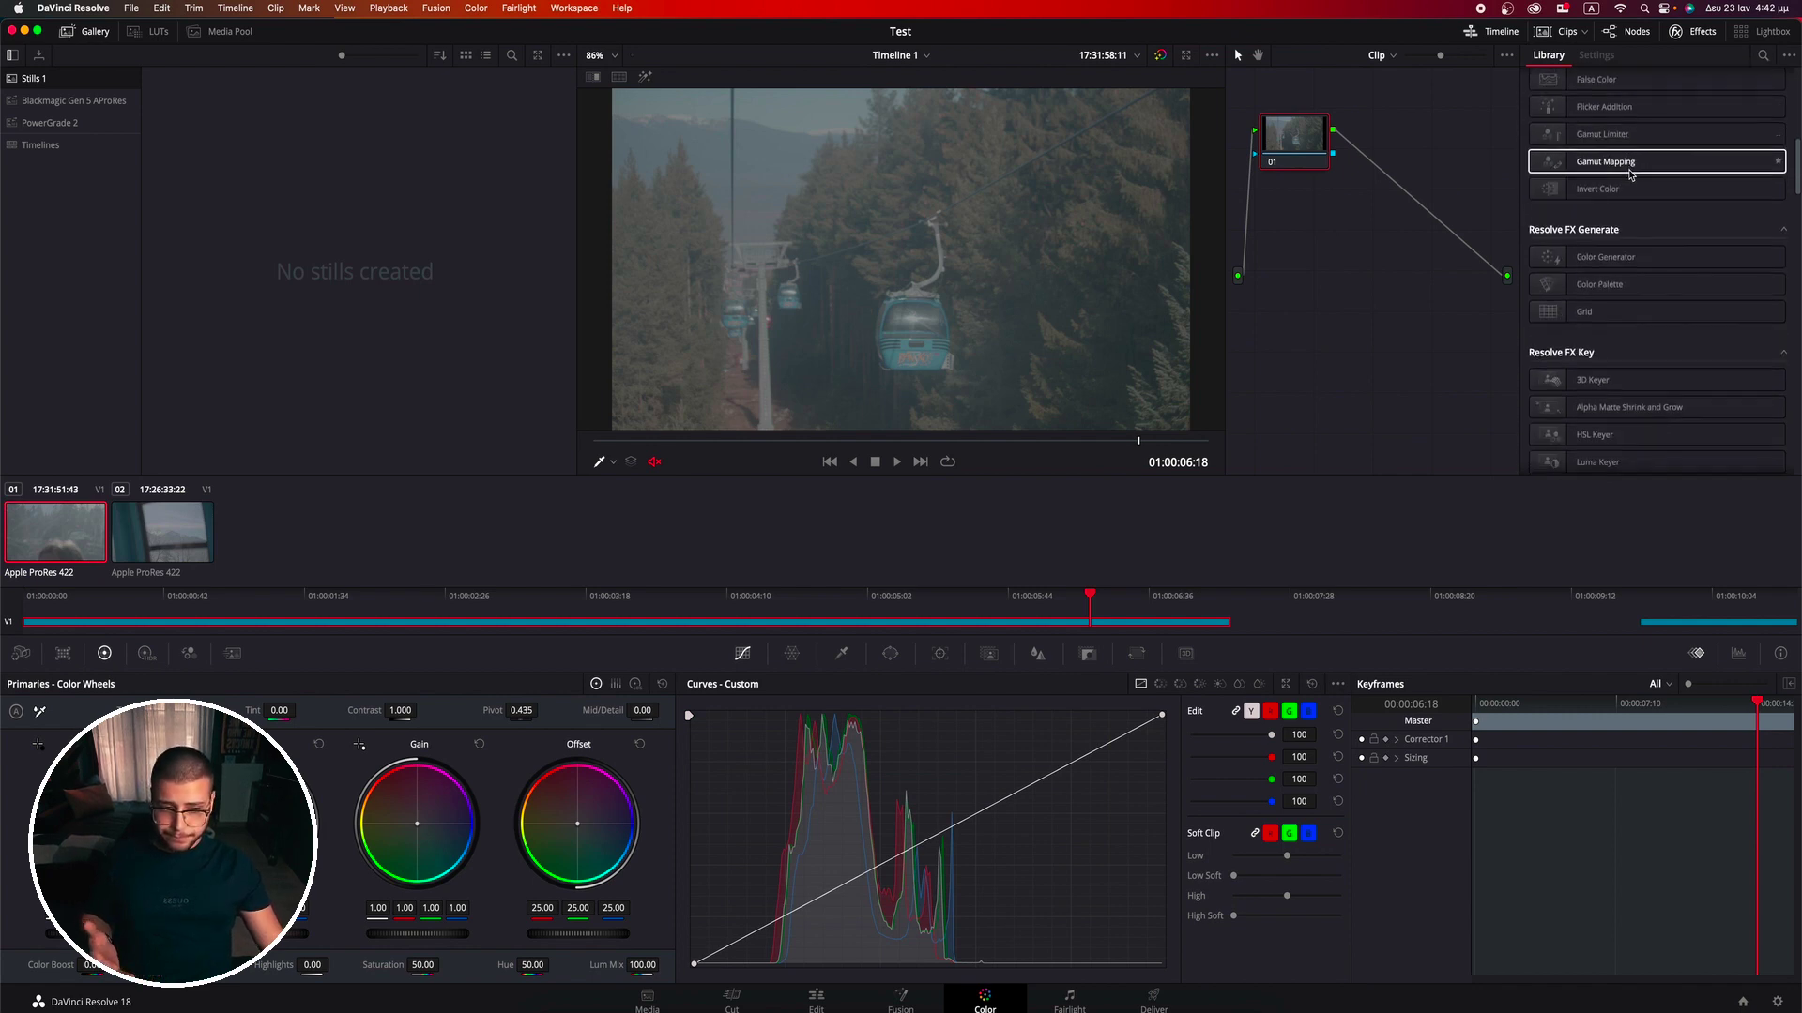
scroll(1630, 174, "down", 3)
scroll(1630, 175, "down", 3)
scroll(1630, 174, "down", 3)
scroll(1630, 175, "down", 3)
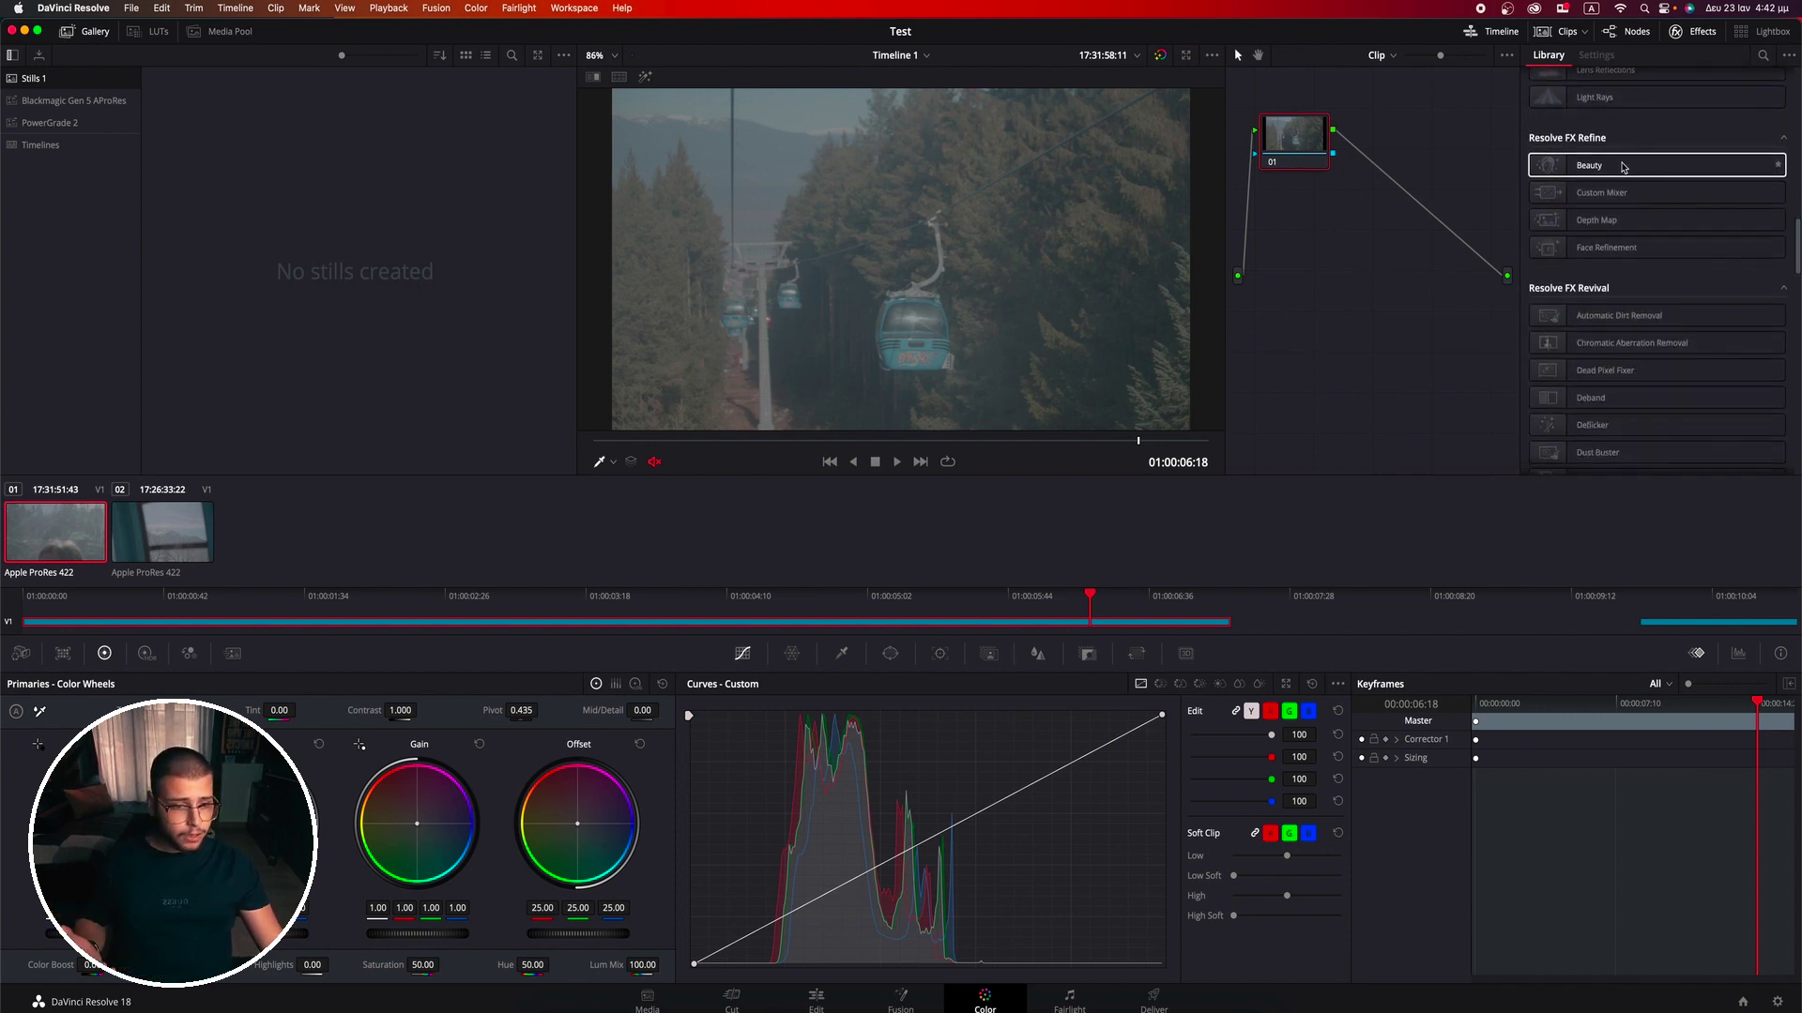
scroll(1630, 175, "down", 3)
scroll(1622, 172, "down", 3)
scroll(1622, 171, "down", 3)
scroll(1623, 170, "down", 3)
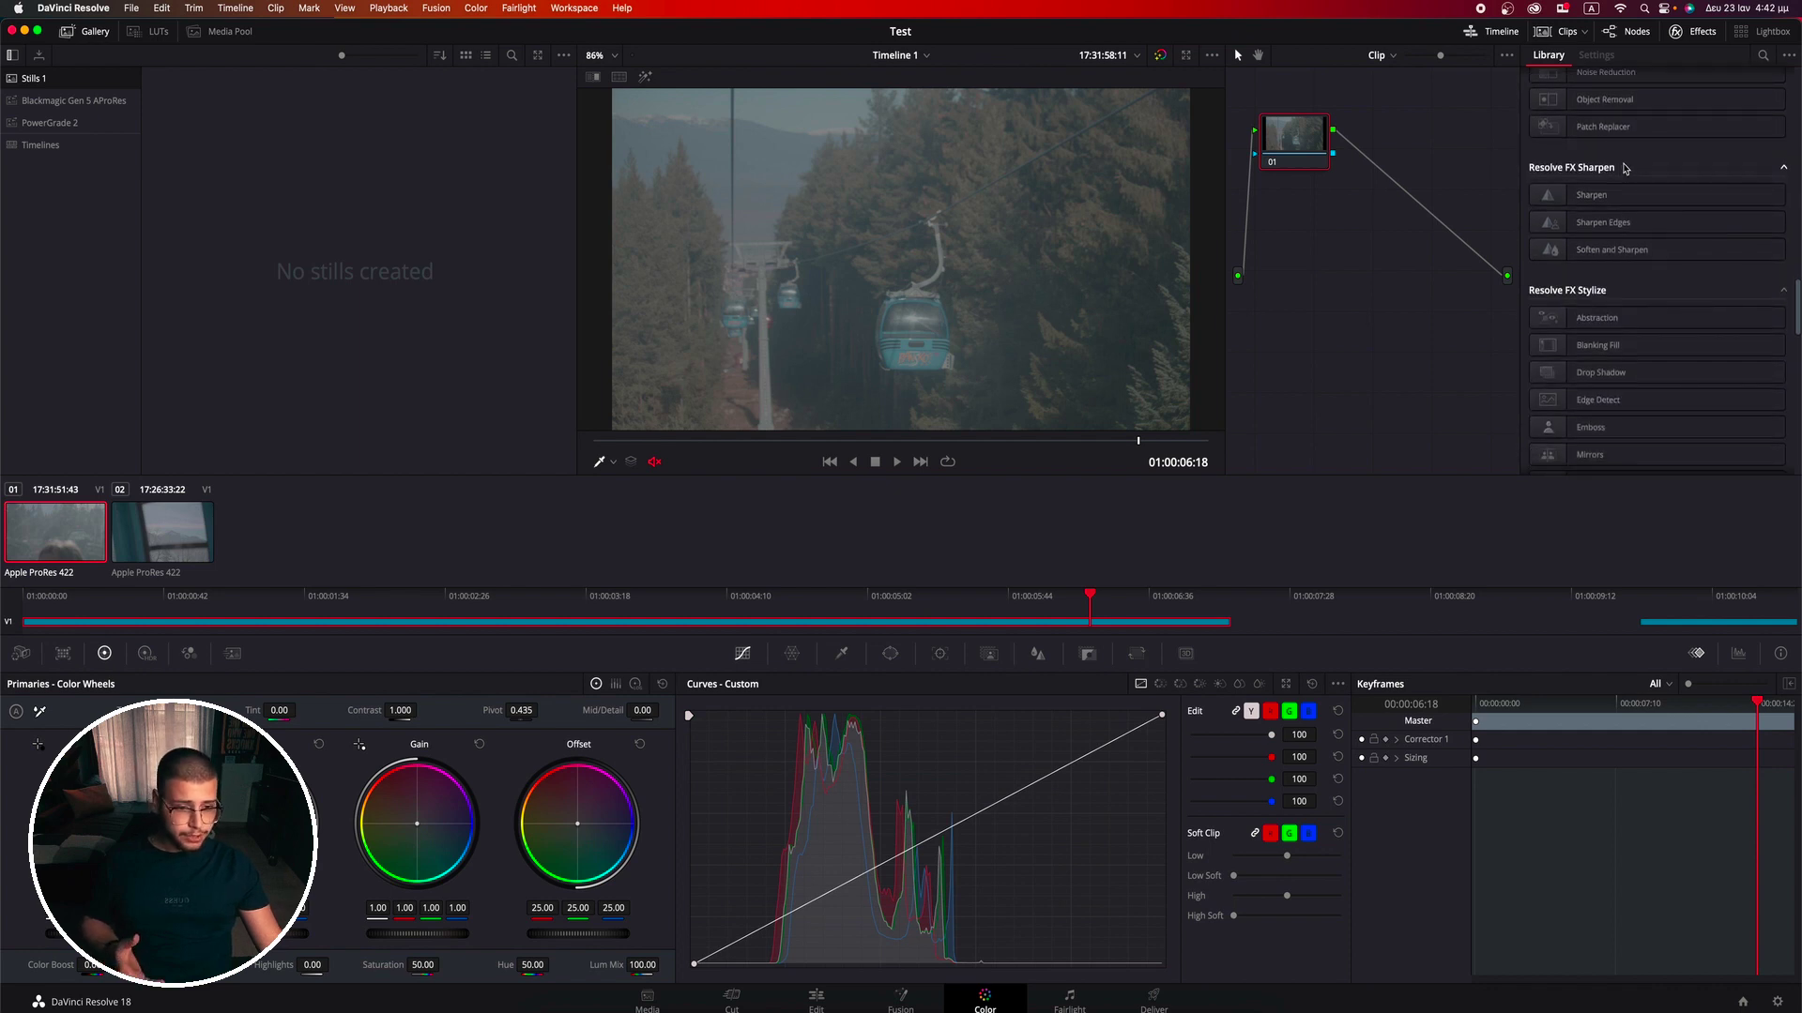
scroll(1624, 167, "down", 3)
scroll(1624, 169, "up", 3)
scroll(1624, 169, "up", 6)
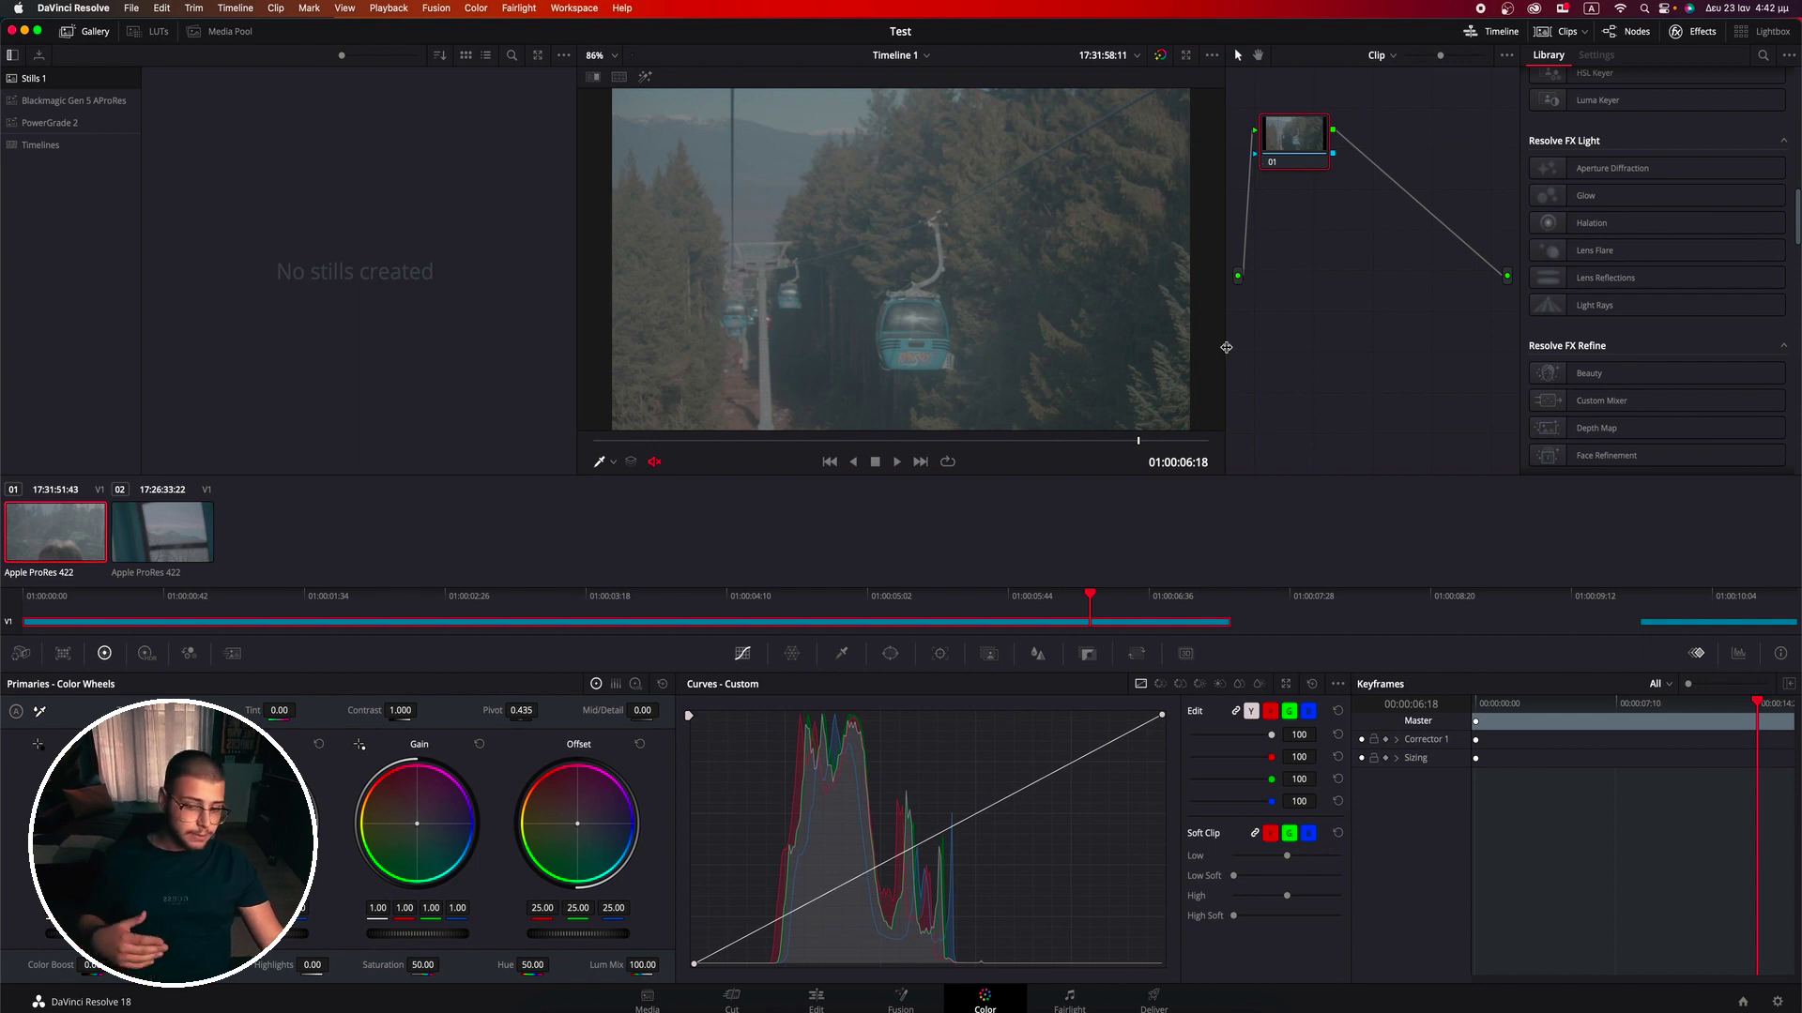
Step: Browse the Edit page's Effects library, then return to Color and show both clips in the Lightbox
left_click(814, 1004)
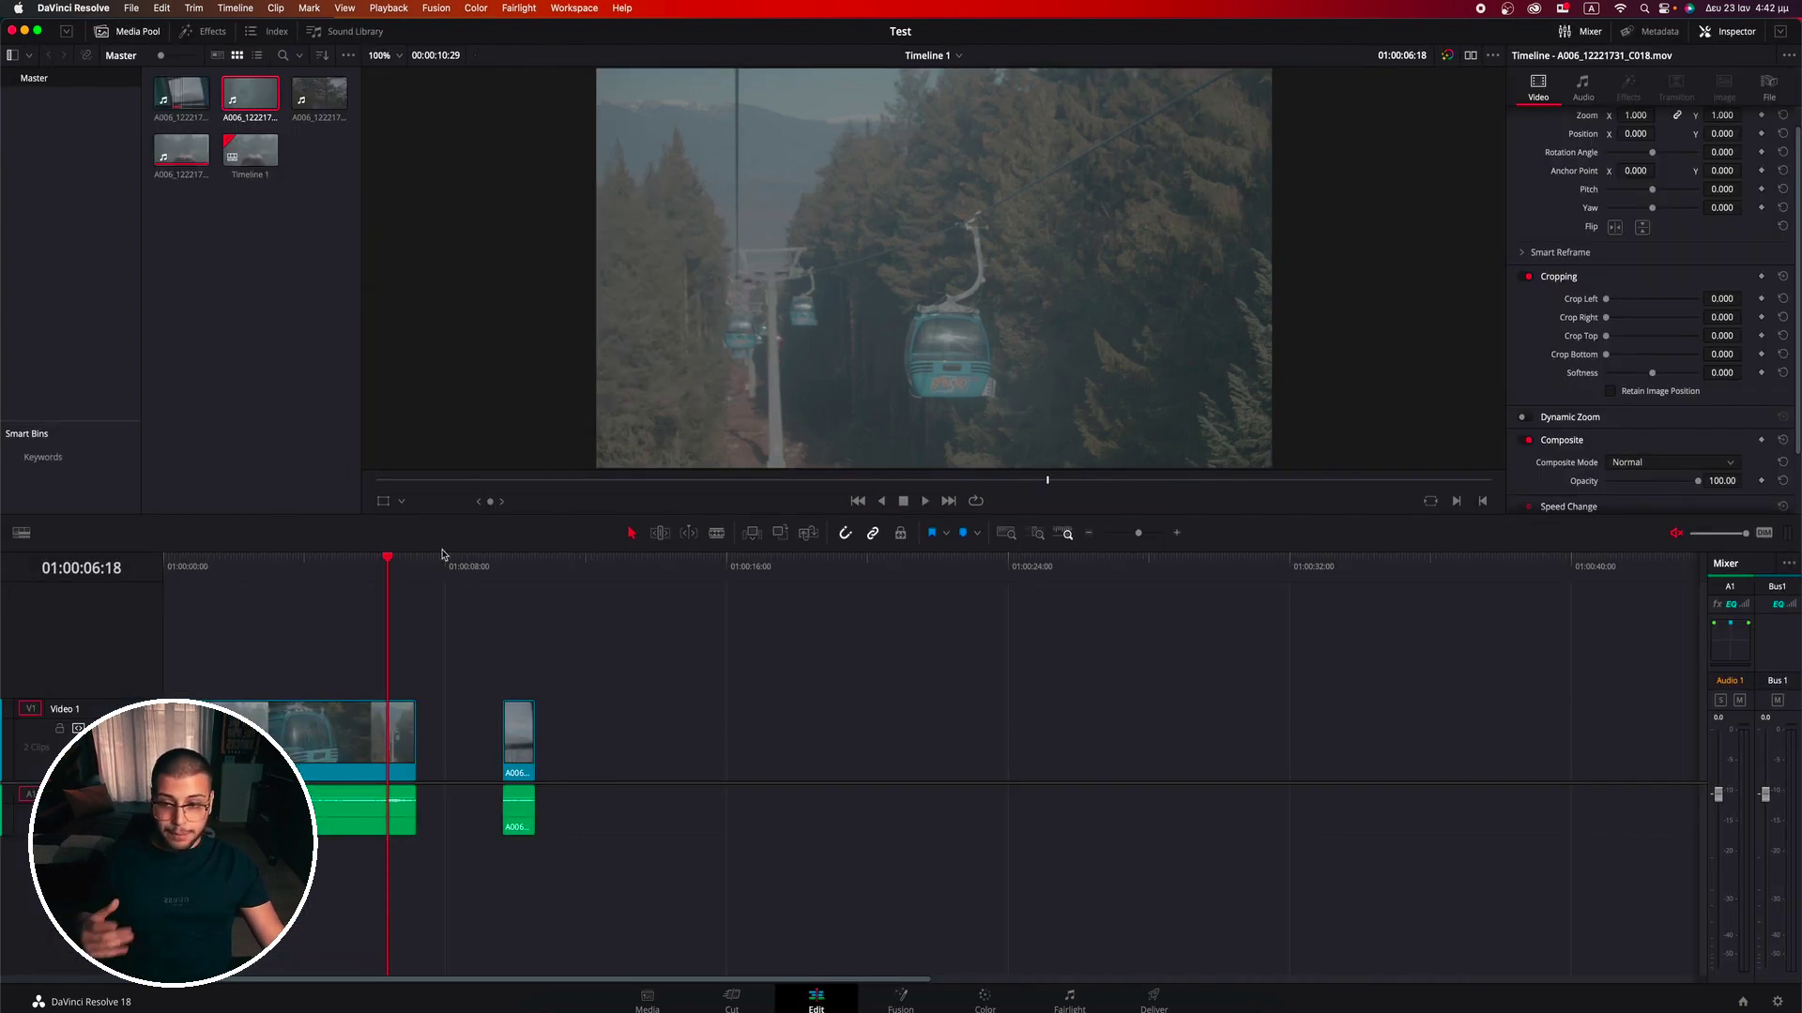
double_click(271, 102)
left_click(206, 31)
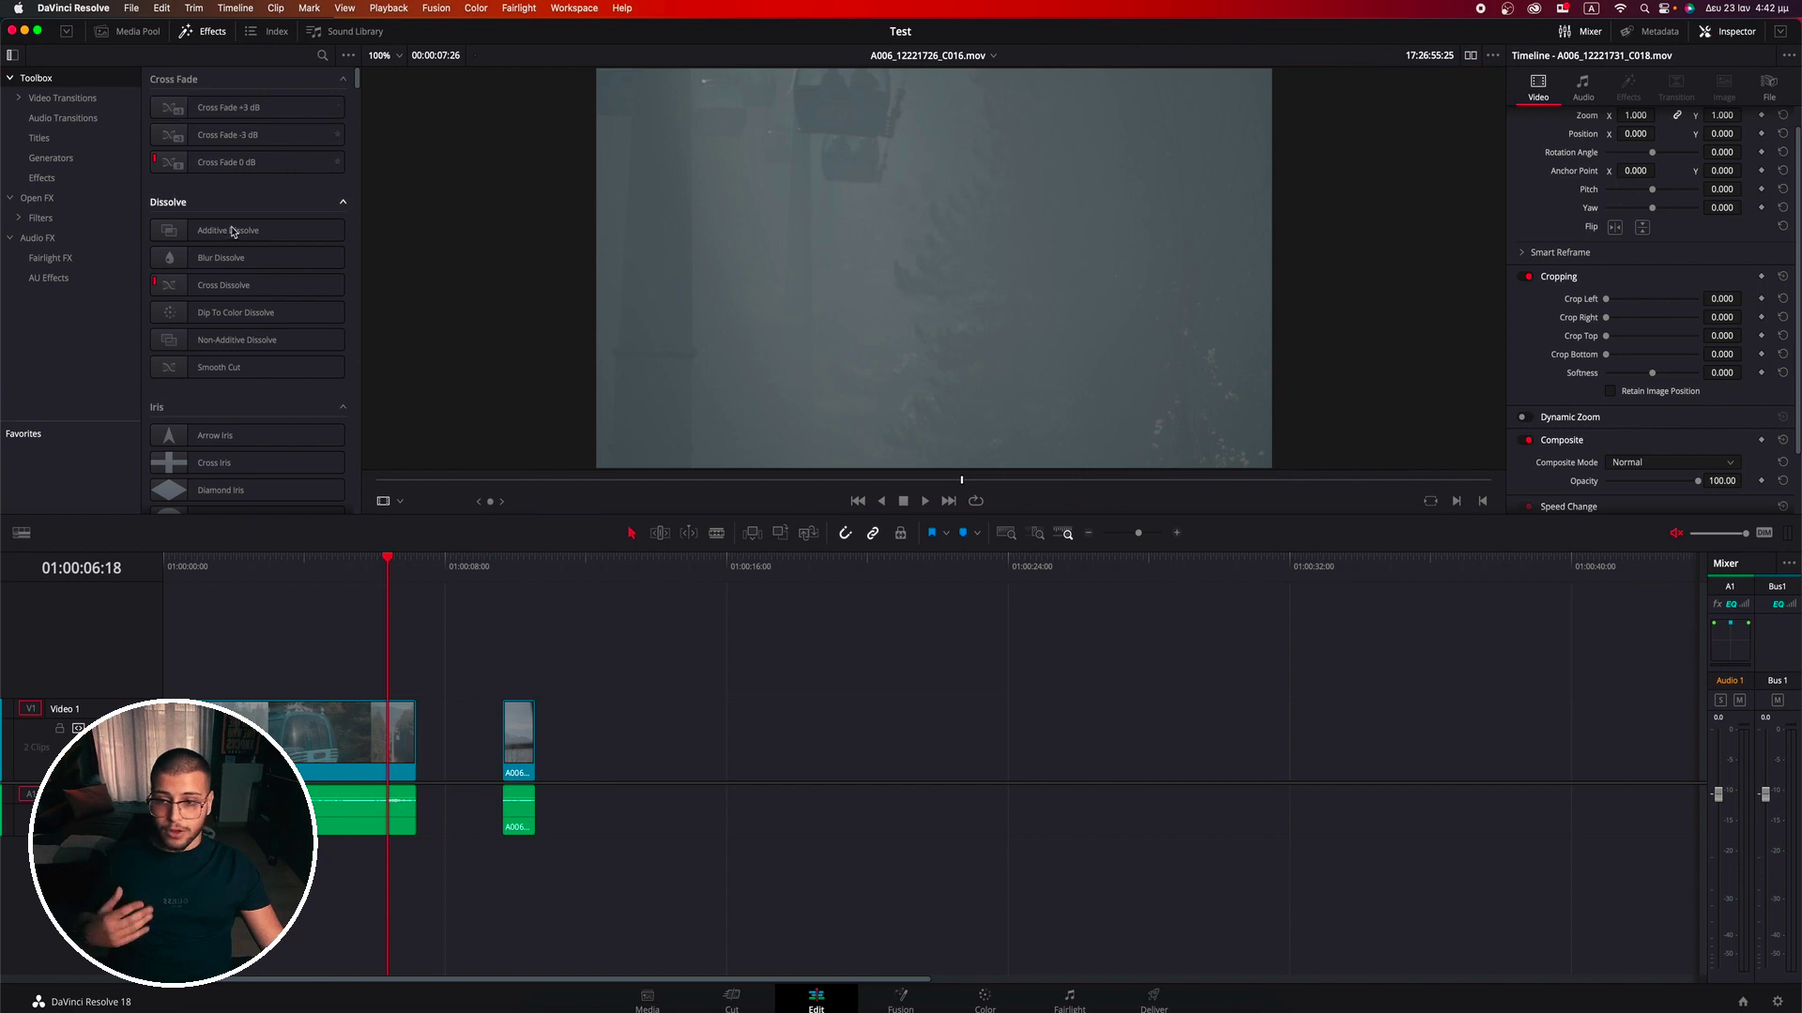
scroll(235, 239, "down", 5)
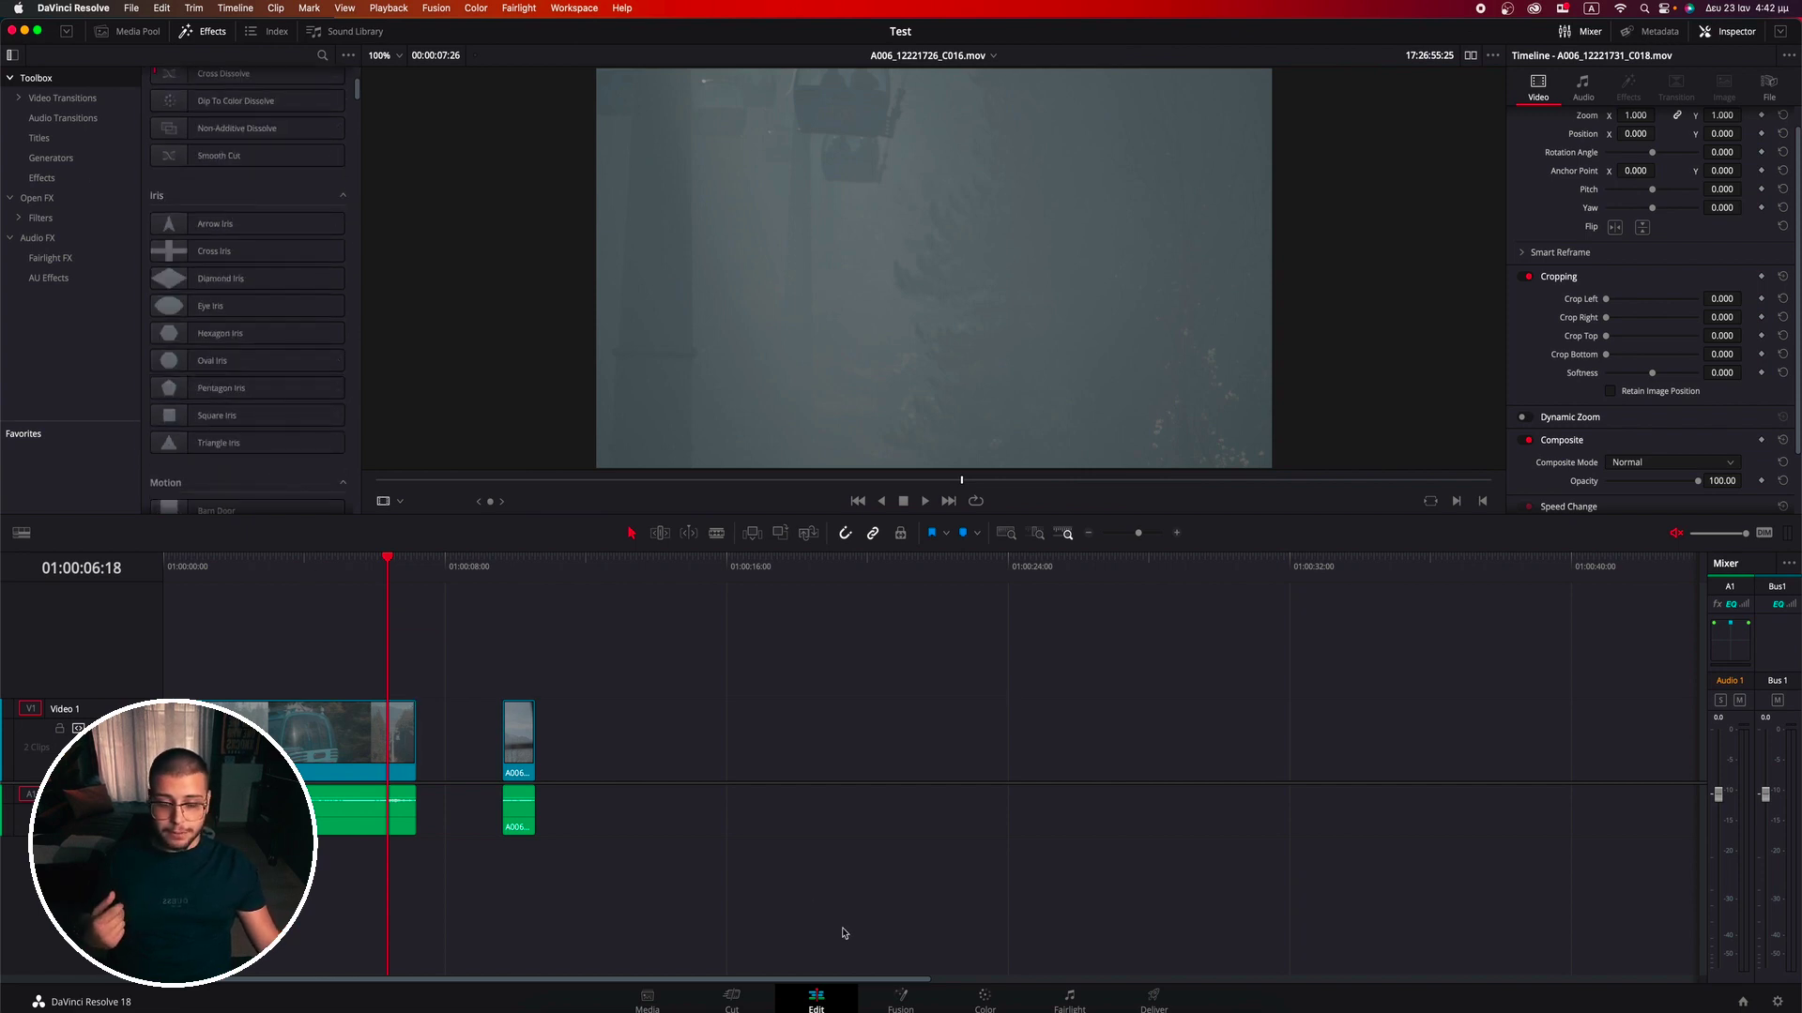
left_click(985, 1000)
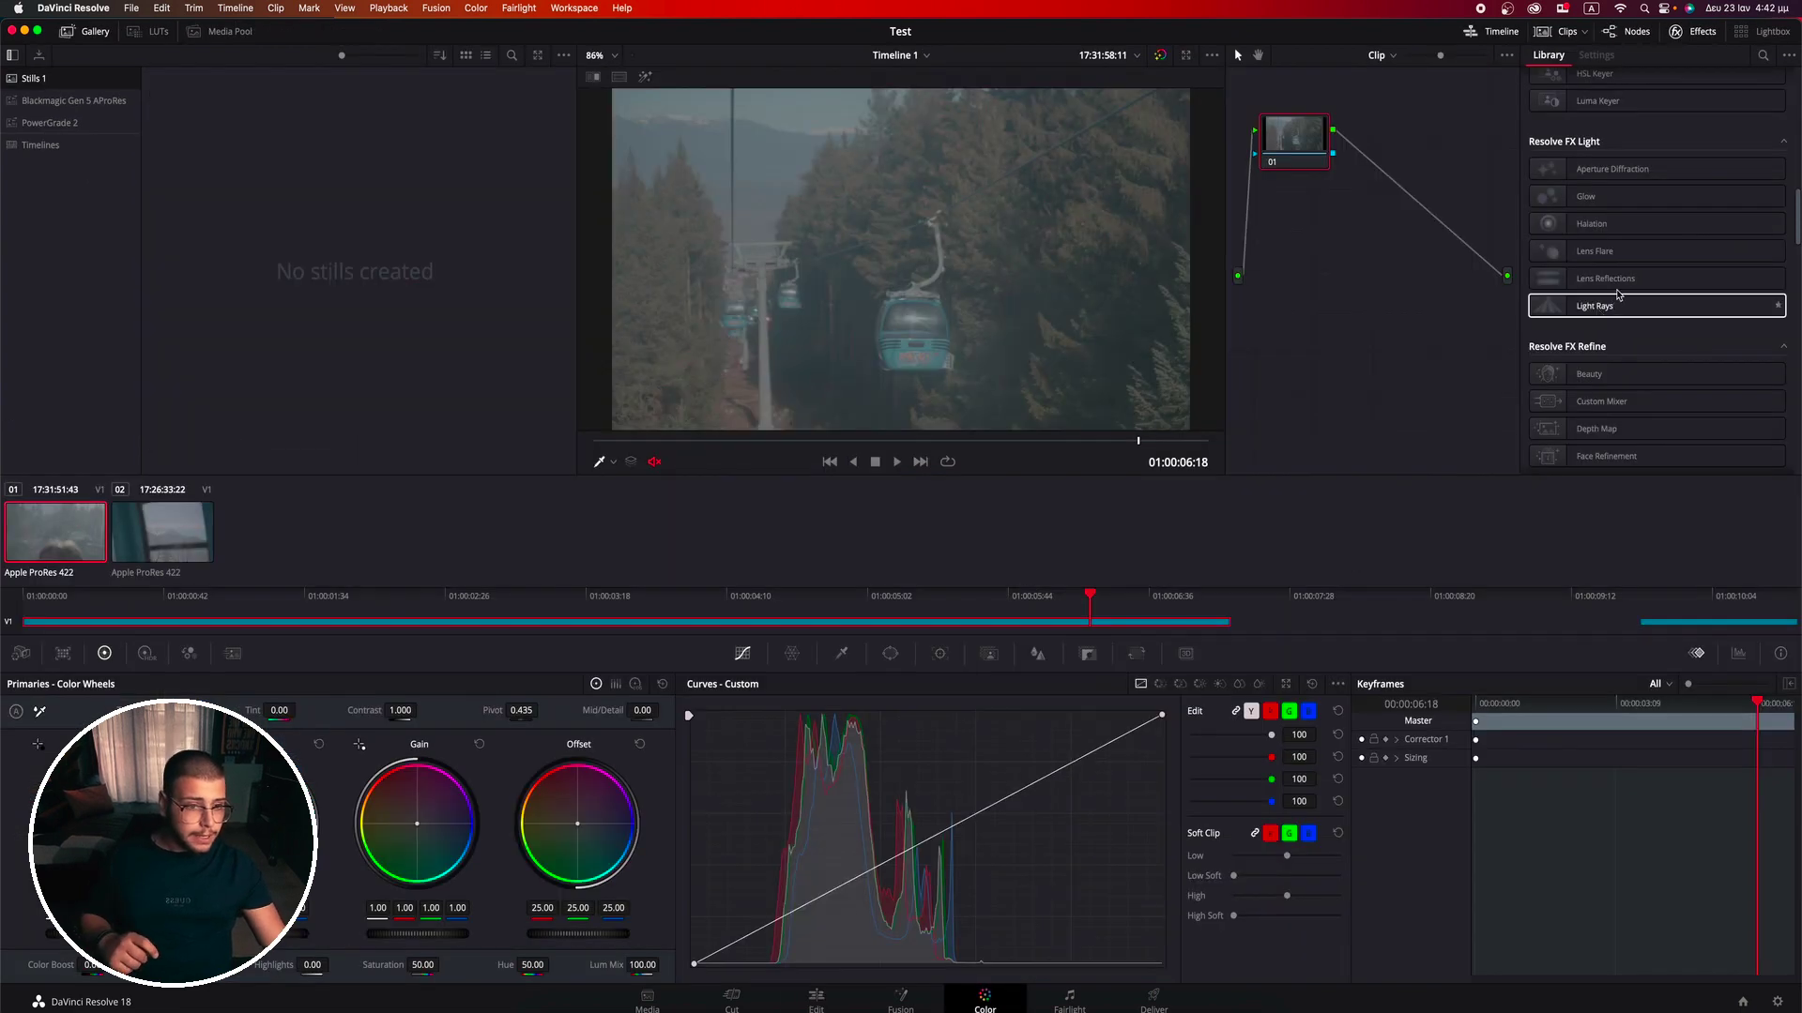
left_click(1756, 34)
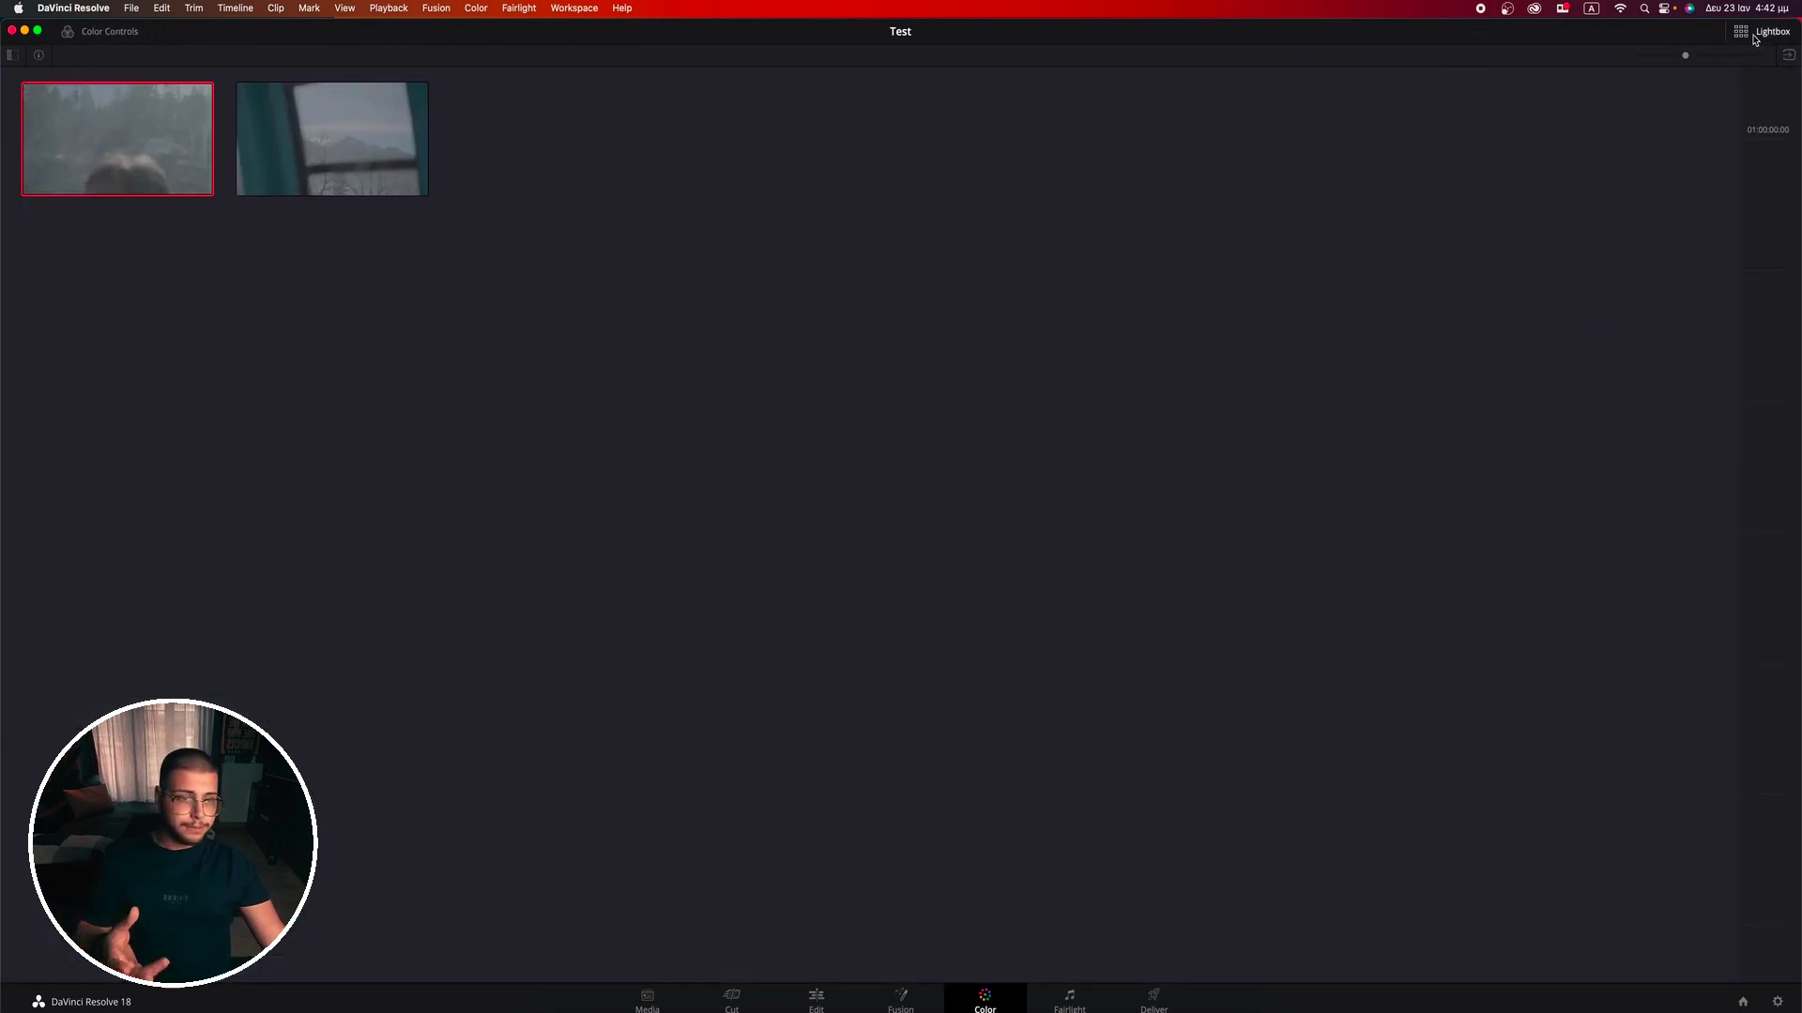
Step: Select the snowy-mountain window clip in the Lightbox and close the Lightbox
left_click(394, 152)
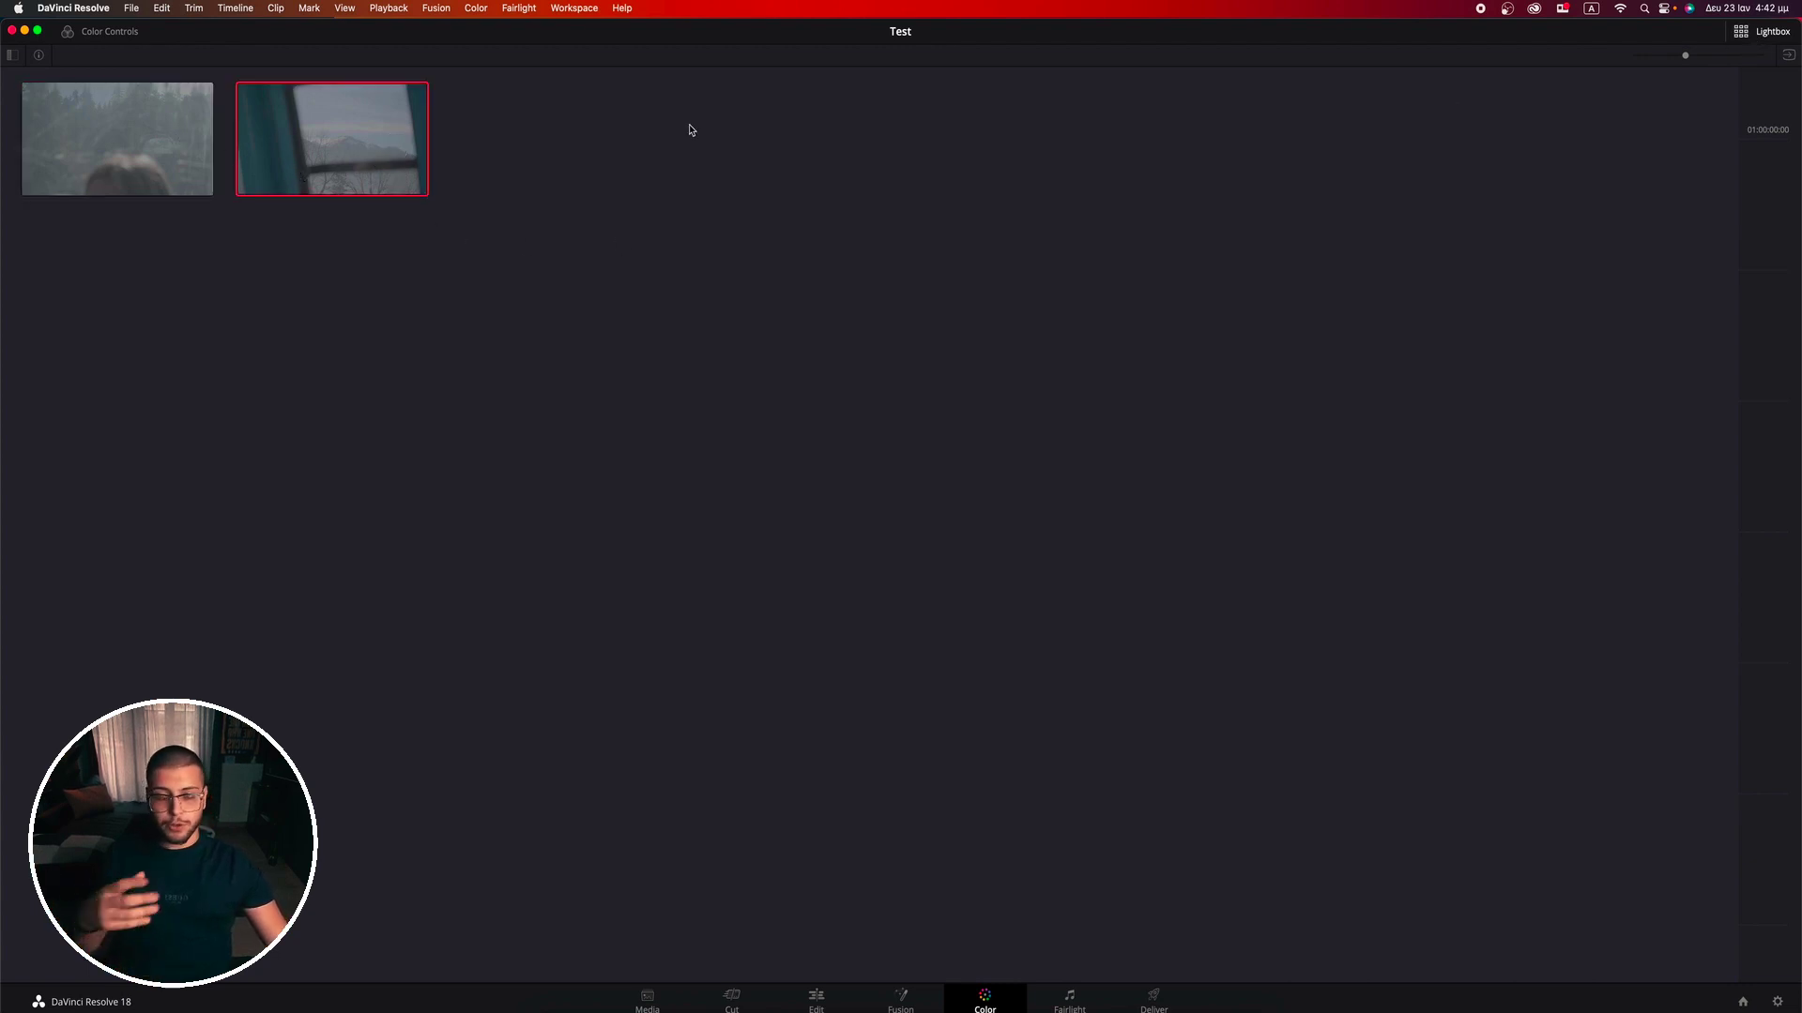
left_click(1750, 37)
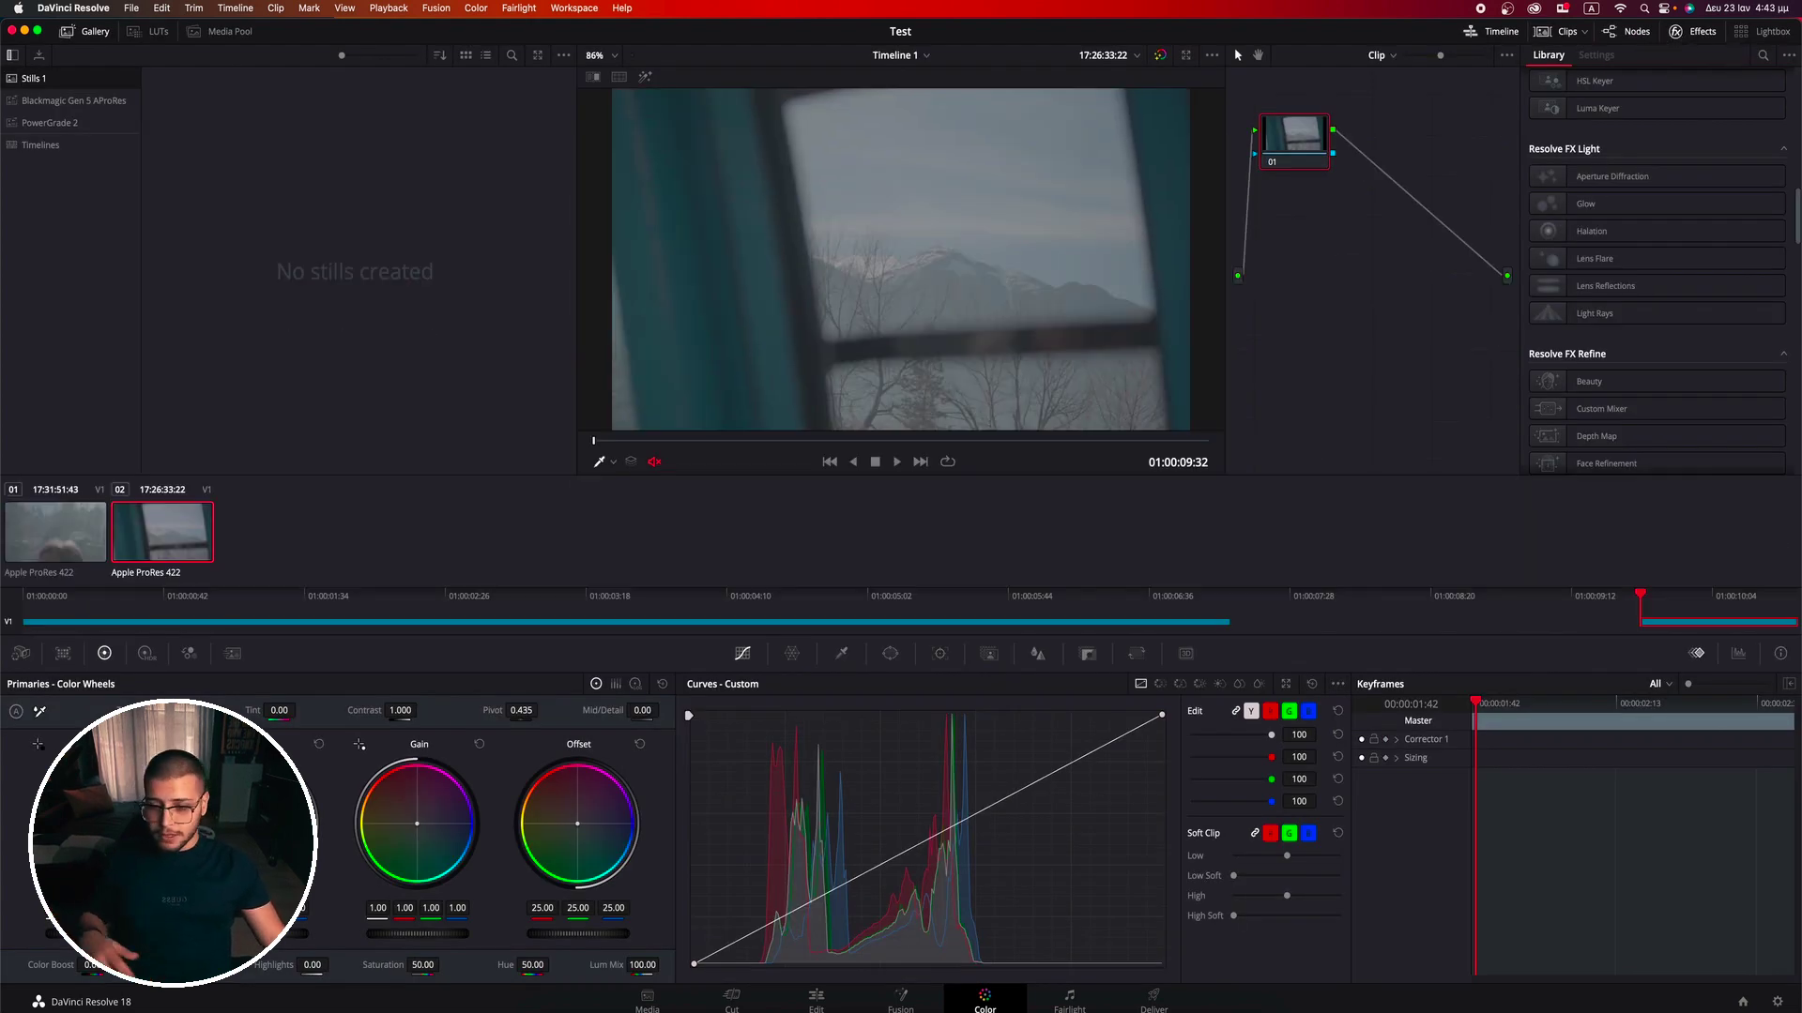
Step: Cycle through the HDR, RGB Mixer, Motion Effects, Camera Raw and Color Match palettes
left_click(145, 653)
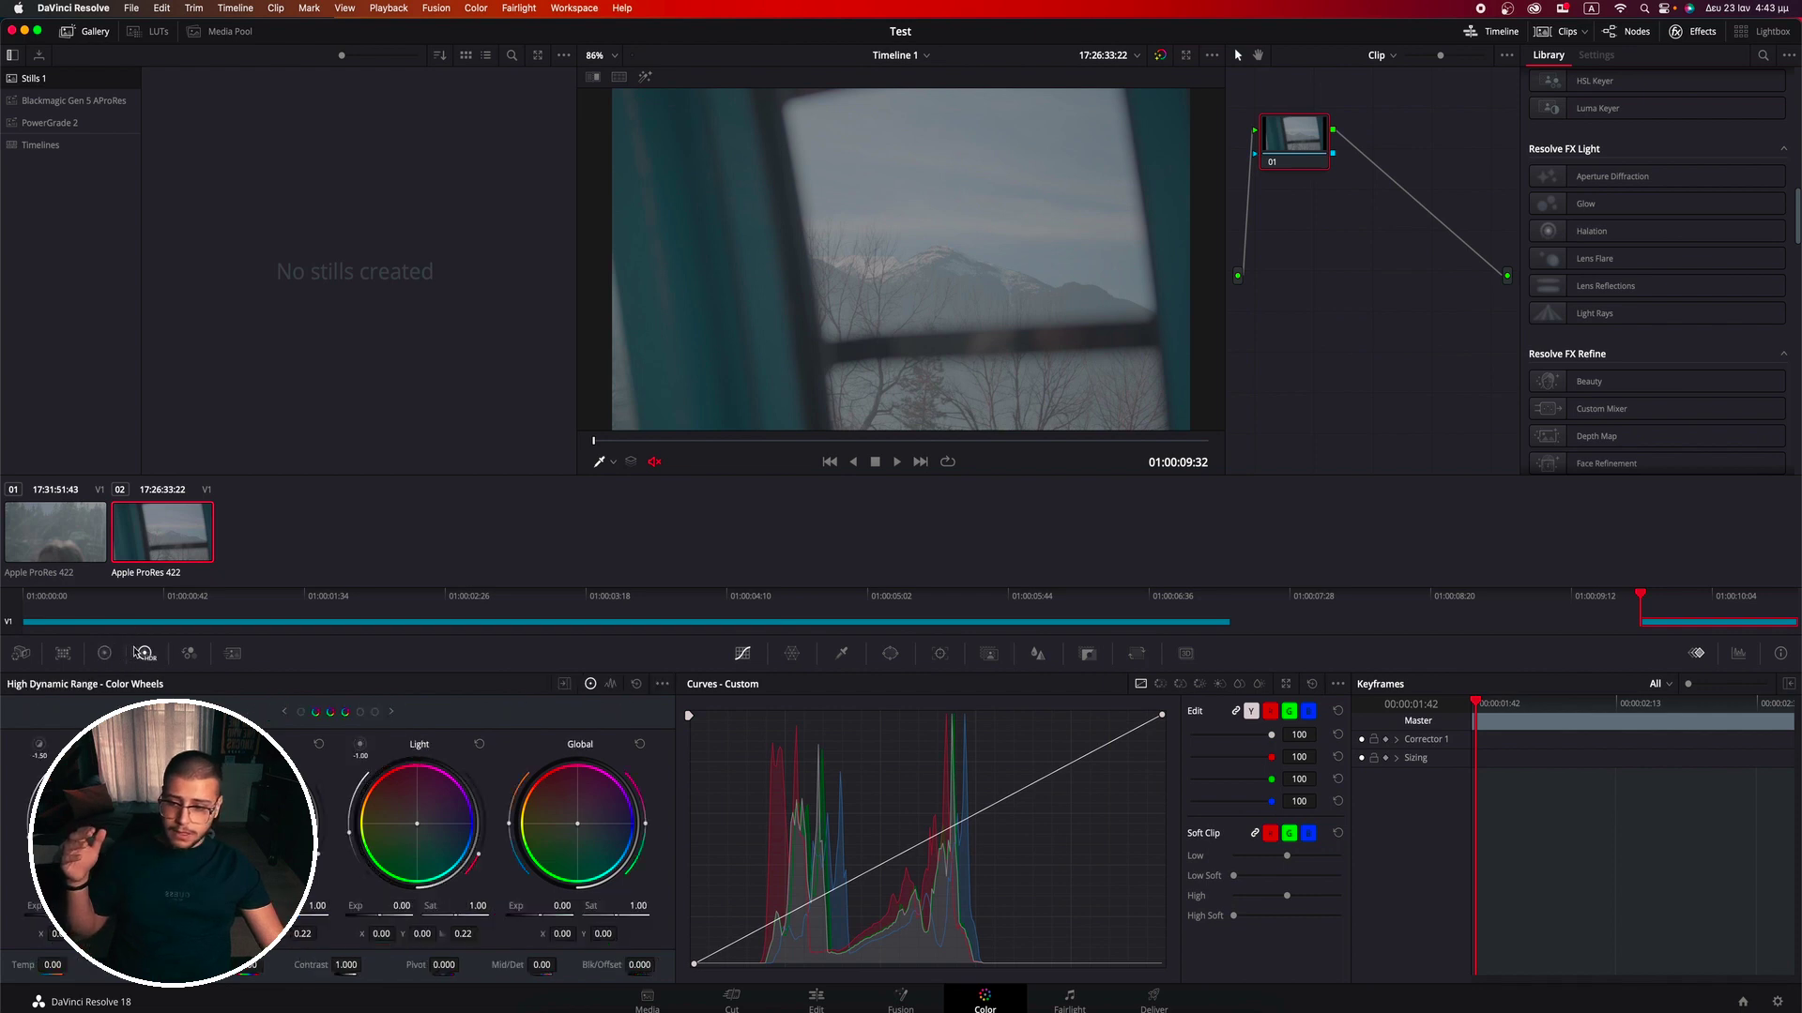
left_click(188, 653)
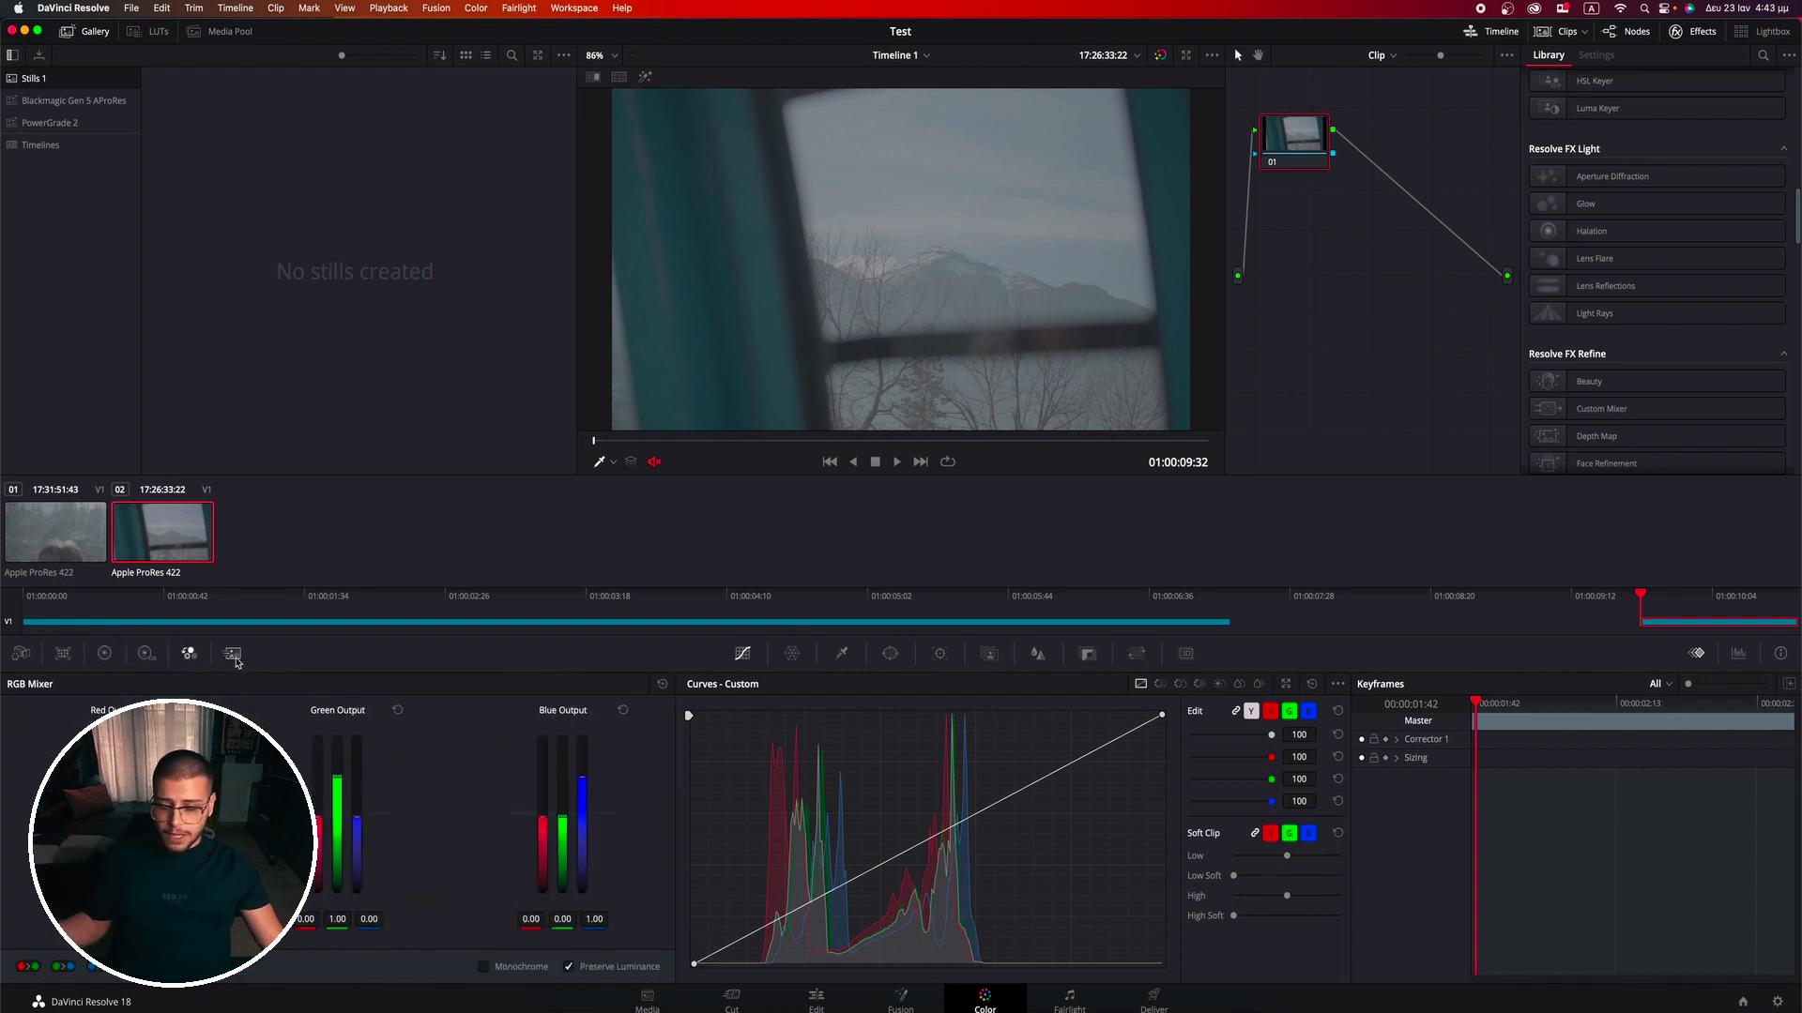
left_click(233, 654)
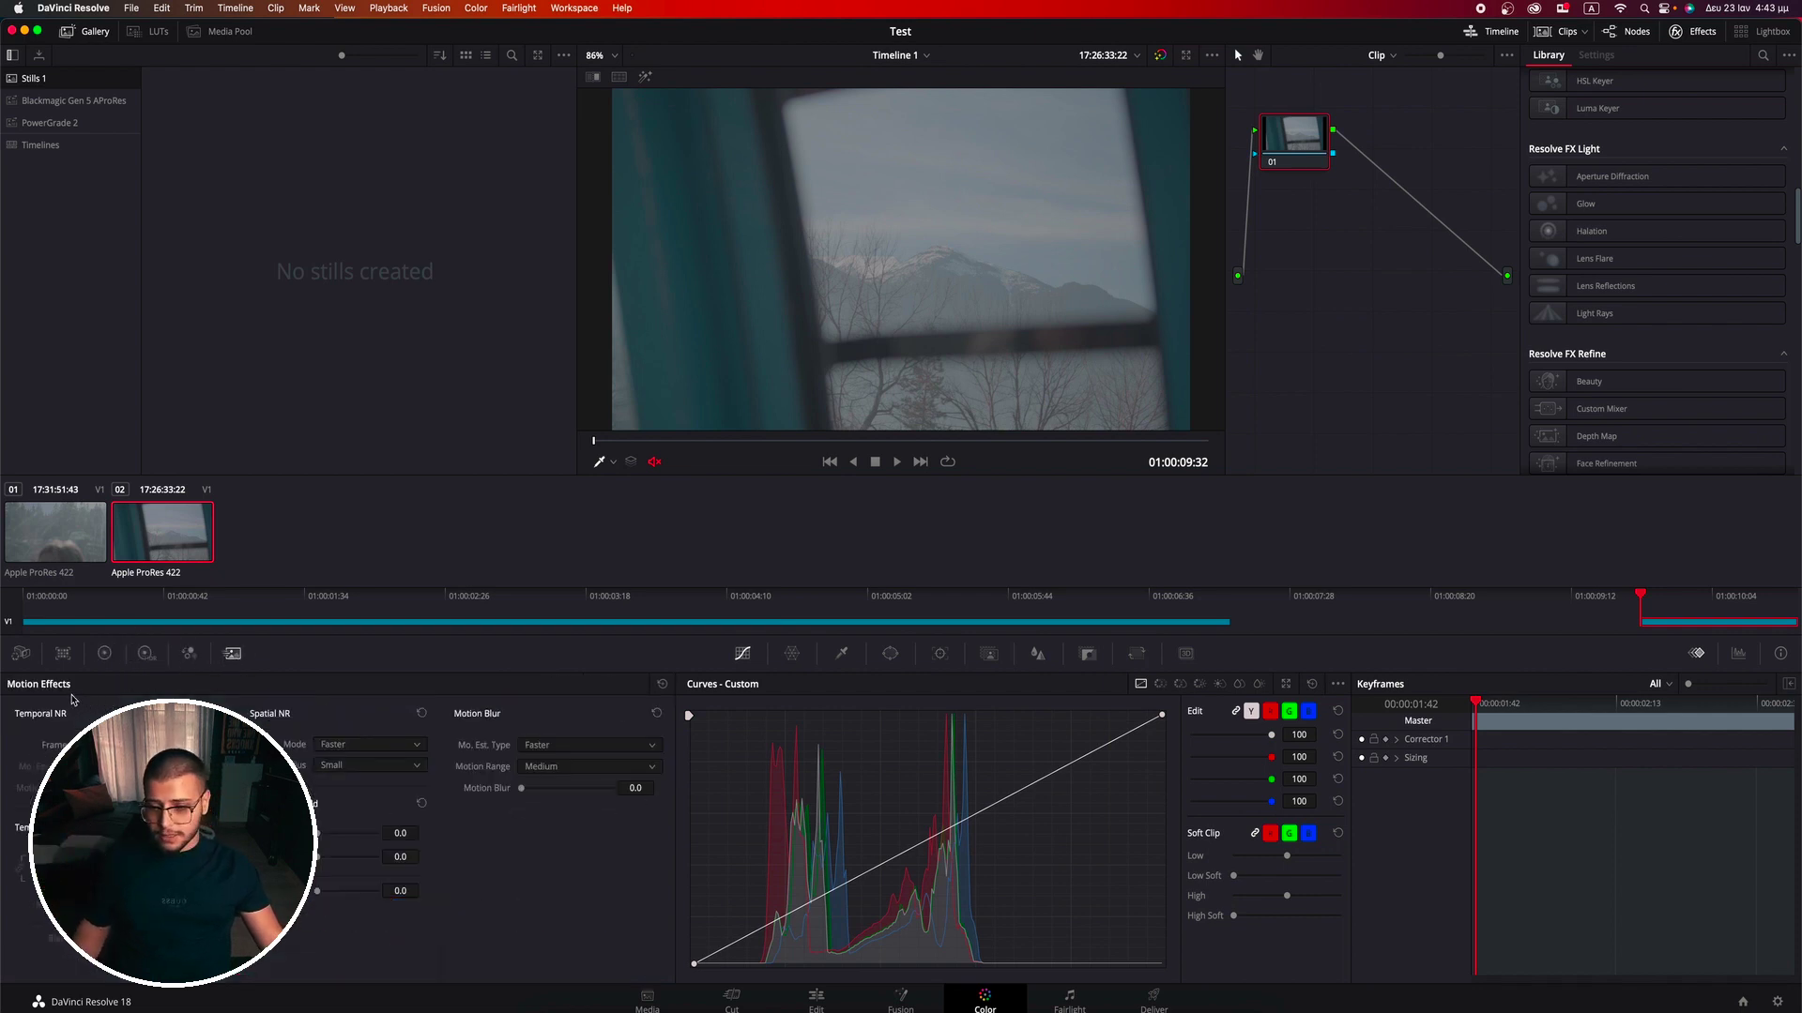
left_click(30, 655)
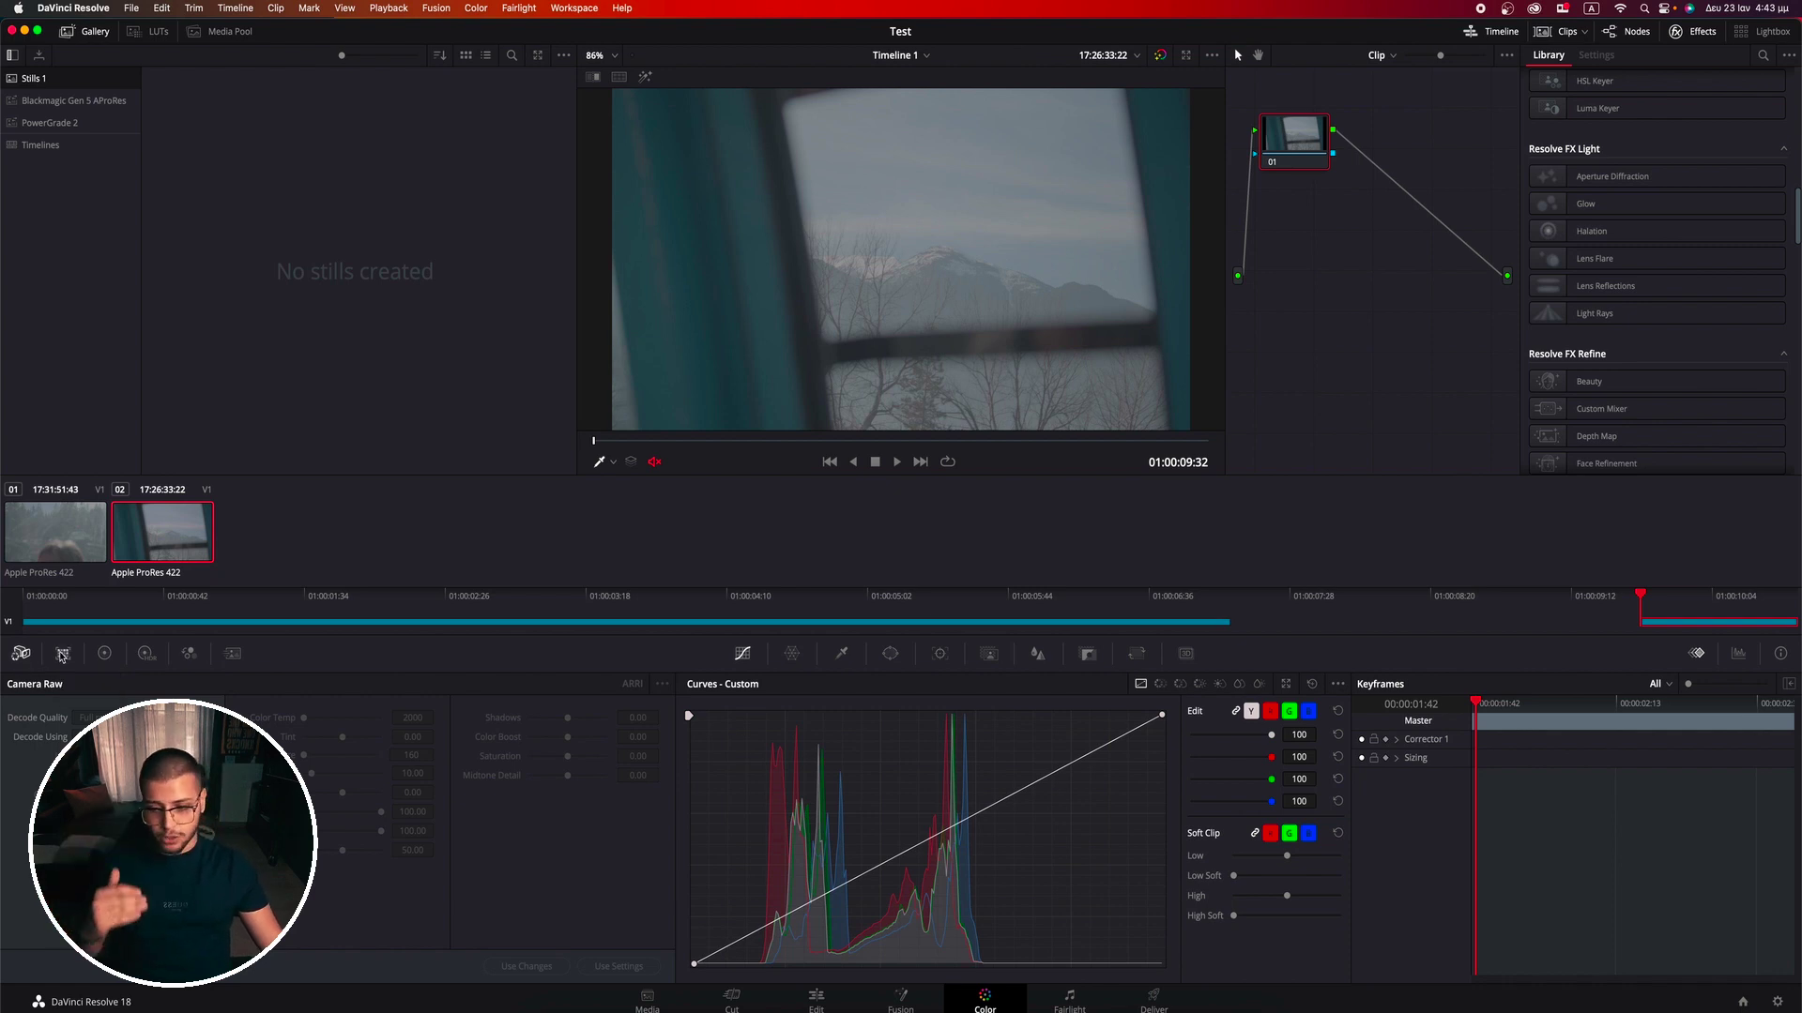
left_click(63, 653)
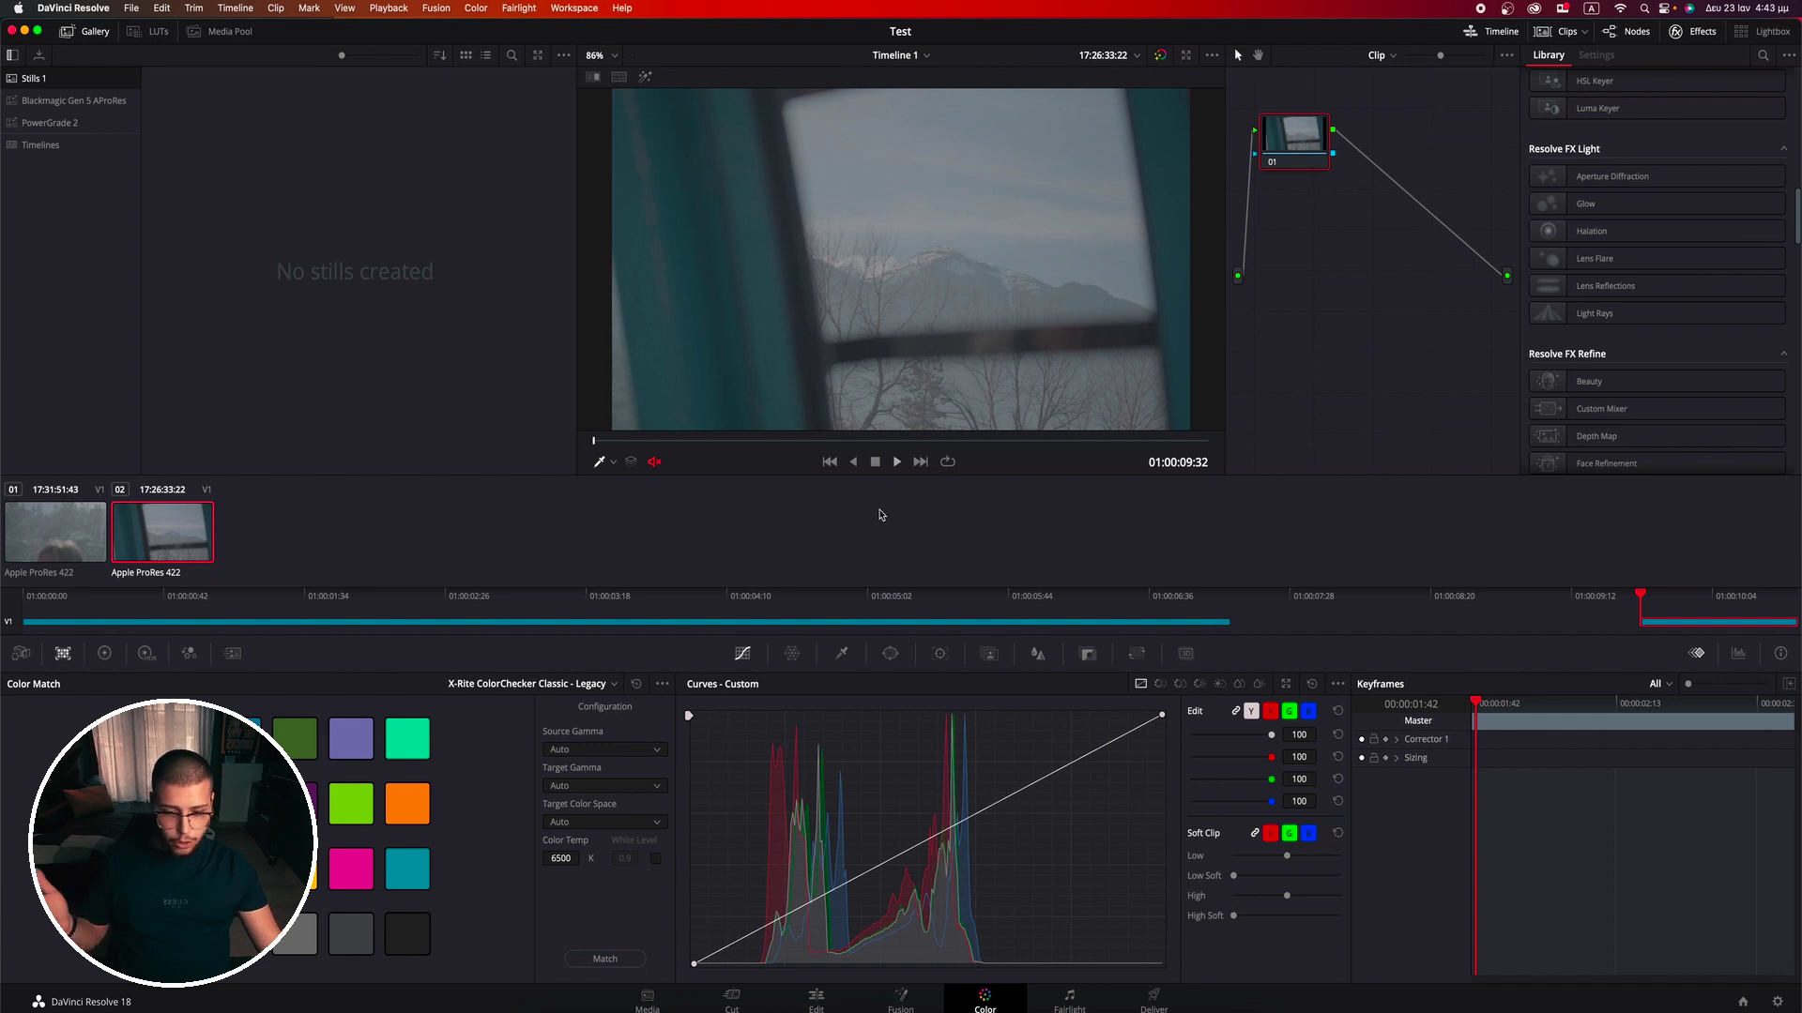
Step: Cycle through the Color Warper, Qualifier, Window, Tracker, Magic Mask, Blur and Key palettes
left_click(791, 654)
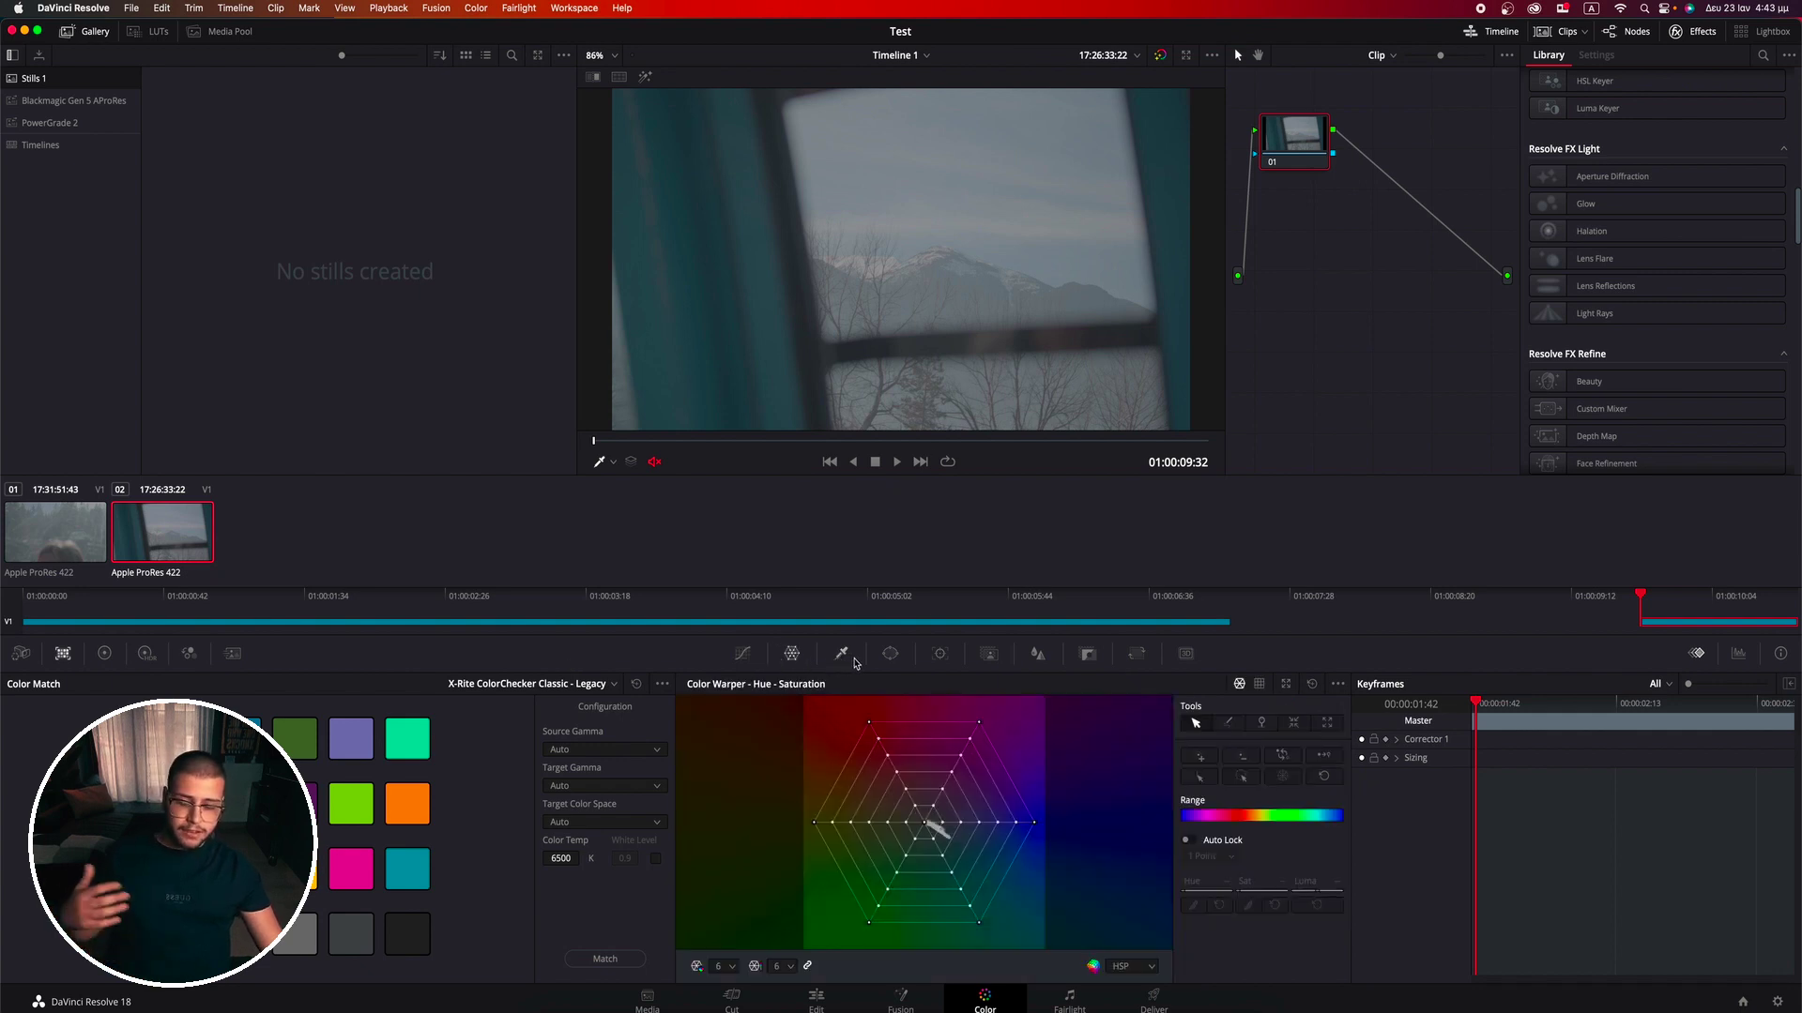
left_click(841, 654)
left_click(889, 654)
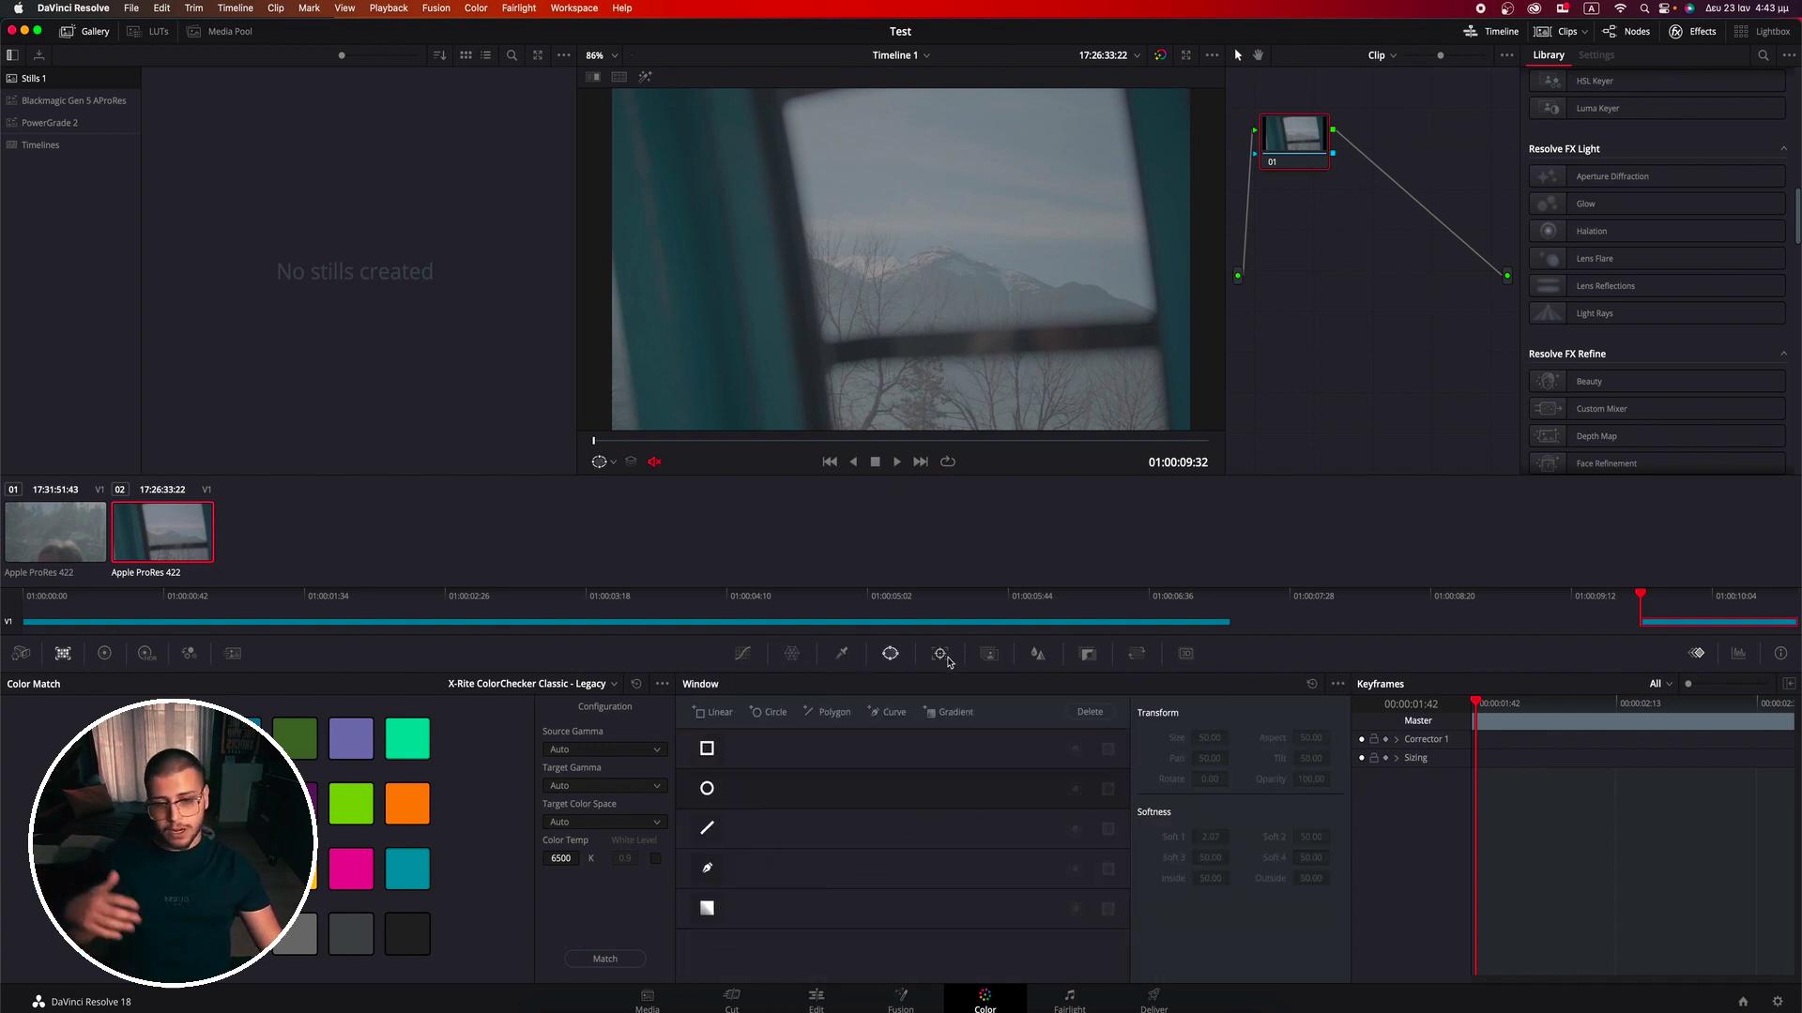
left_click(939, 654)
left_click(989, 654)
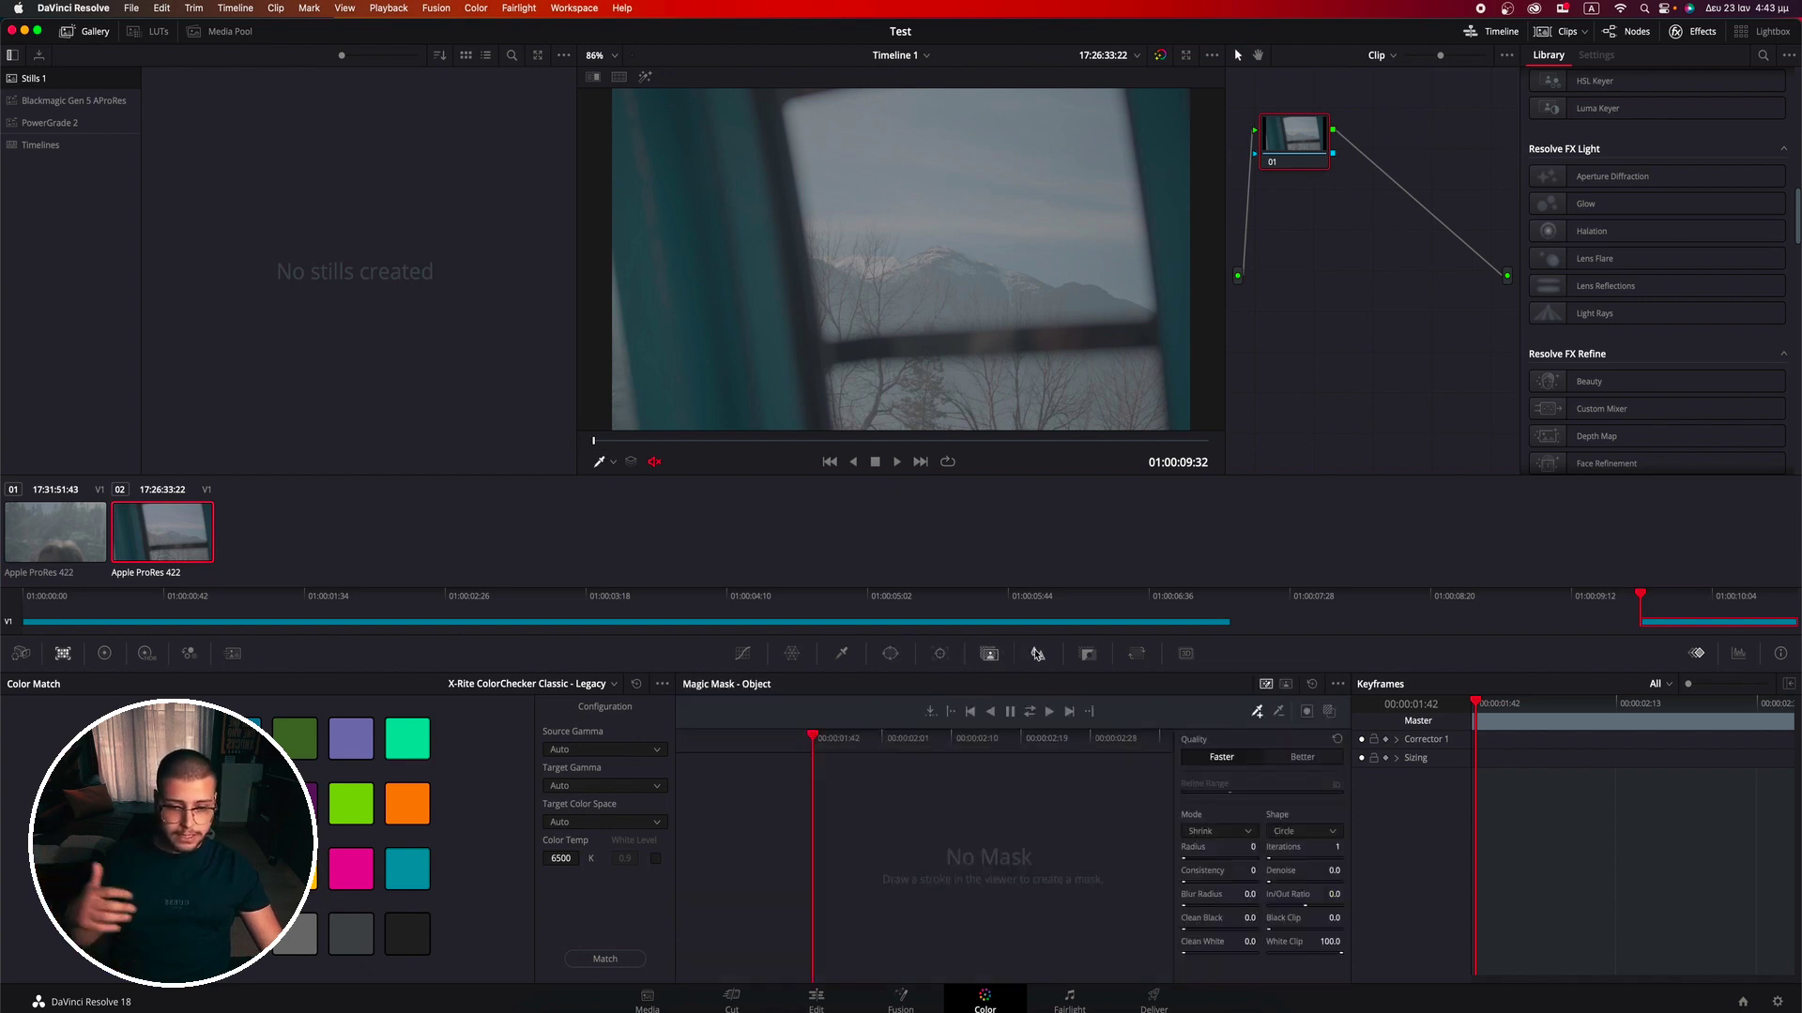
left_click(1051, 654)
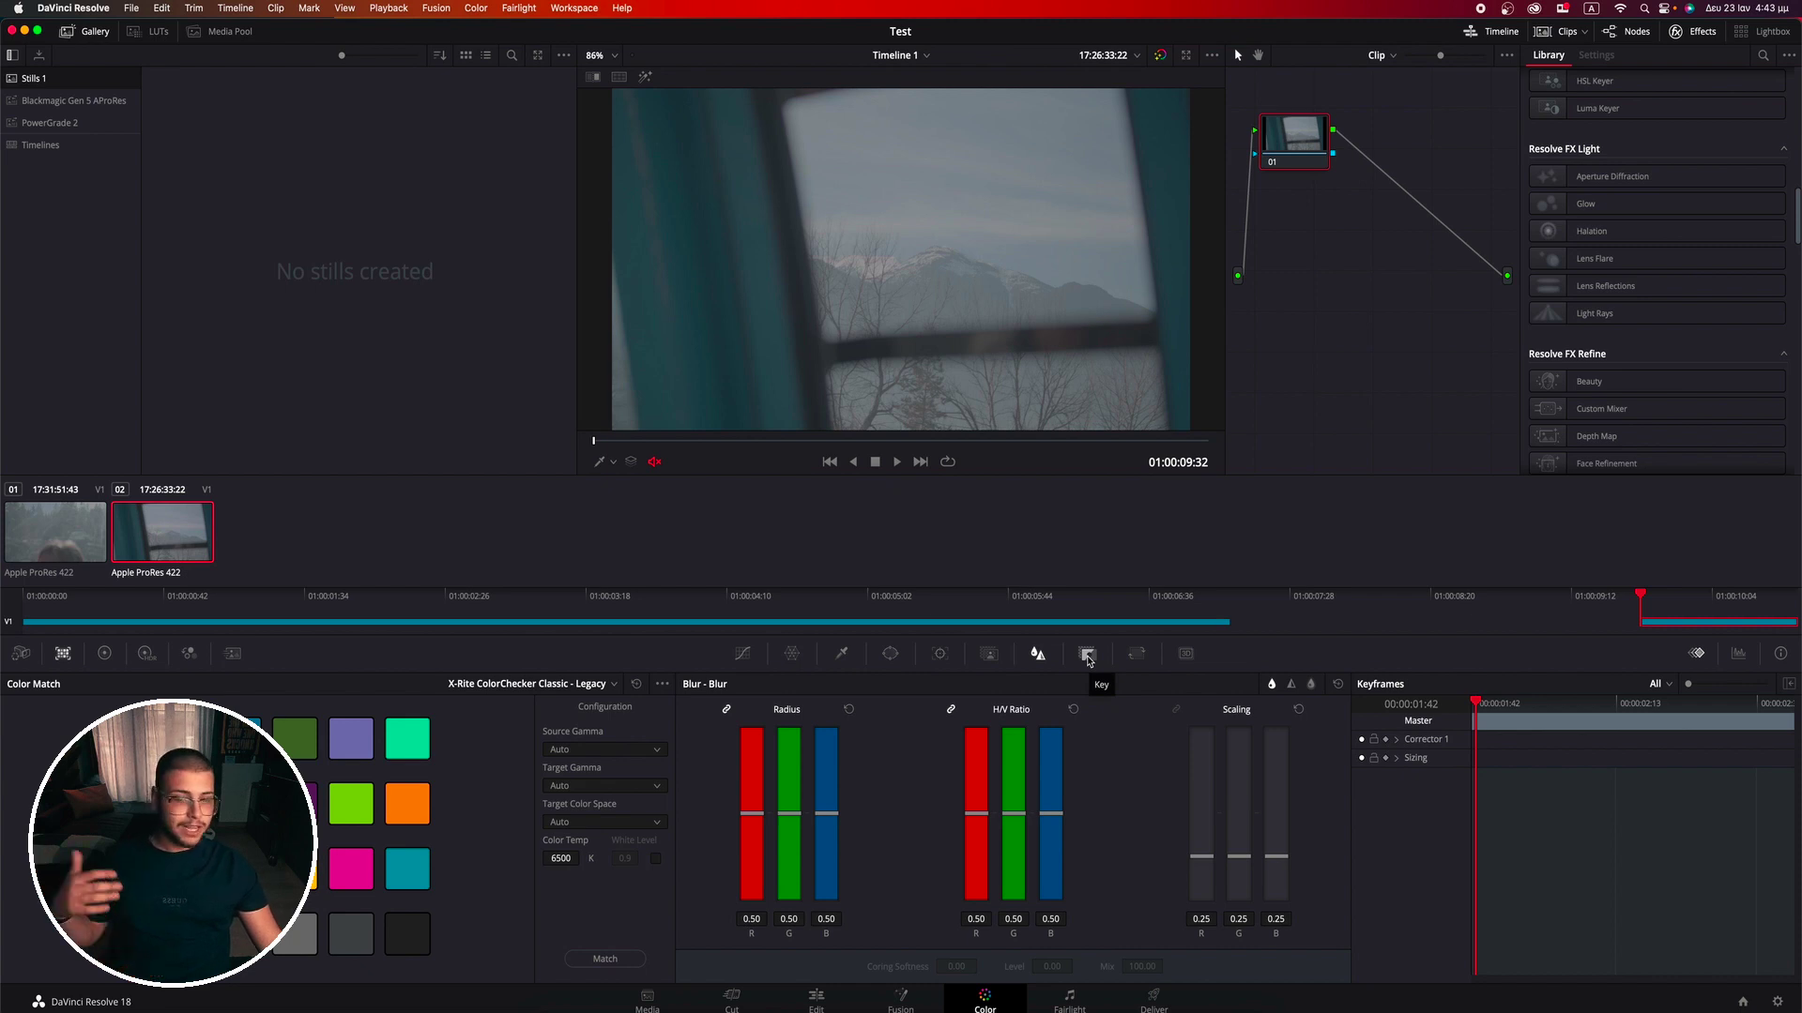
left_click(1088, 655)
Step: Check input sizing, then show the RGB Parade scope, glancing at the Info palette in between
left_click(1136, 655)
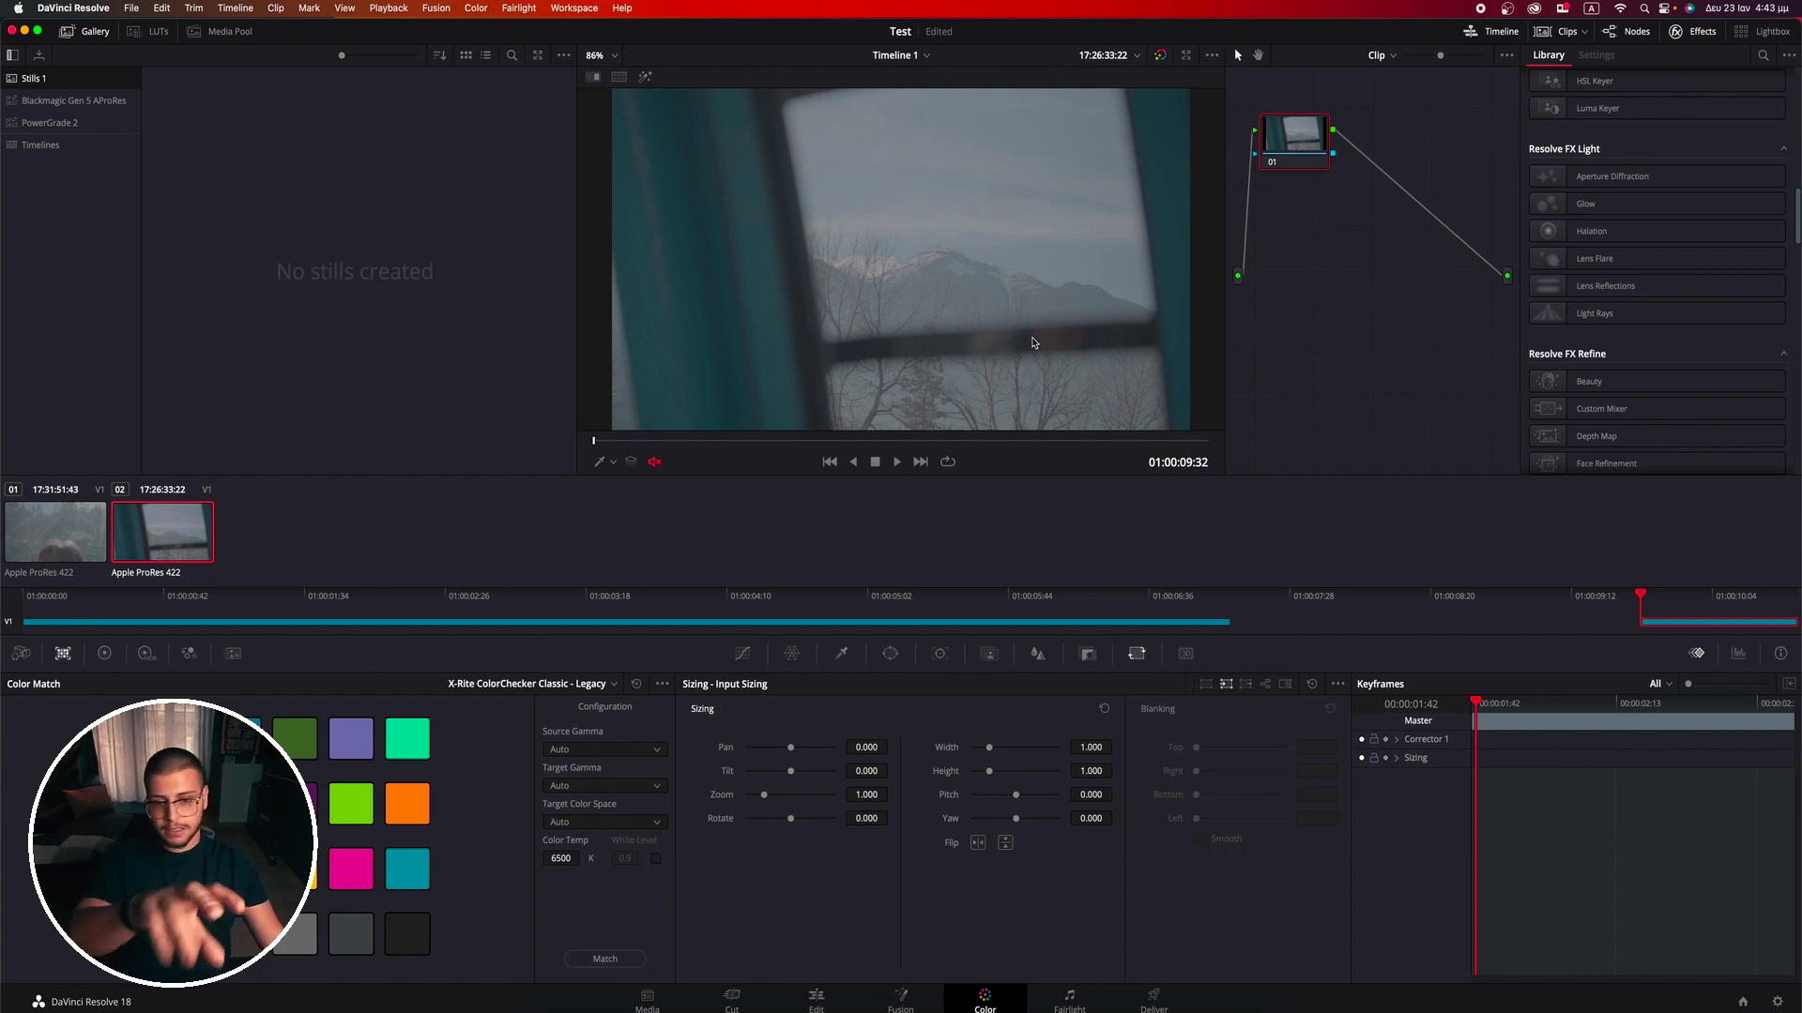
scroll(1032, 343, "down", 3)
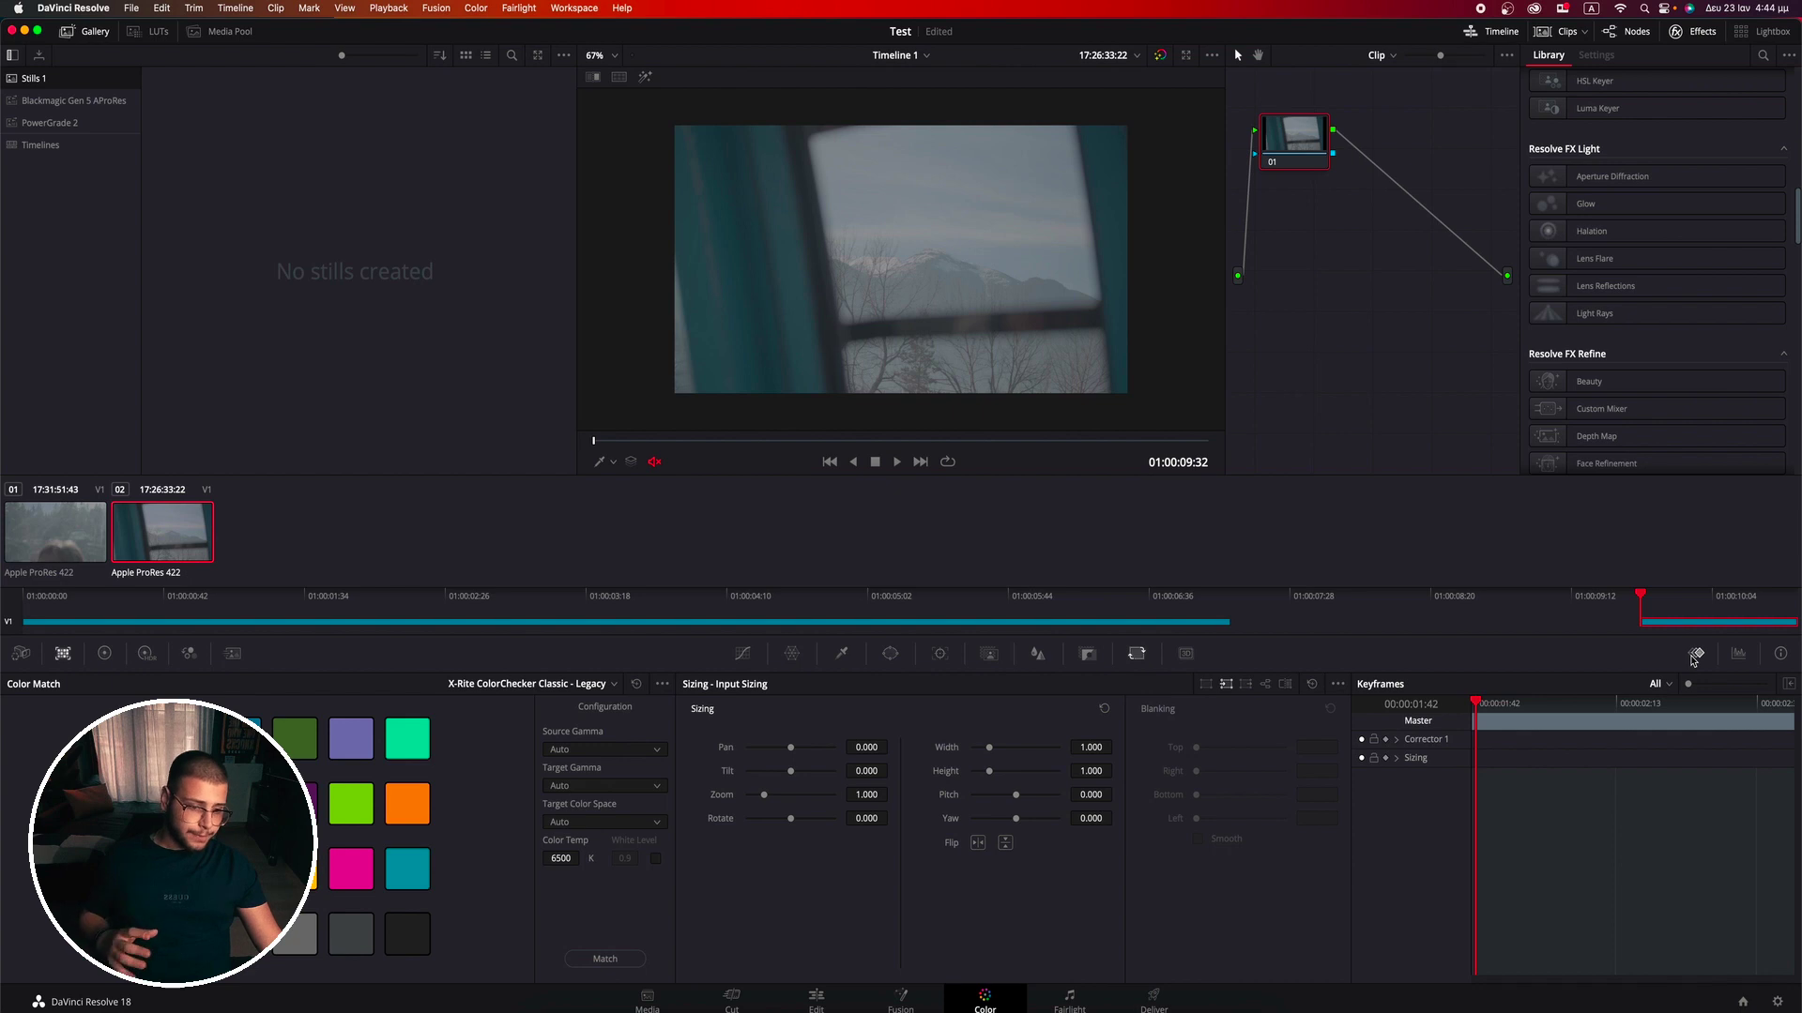
left_click(1737, 654)
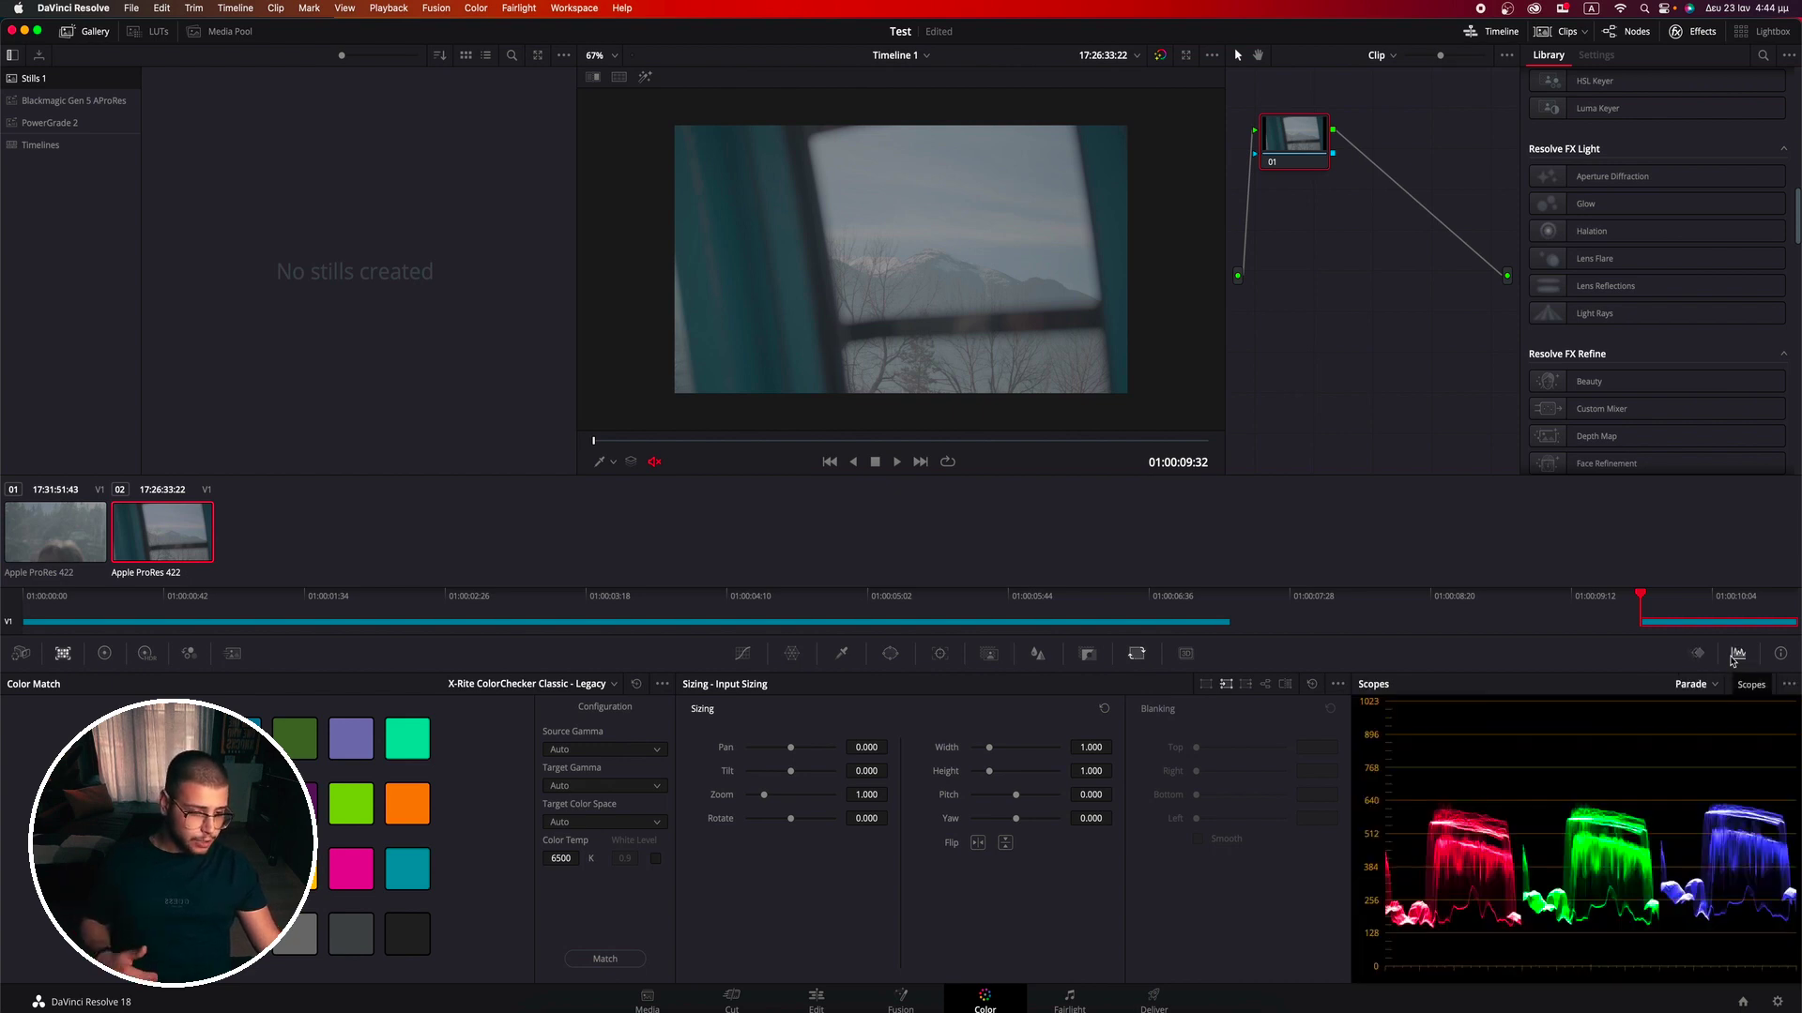
left_click(1774, 655)
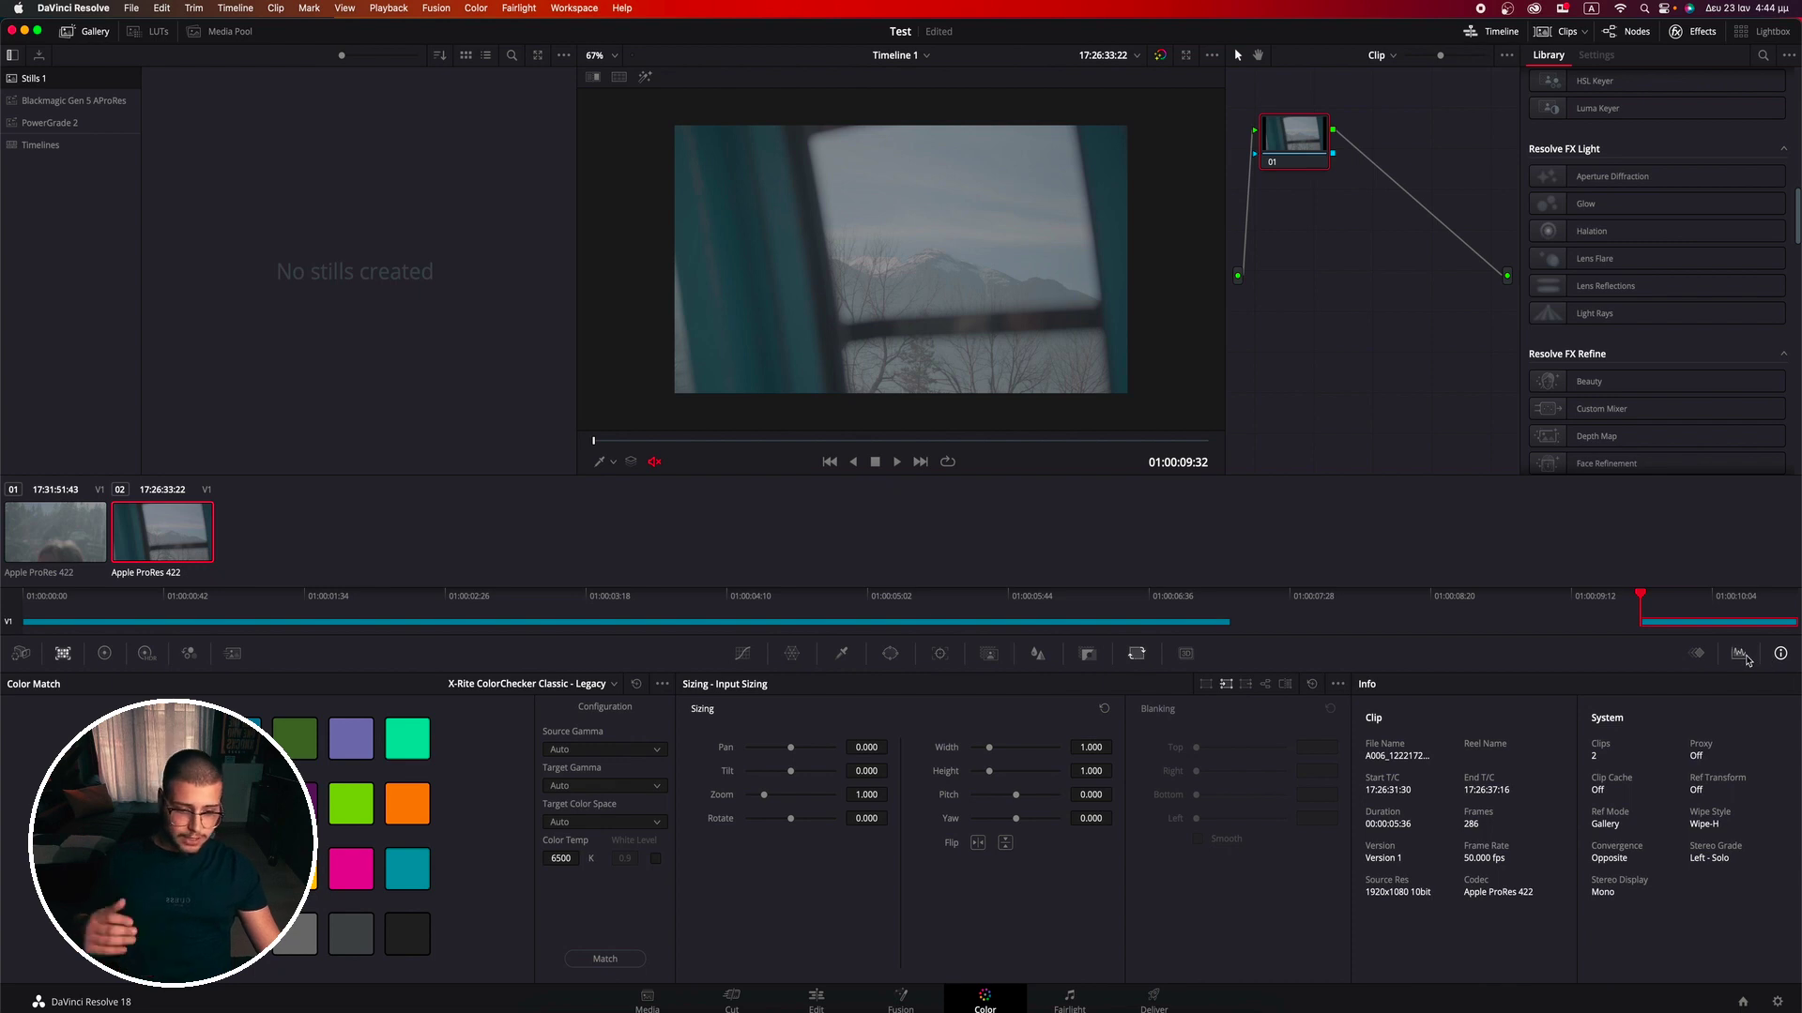
left_click(1741, 655)
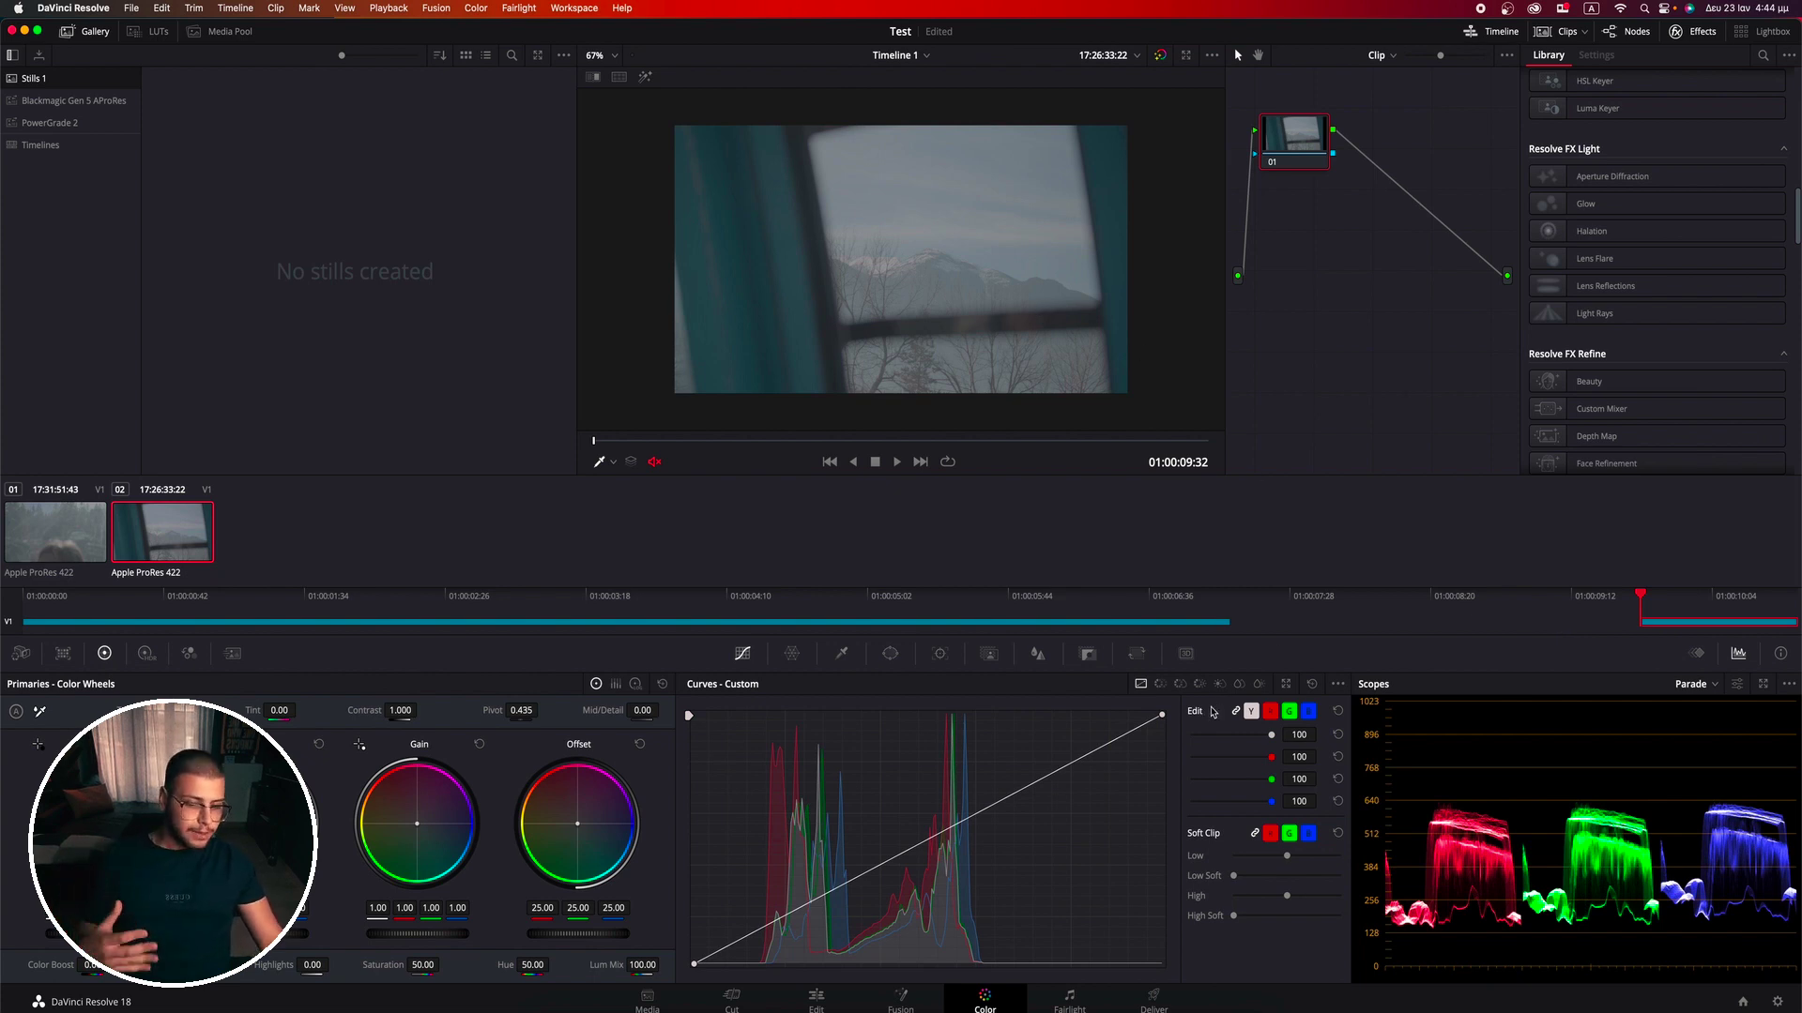
Step: Shape an S-curve in Custom Curves, raise saturation to 75.40, and compare against the bypassed grade
left_click_drag(985, 815, 958, 776)
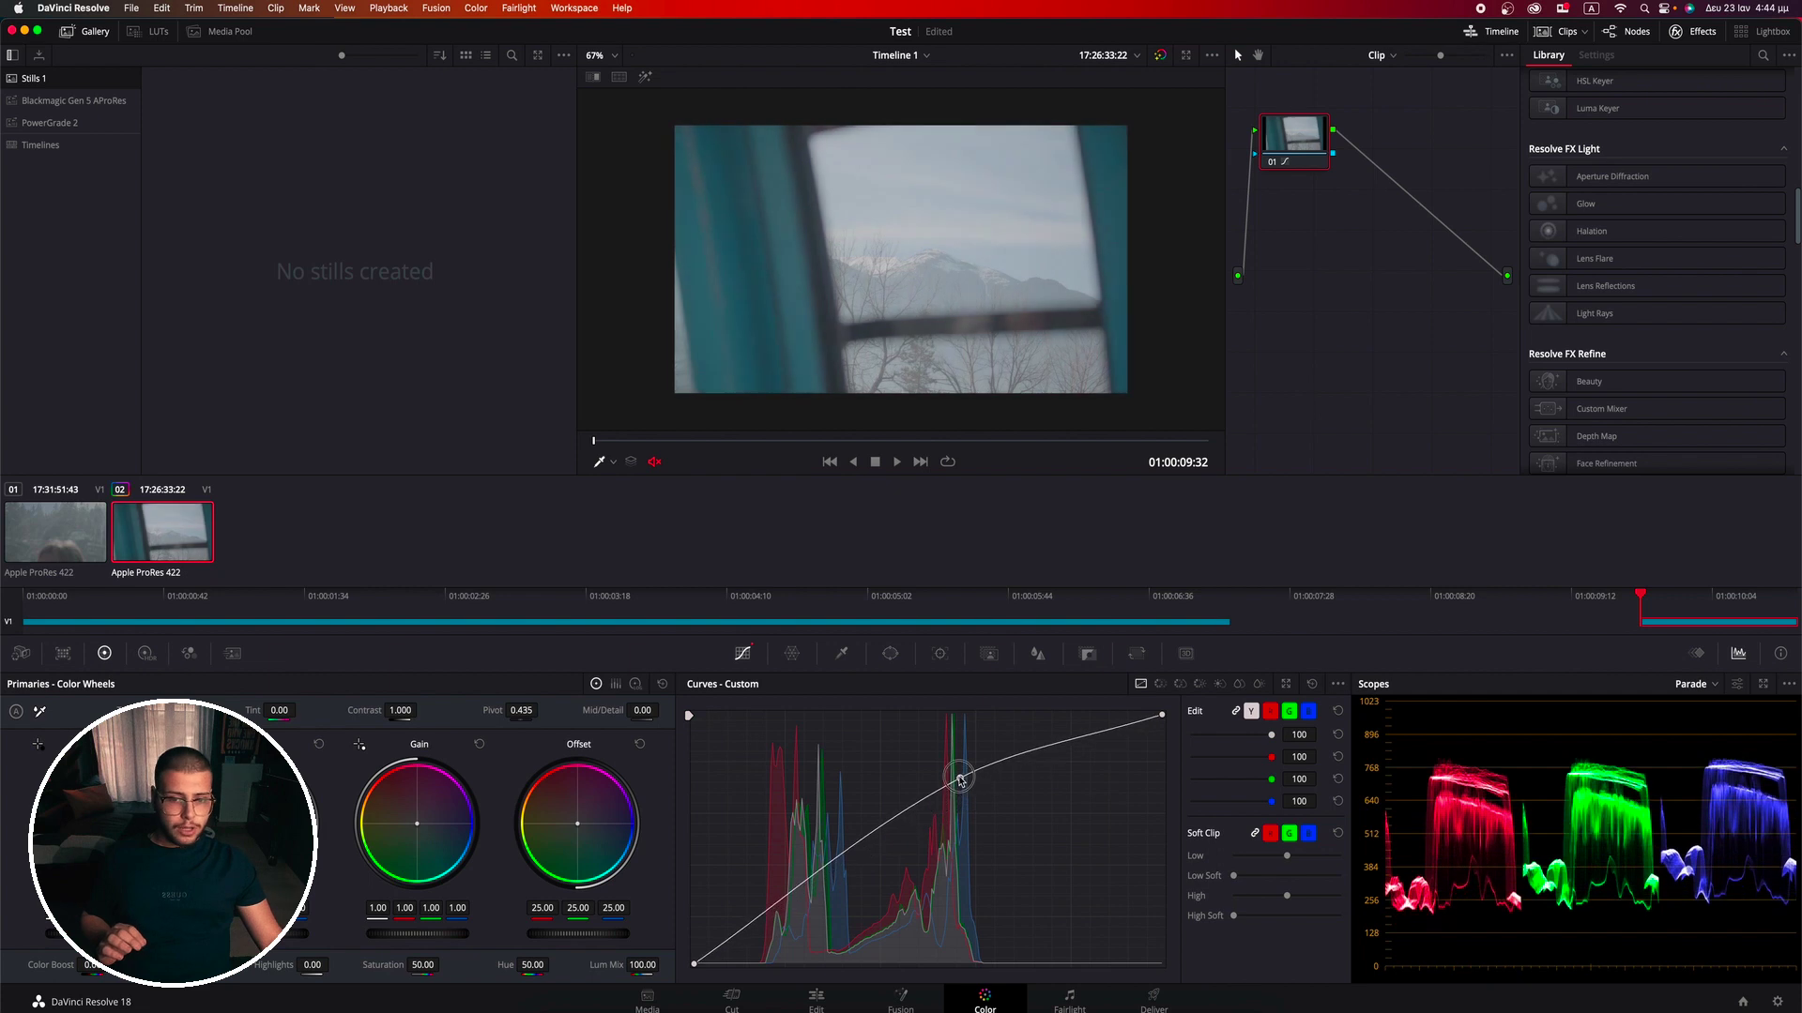
left_click_drag(820, 875, 833, 913)
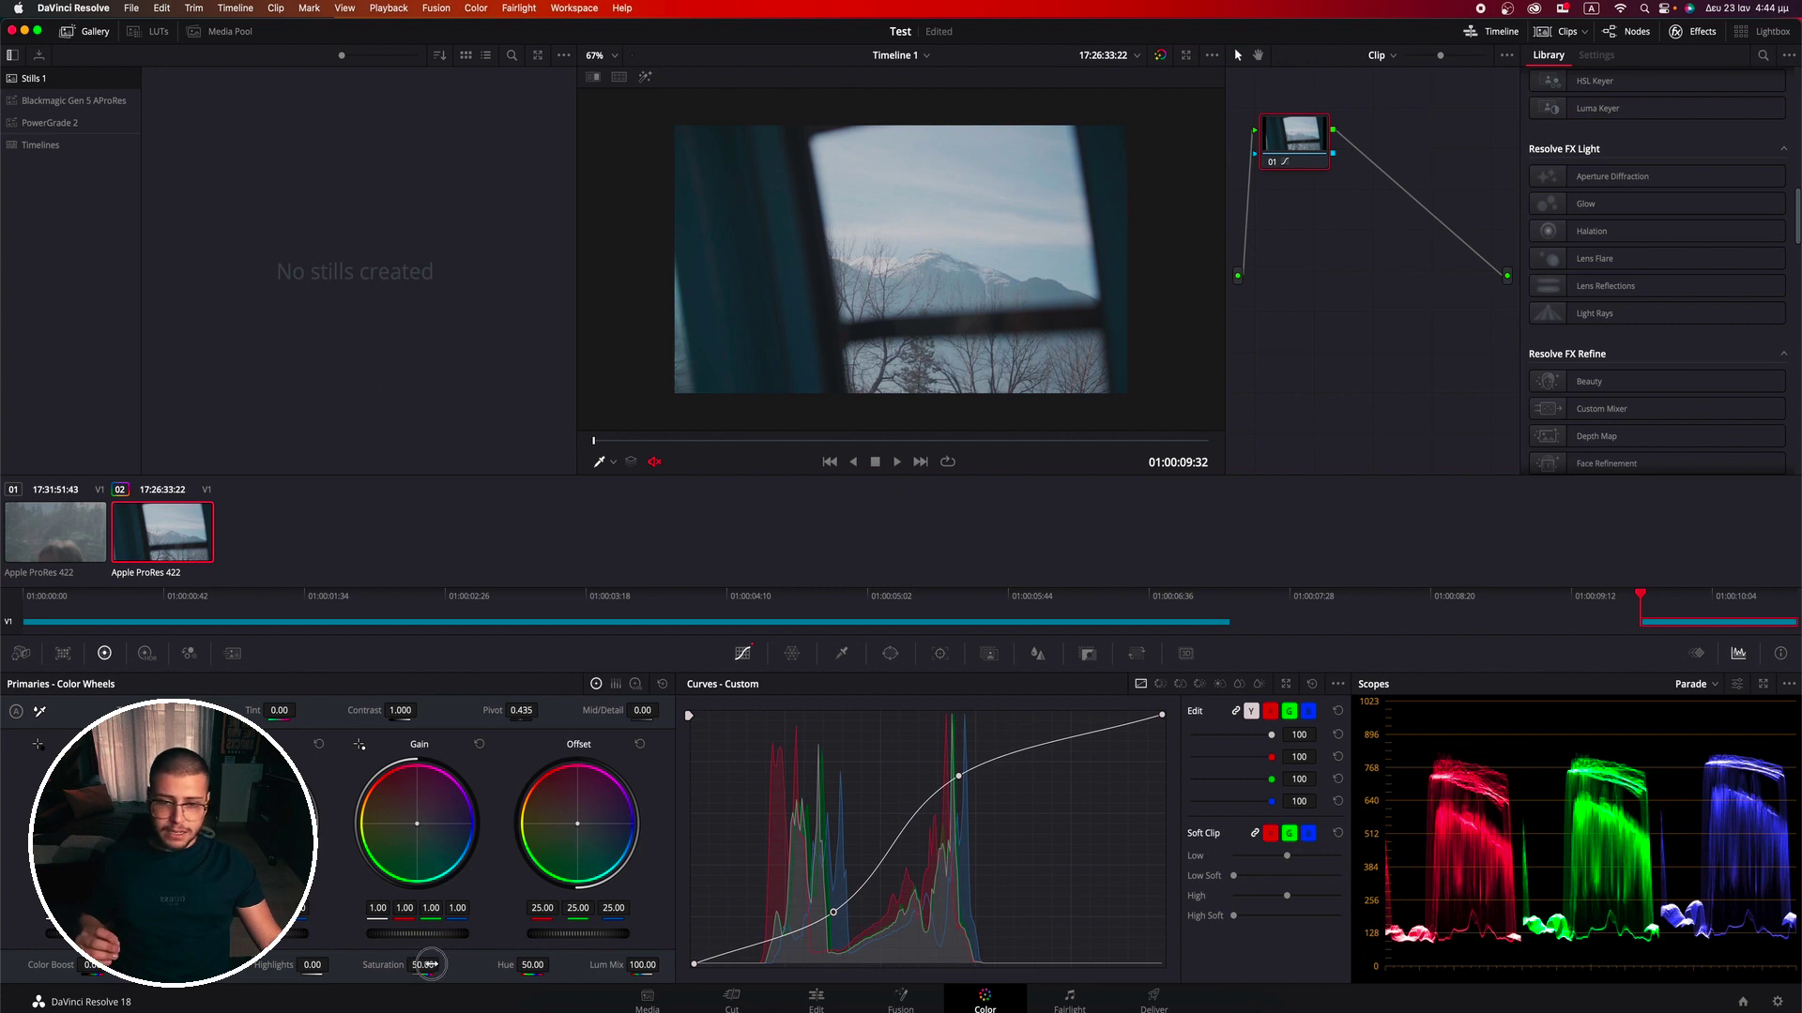
left_click_drag(427, 964, 509, 966)
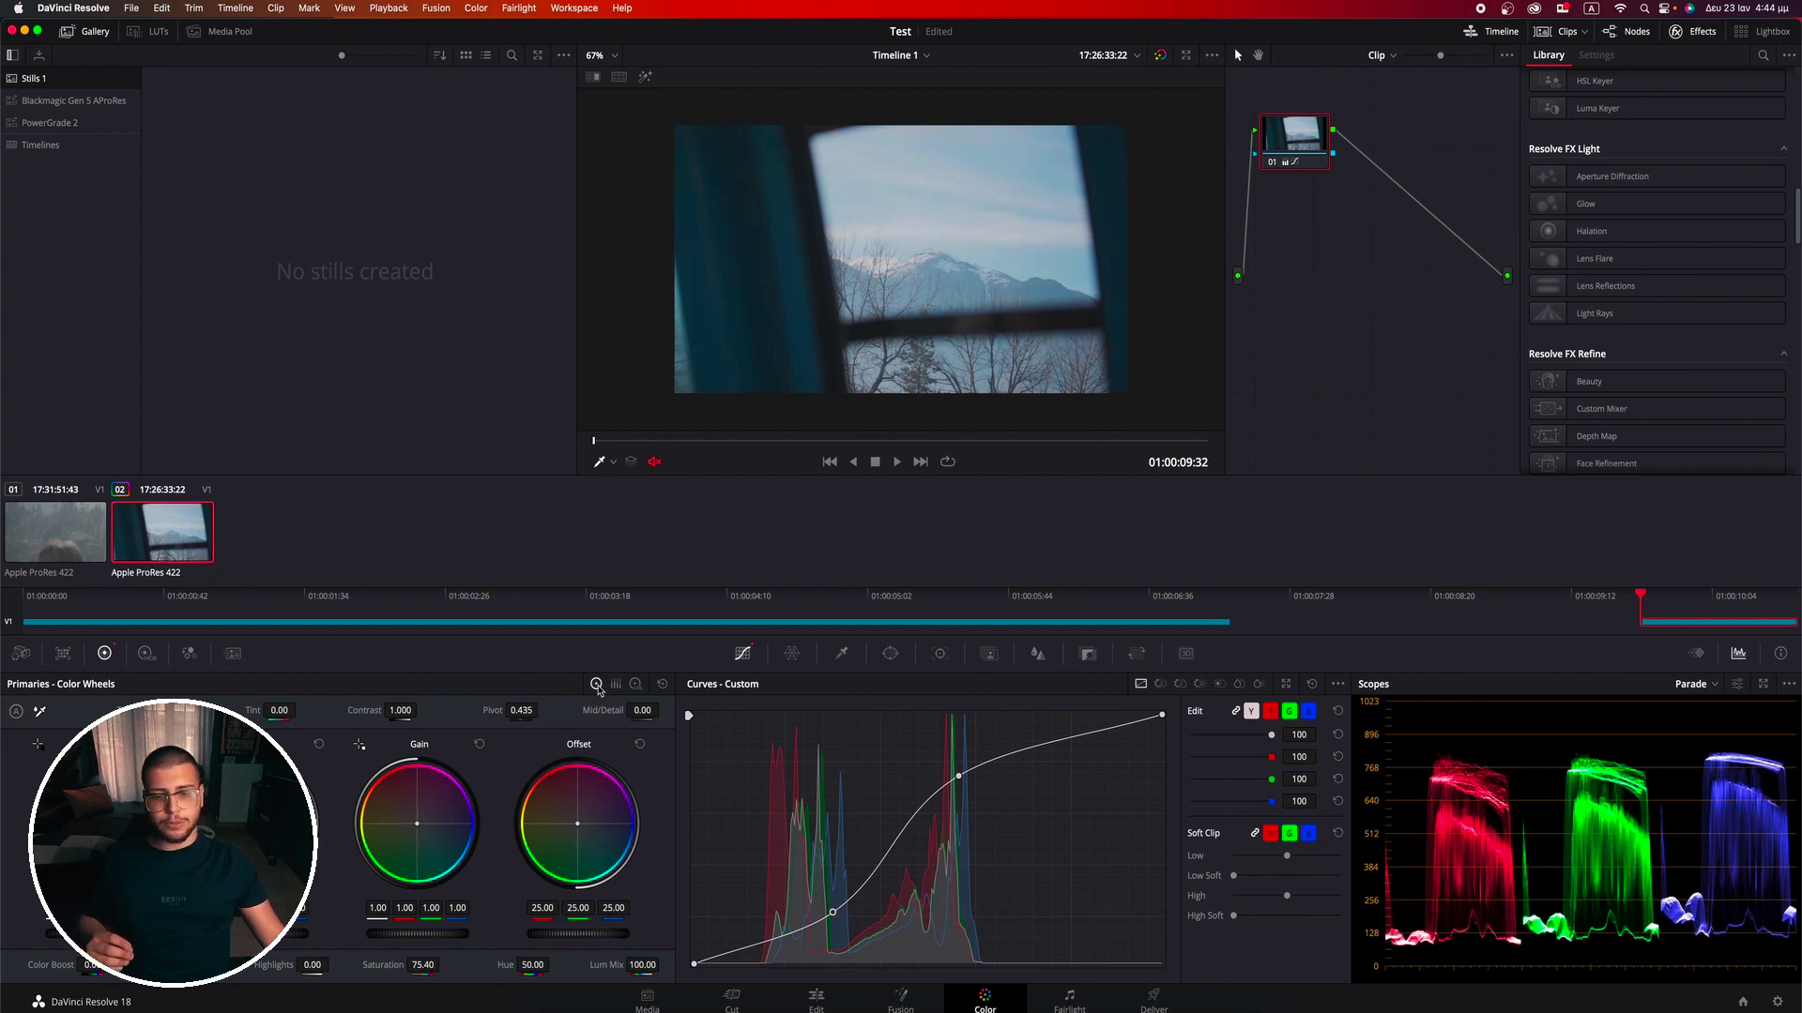
left_click(1162, 56)
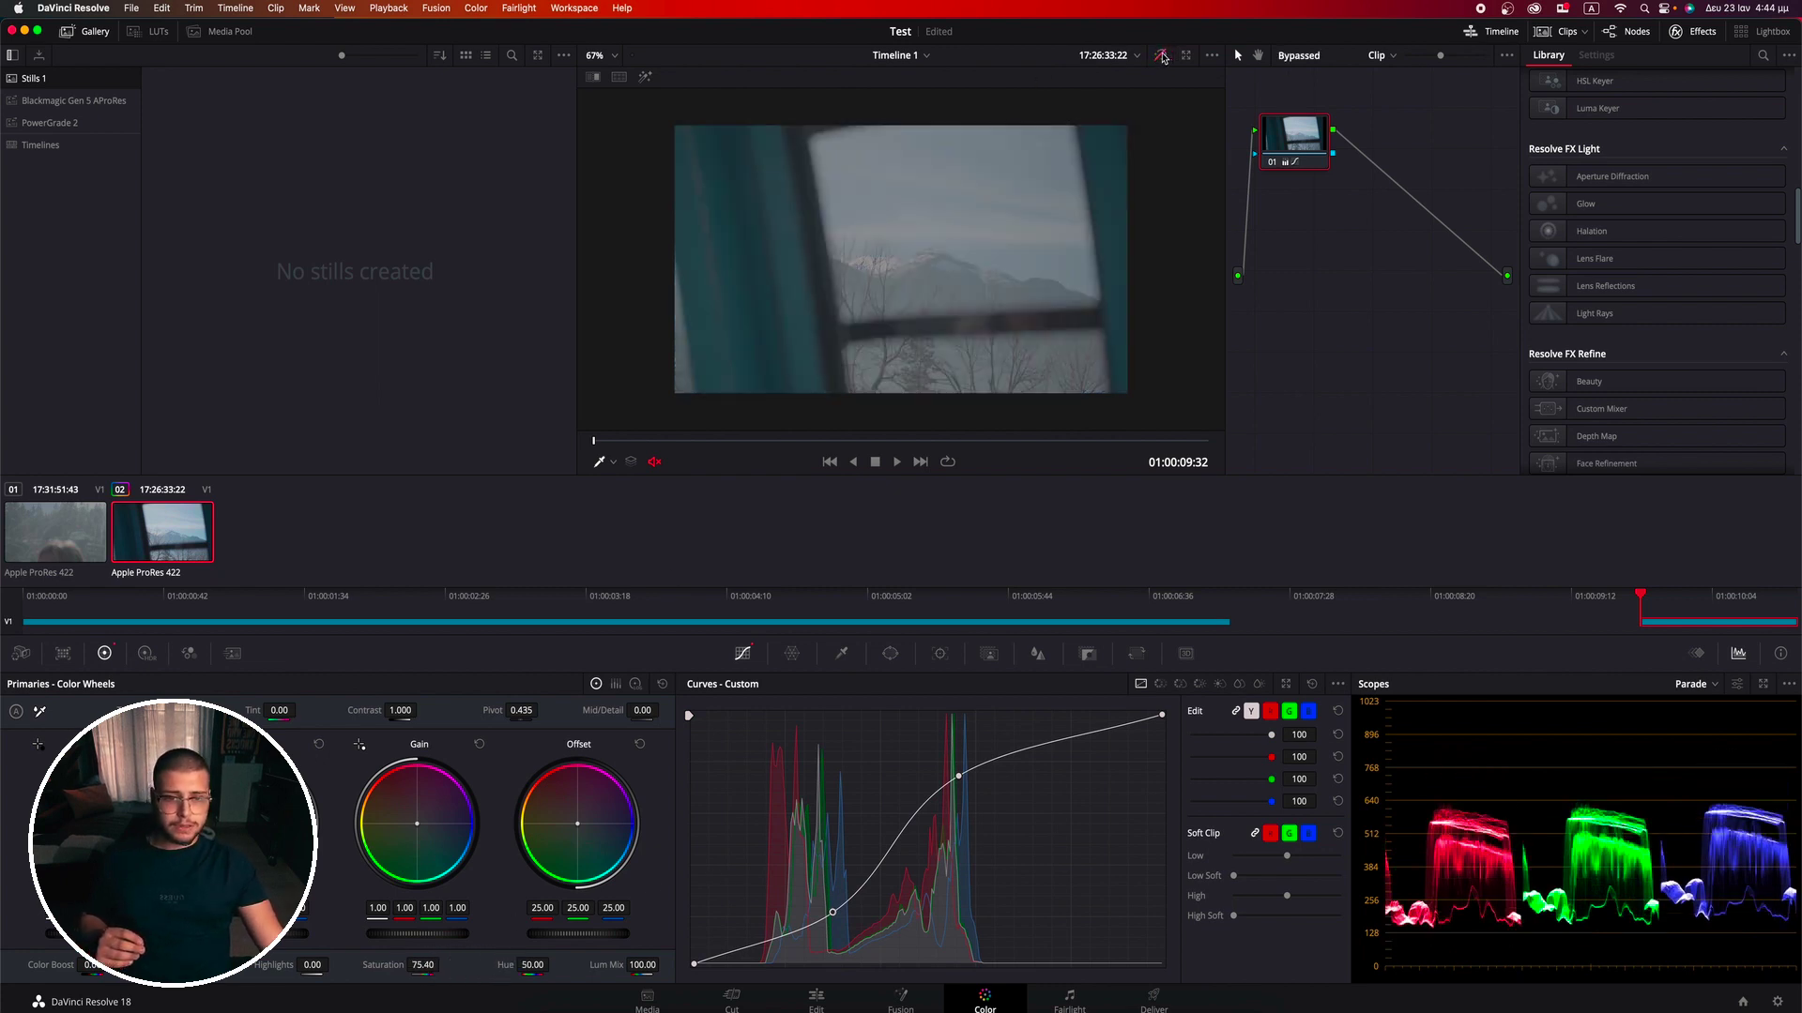
left_click(1161, 56)
left_click(1161, 57)
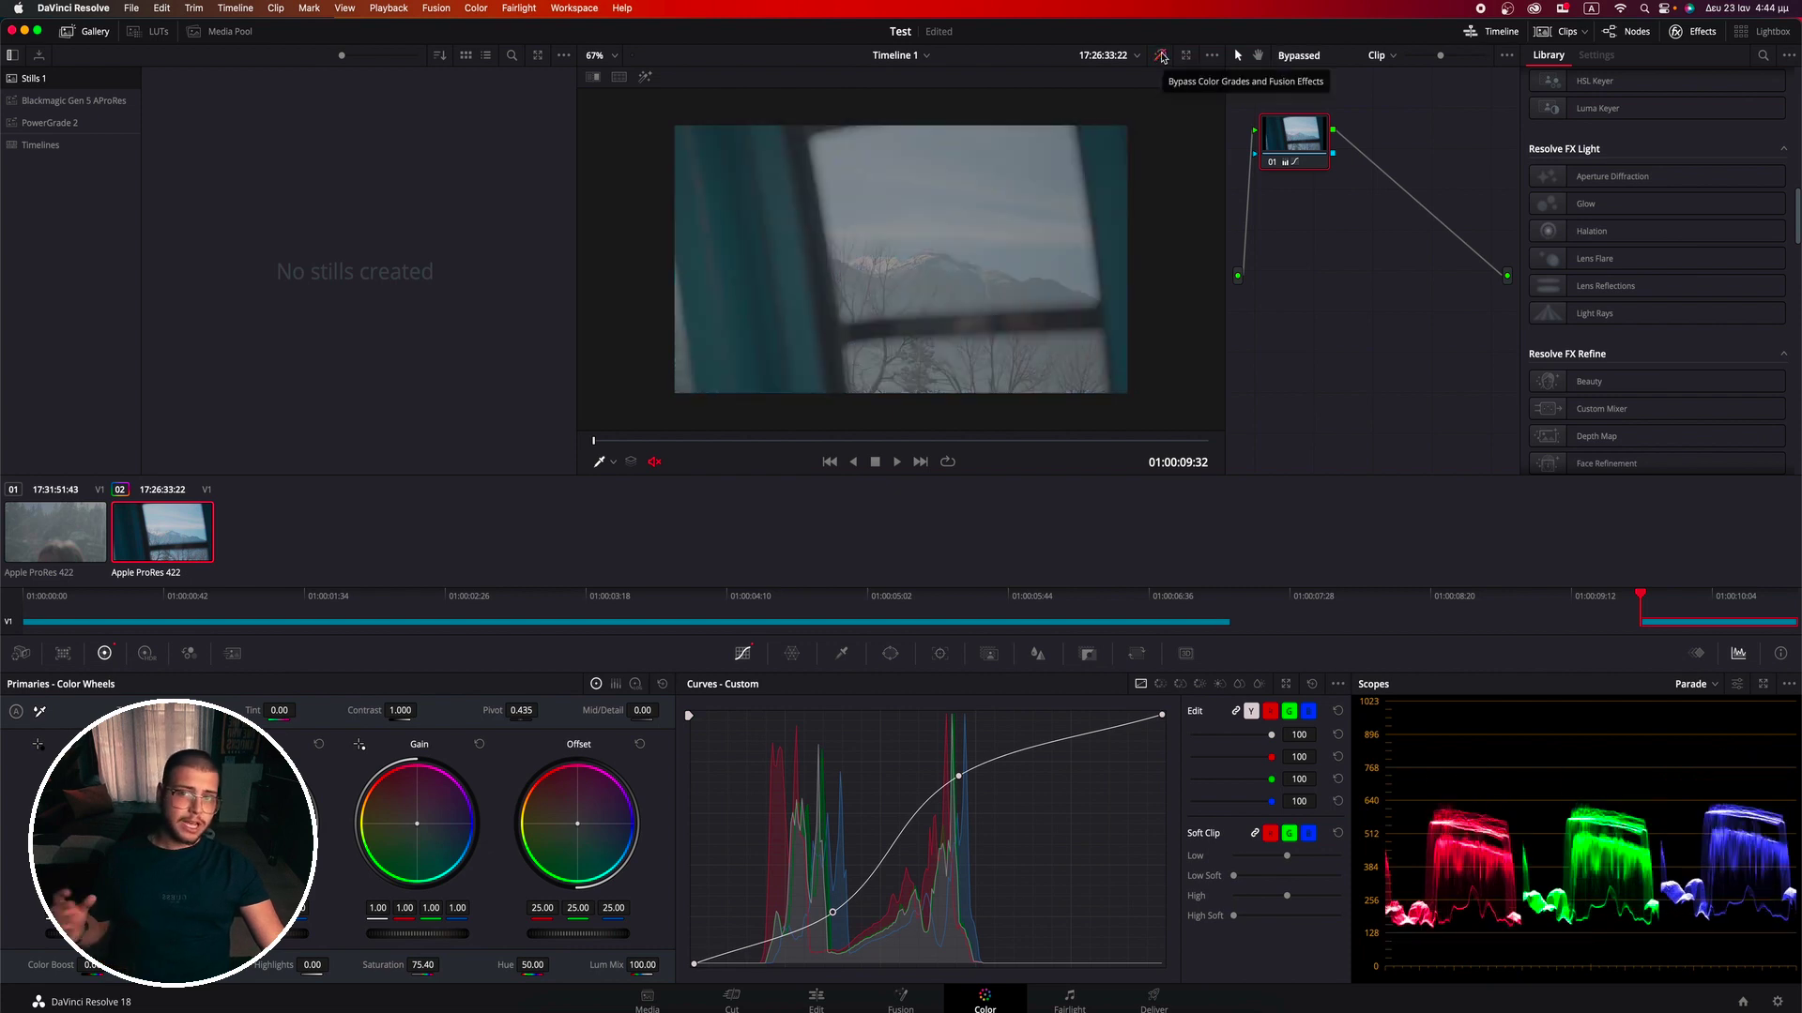
left_click(1162, 56)
left_click(1162, 56)
left_click(1162, 56)
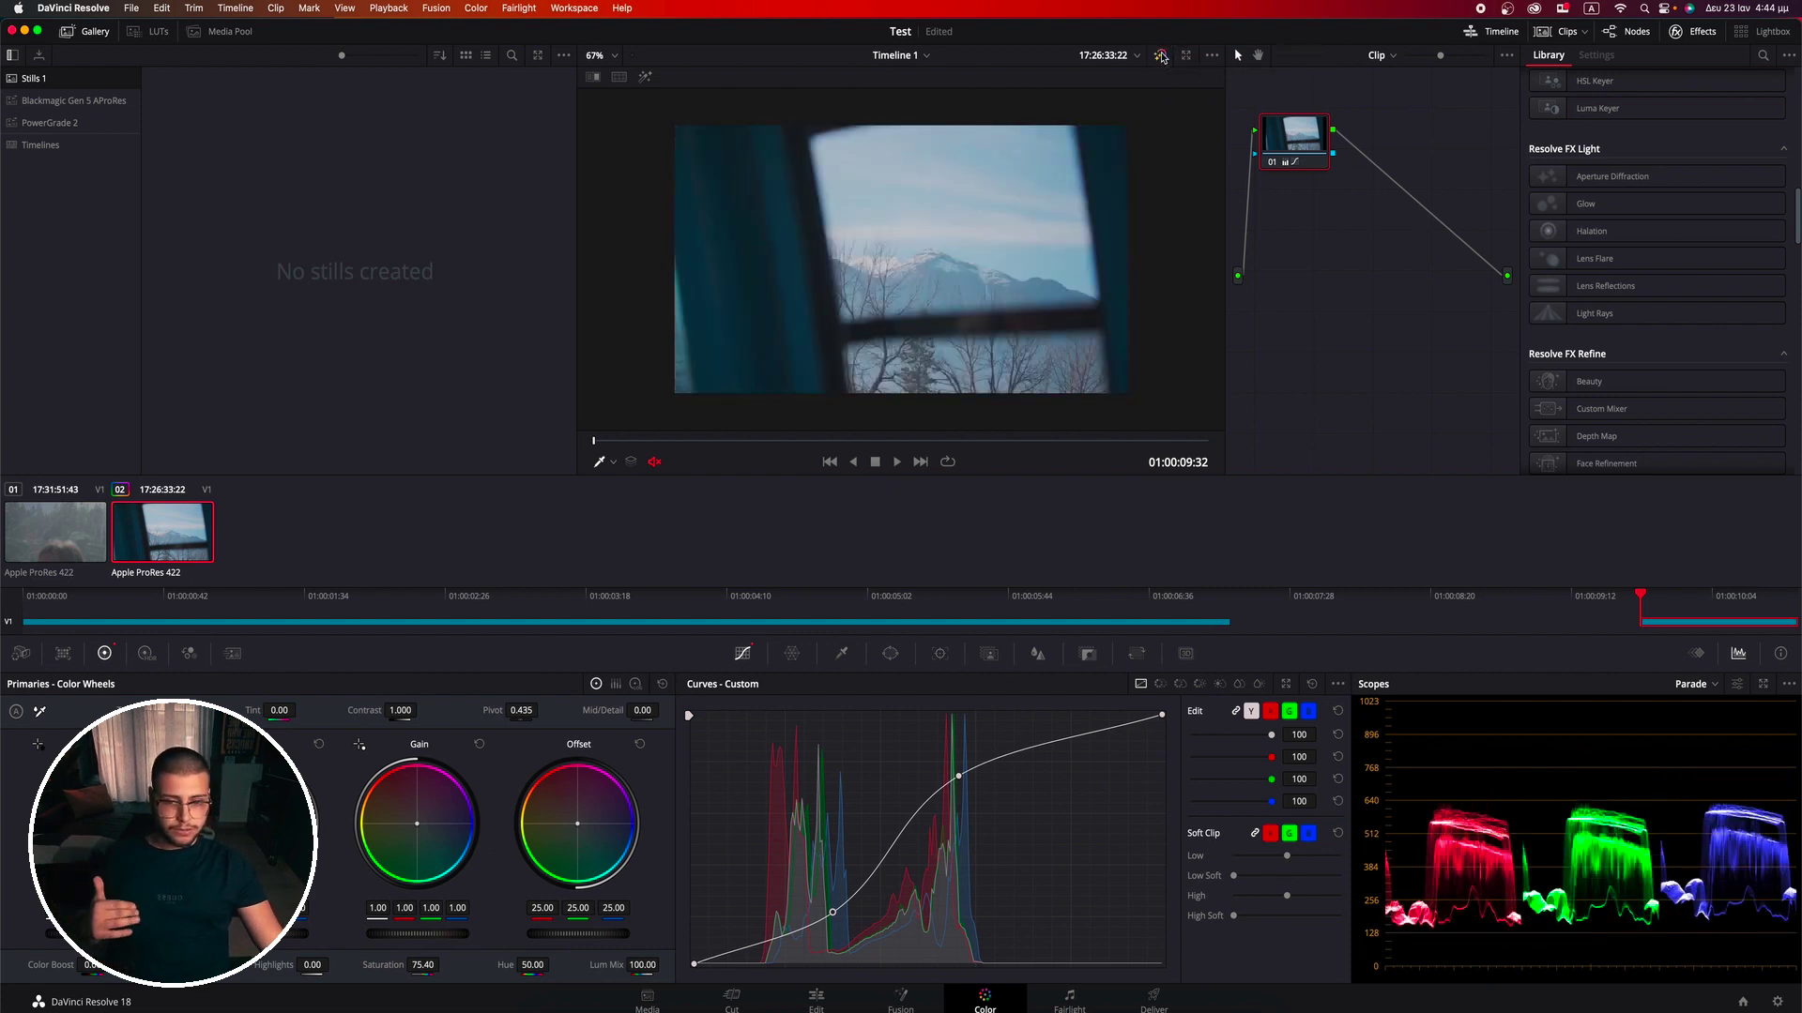
left_click(1161, 56)
left_click(1162, 56)
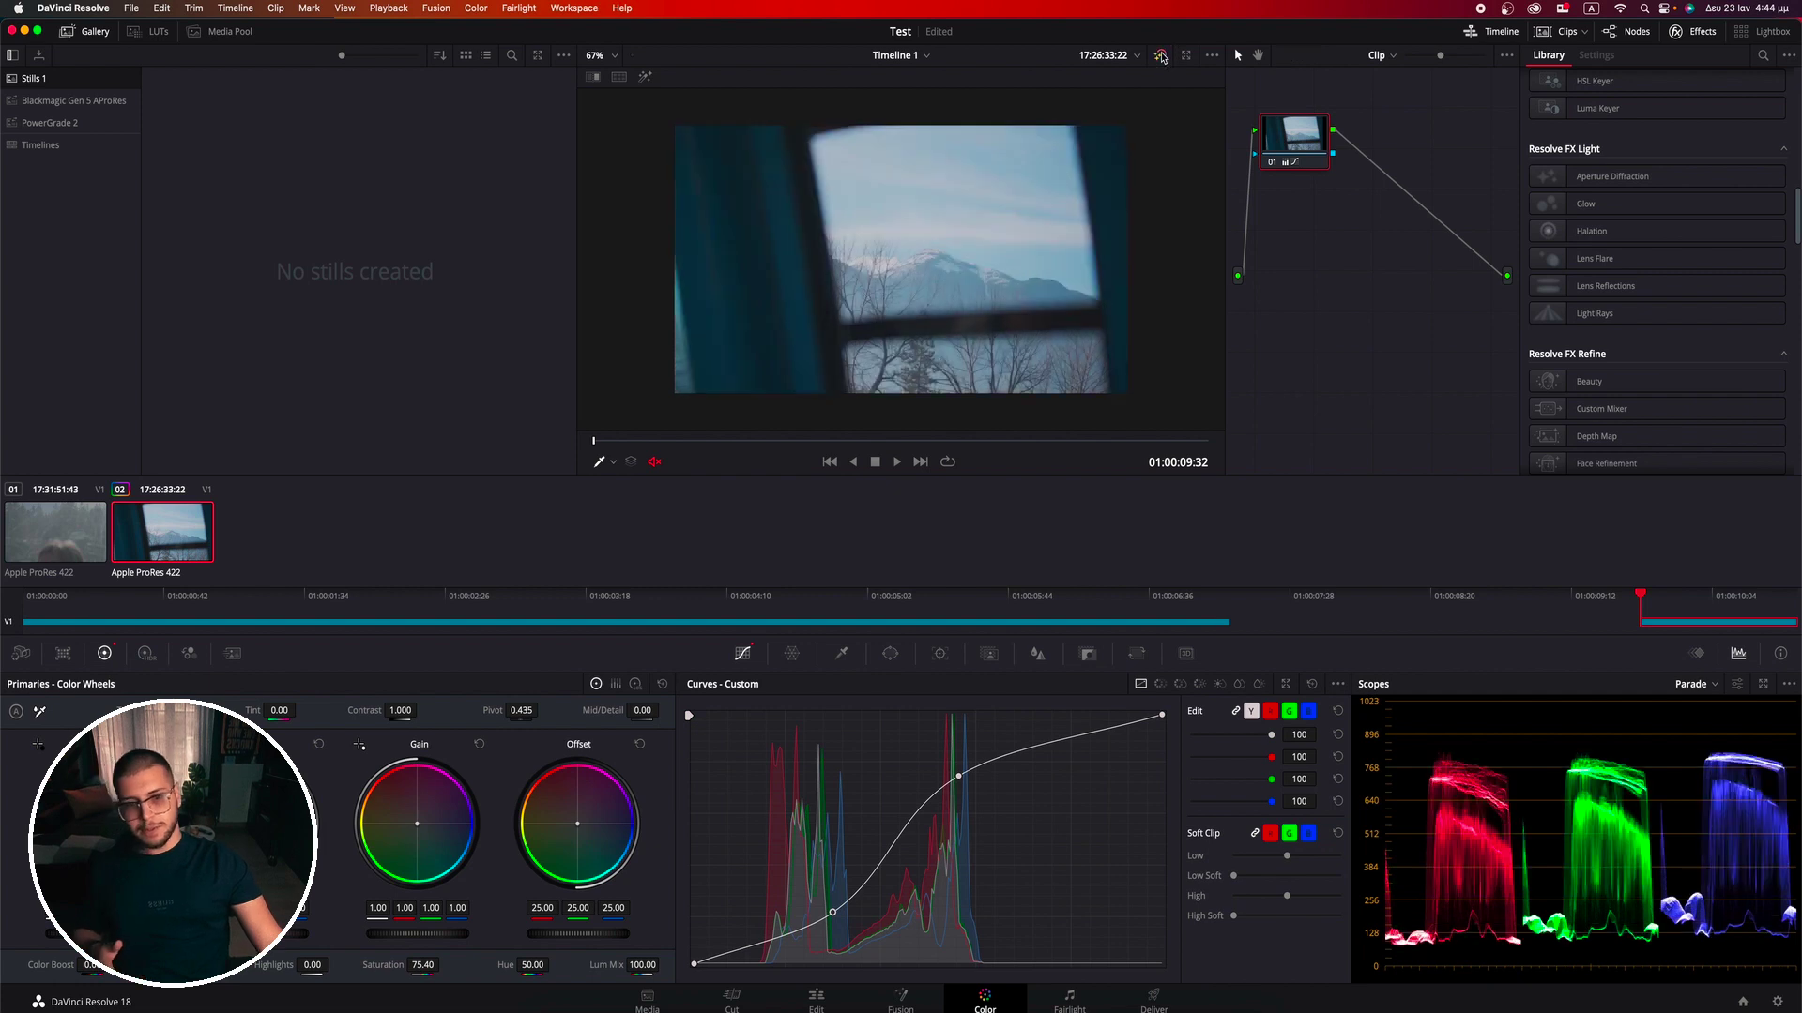
Step: Push the upper curve point higher for more contrast and recheck against the ungraded clip
left_click_drag(957, 778, 981, 768)
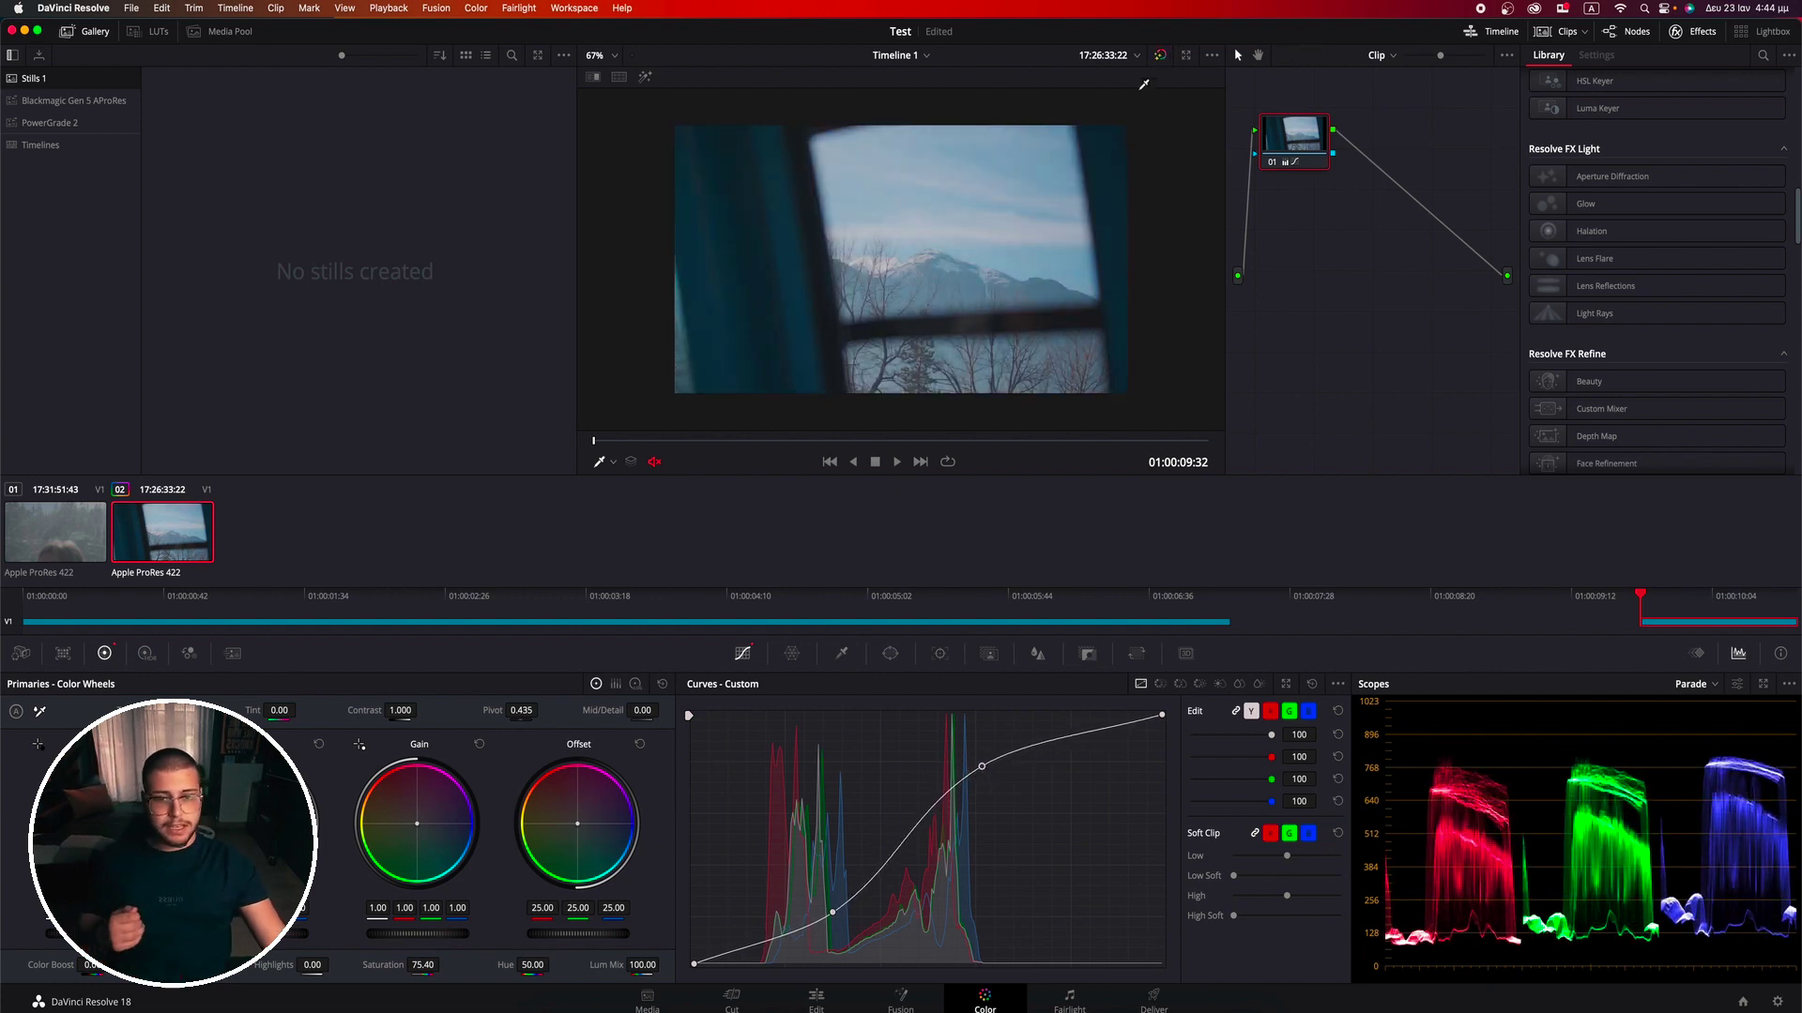
left_click(1161, 56)
left_click(1161, 56)
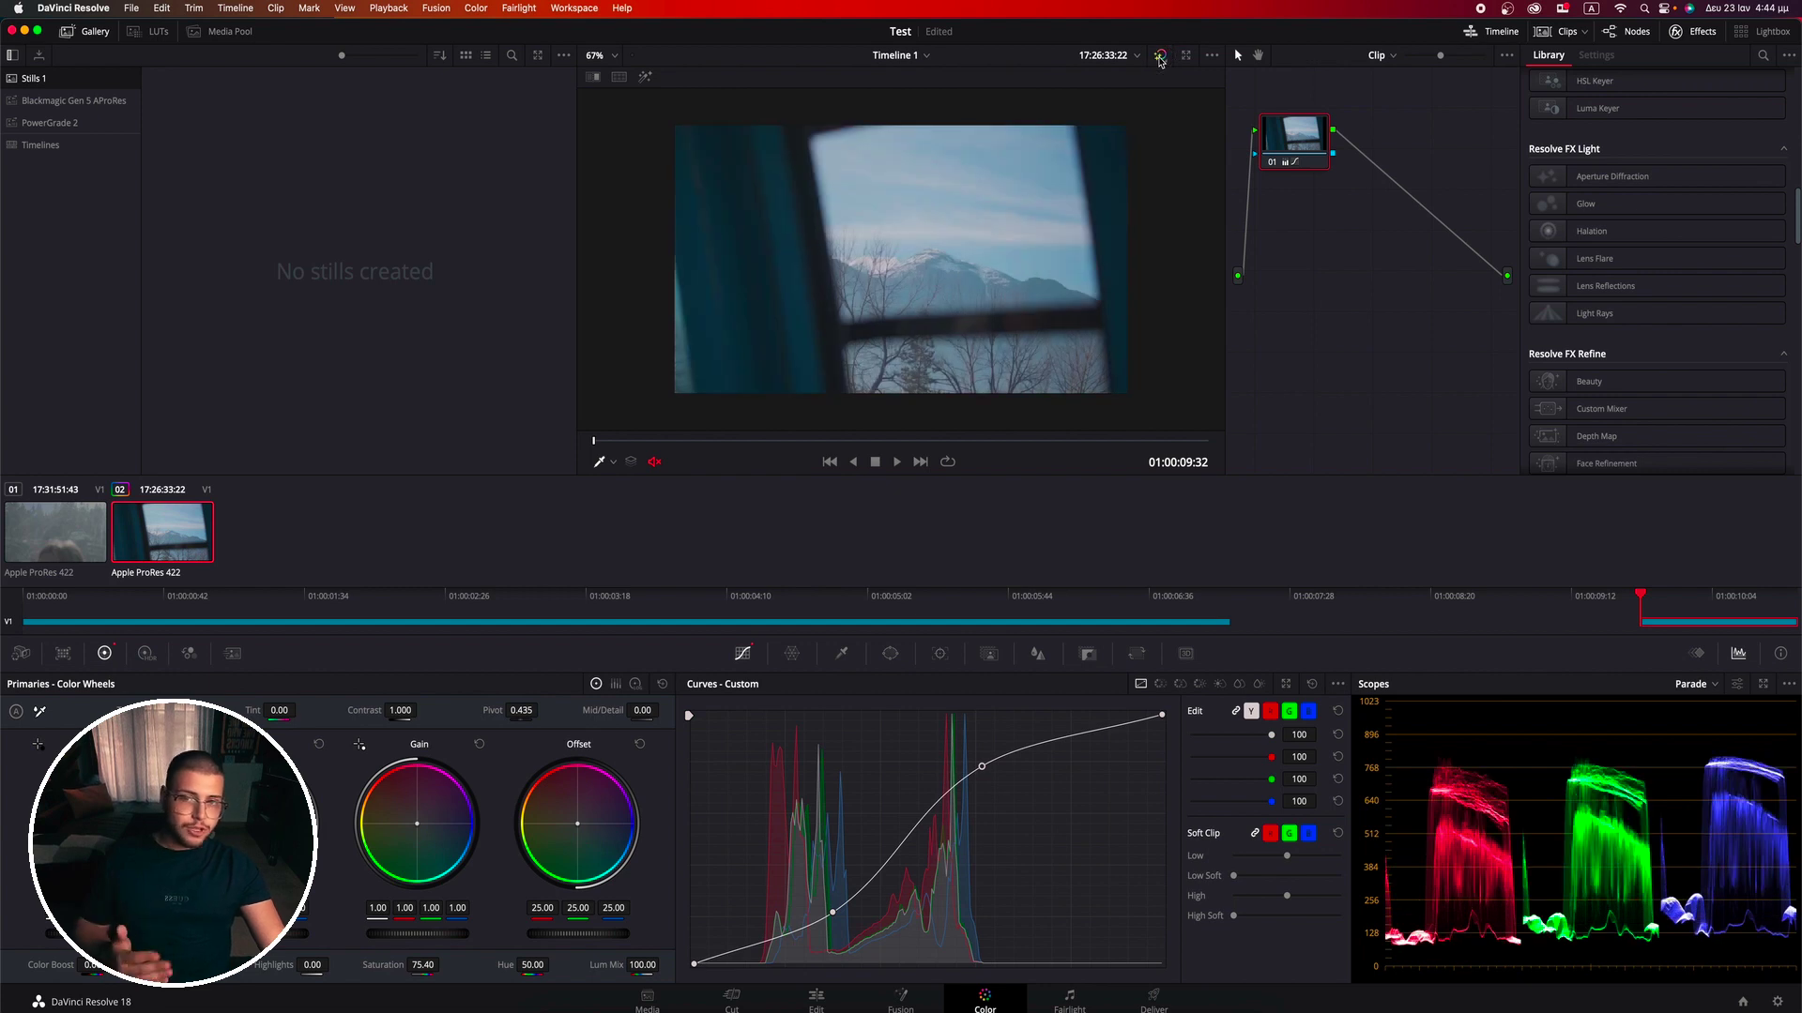
left_click(1160, 56)
left_click(1160, 56)
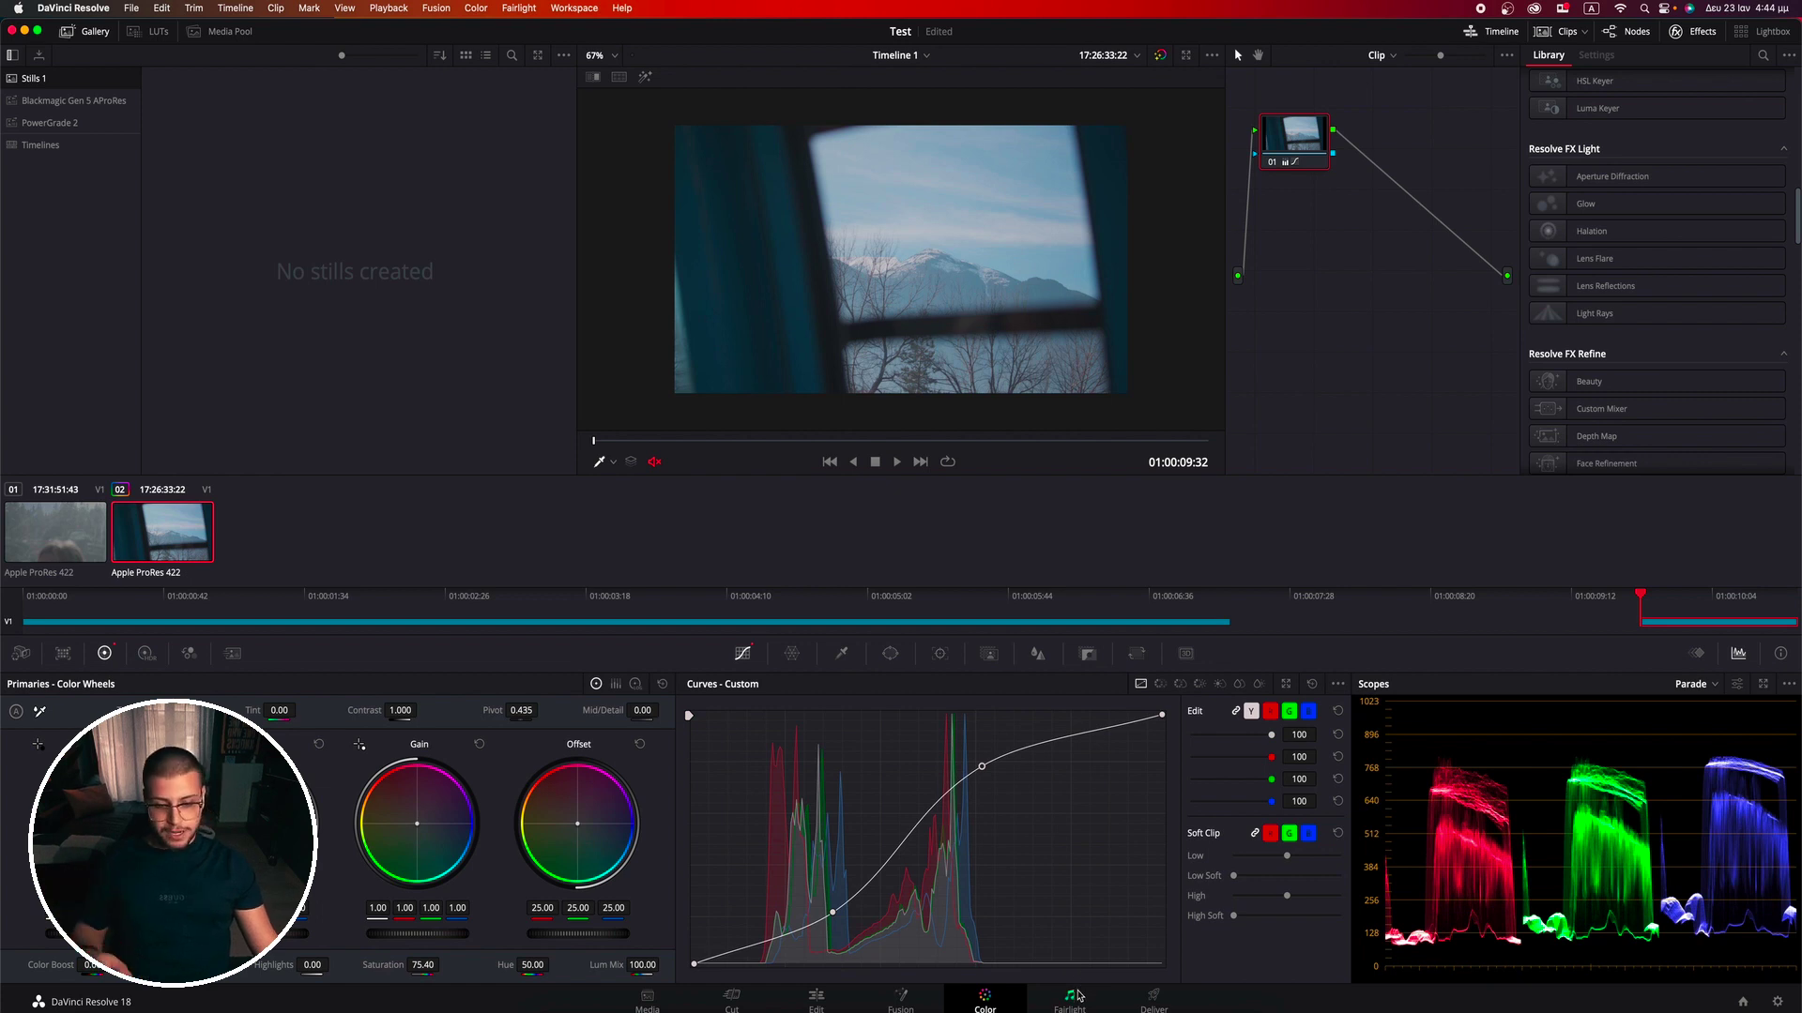
Step: On the Fairlight page, inspect Audio 1's effects menu and equalizer, closing both
left_click(1073, 997)
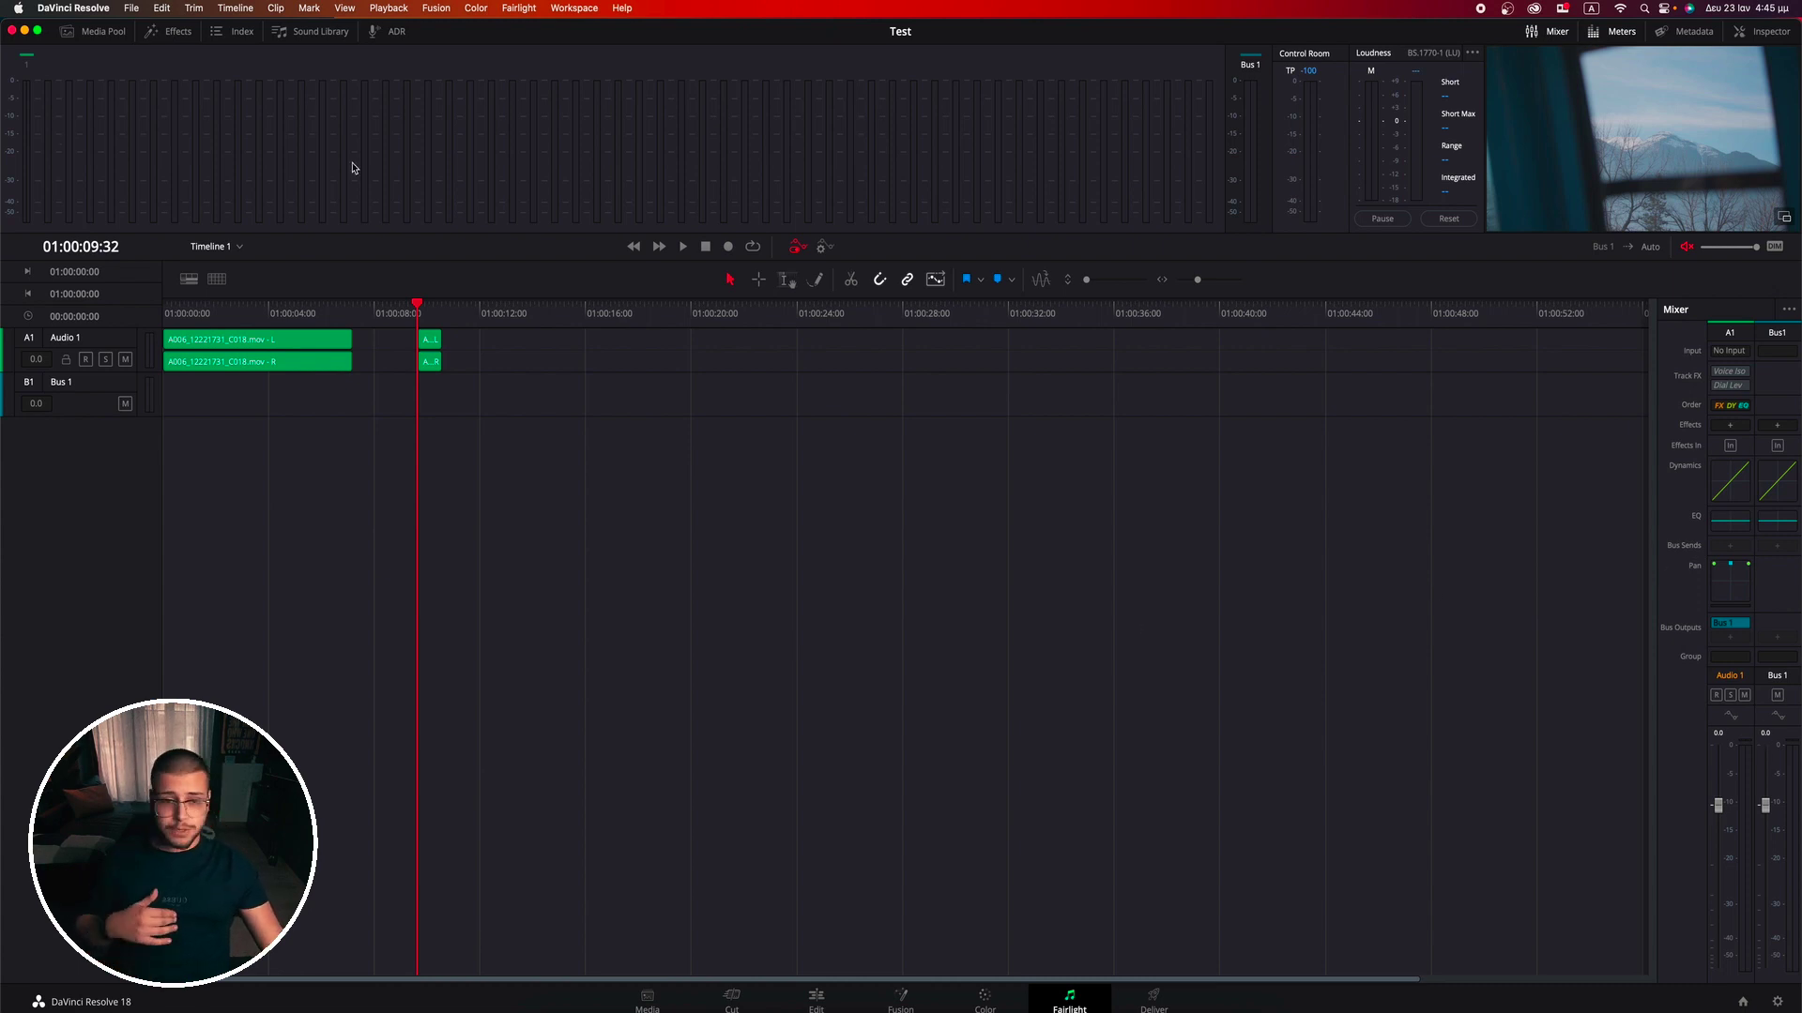
left_click(1732, 428)
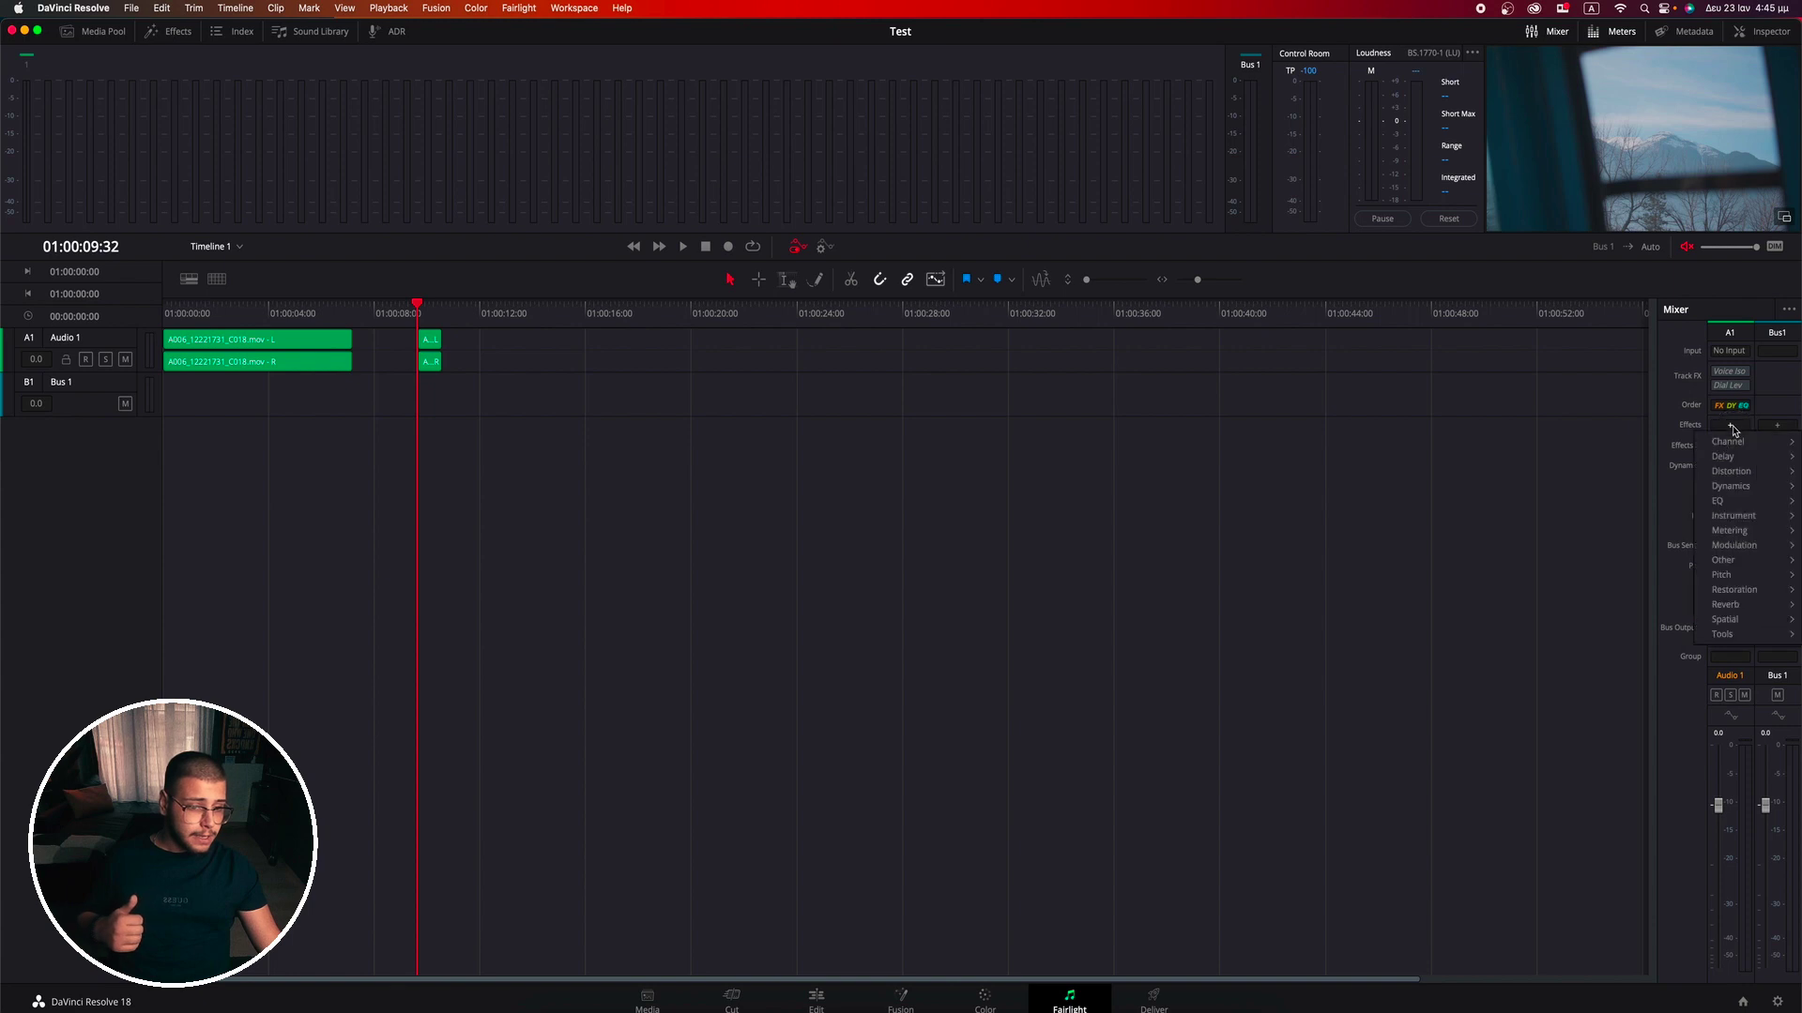
left_click(1671, 379)
left_click(1737, 515)
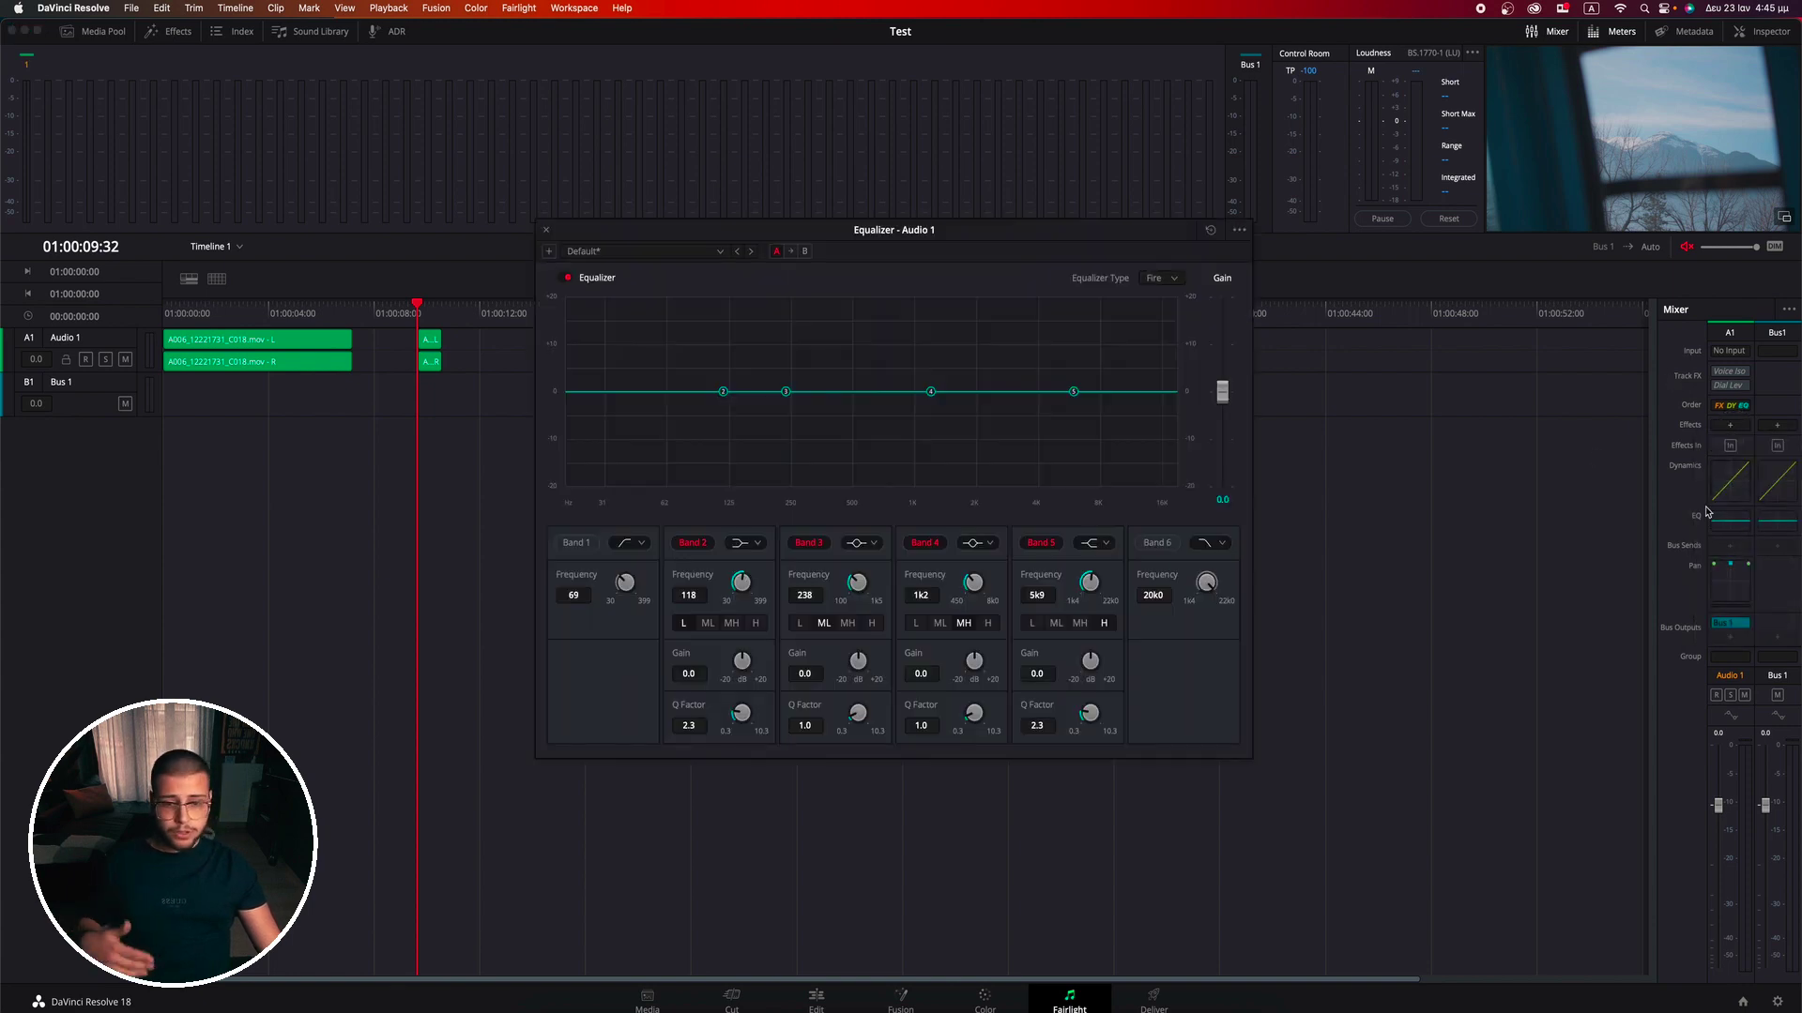
left_click(546, 230)
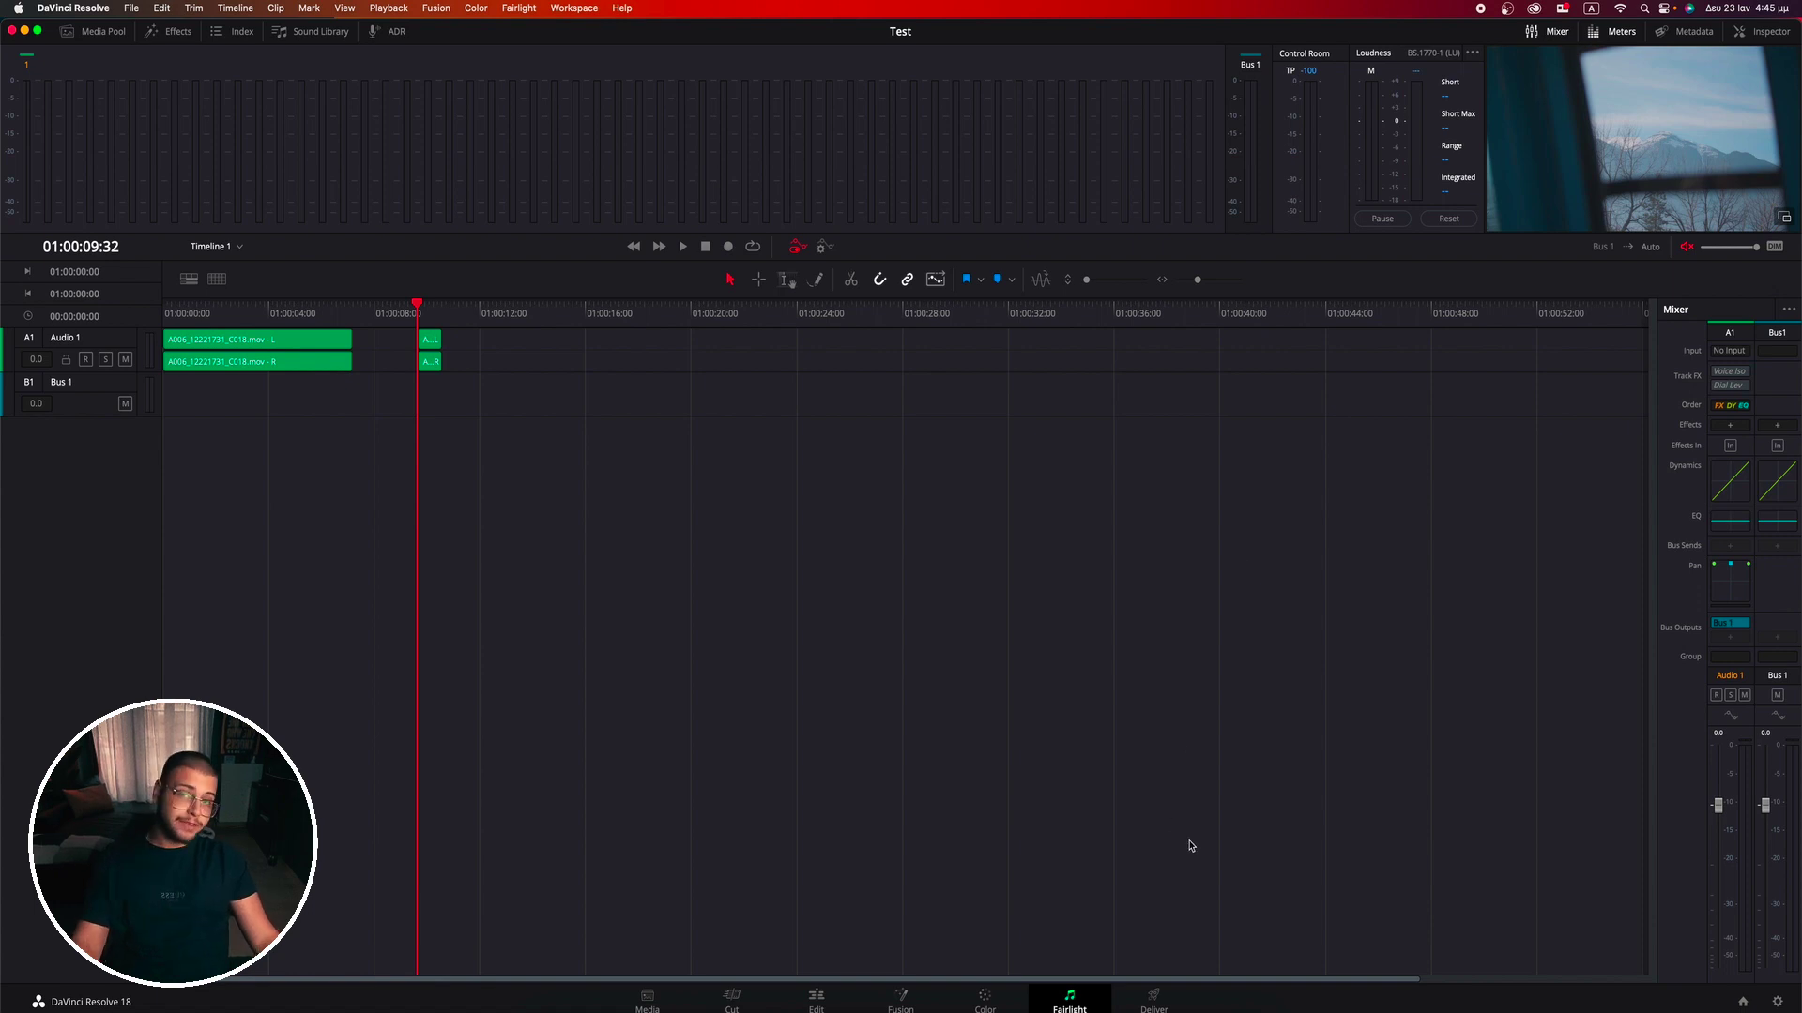
Step: On the Deliver page, apply YouTube 1080p then the Final Cut Pro 7 render preset, then go to Media
left_click(1159, 999)
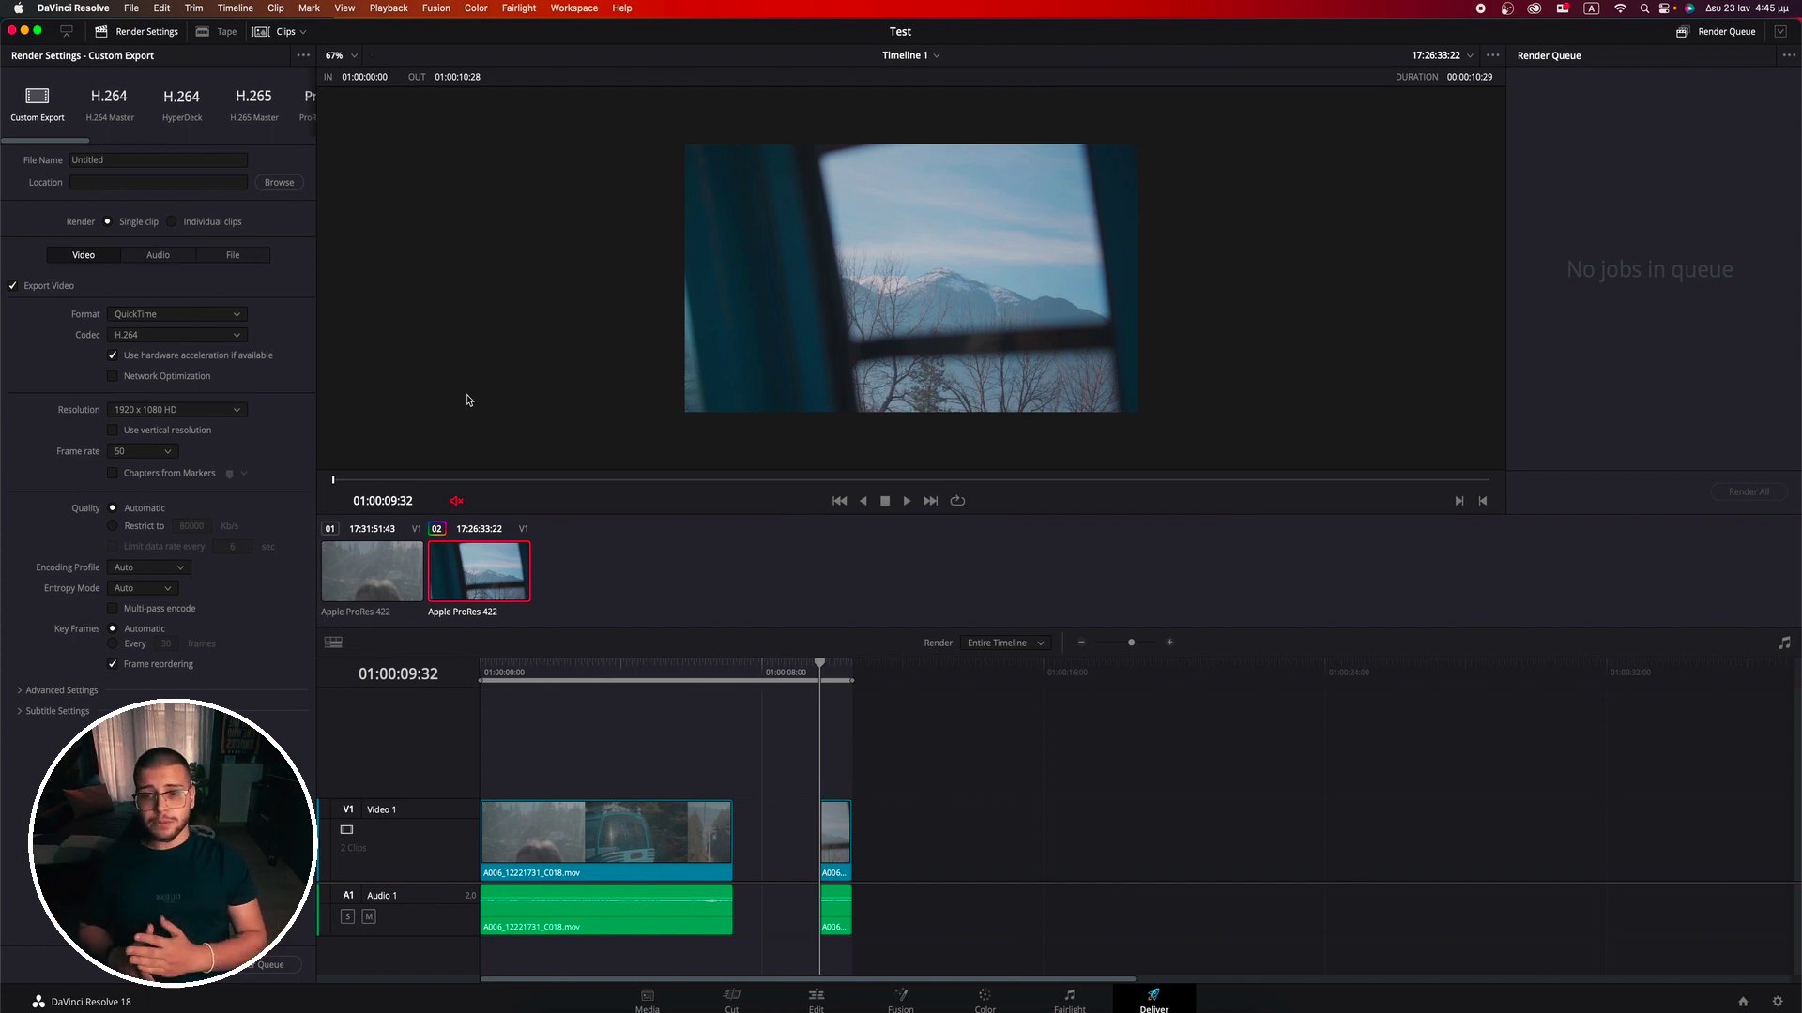
scroll(150, 113, "right", 8)
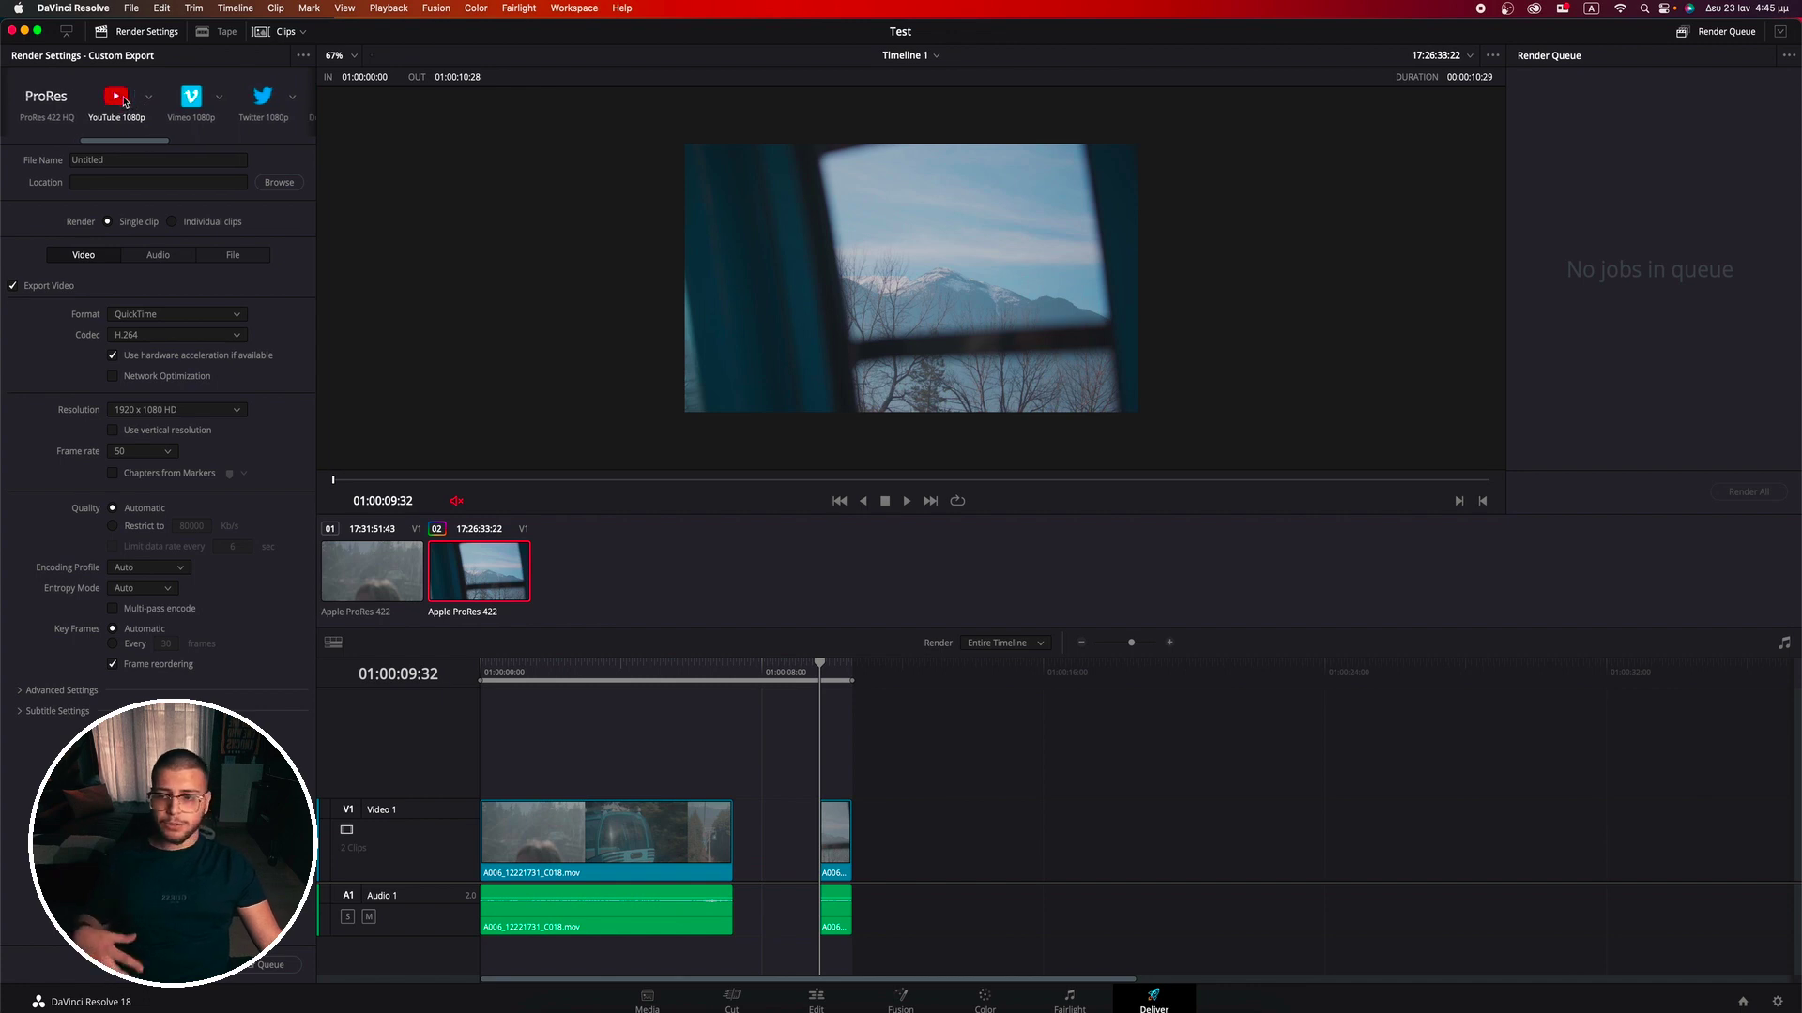
left_click(120, 99)
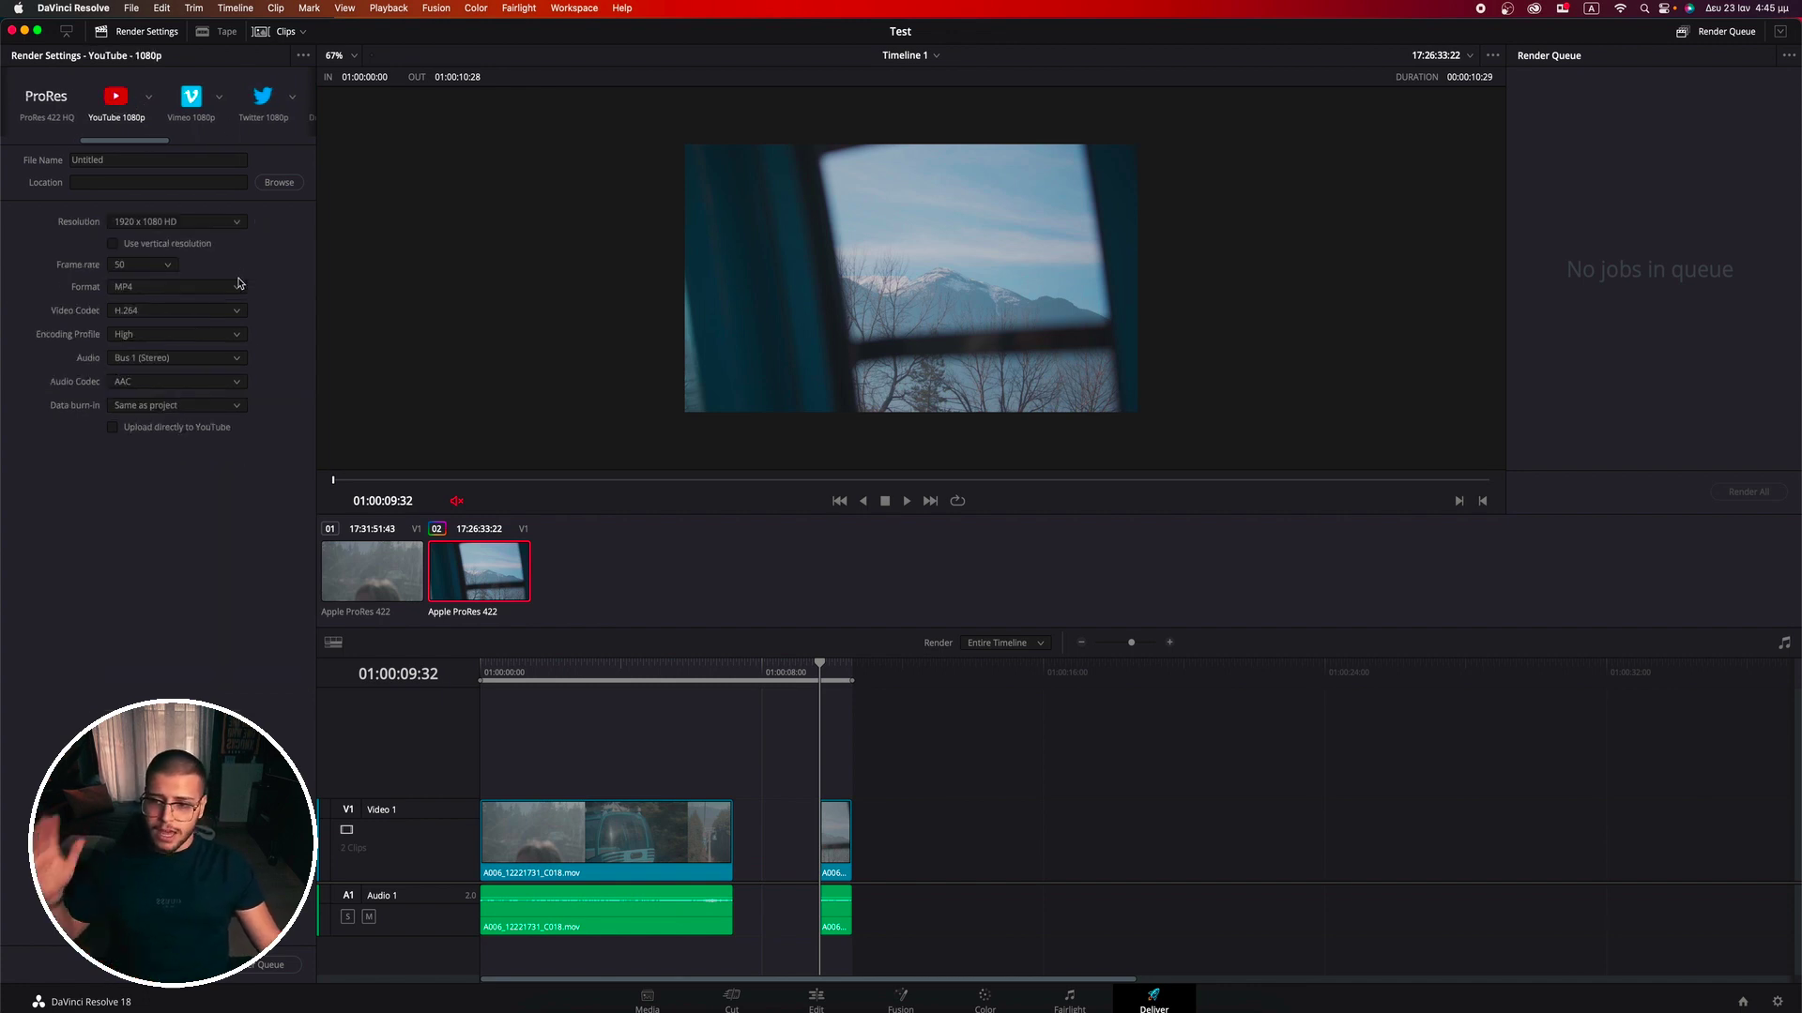
scroll(232, 101, "right", 3)
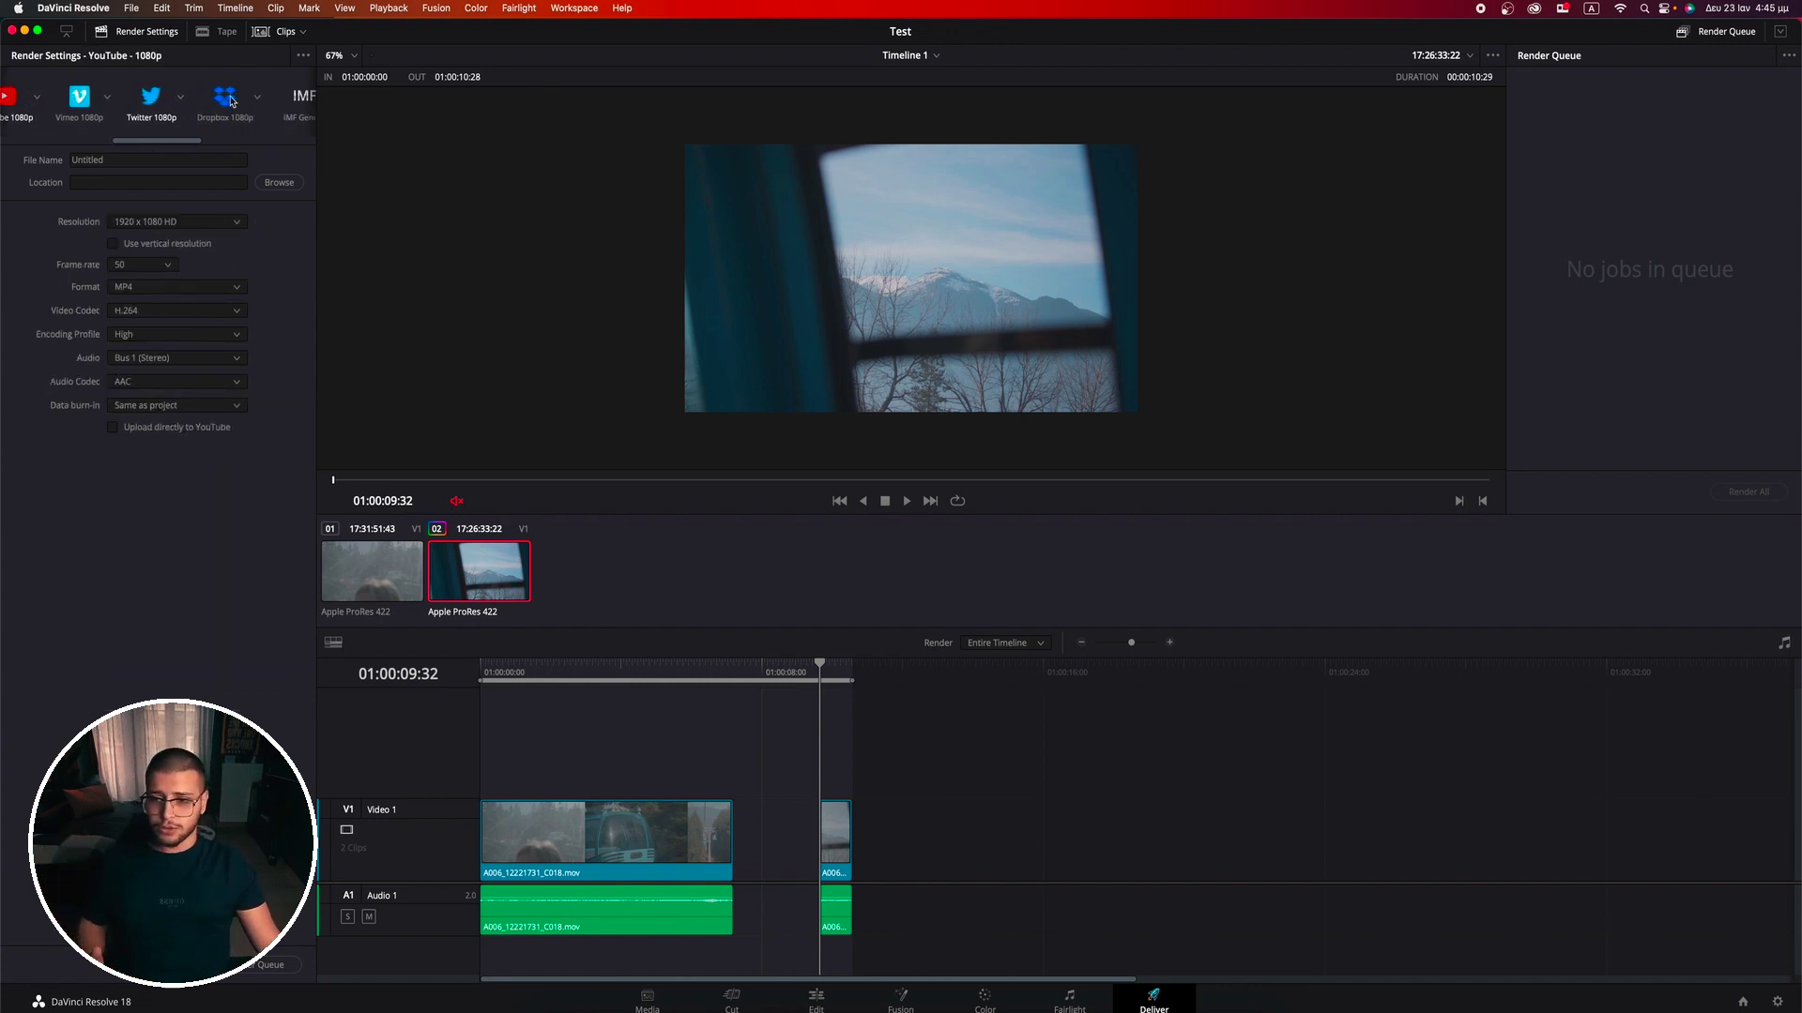
scroll(231, 101, "right", 2)
scroll(232, 102, "right", 2)
left_click(188, 99)
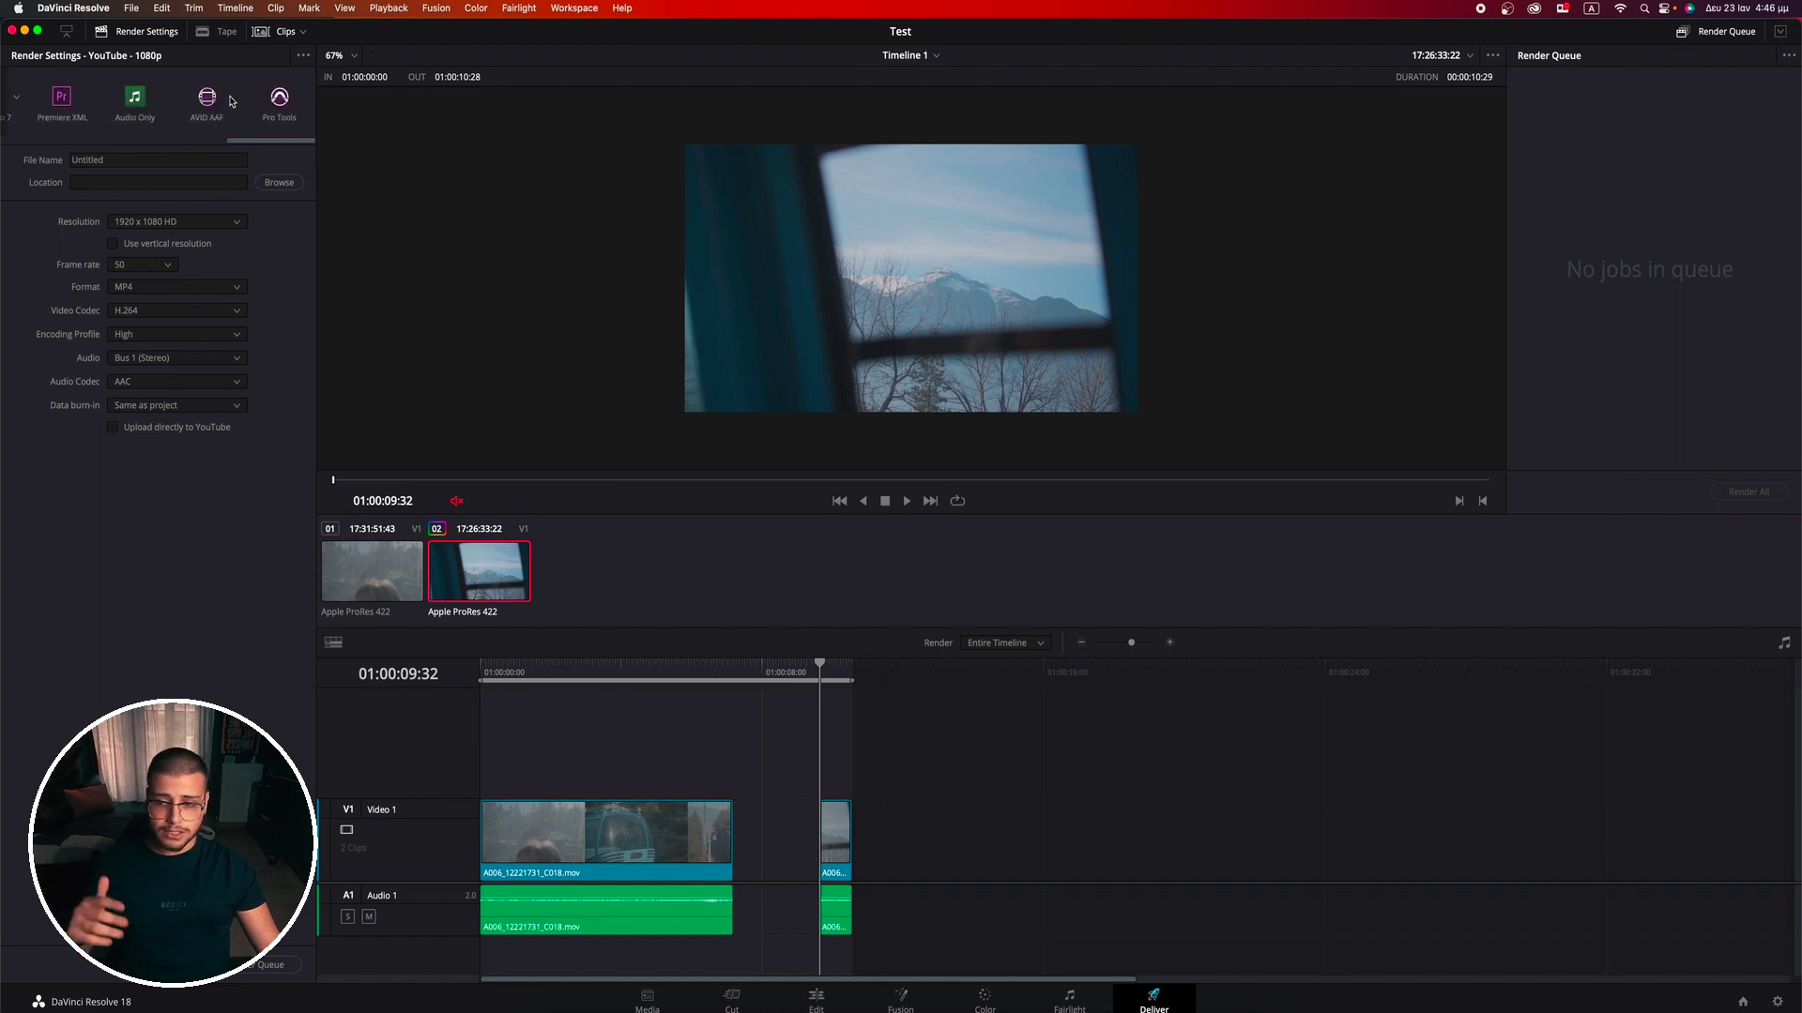
left_click(647, 1000)
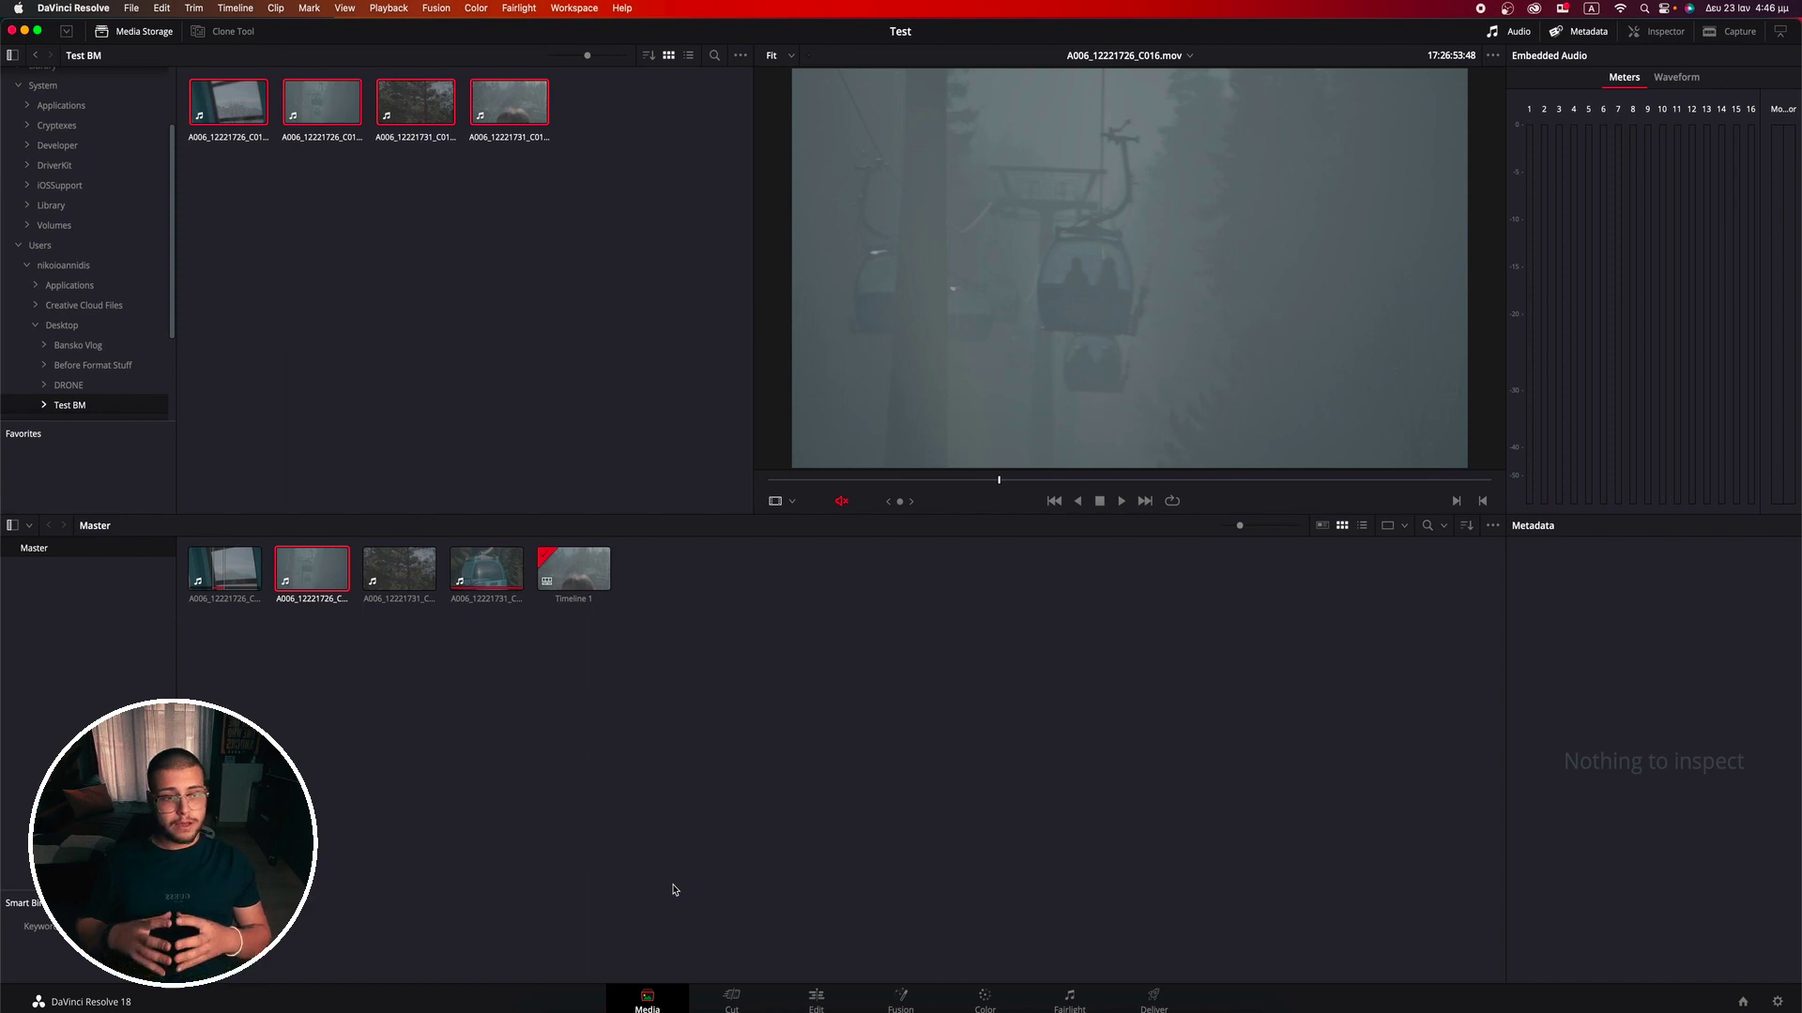
Step: Step through the Cut, Edit, Fusion and Color pages and land on Fairlight
left_click(737, 1000)
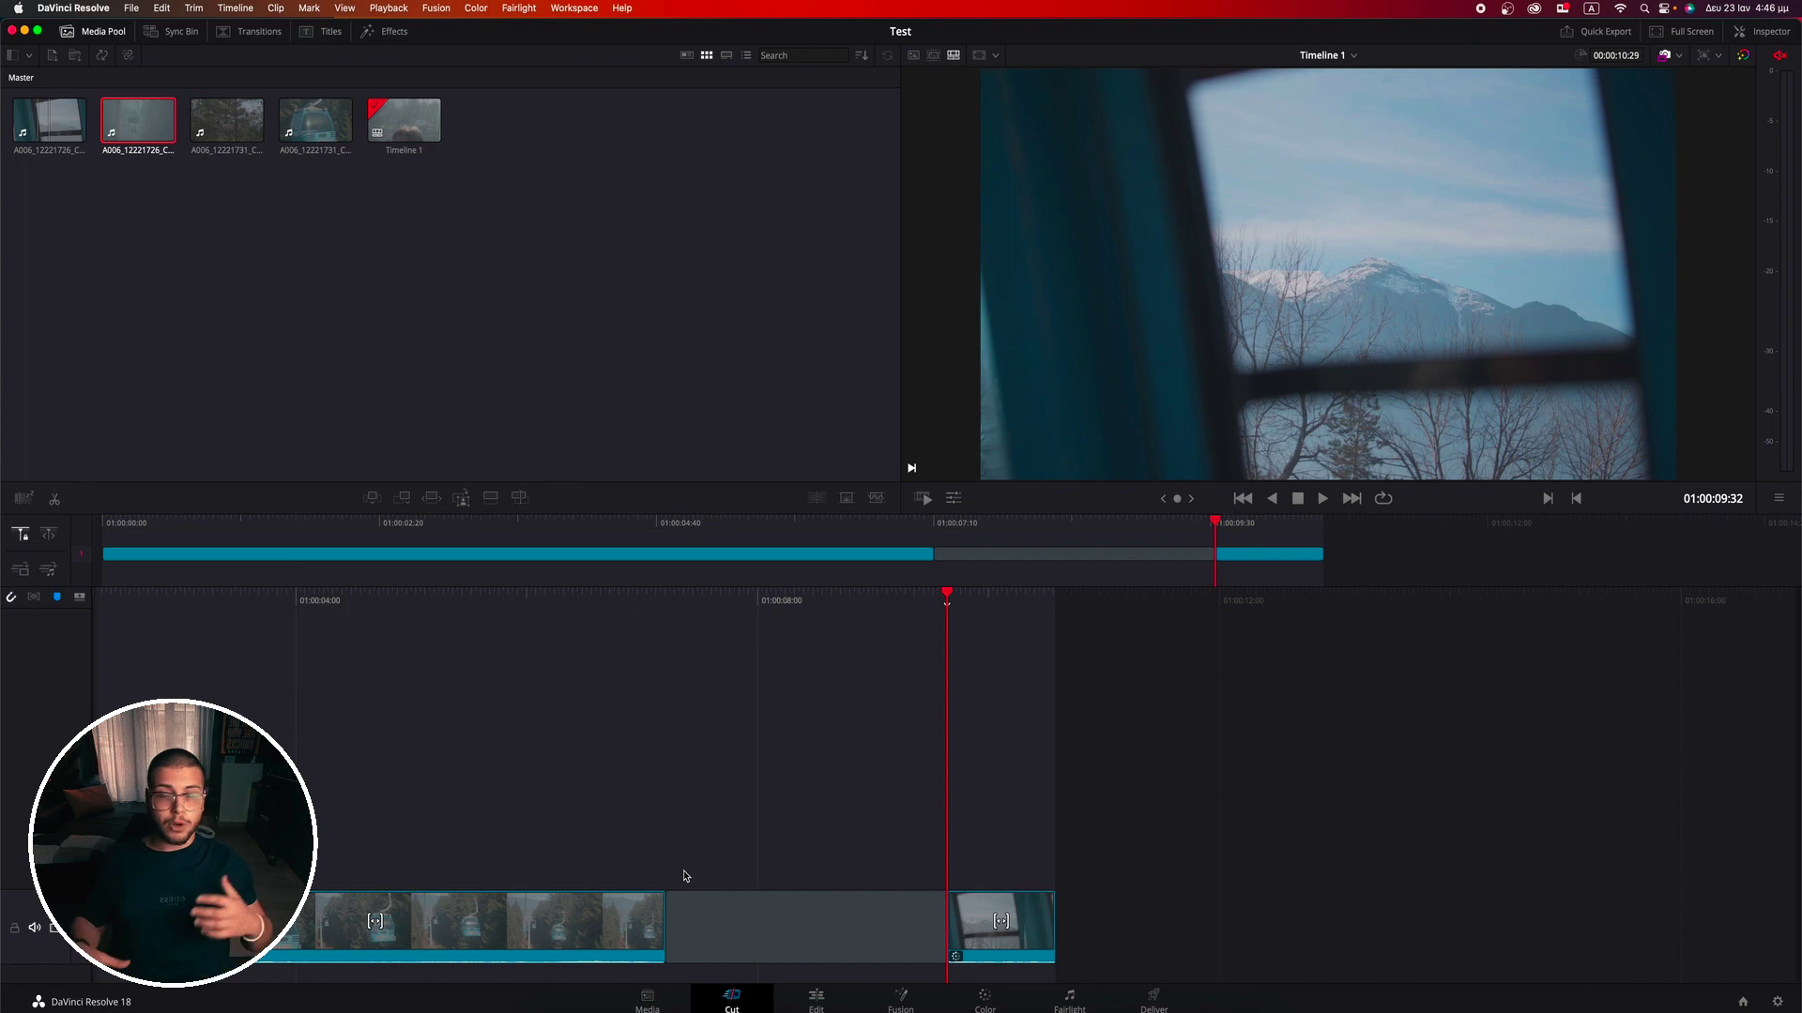
left_click(815, 998)
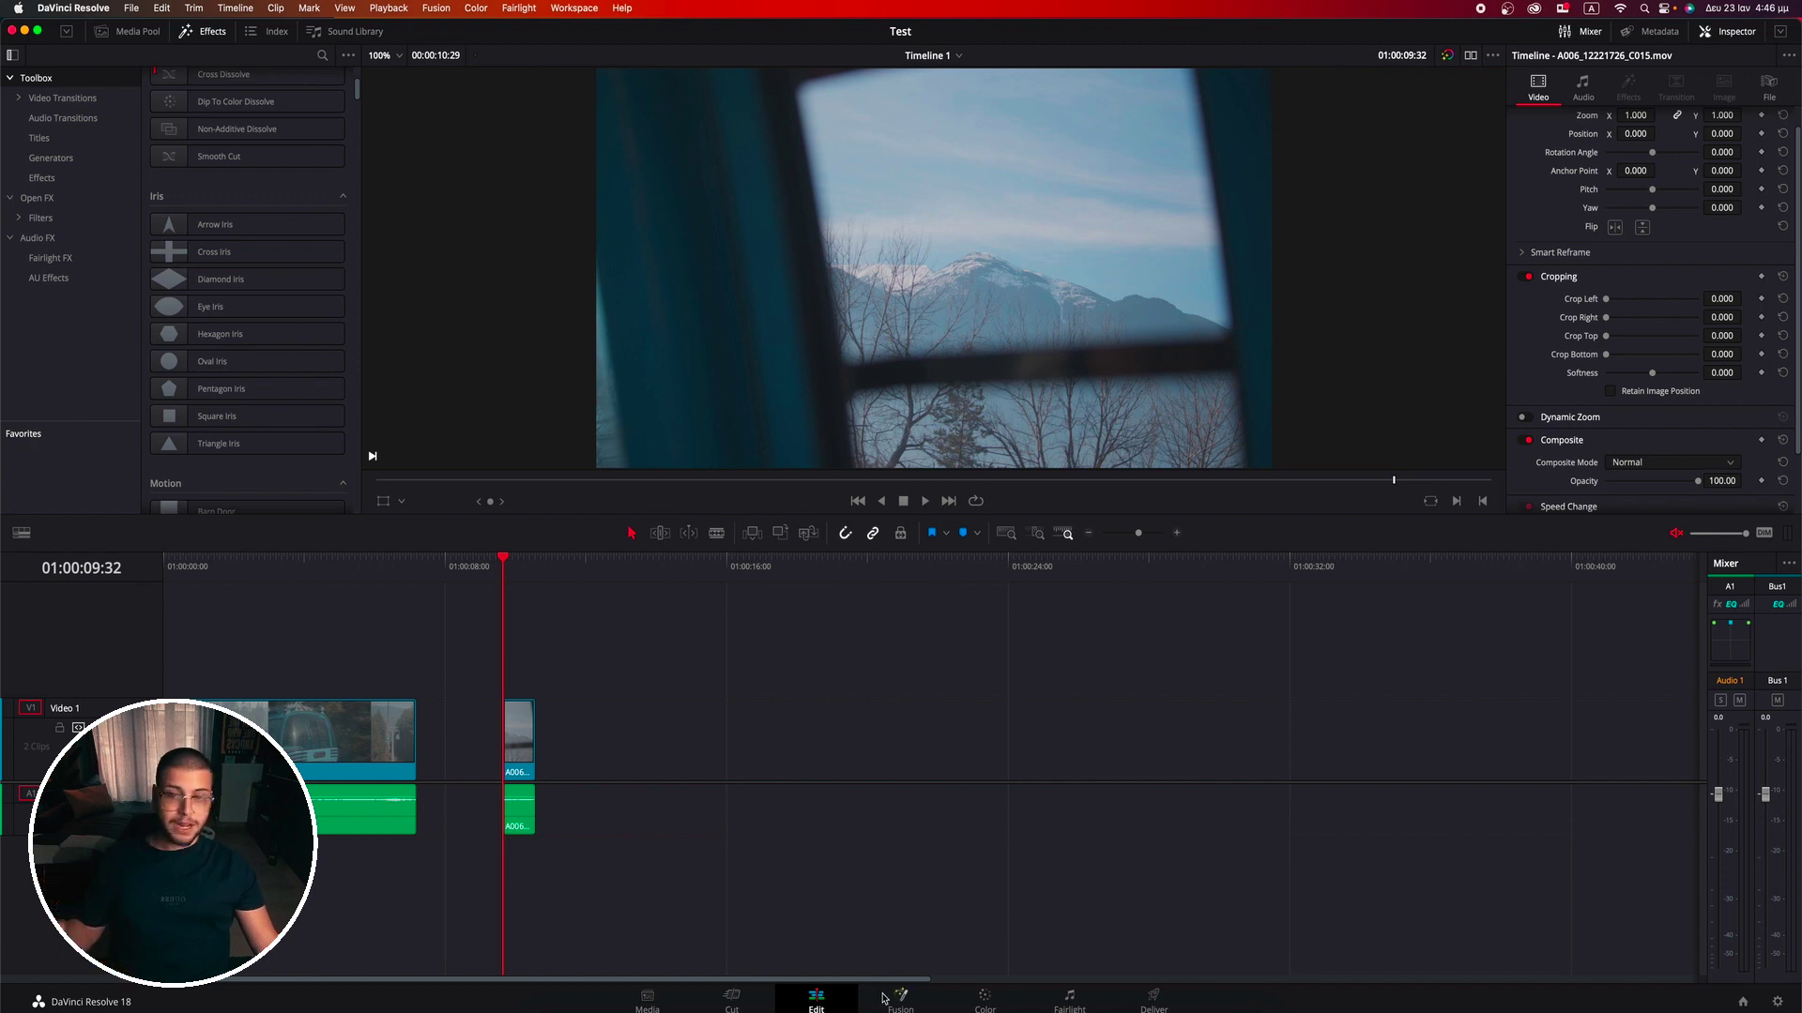
left_click(888, 999)
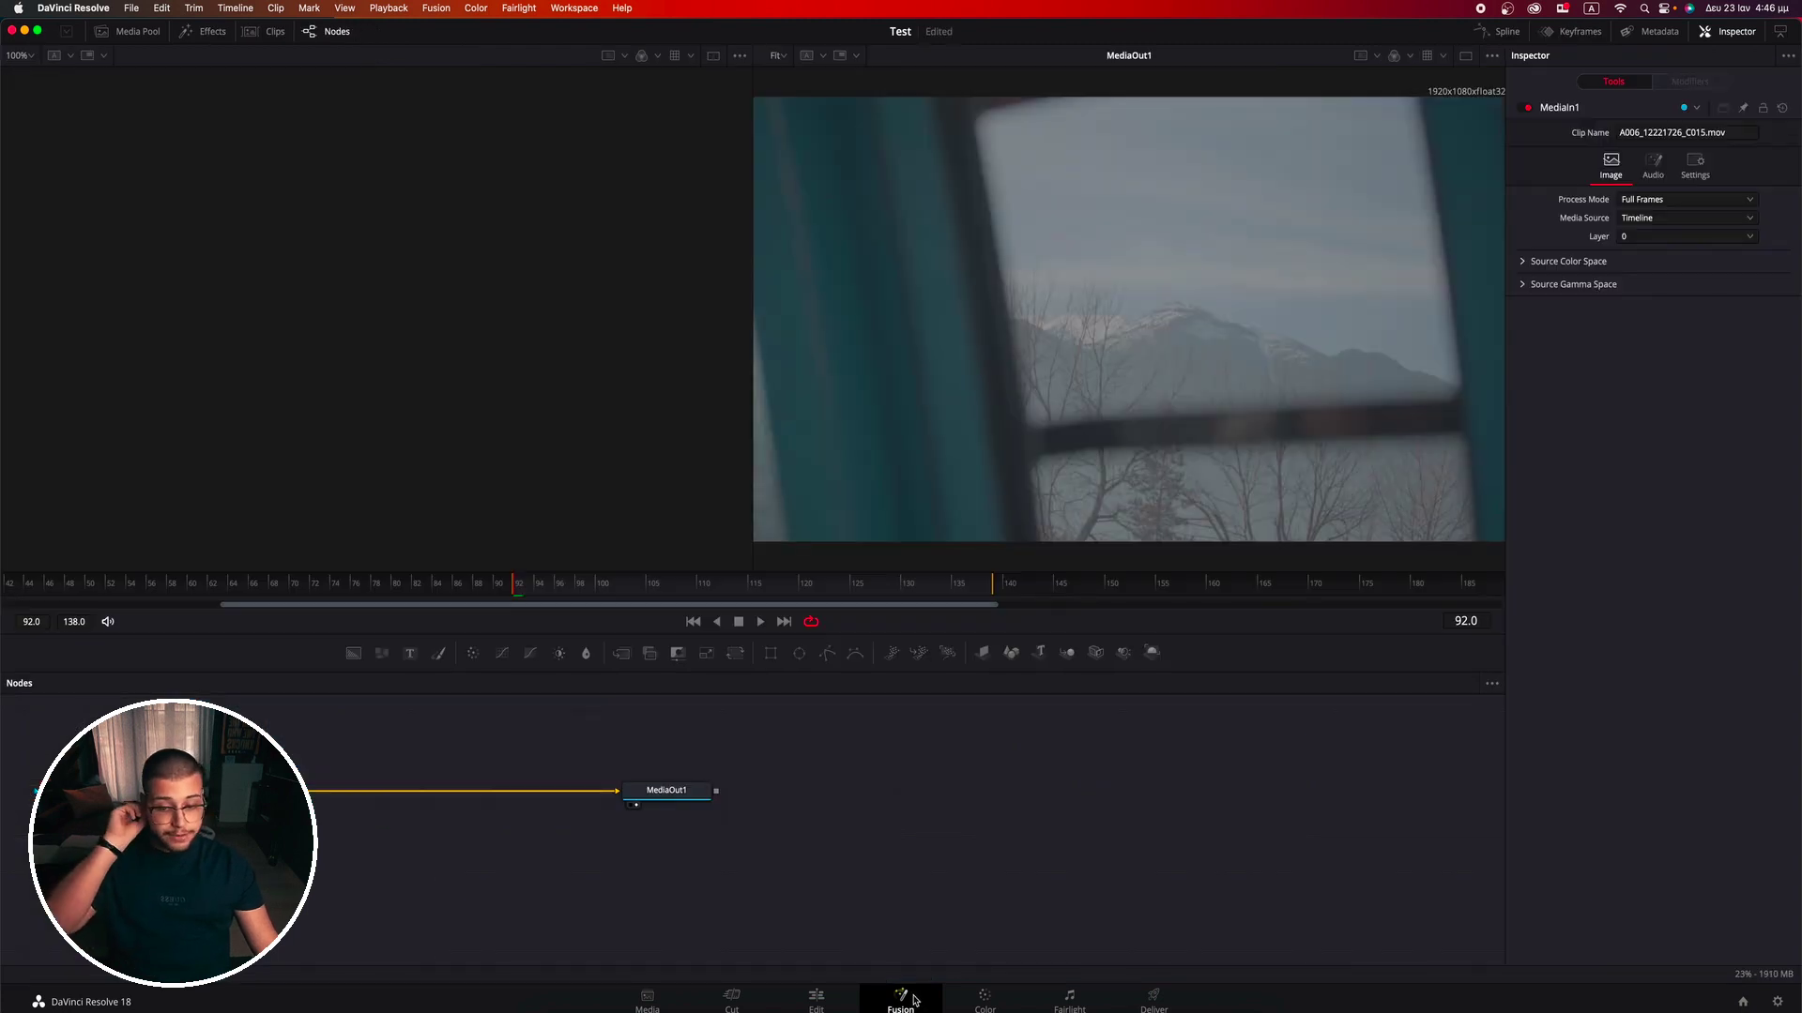
left_click(983, 1003)
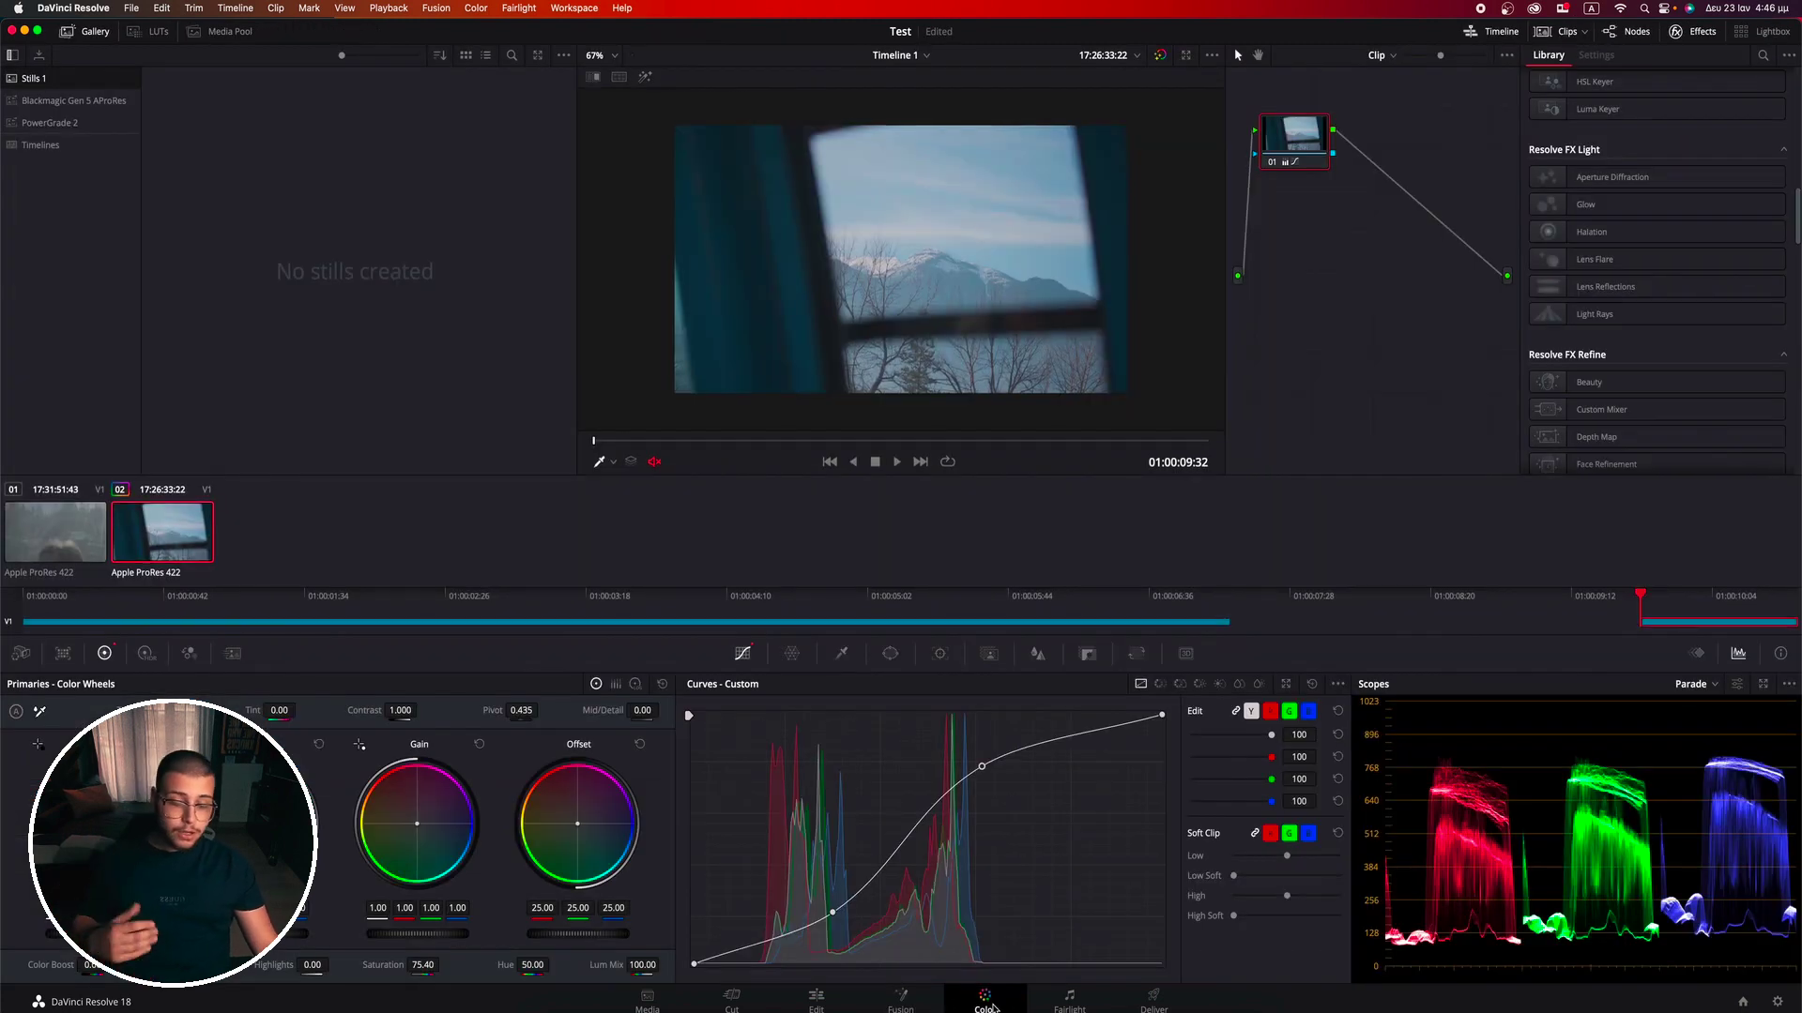
left_click(1069, 1000)
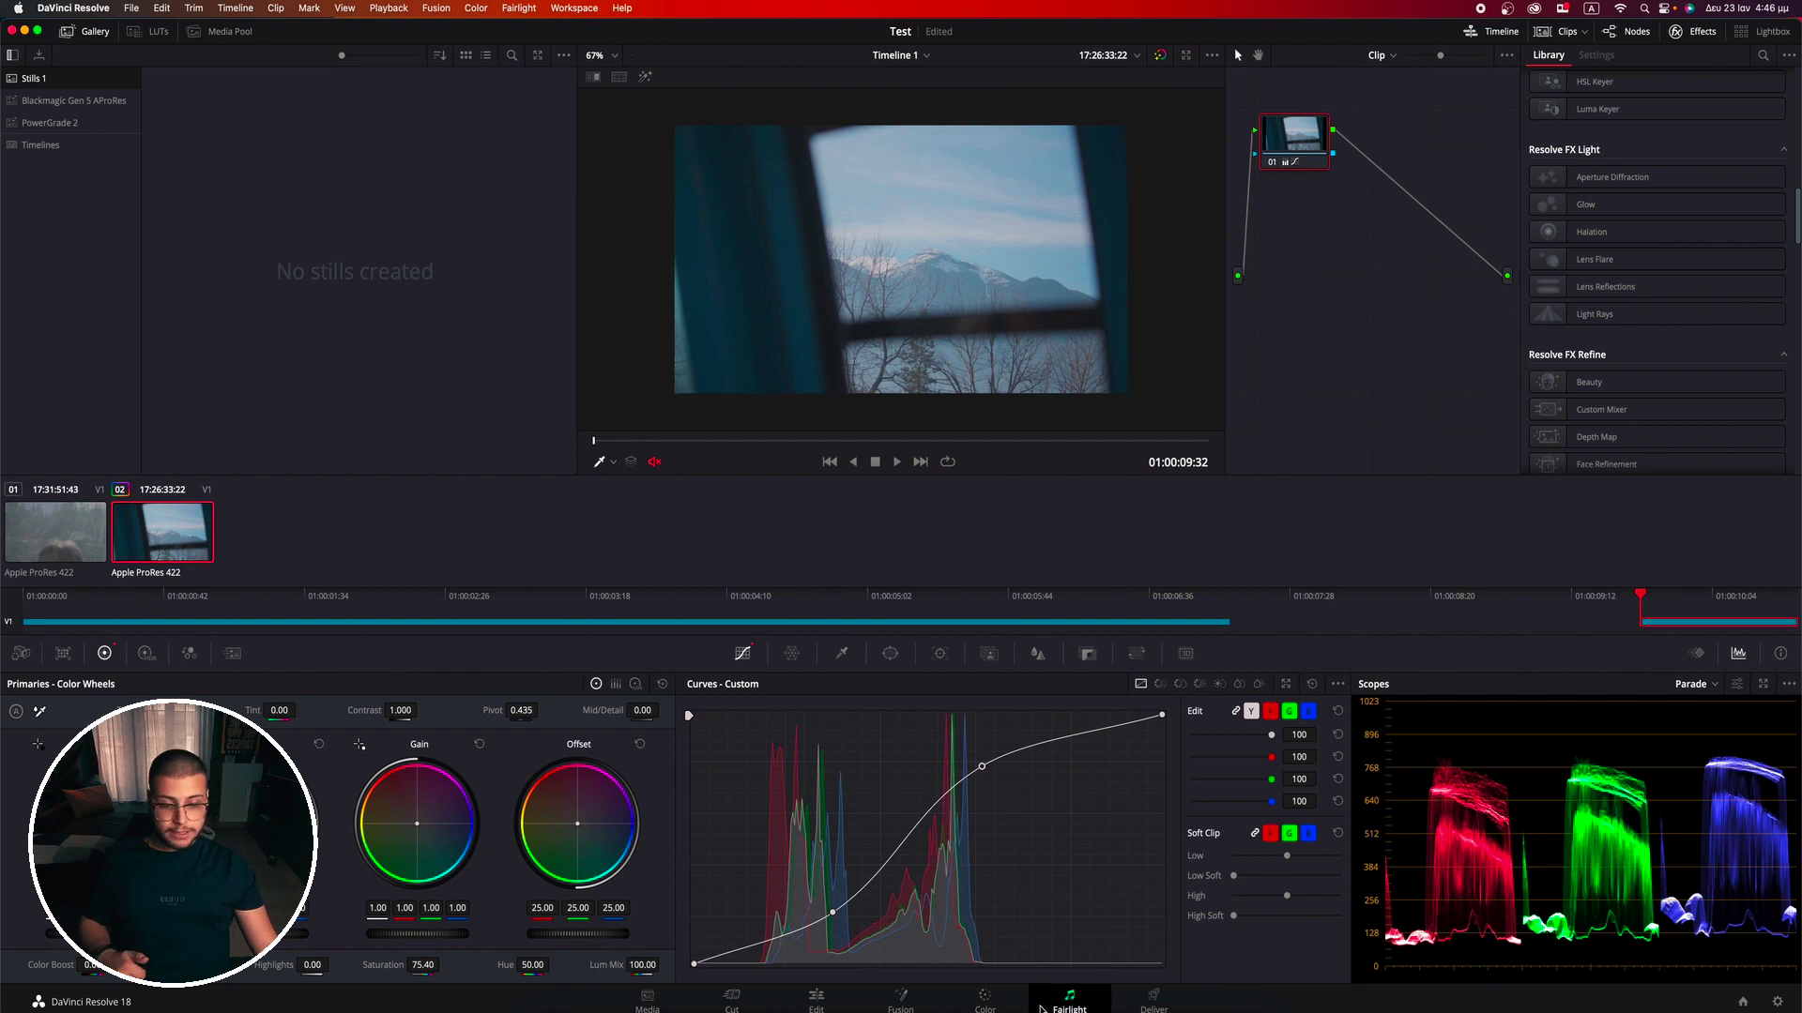
Step: Switch to the Deliver page, where the Final Cut Pro 7 render settings are shown with an empty queue
left_click(1147, 997)
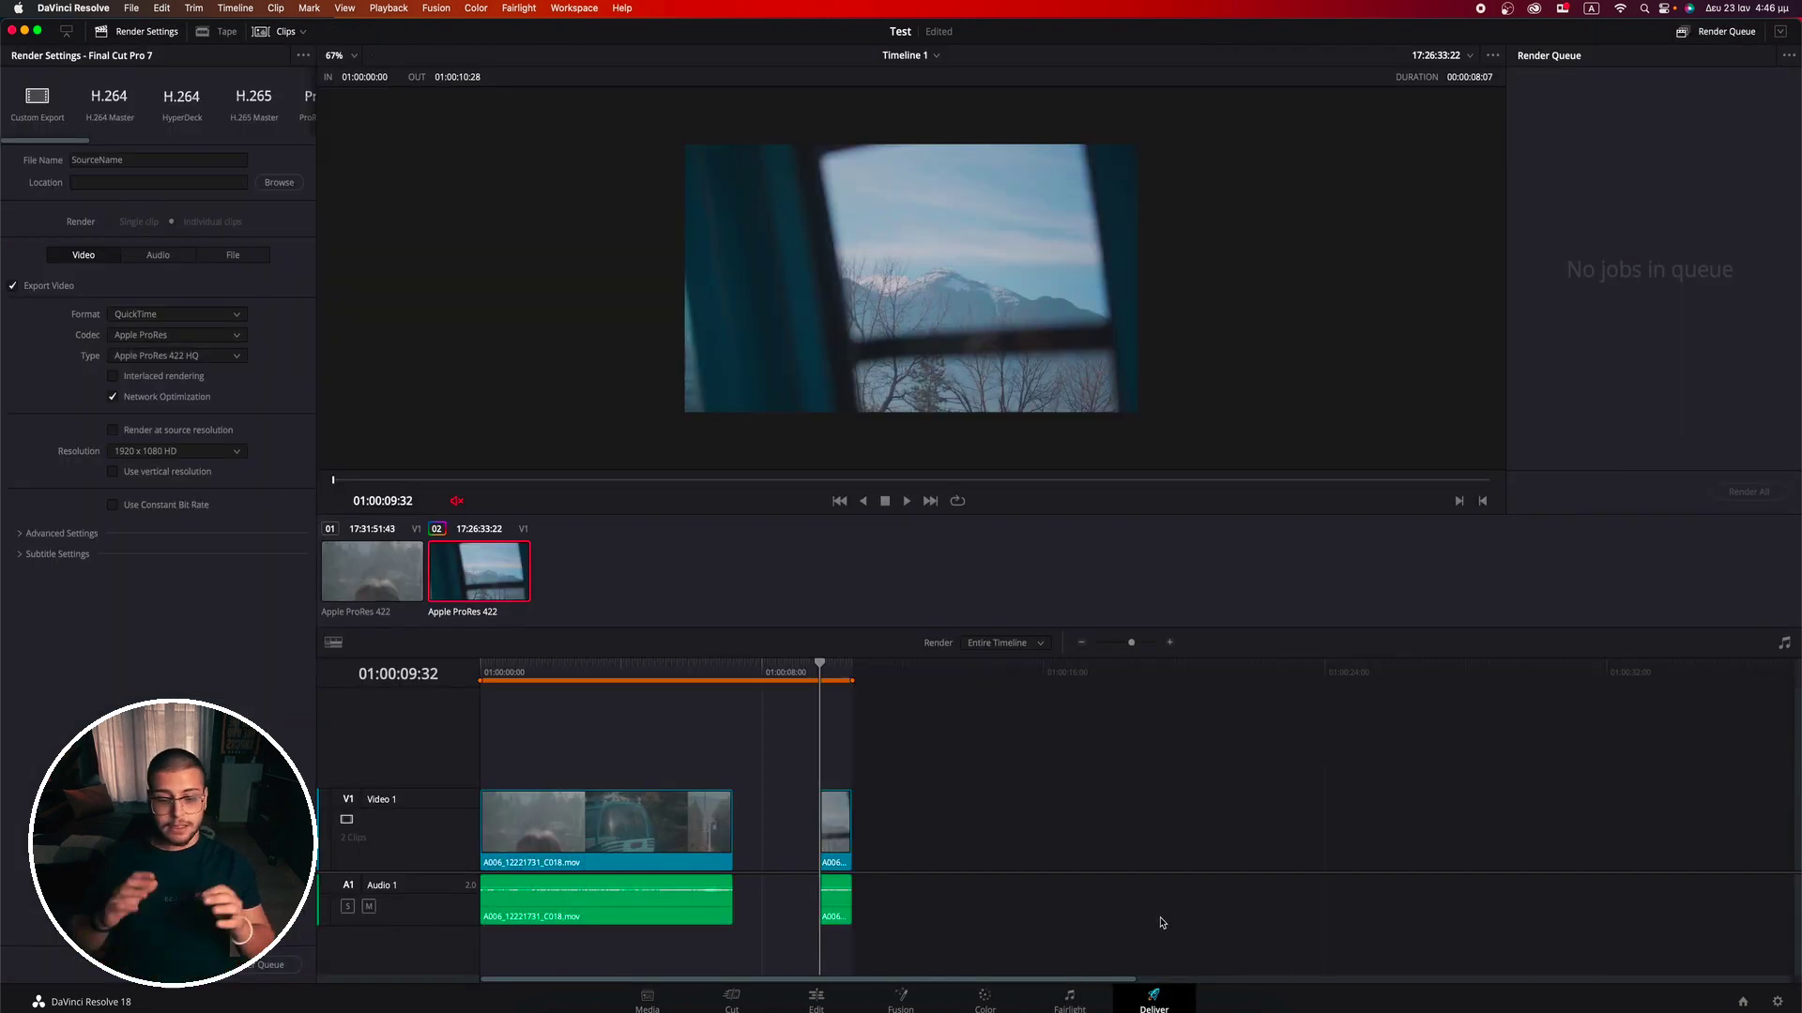